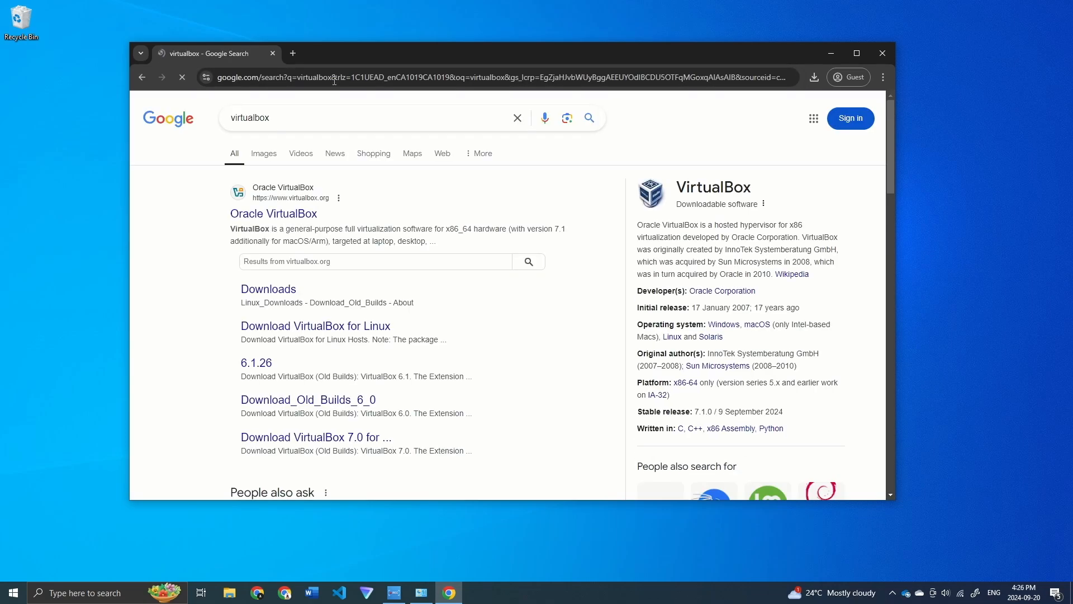
Step: Save the VirtualBox 7.1.0 Windows hosts installer from virtualbox.org to the Desktop
left_click(275, 217)
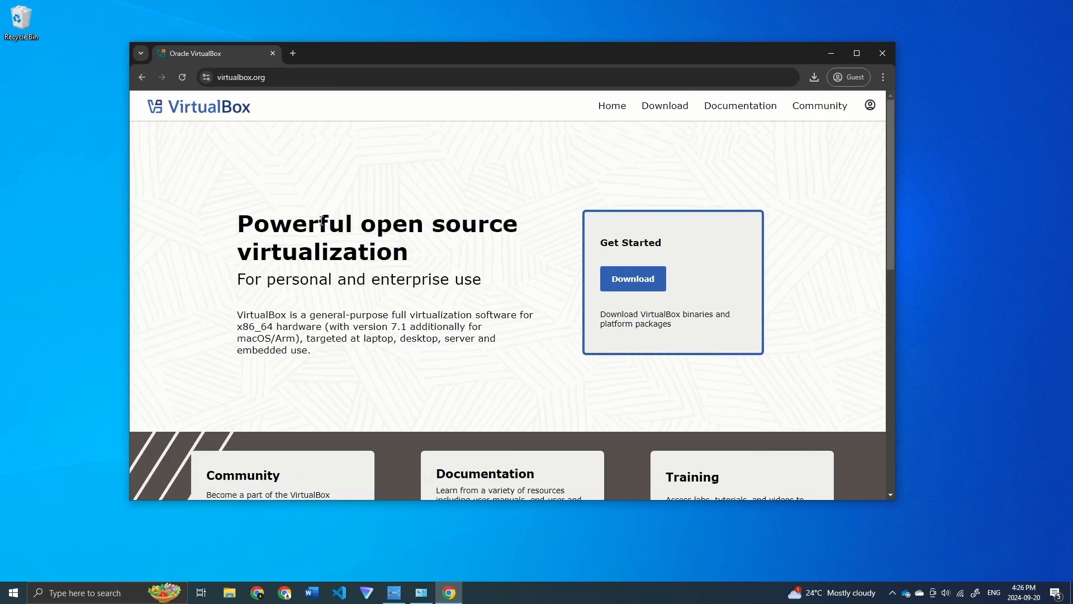
left_click(634, 278)
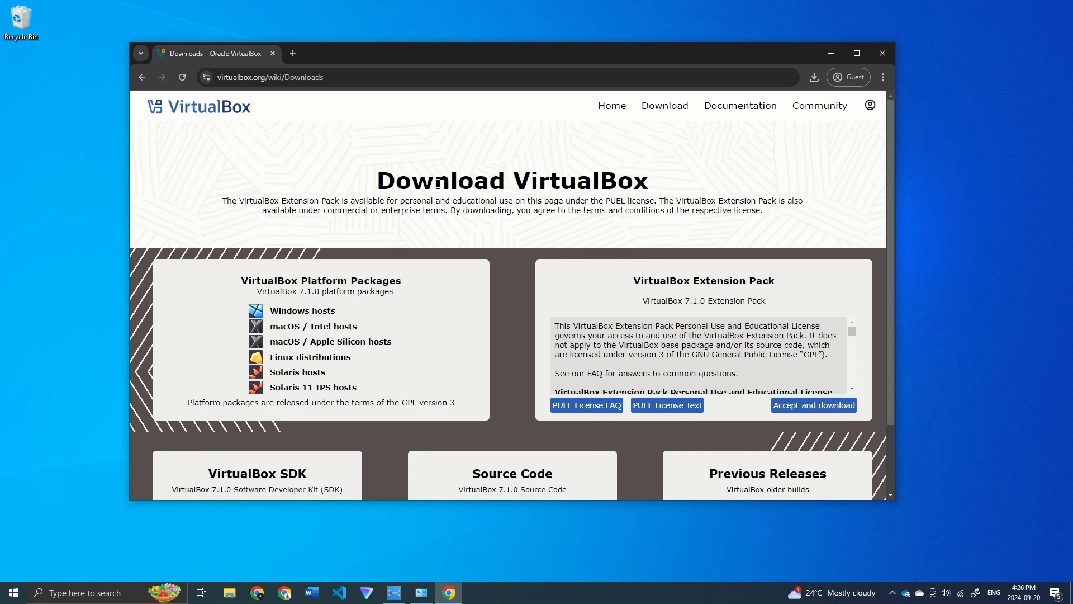
left_click(287, 314)
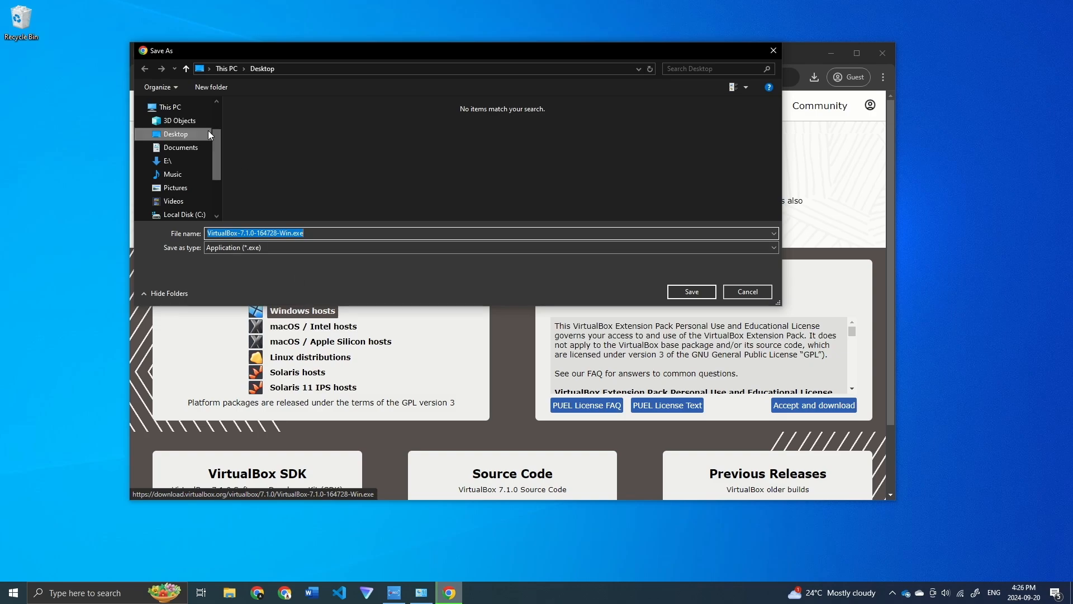
left_click(693, 295)
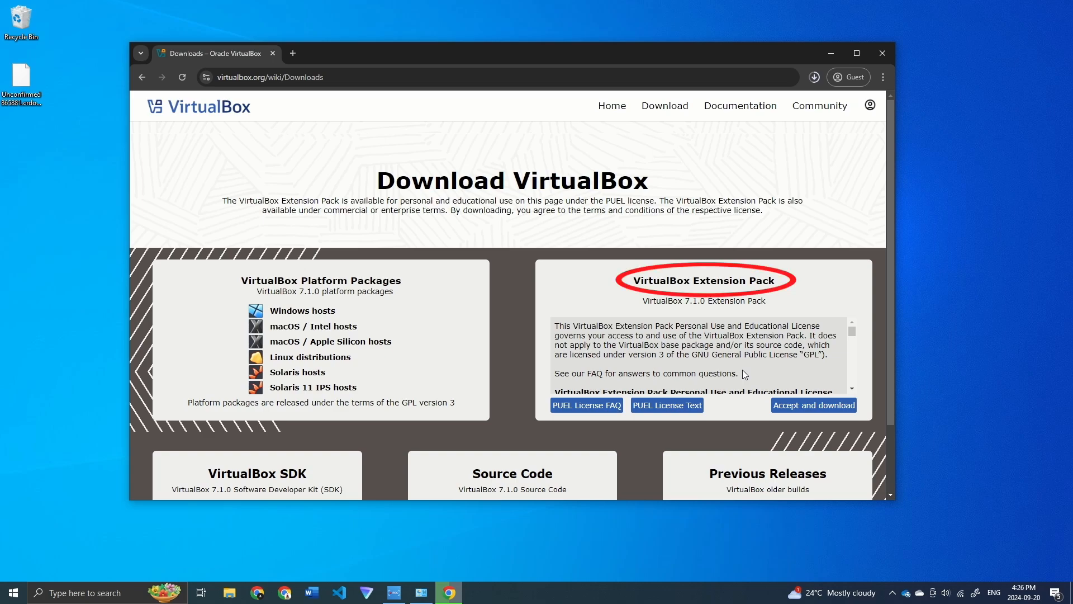
Step: Accept the licence and save the 7.1.0 Extension Pack to the Desktop, then show the desktop
left_click(819, 407)
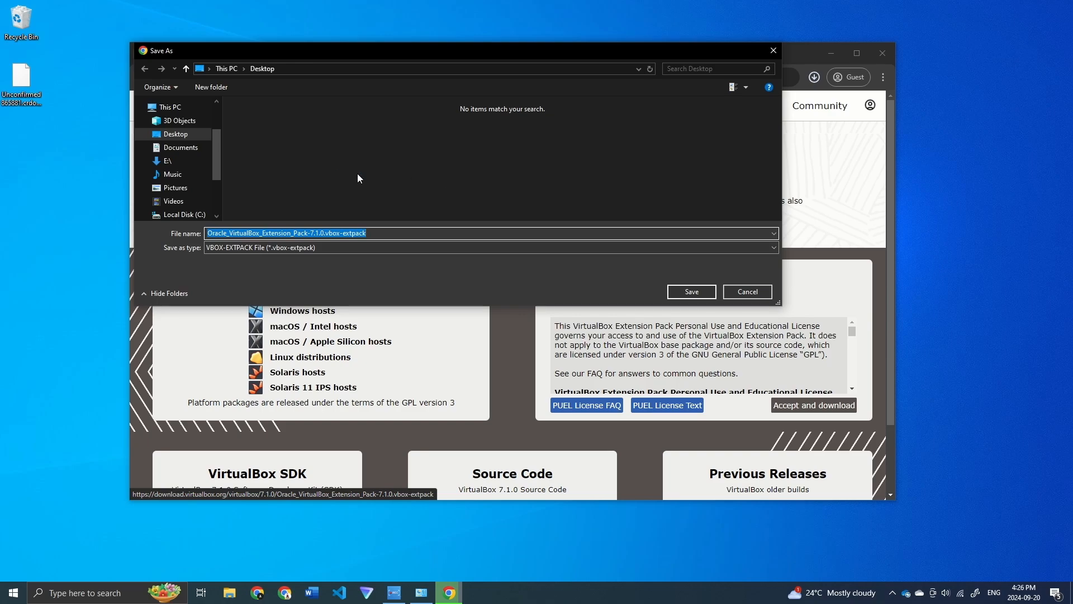
left_click(702, 295)
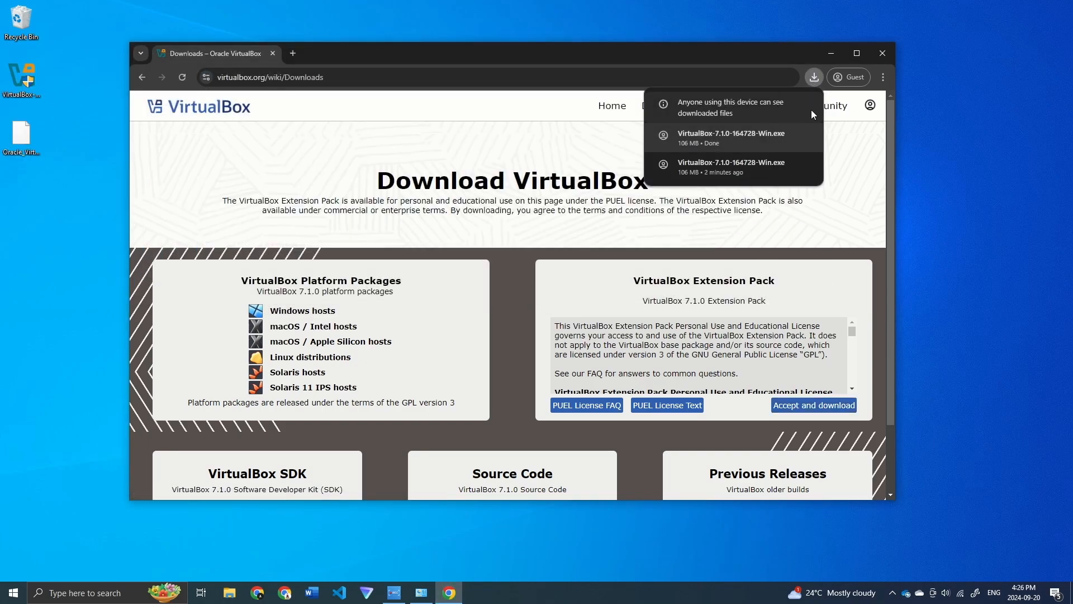
key("super+d")
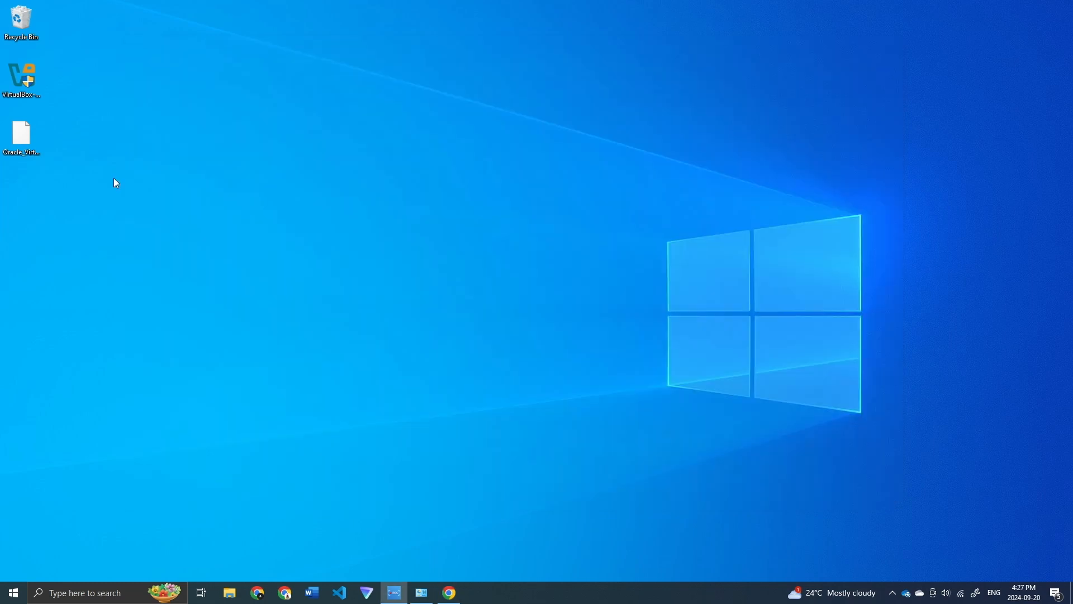
Step: Launch the downloaded VirtualBox 7.1.0 installer from its desktop icon
double_click(26, 79)
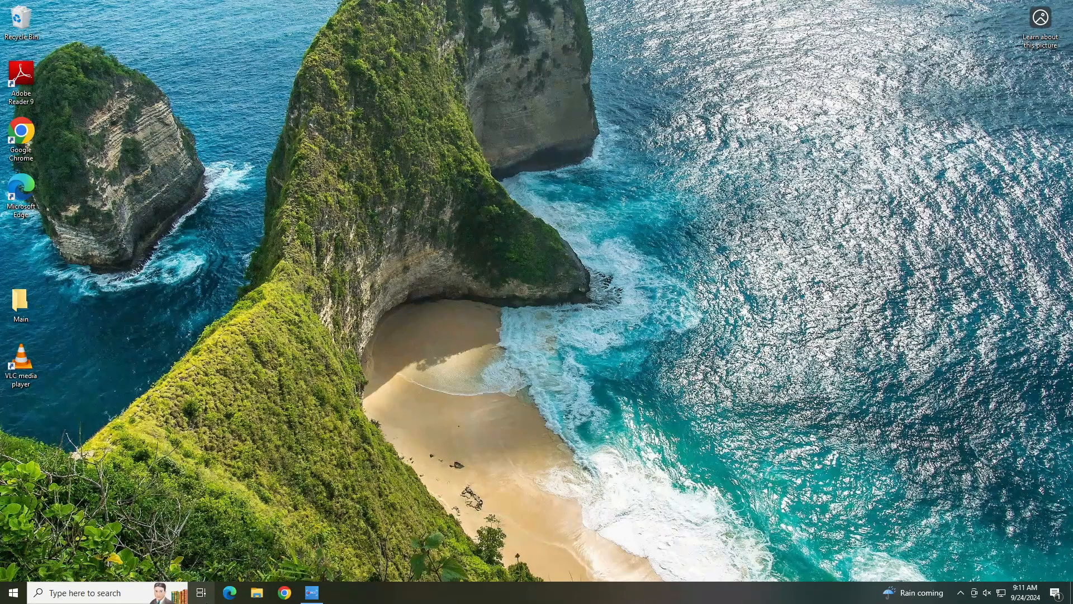
Step: In Chrome, search Google for 'c++ redistributable package download'
left_click(287, 592)
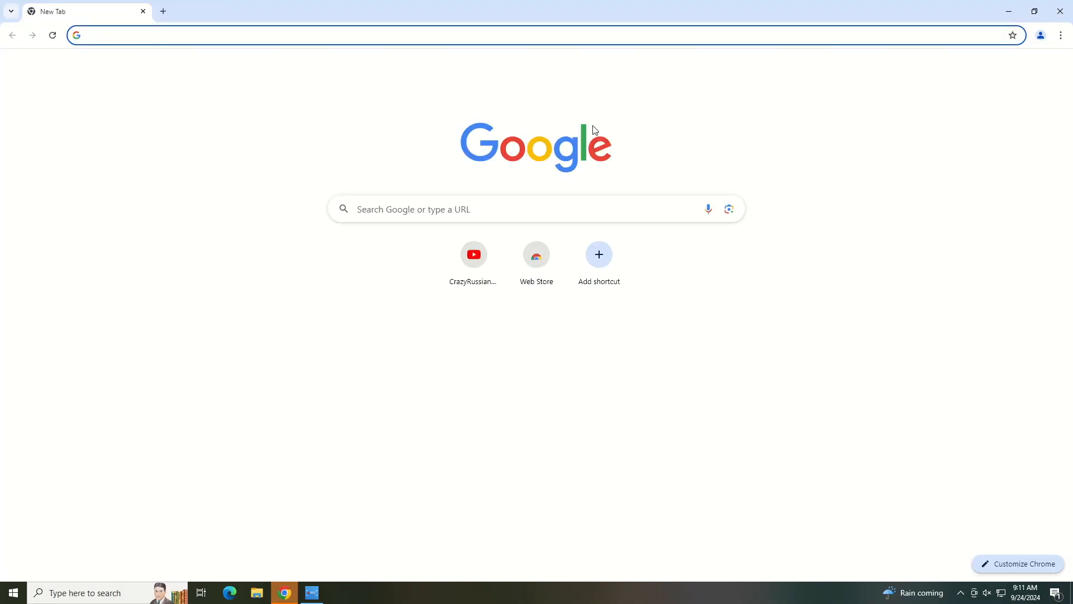
left_click(586, 34)
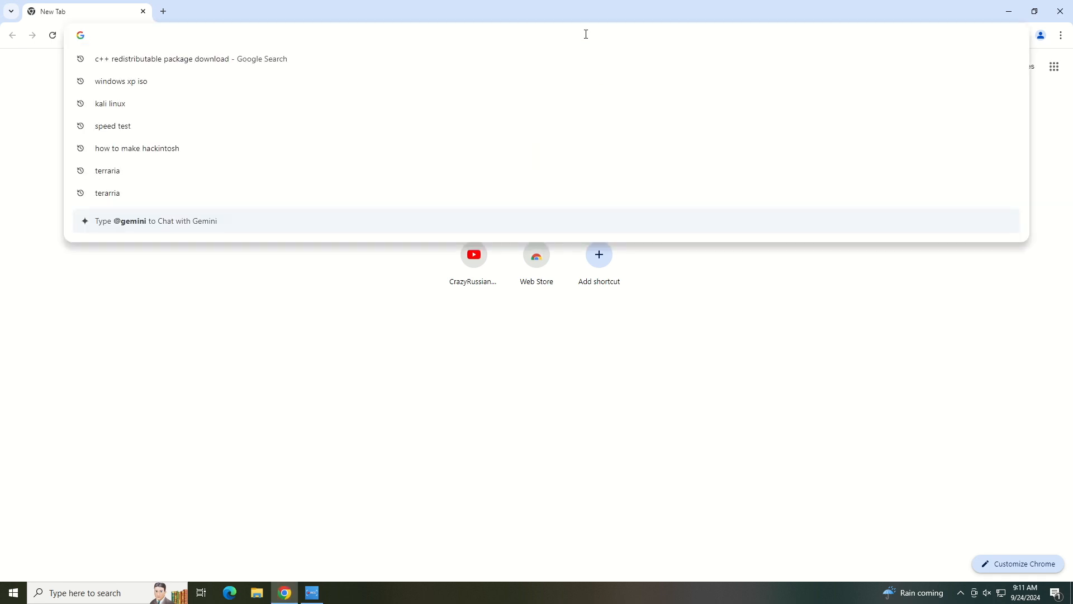
type("c++ re")
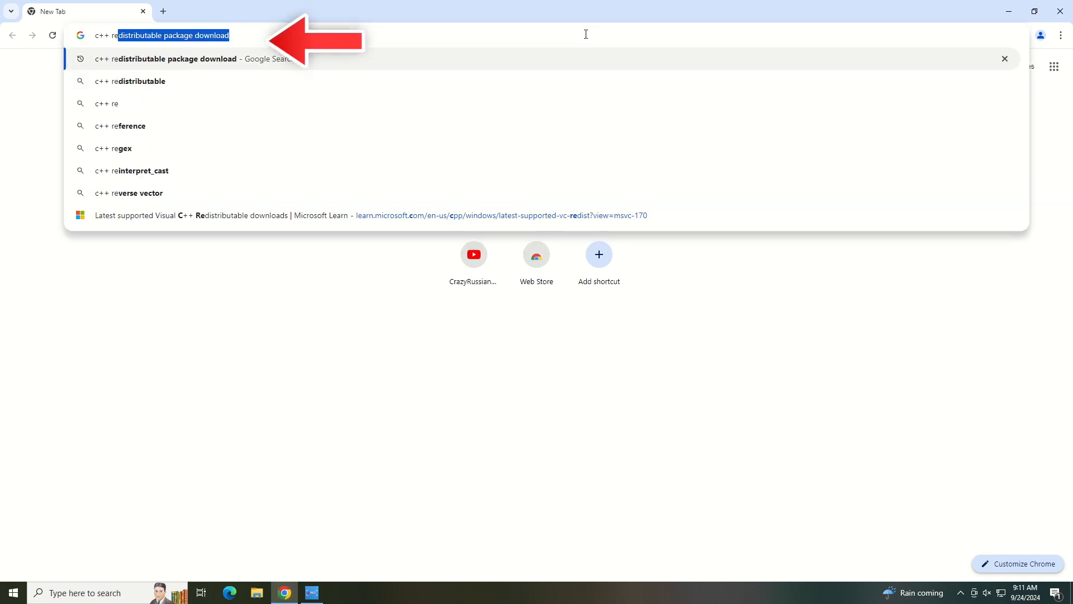
type("distrib")
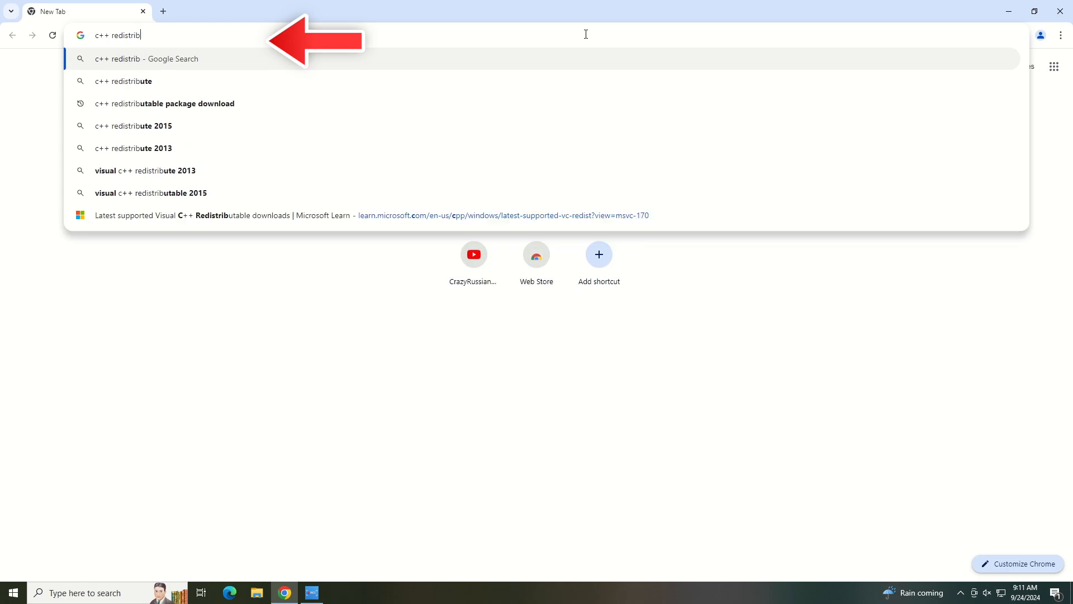
type("utable package downal")
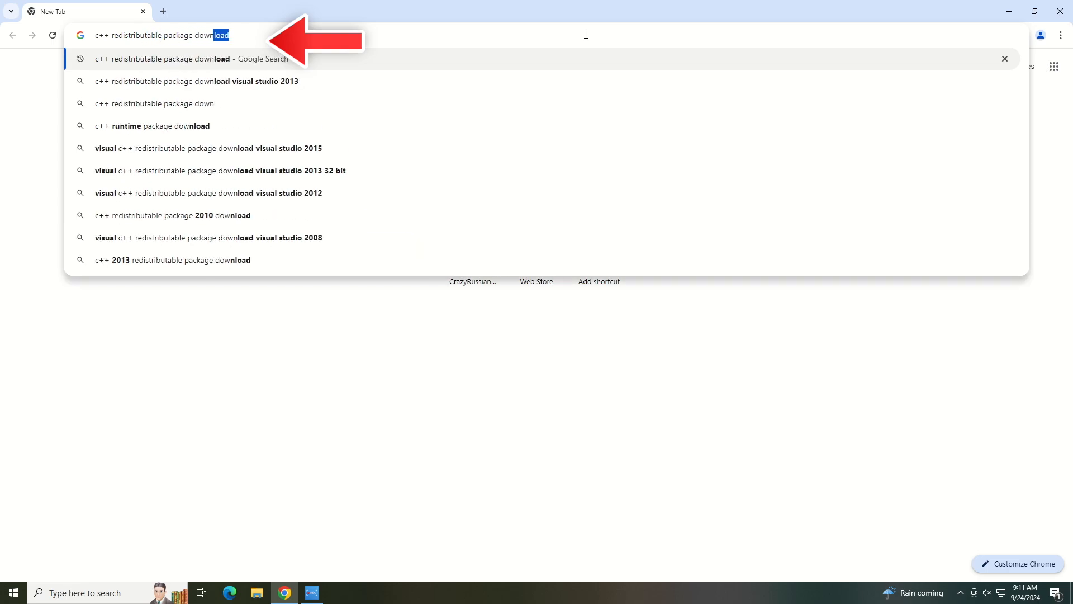
key("BackSpace")
key("BackSpace")
type("load")
key("Return")
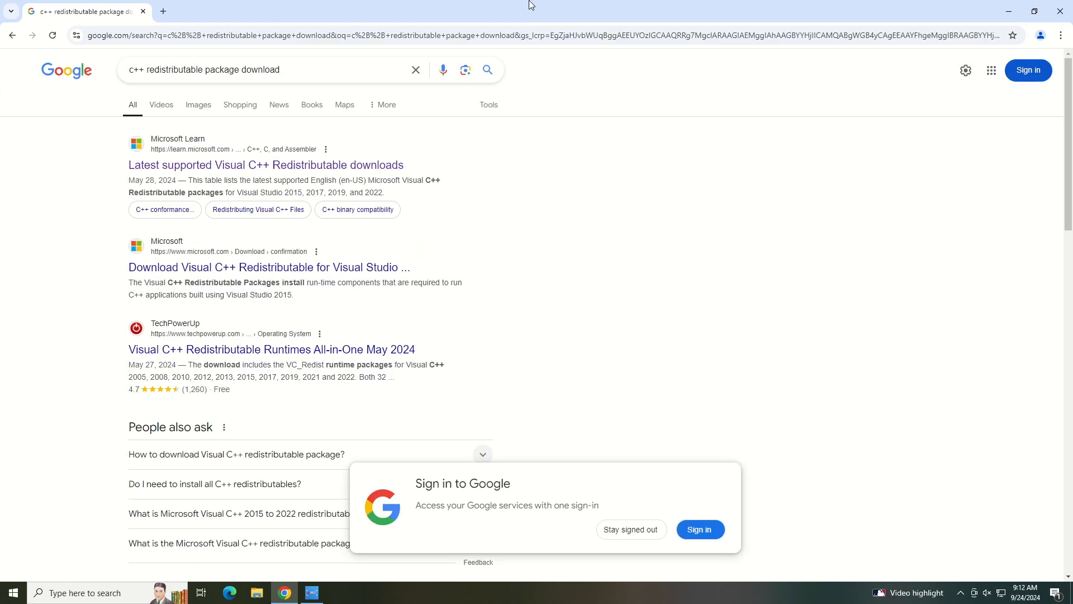
Step: Open Microsoft's Latest Supported Visual C++ Redistributable Downloads page and scroll to the links table
left_click(257, 167)
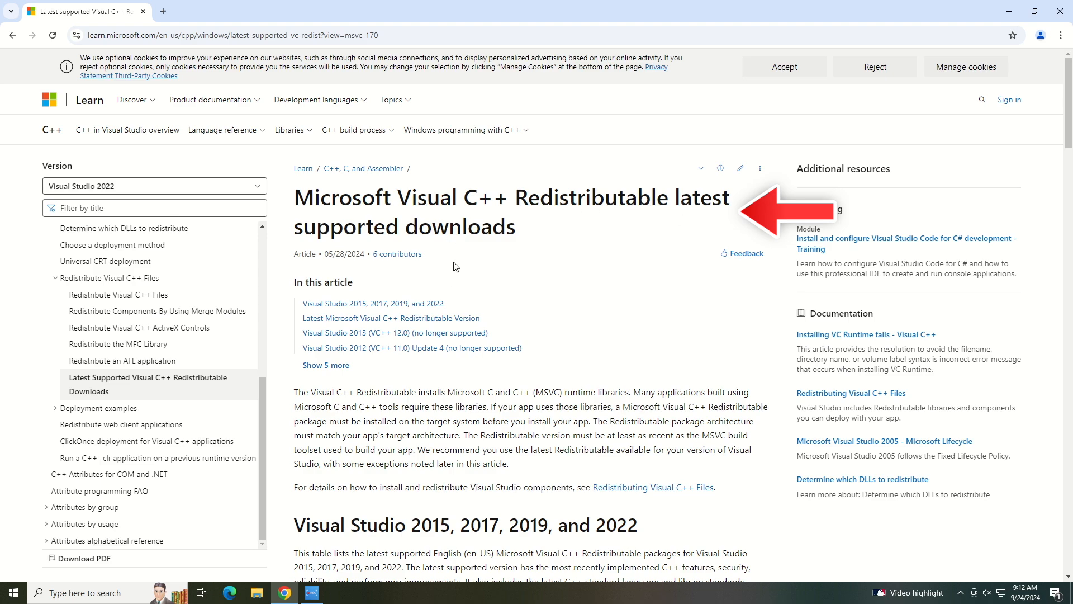
scroll(456, 264, "down", 5)
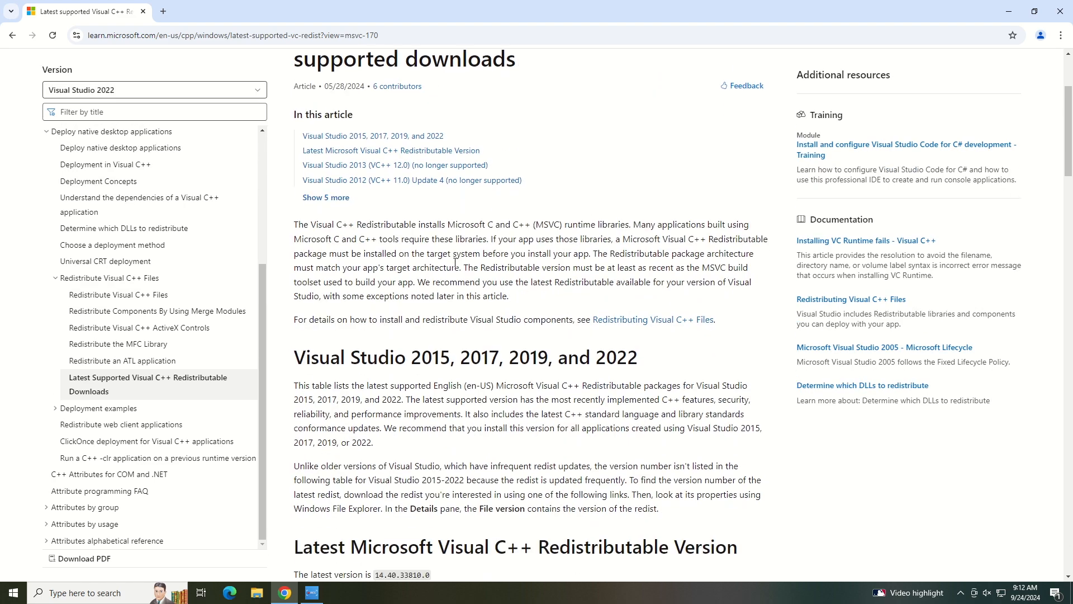
scroll(455, 263, "down", 5)
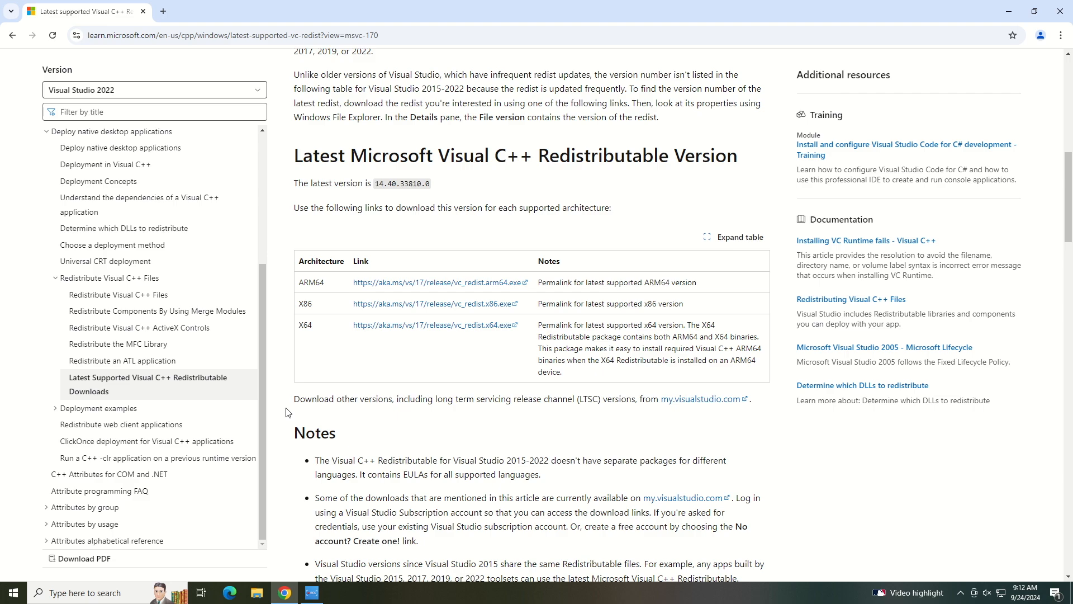
Step: Check in Settings > System > About that the system is 64-bit on an x64-based processor
left_click(11, 595)
mouse_move(18, 536)
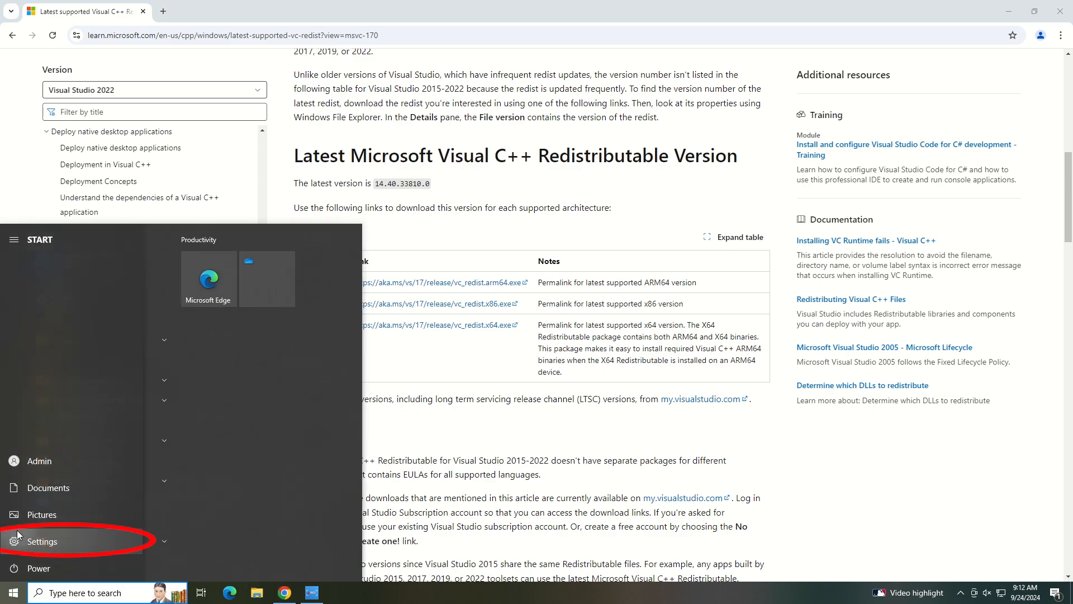
left_click(18, 536)
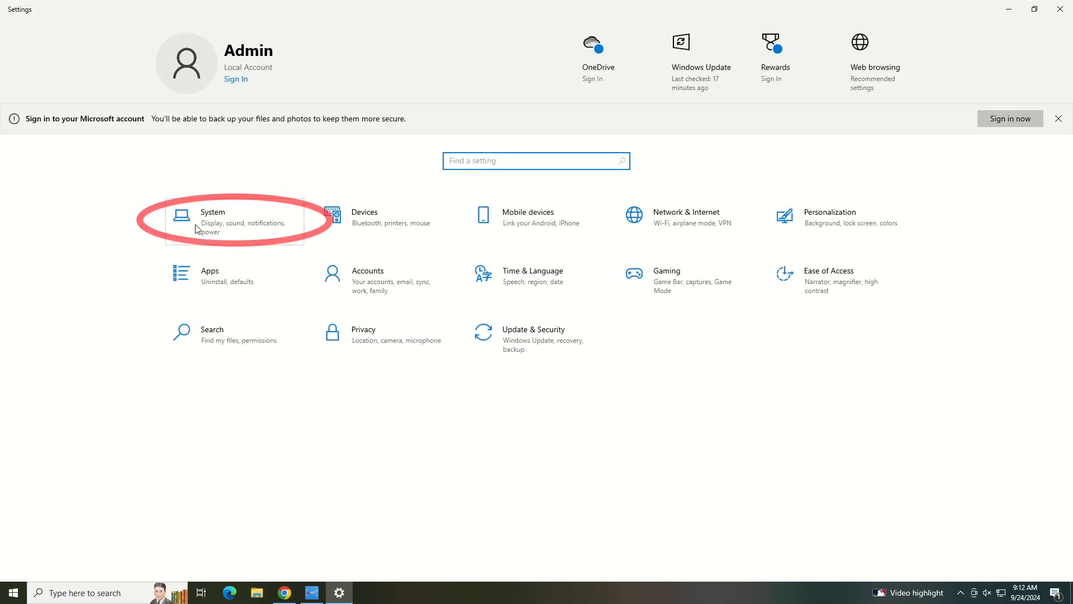
left_click(197, 229)
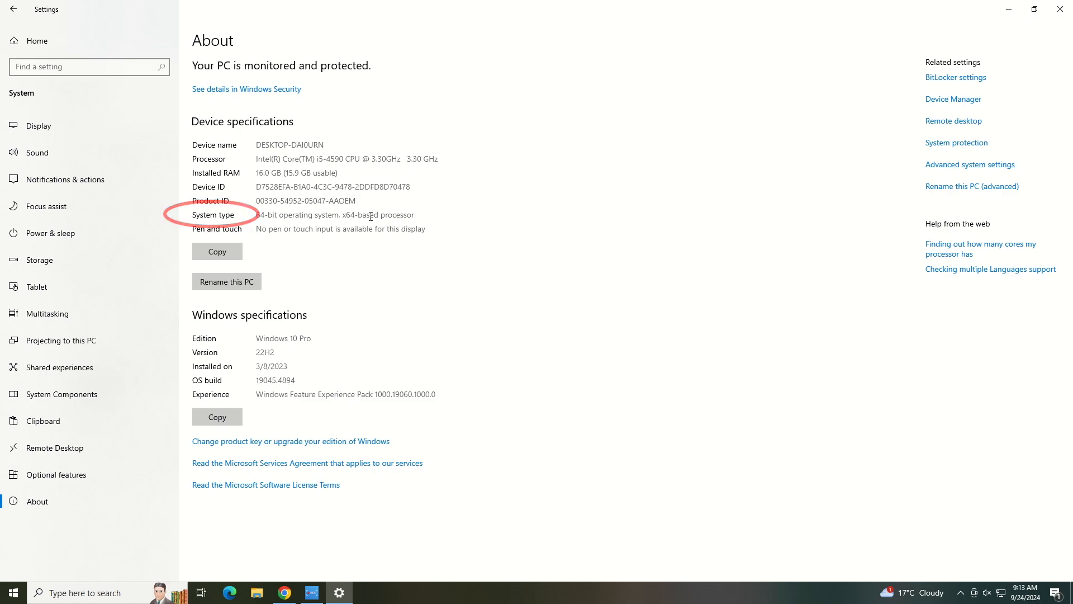
left_click_drag(414, 216, 255, 225)
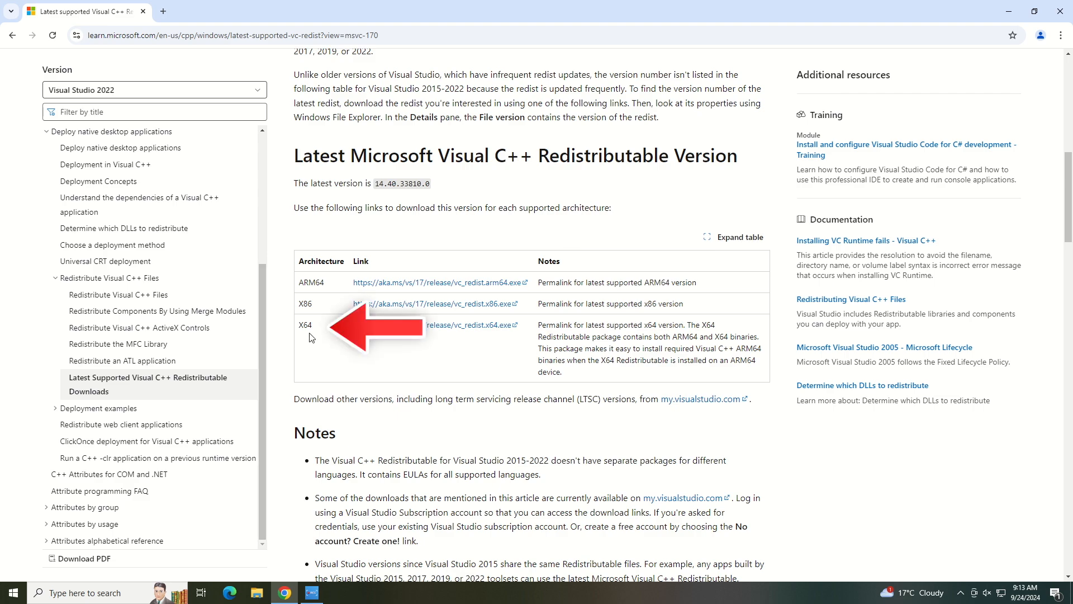
Step: Download the X64 Visual C++ 2015-2022 Redistributable installer
left_click_drag(312, 328, 298, 329)
left_click(314, 341)
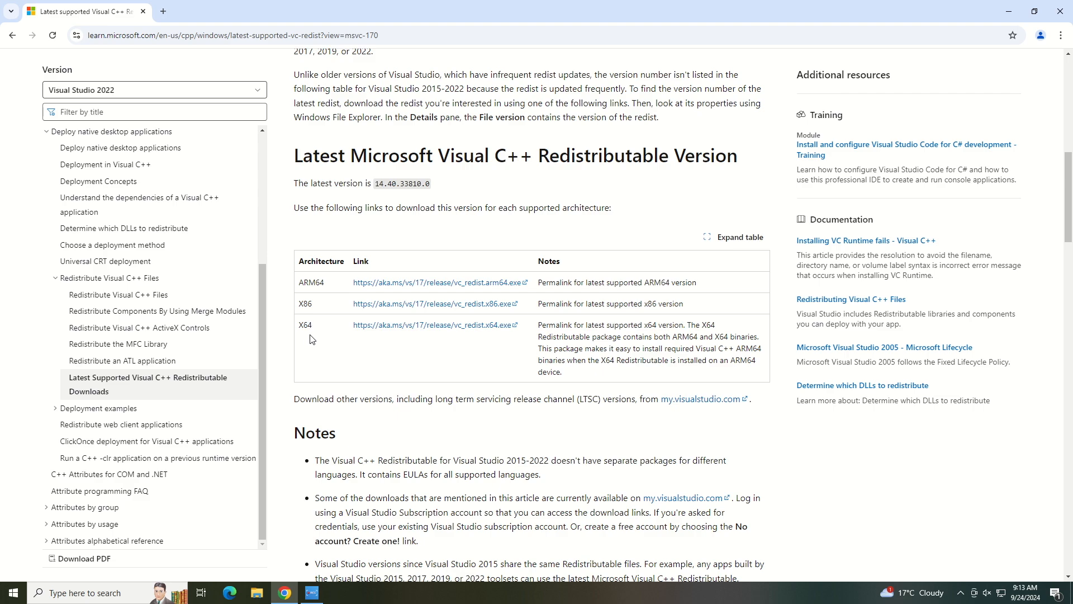
left_click(459, 327)
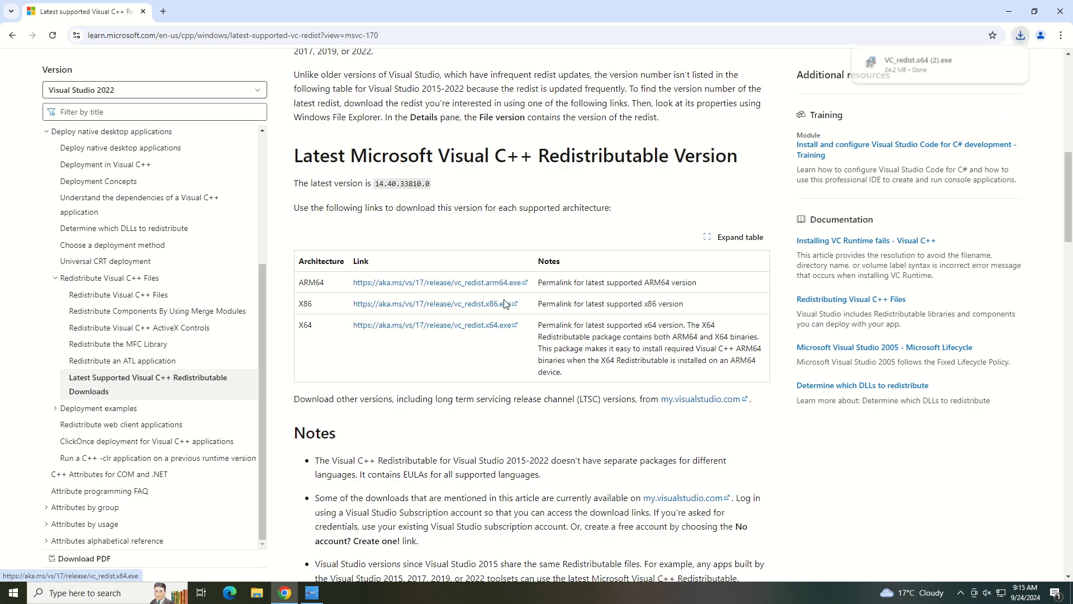
Step: Run vc_redist x64, agree to the license terms and start the installation
mouse_move(927, 73)
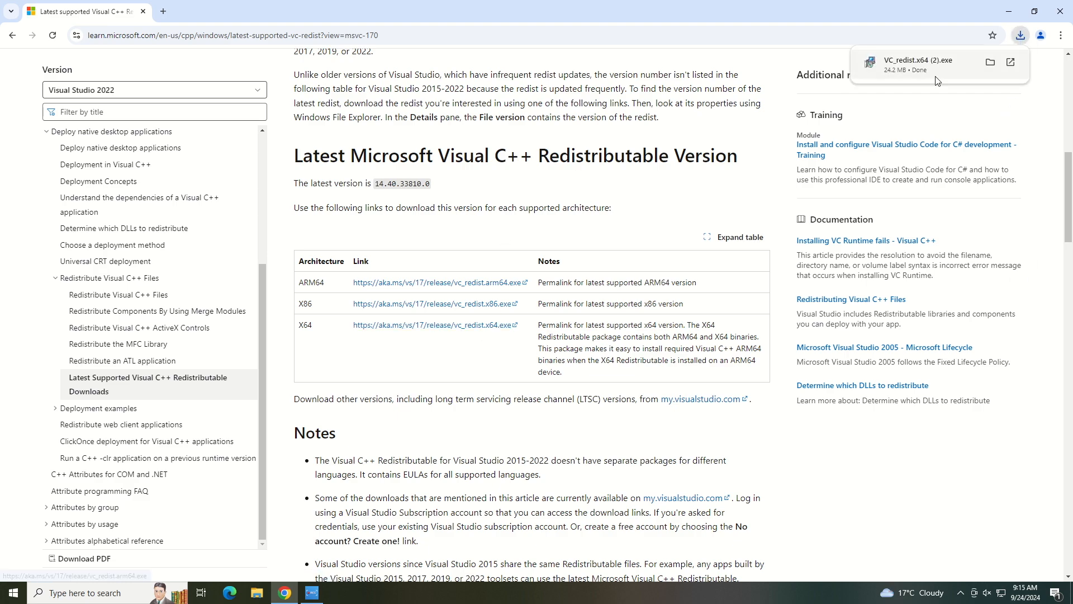
left_click(1010, 63)
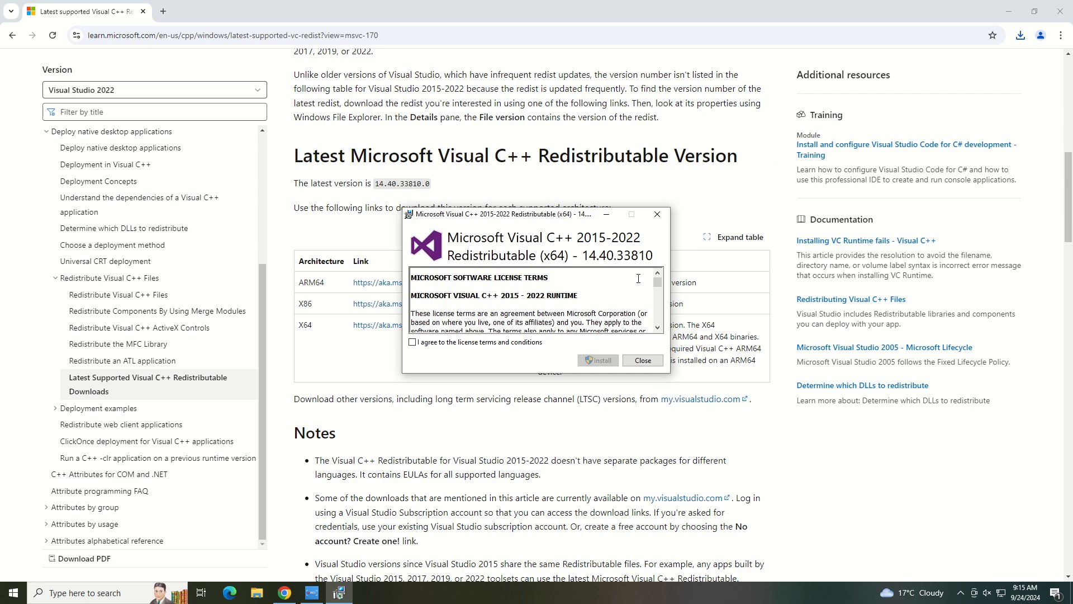
scroll(574, 308, "down", 5)
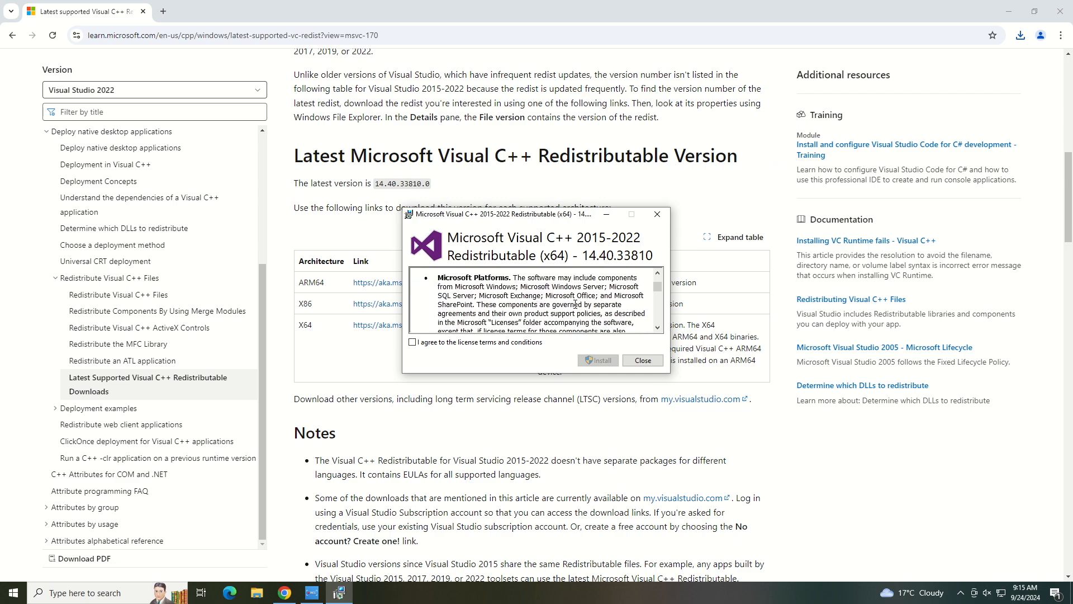
scroll(575, 304, "down", 6)
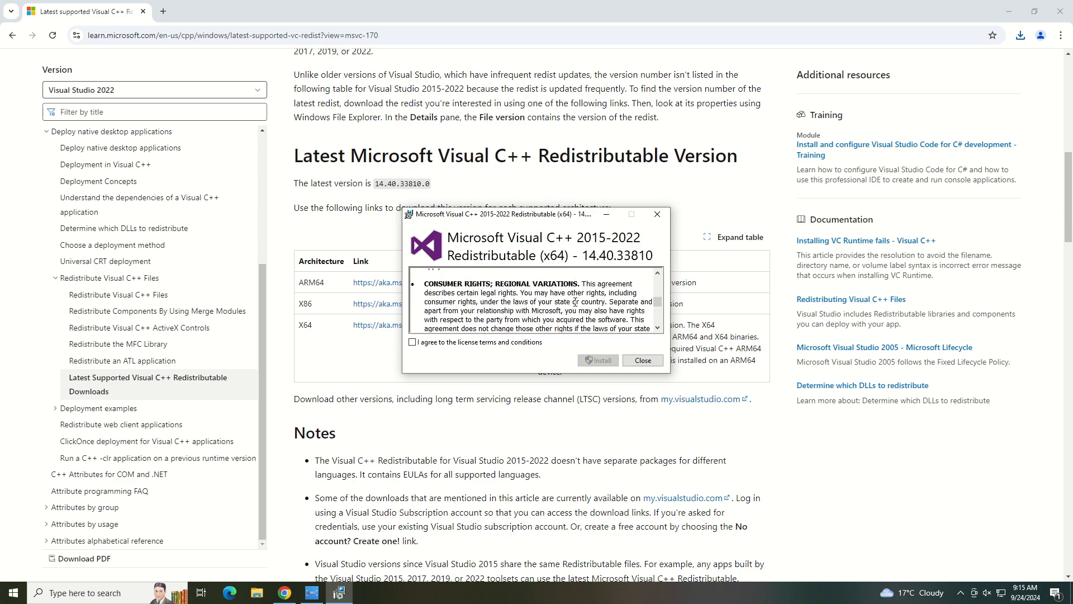
scroll(575, 303, "down", 4)
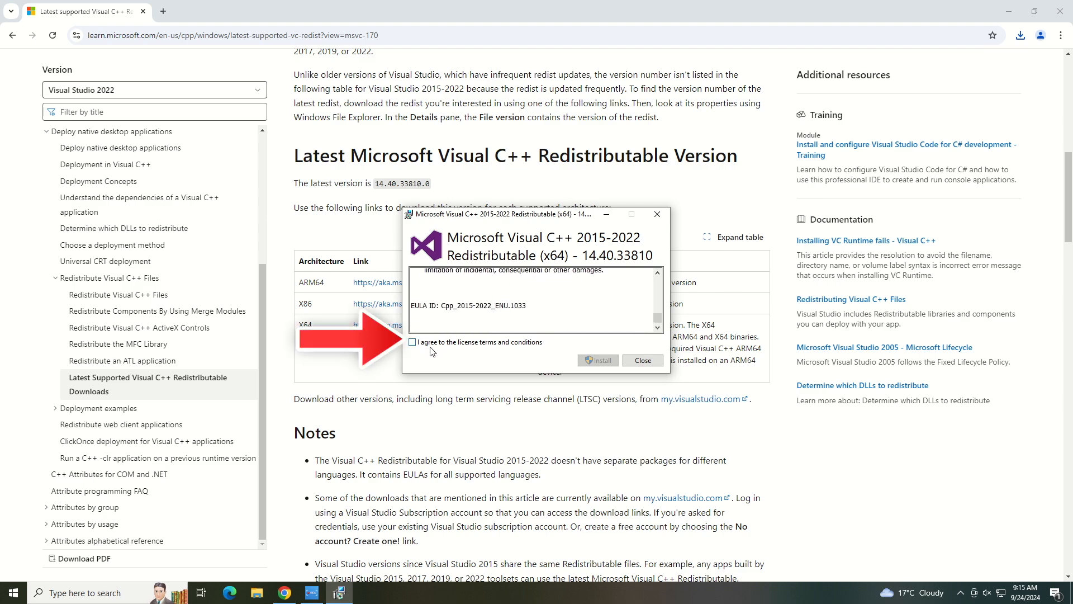
left_click(414, 342)
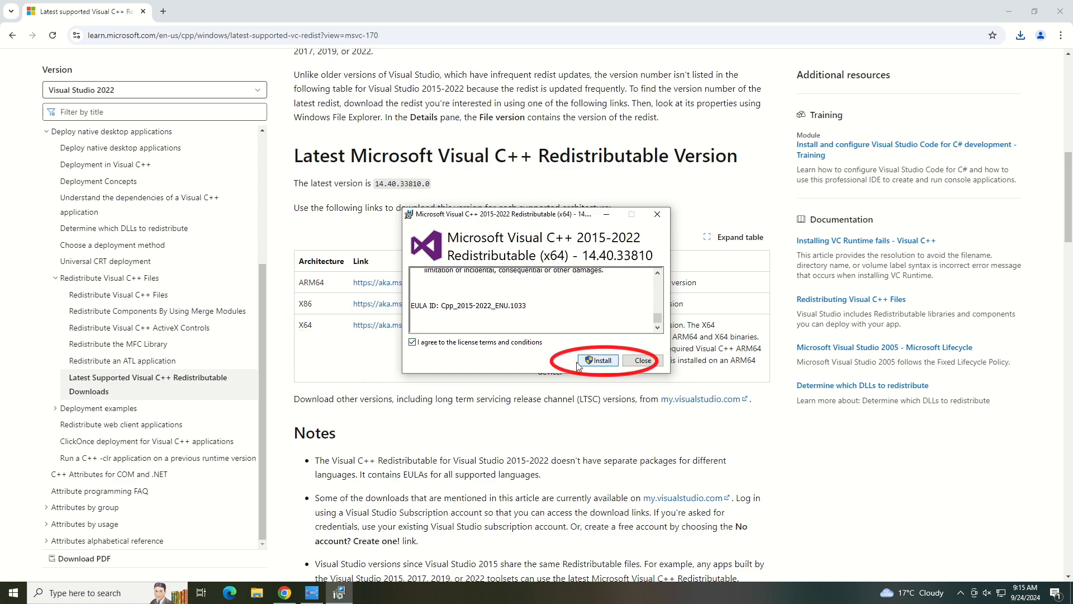
left_click(599, 360)
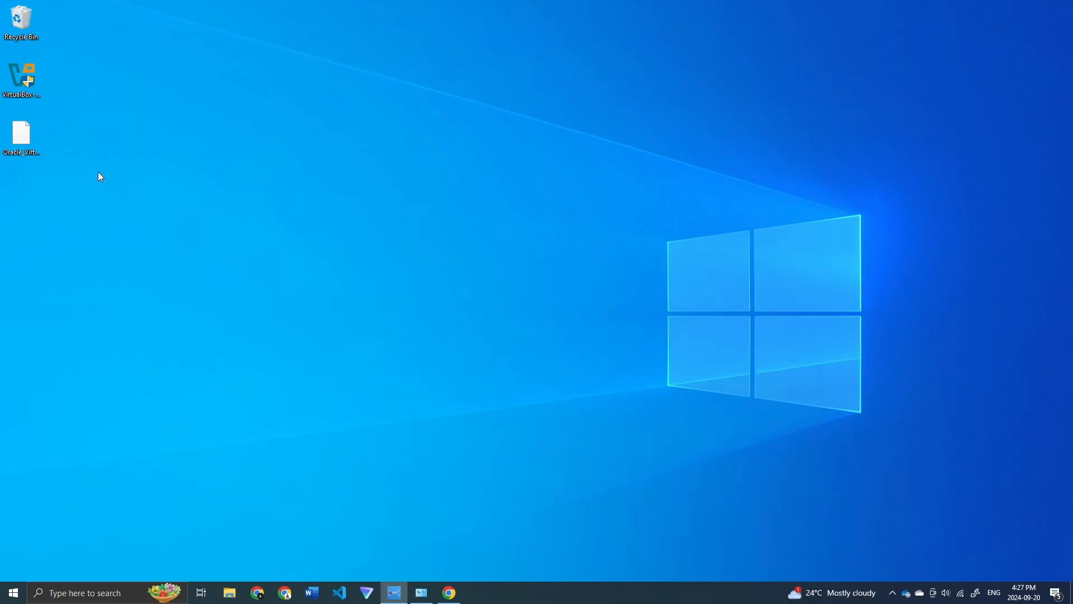
Step: Install VirtualBox 7.1.0 with default features, accepting the network interfaces reset warning
double_click(25, 78)
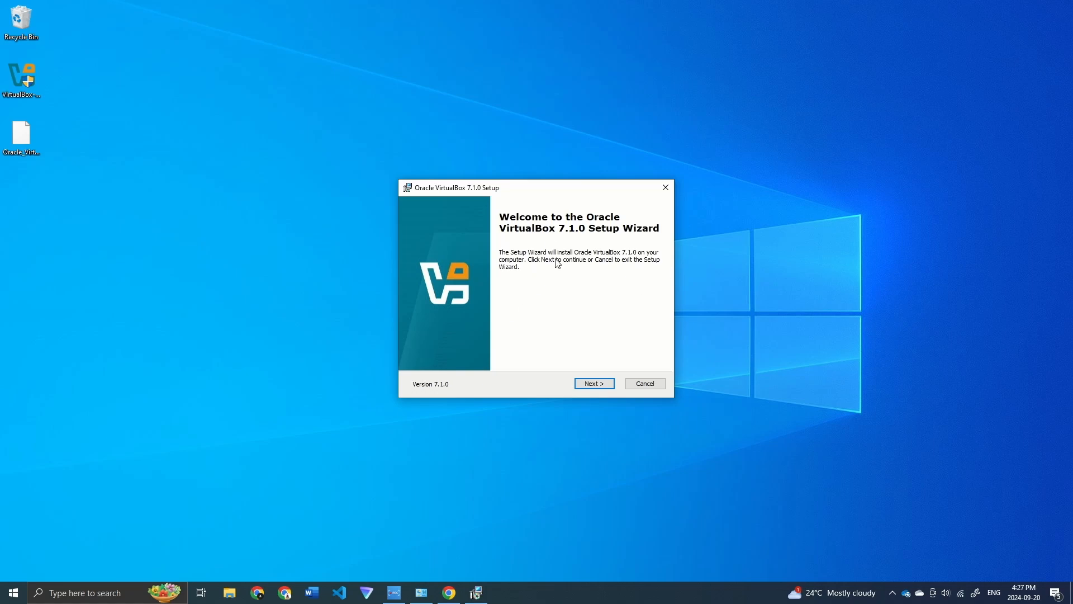
left_click(594, 386)
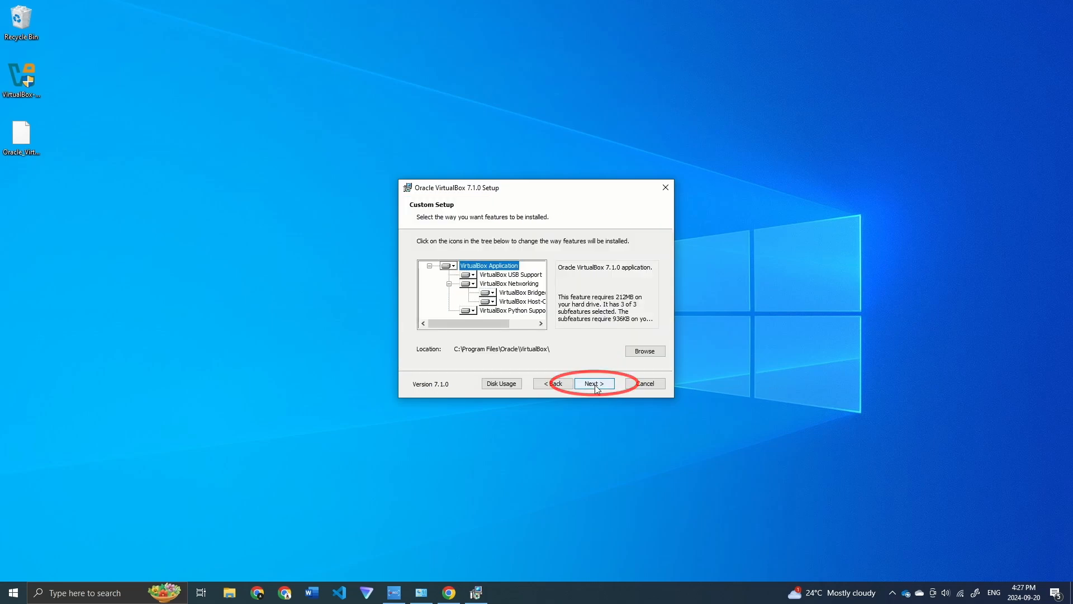
left_click(596, 385)
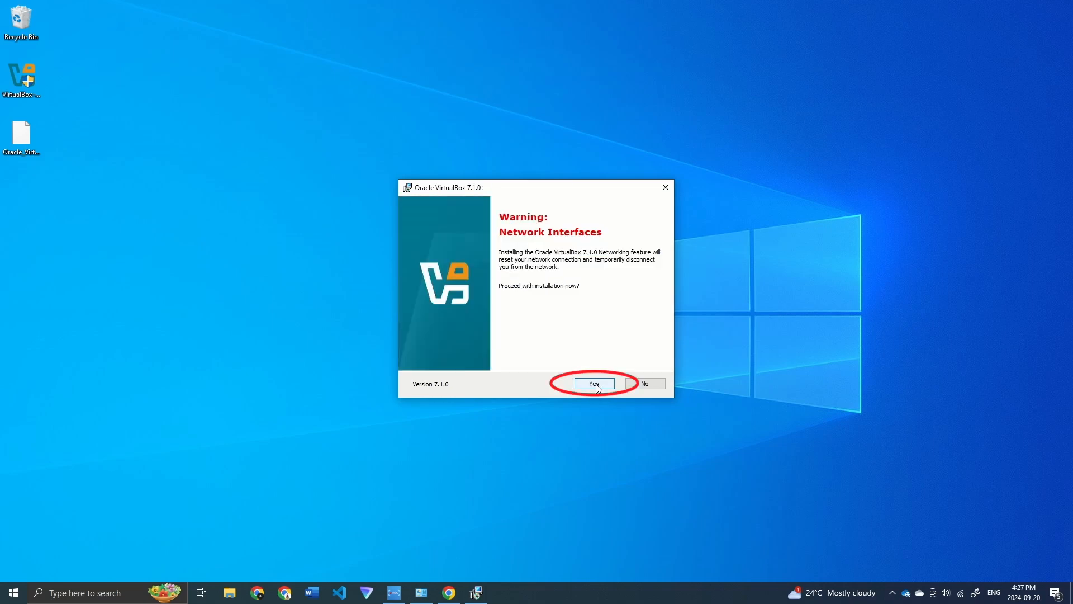
left_click(595, 384)
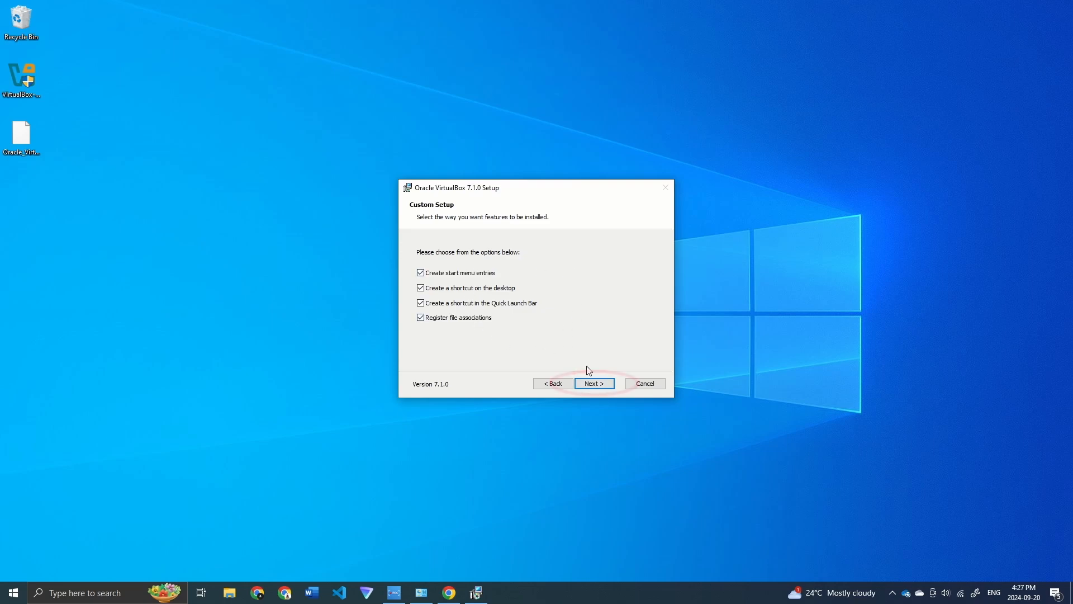
left_click(601, 385)
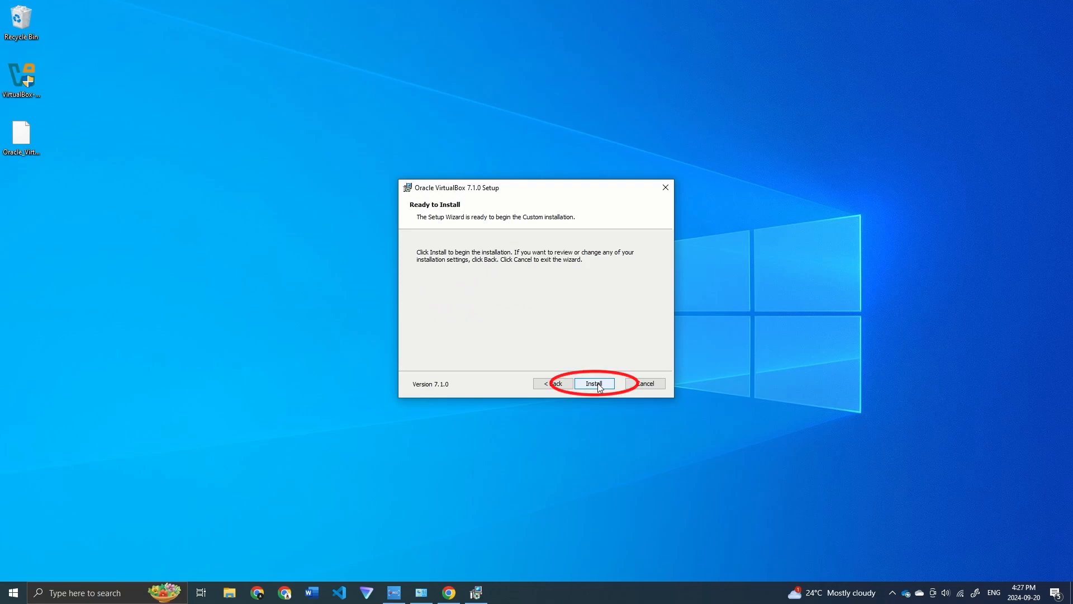
left_click(598, 383)
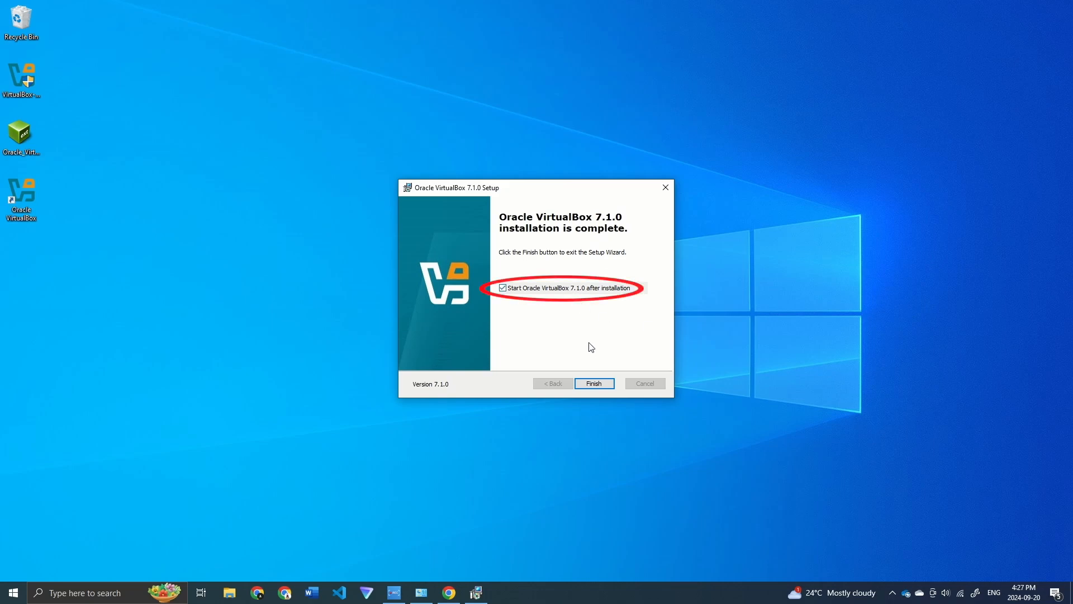
Step: Finish setup and reinstall the 7.1.0 Extension Pack from the Desktop, agreeing to its licence
left_click(606, 384)
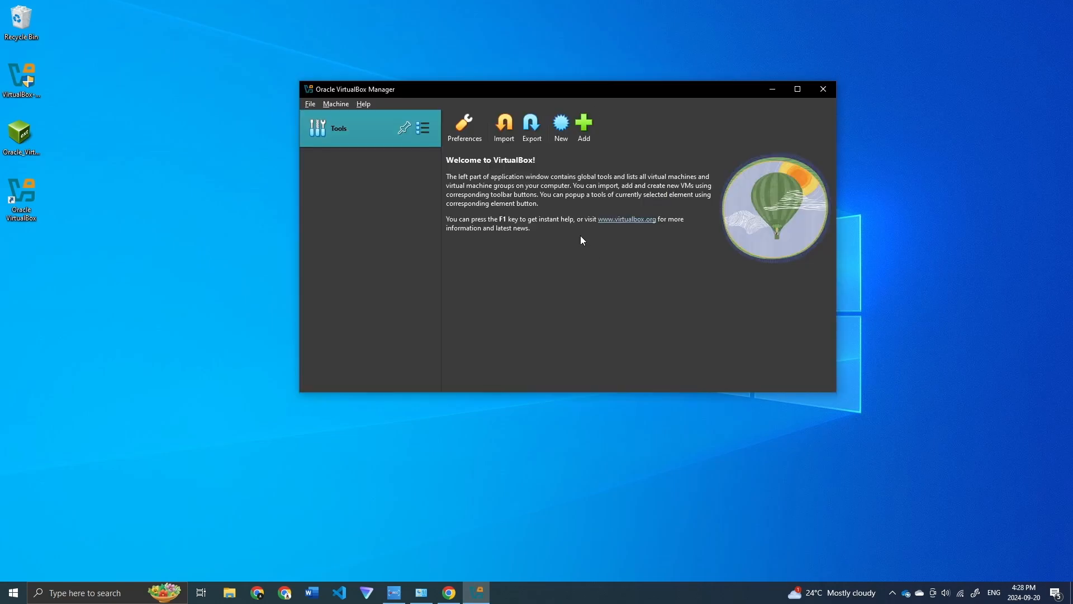
left_click(20, 140)
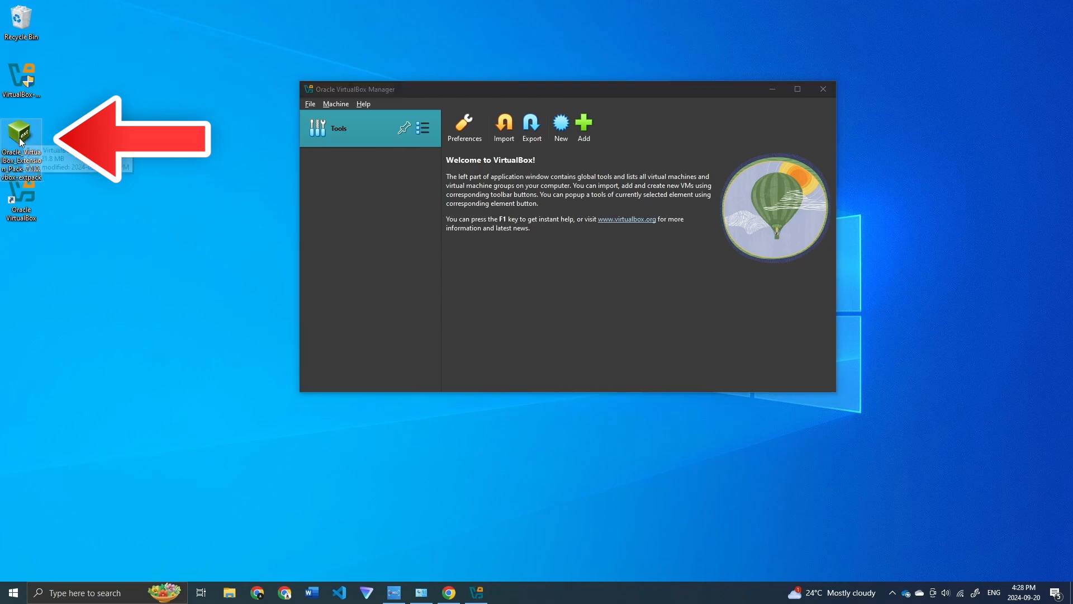
double_click(20, 140)
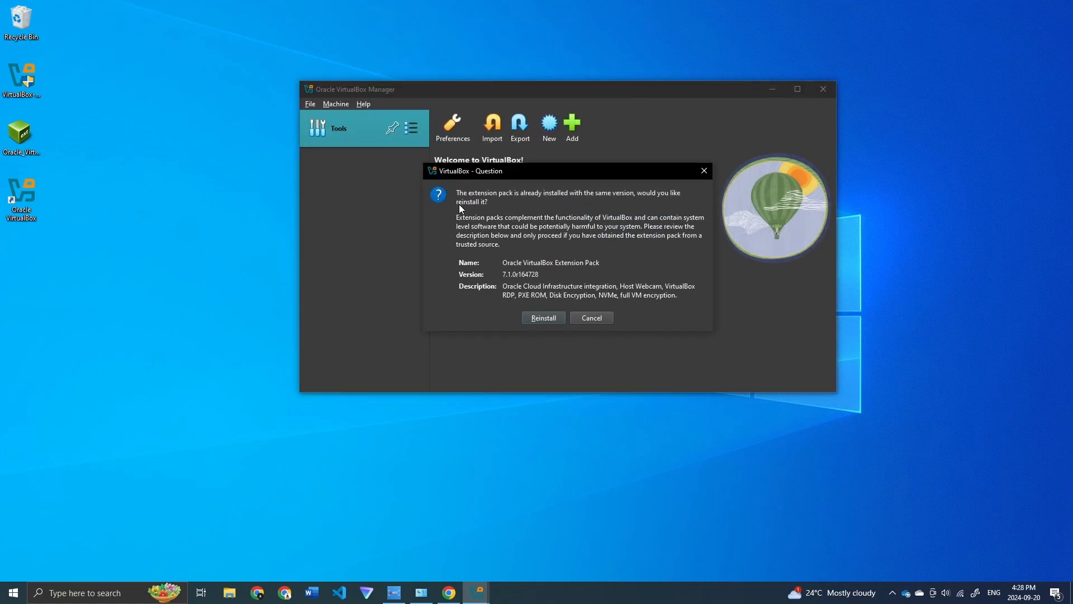
left_click(545, 317)
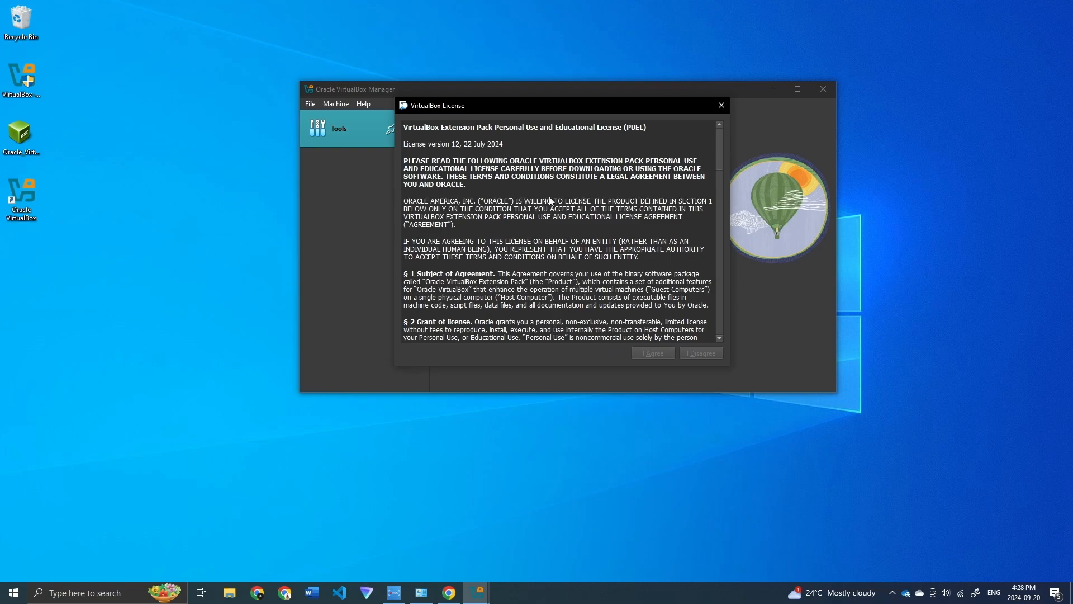
left_click_drag(717, 145, 711, 361)
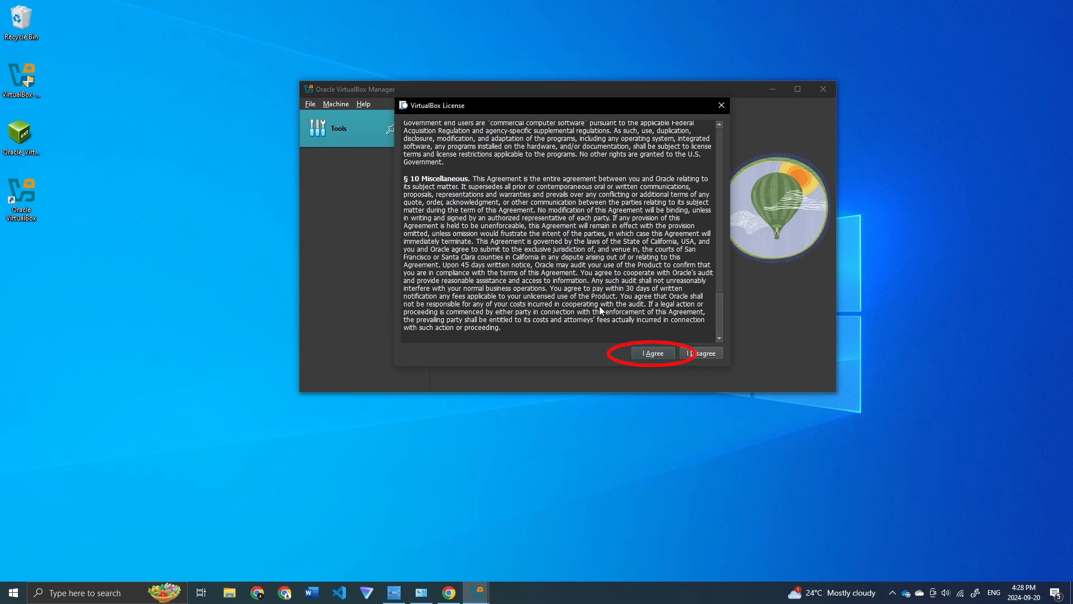
left_click(651, 352)
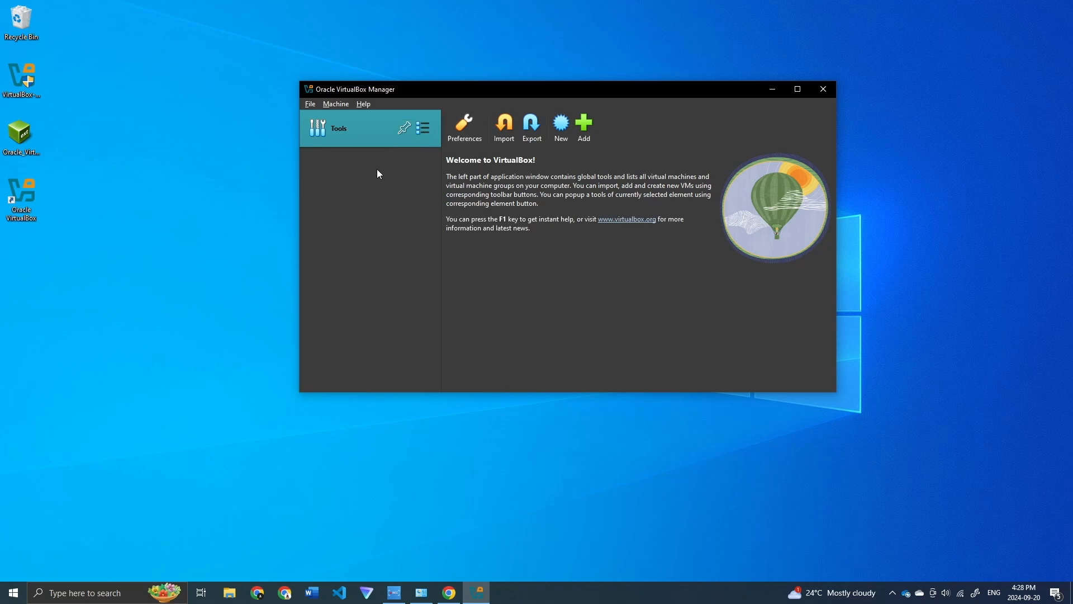
Step: Confirm the Extension Pack appears under Tools > Extensions, then go back to Welcome
left_click(423, 128)
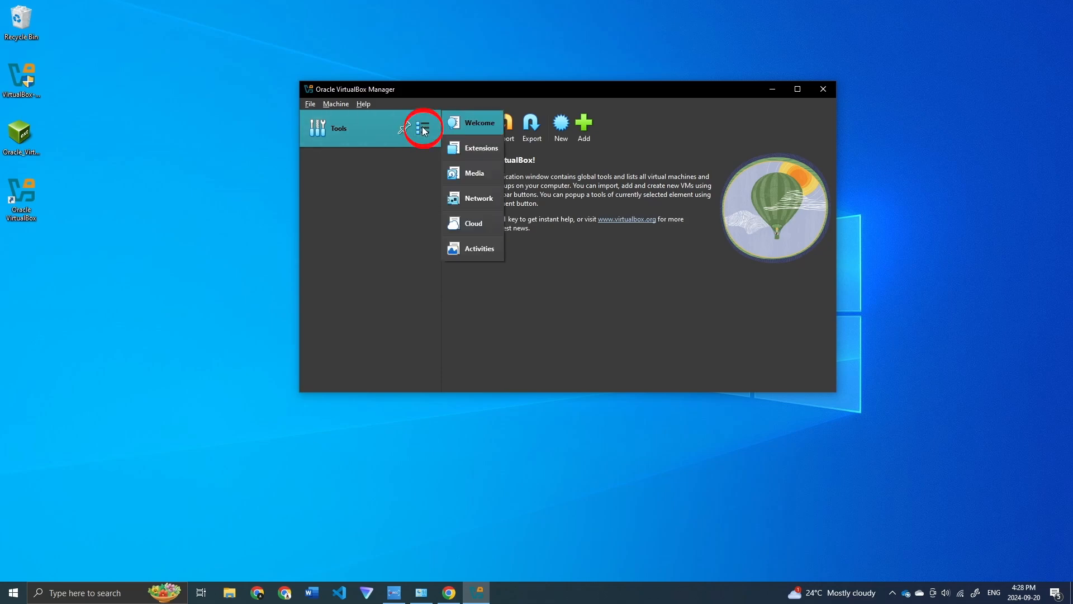
left_click(465, 146)
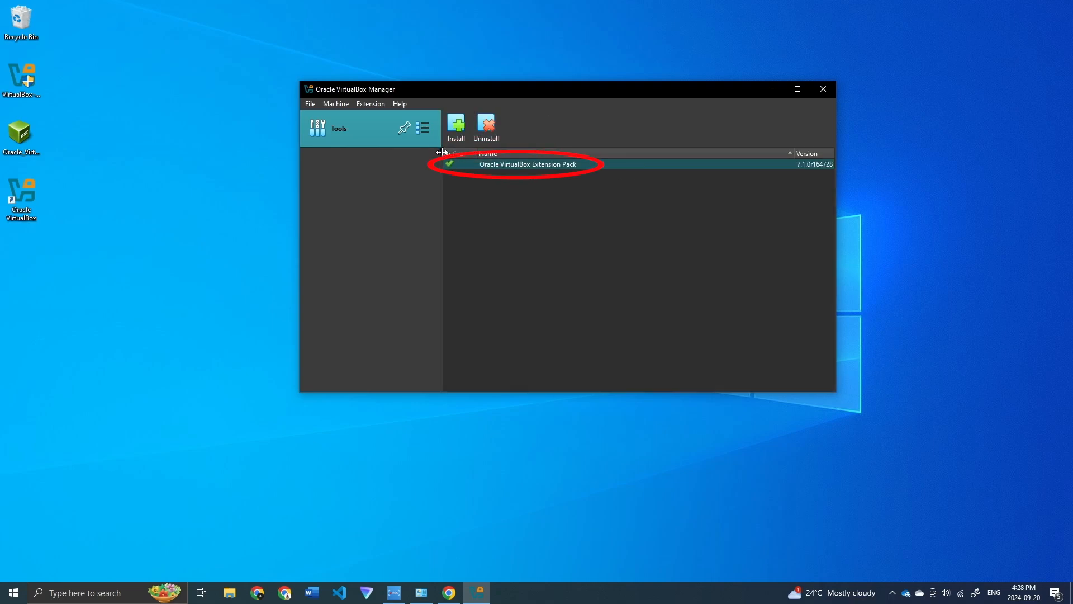
left_click(424, 129)
left_click(469, 124)
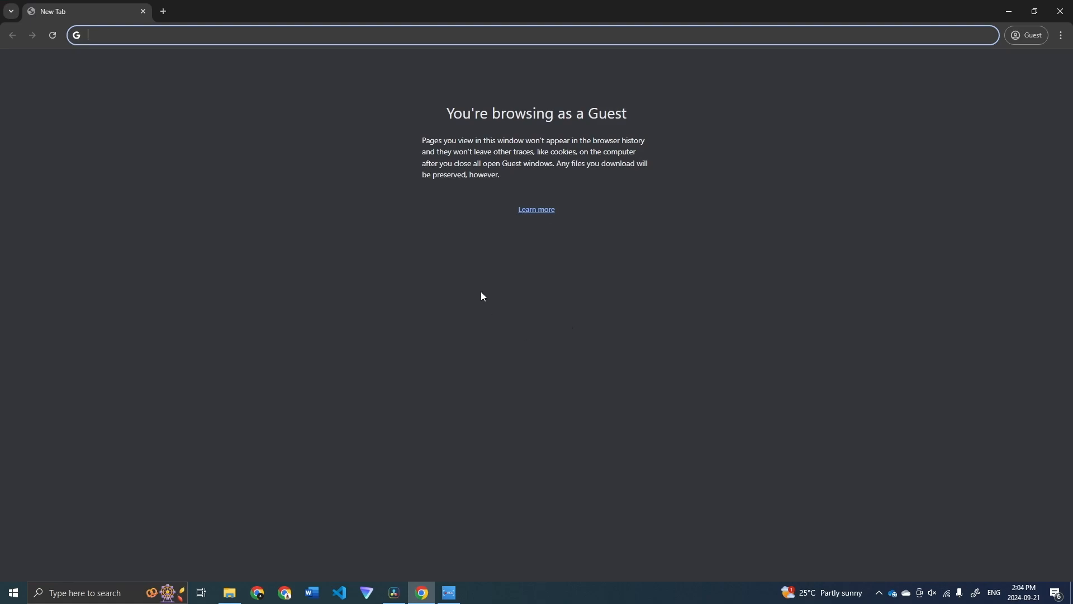
Step: Search 'mac os iso' and open the Internet Archive macOS ISO page
type("mac os iso")
key("Return")
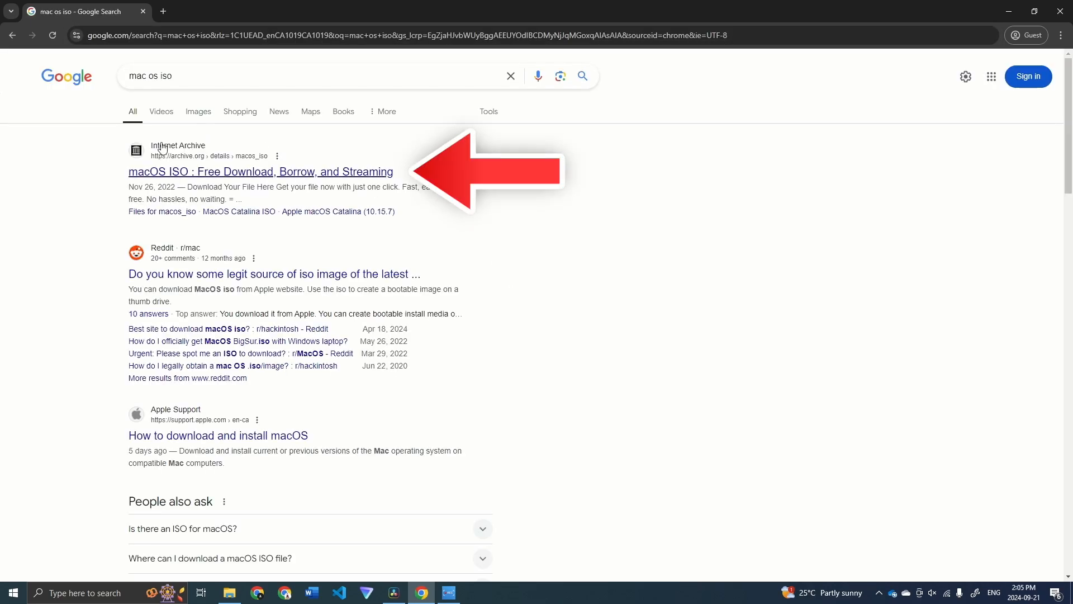
left_click(233, 174)
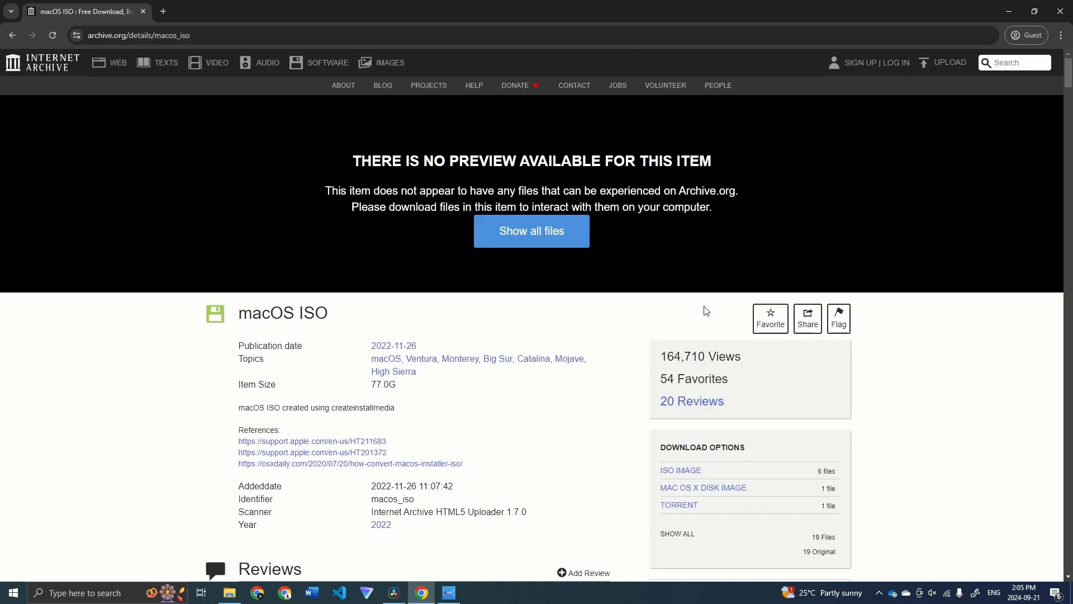
scroll(641, 359, "down", 4)
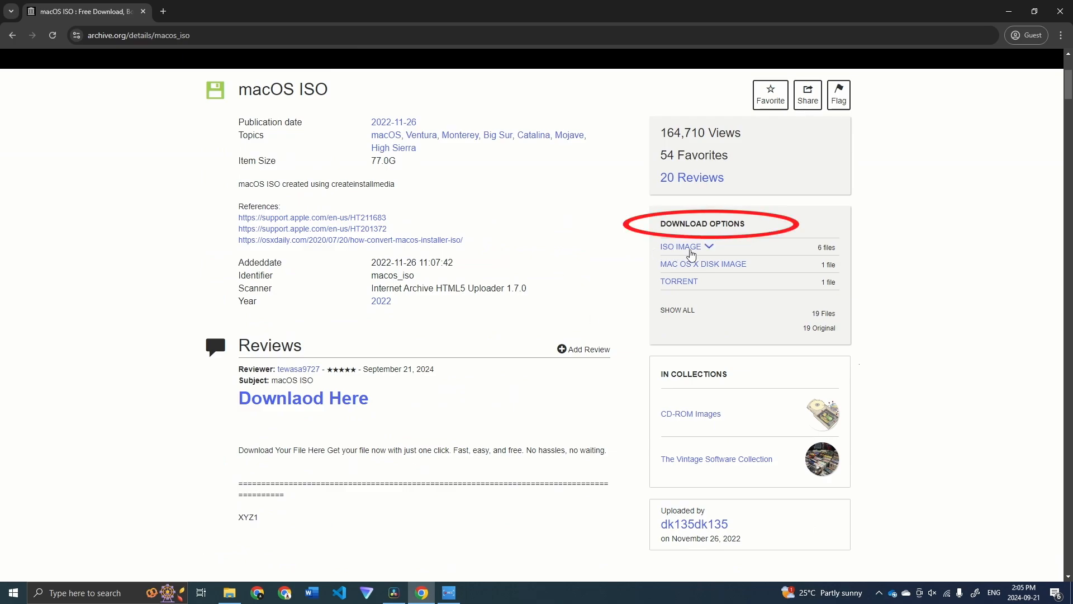
Step: Save BigSur_11.7.1.iso from the ISO IMAGE download options to the Desktop
left_click(708, 248)
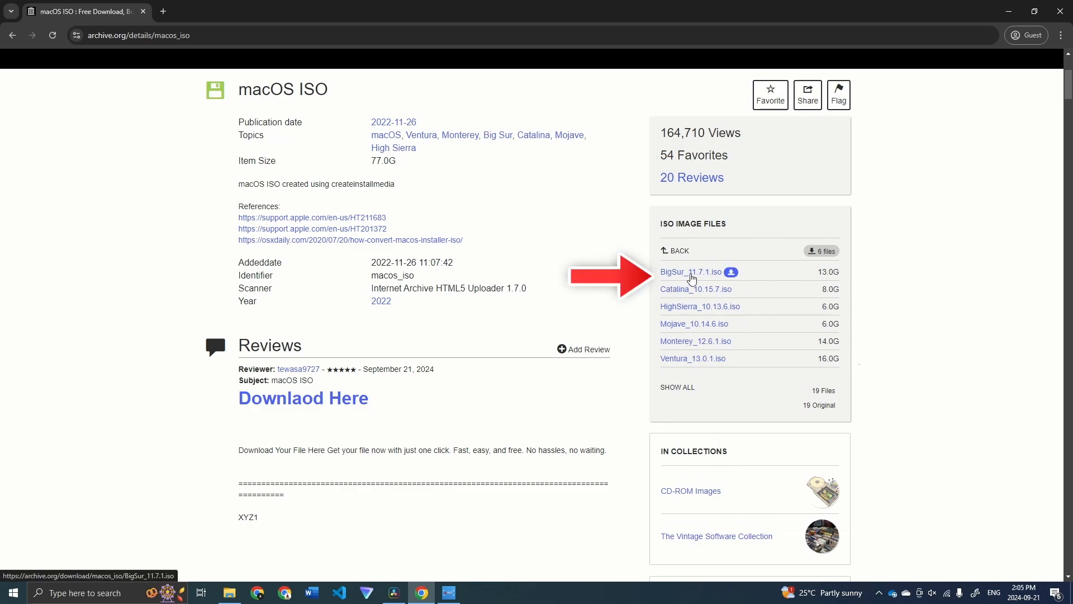
left_click(731, 273)
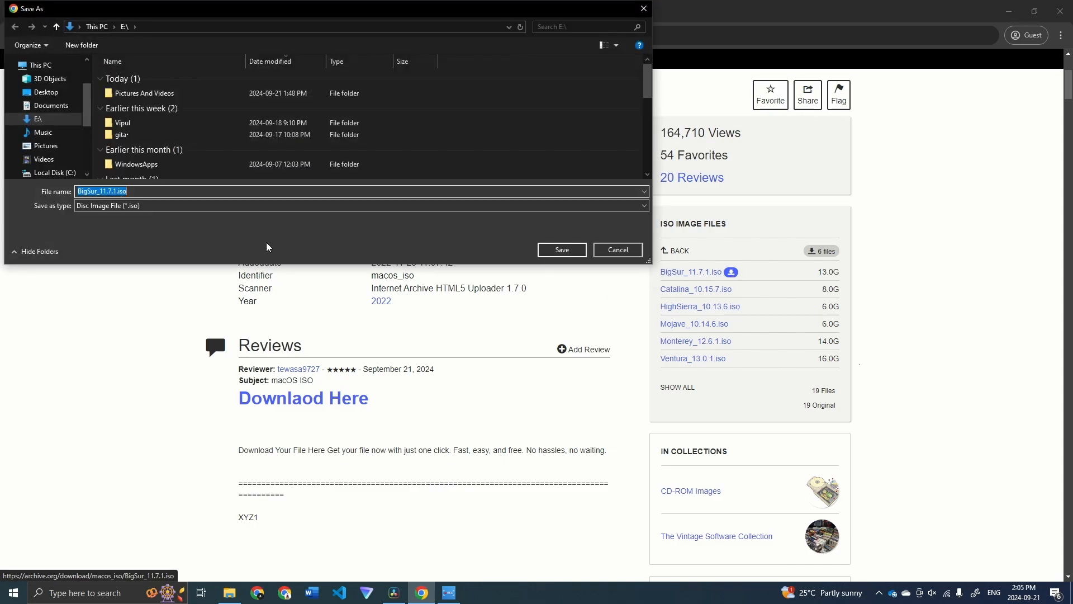
left_click(47, 94)
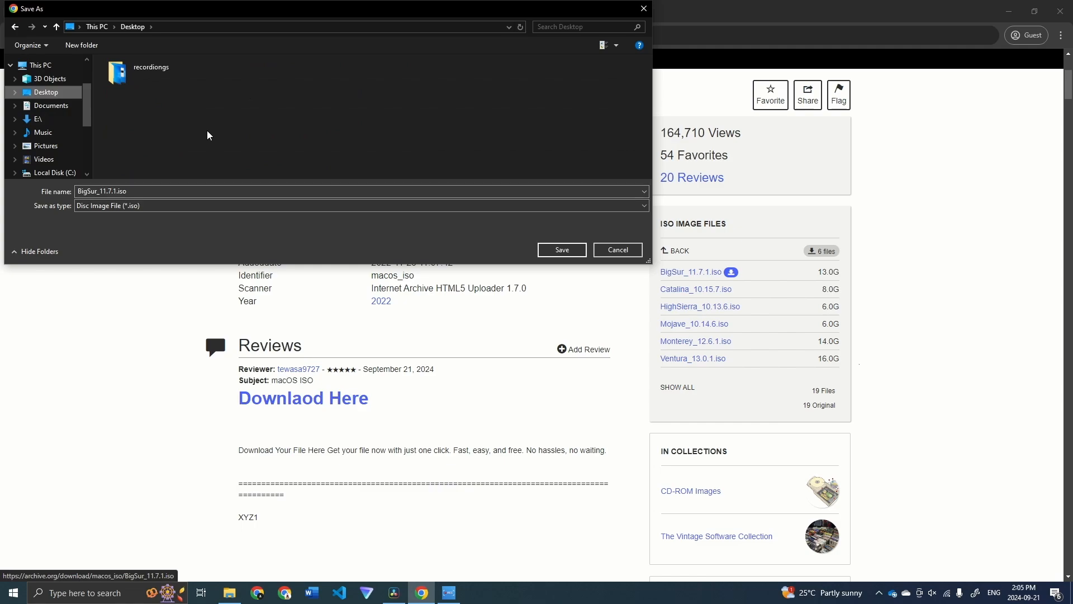
left_click(560, 250)
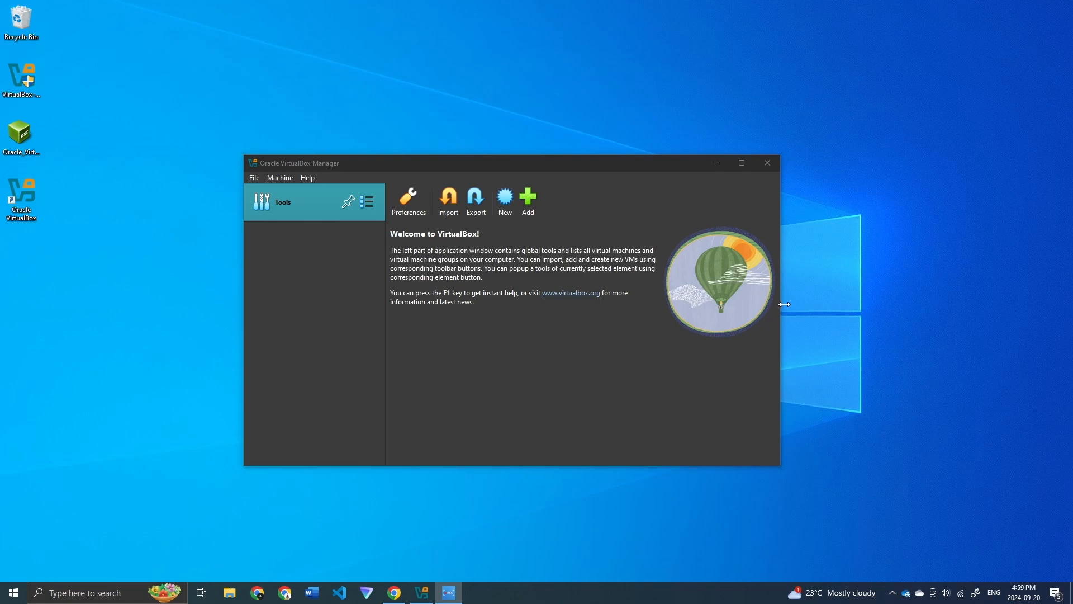
Step: Start a new VM named Dualboot using the BigSur_11.7.1.iso image
left_click(505, 202)
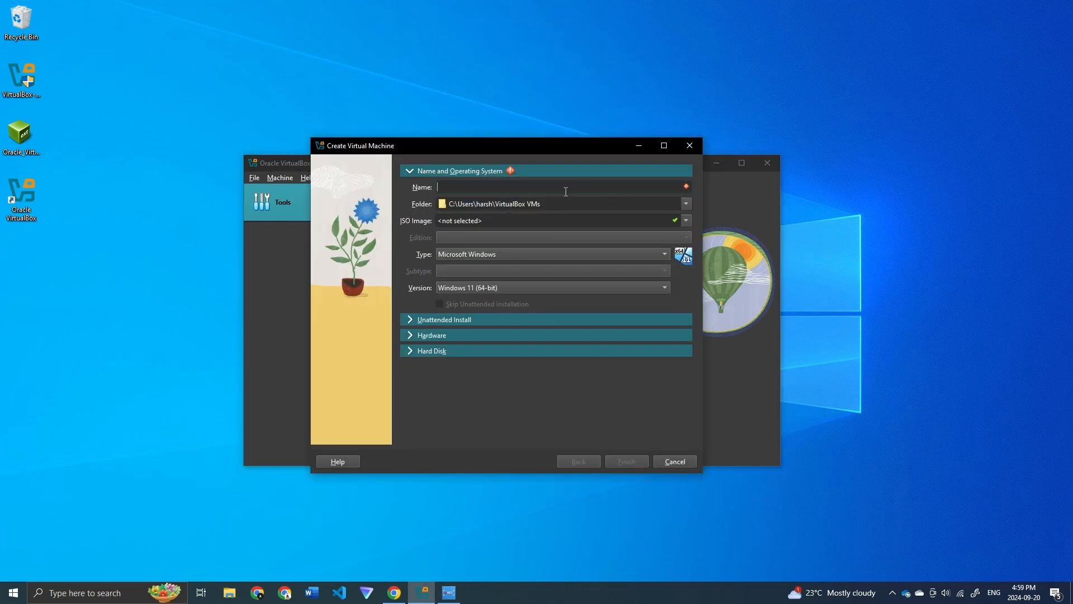
type("du")
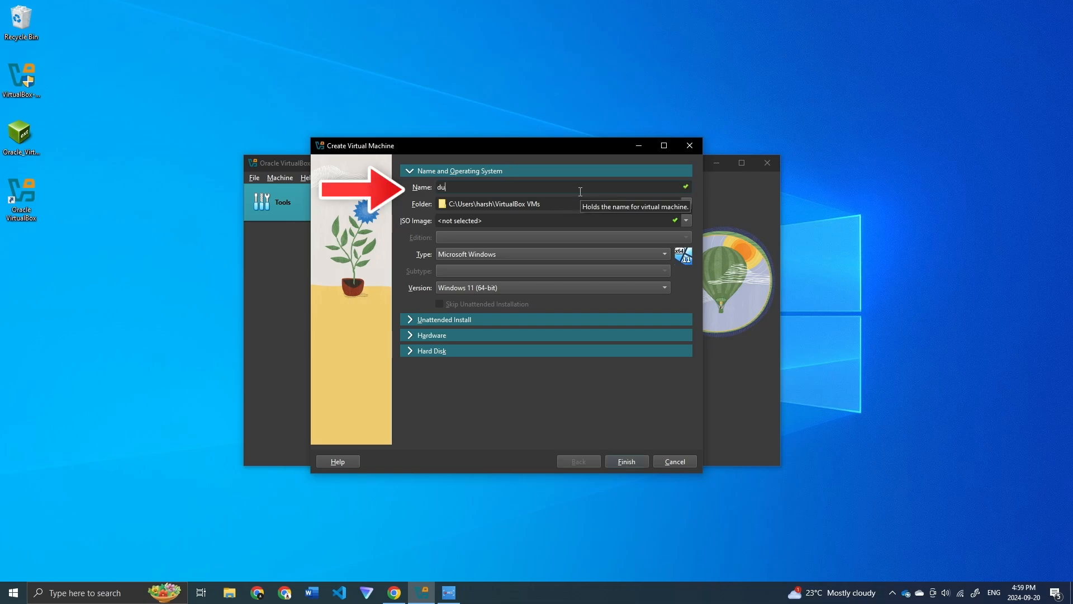
key("BackSpace")
type("Dualboot")
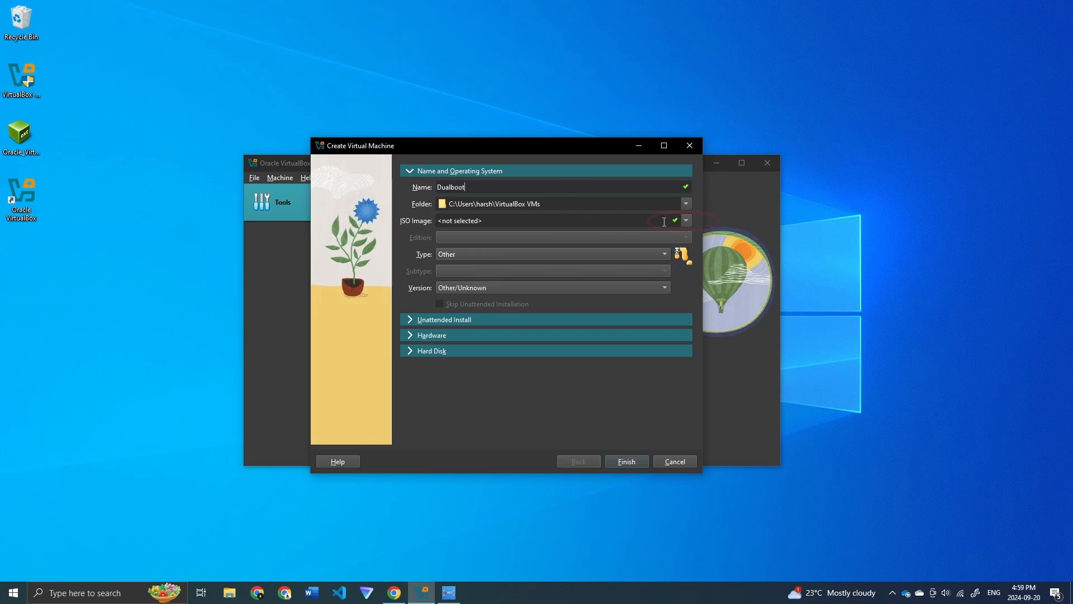
left_click(686, 220)
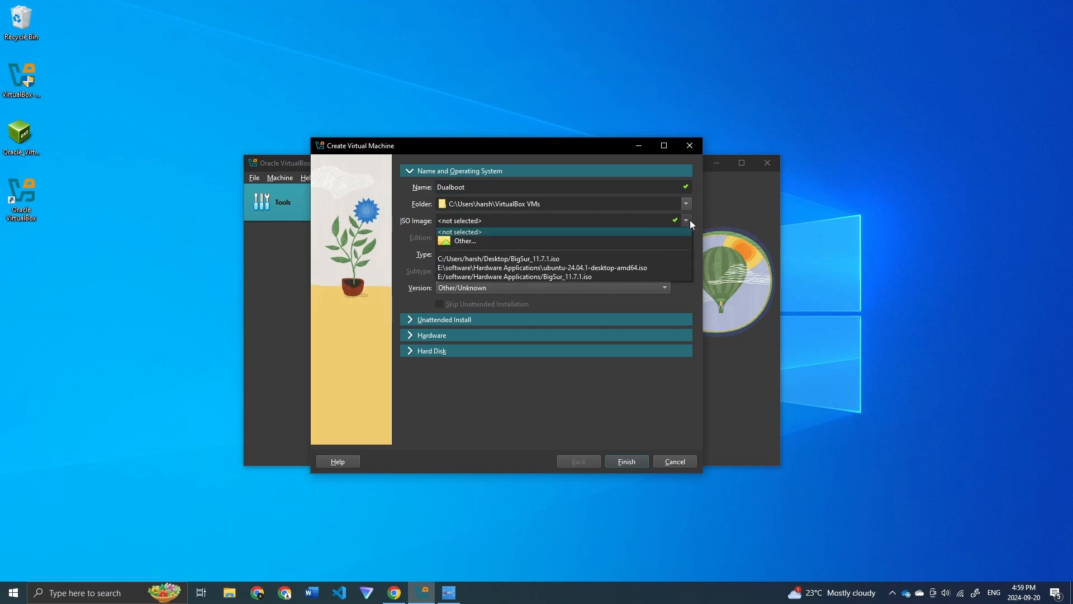
left_click(463, 242)
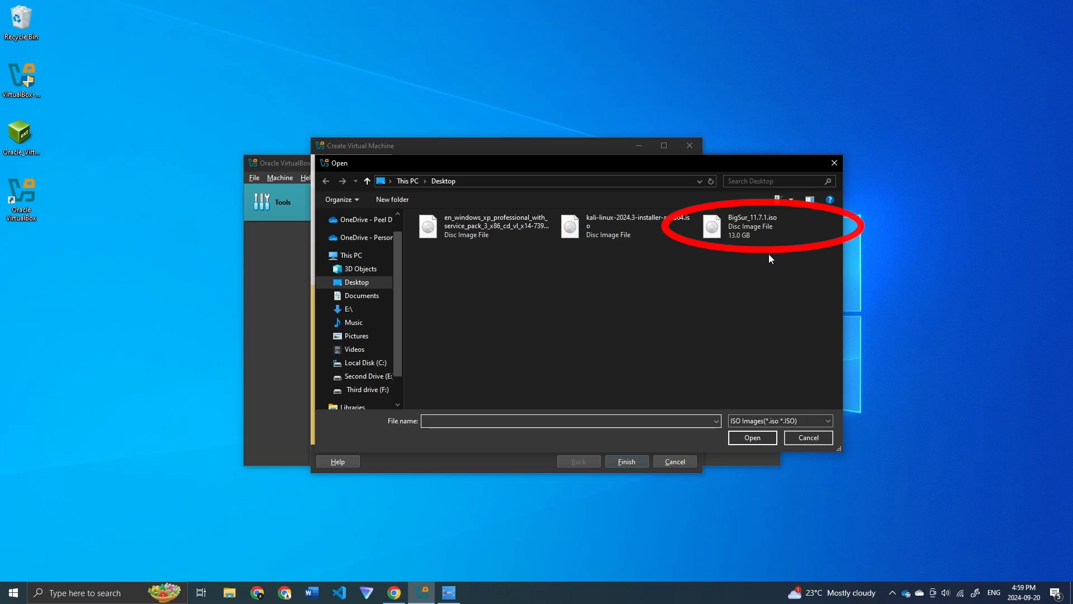
left_click(750, 224)
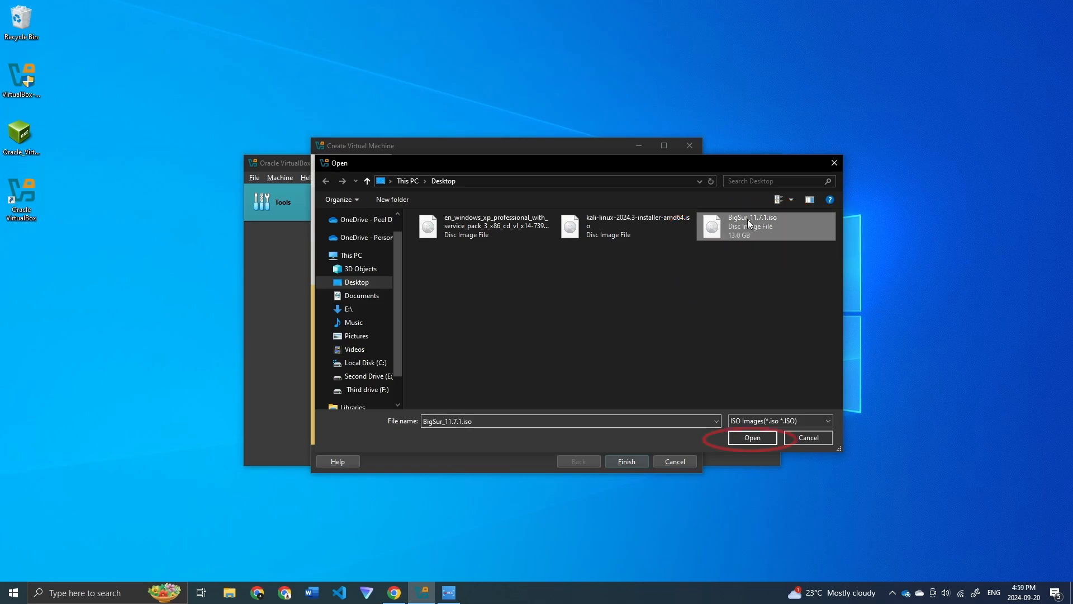
left_click(762, 437)
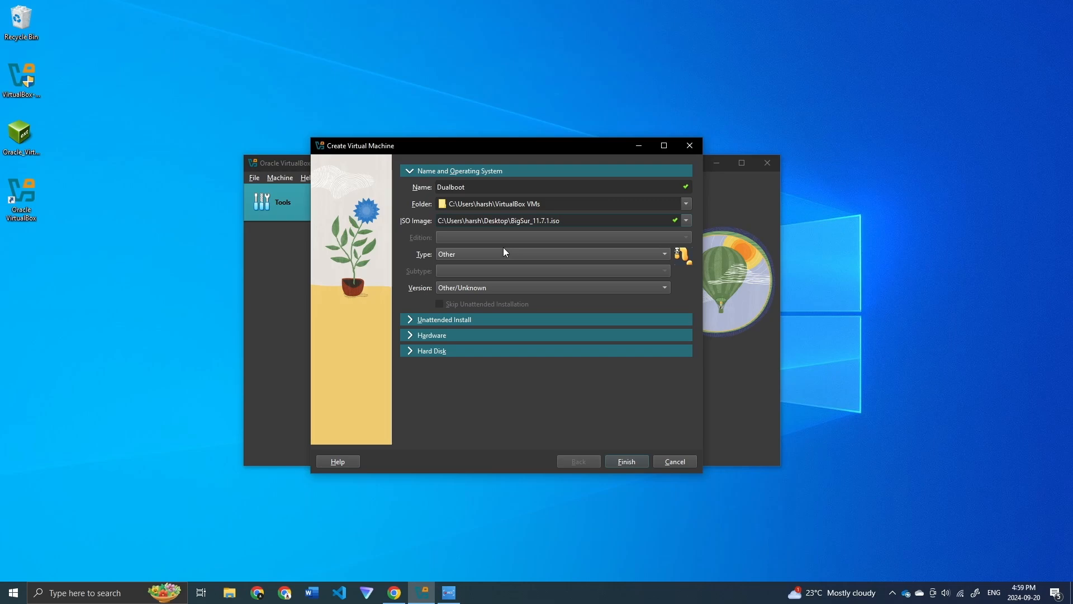
Step: Set type Mac OS X, version Mac OS X (64-bit), and expand the Hardware settings
left_click(469, 253)
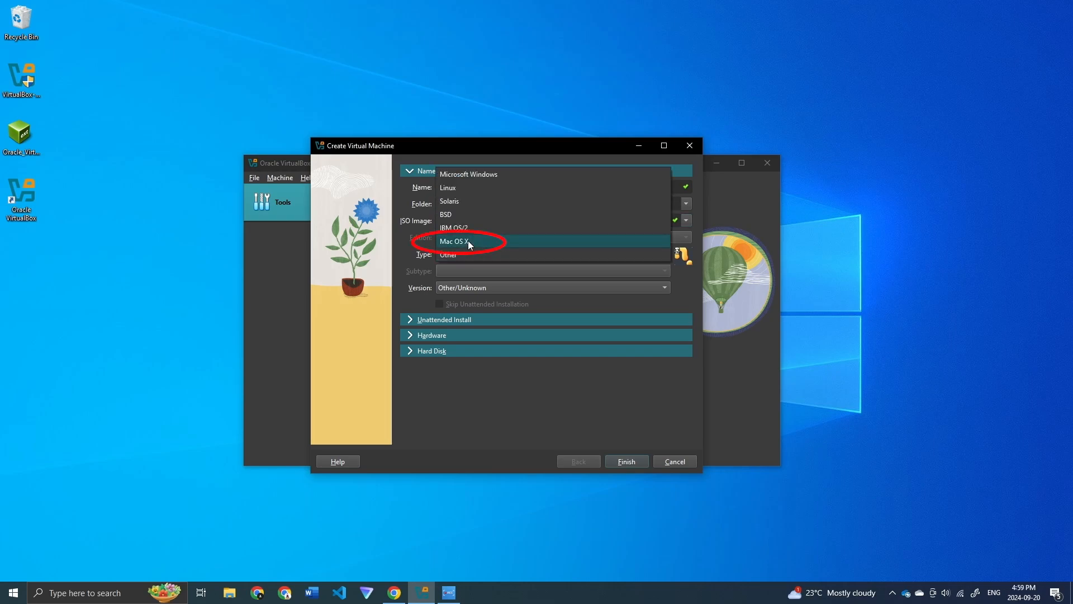
left_click(469, 240)
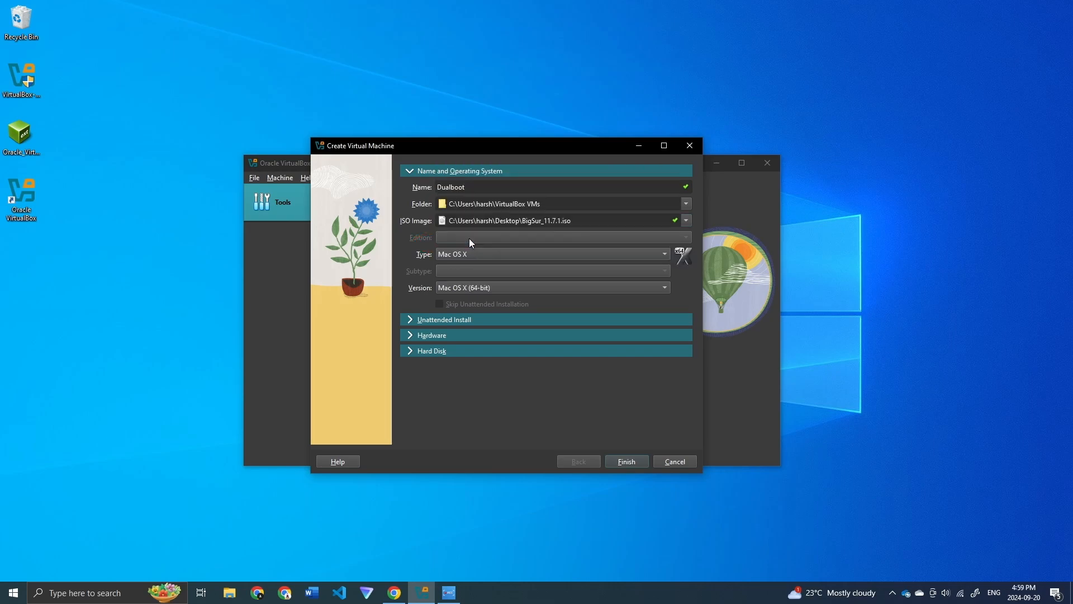
left_click(497, 290)
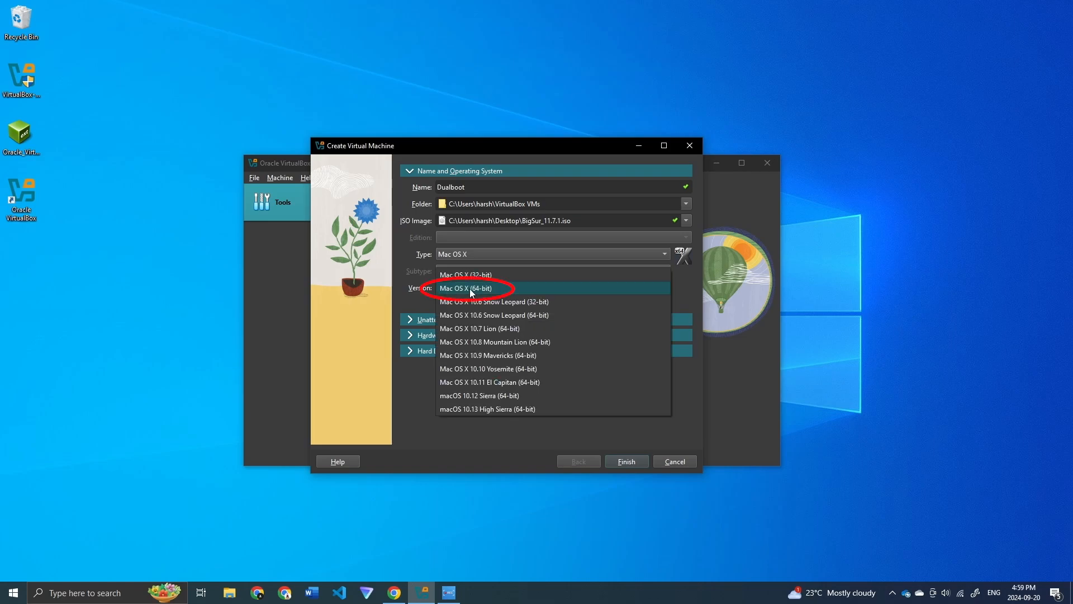
left_click(471, 288)
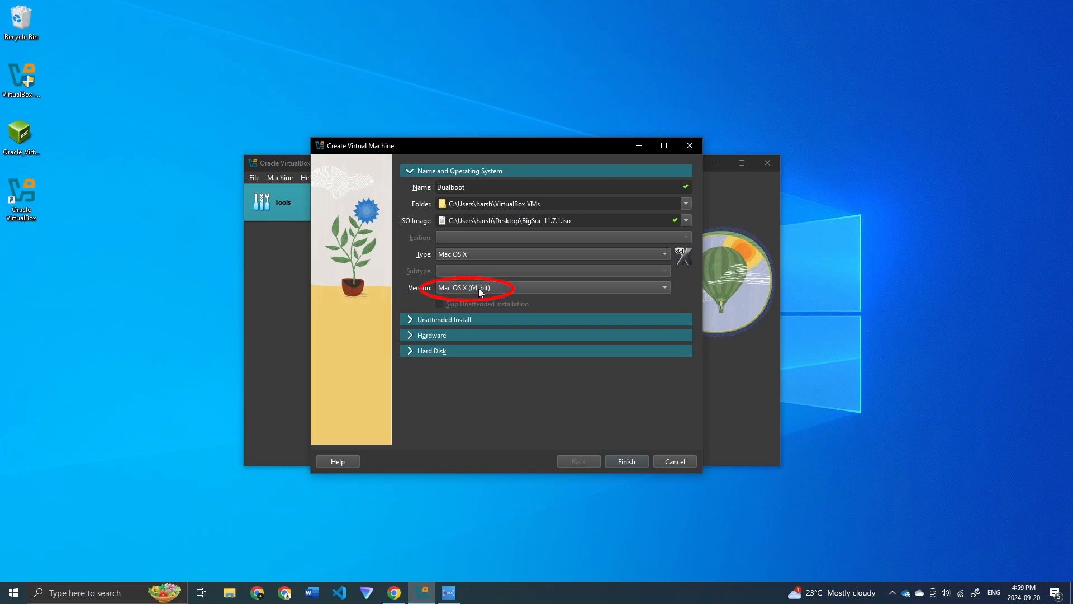
left_click(455, 335)
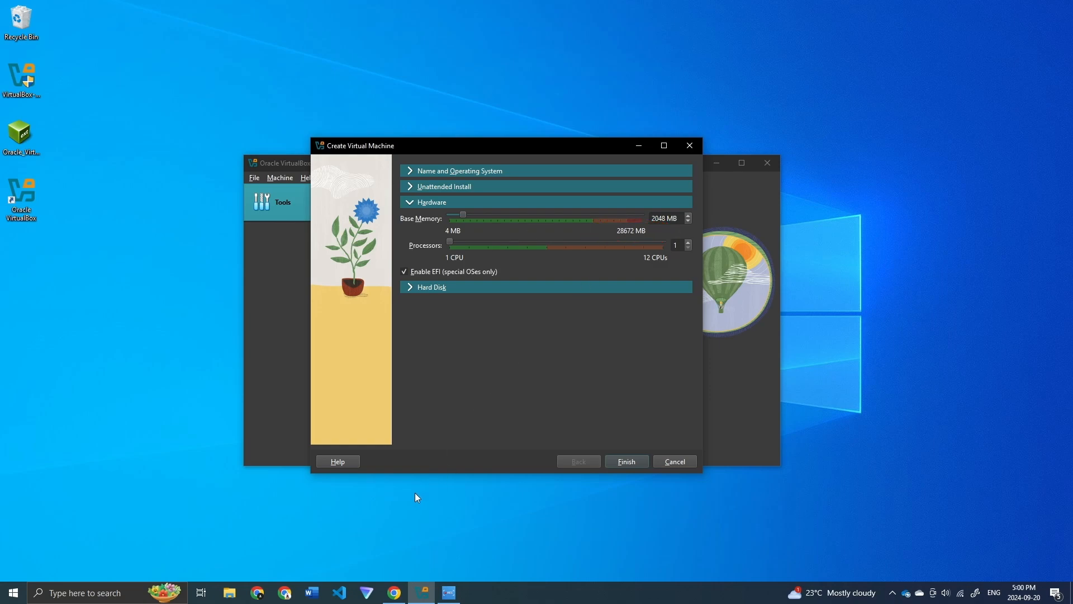
left_click(135, 587)
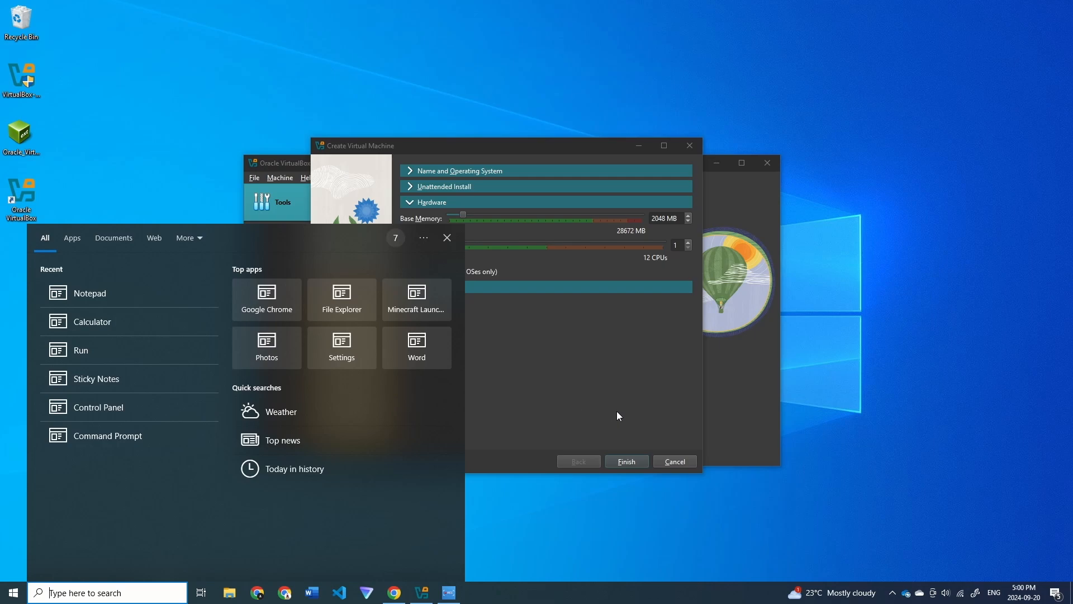
Step: Compute 1024 × 12 = 12,288 in Calculator, keeping the Create Virtual Machine wizard in view
type("calc")
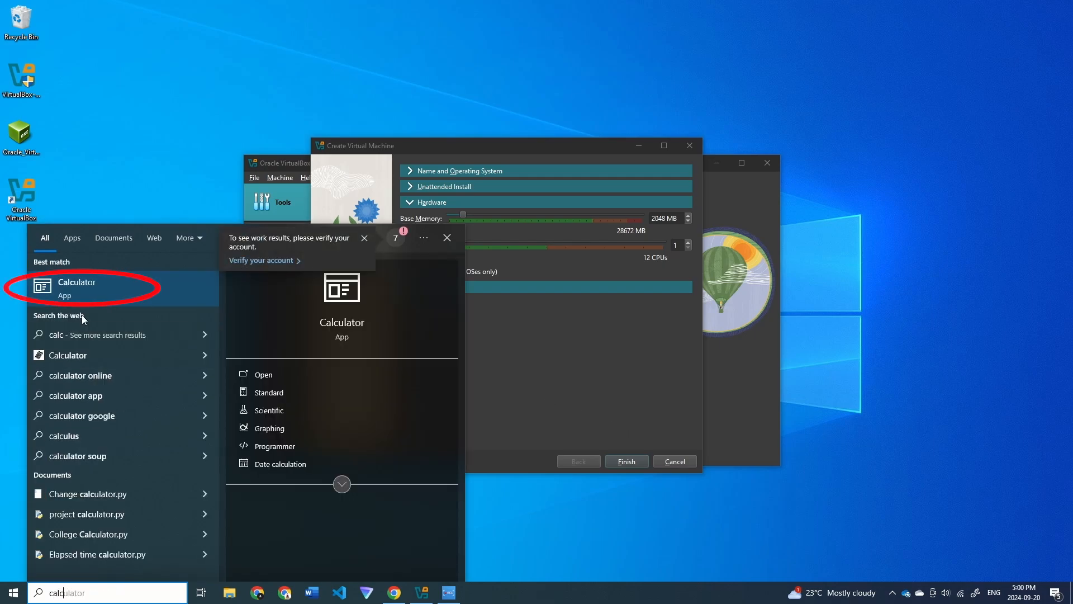
left_click(80, 284)
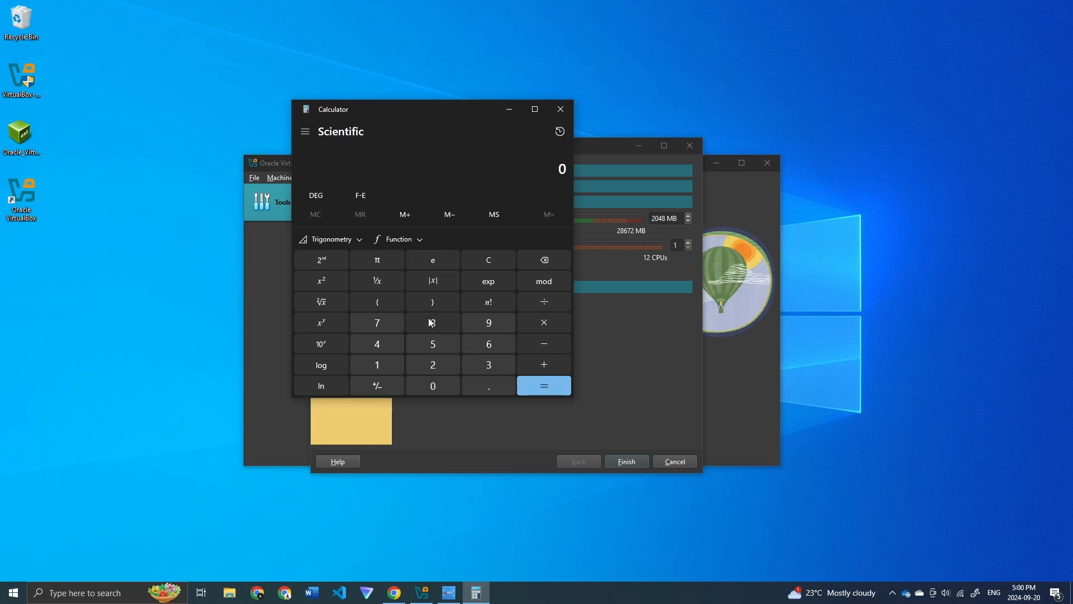
left_click(391, 365)
left_click(432, 380)
left_click(431, 361)
left_click(391, 345)
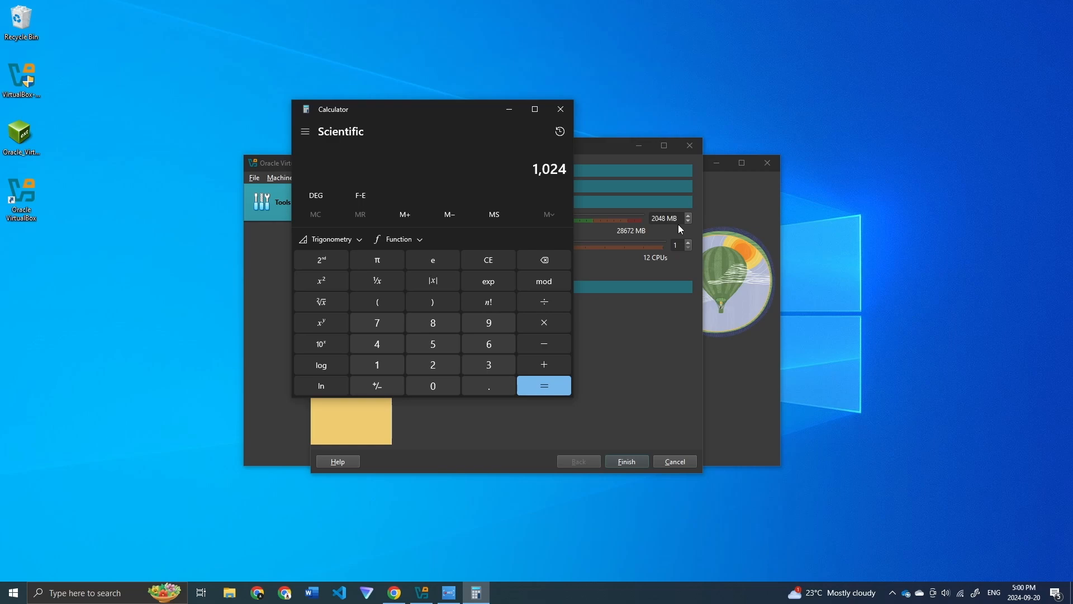
left_click(547, 316)
left_click(391, 360)
left_click(419, 361)
left_click(549, 388)
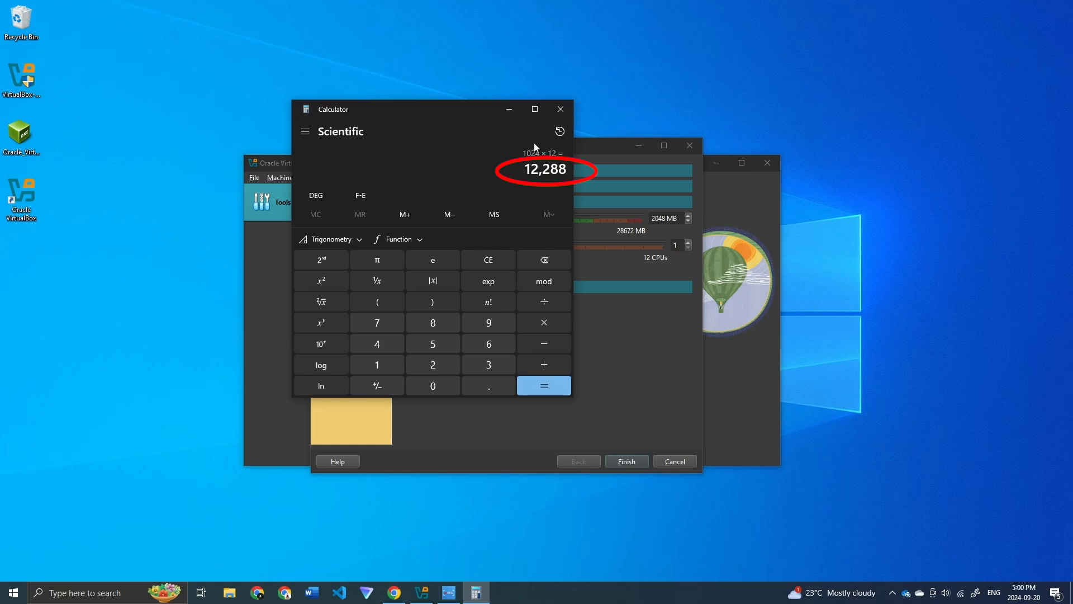
left_click_drag(441, 110, 318, 52)
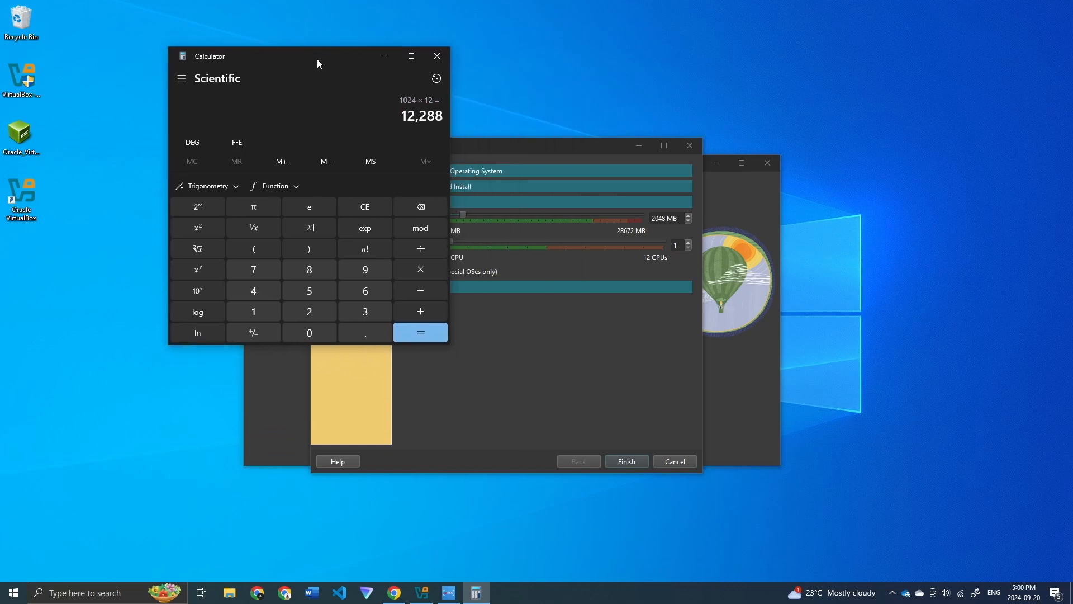
left_click(671, 218)
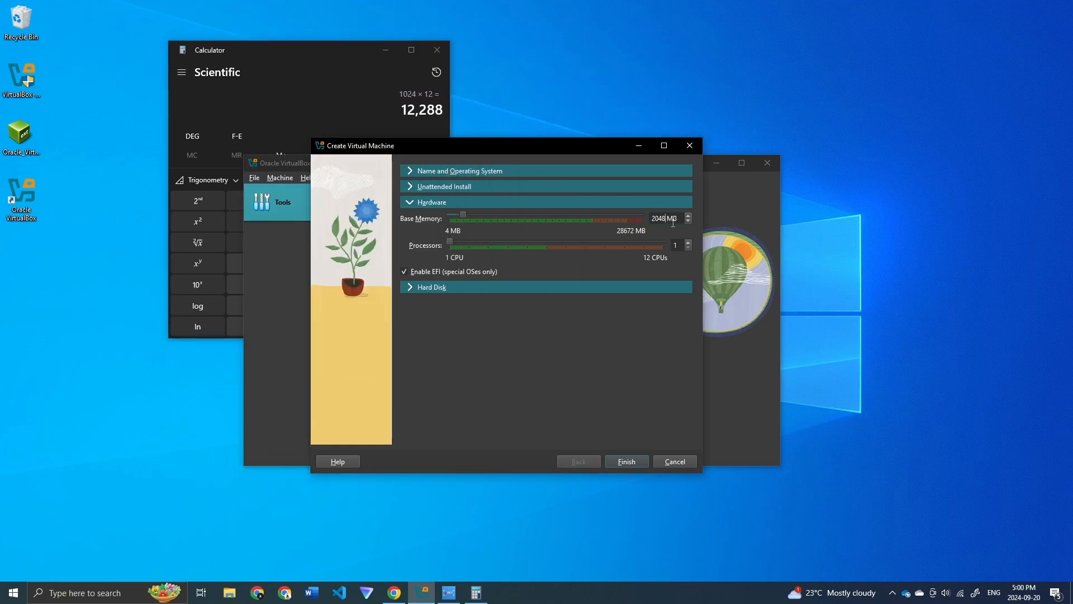
Step: Enter 12288 MB base memory and 6 processors, close Calculator, and expand the Hard Disk section
key("BackSpace")
key("BackSpace")
key("BackSpace")
key("BackSpace")
type("12288")
left_click_drag(450, 242, 542, 244)
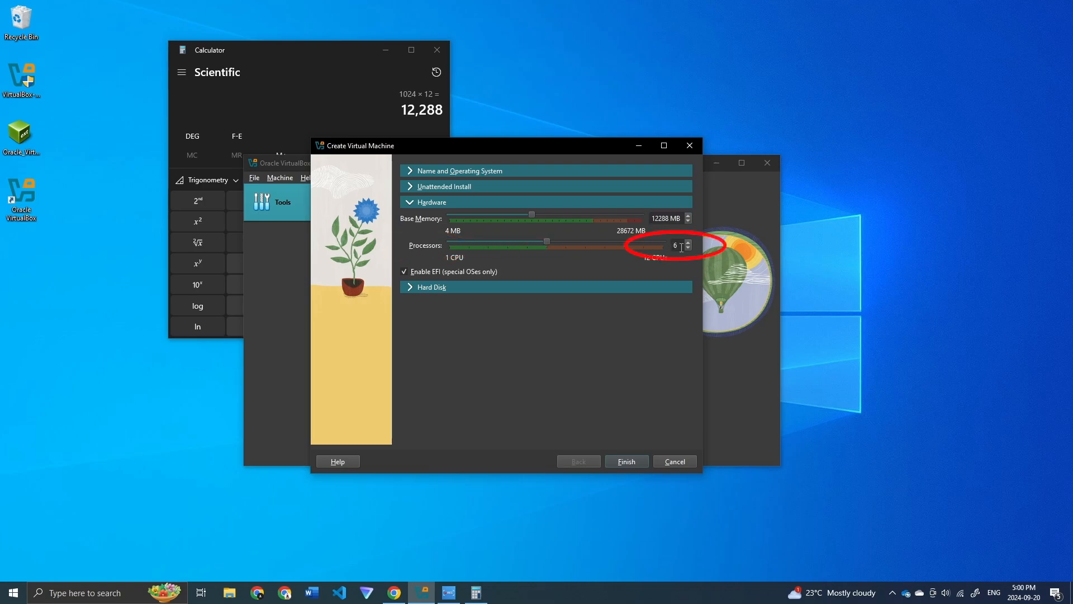
left_click(437, 50)
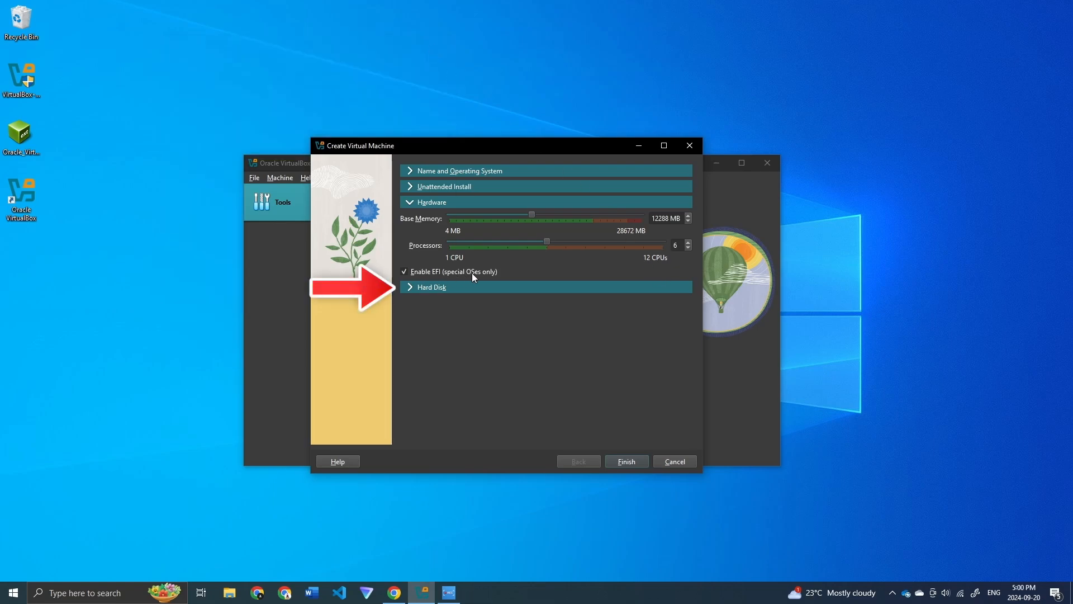
left_click(412, 287)
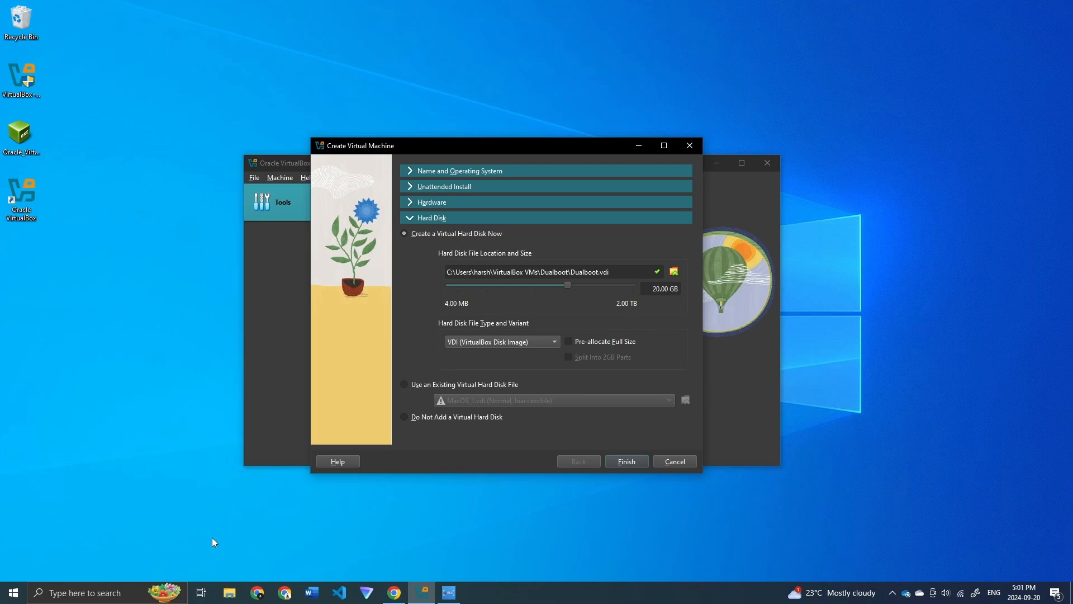
left_click(234, 597)
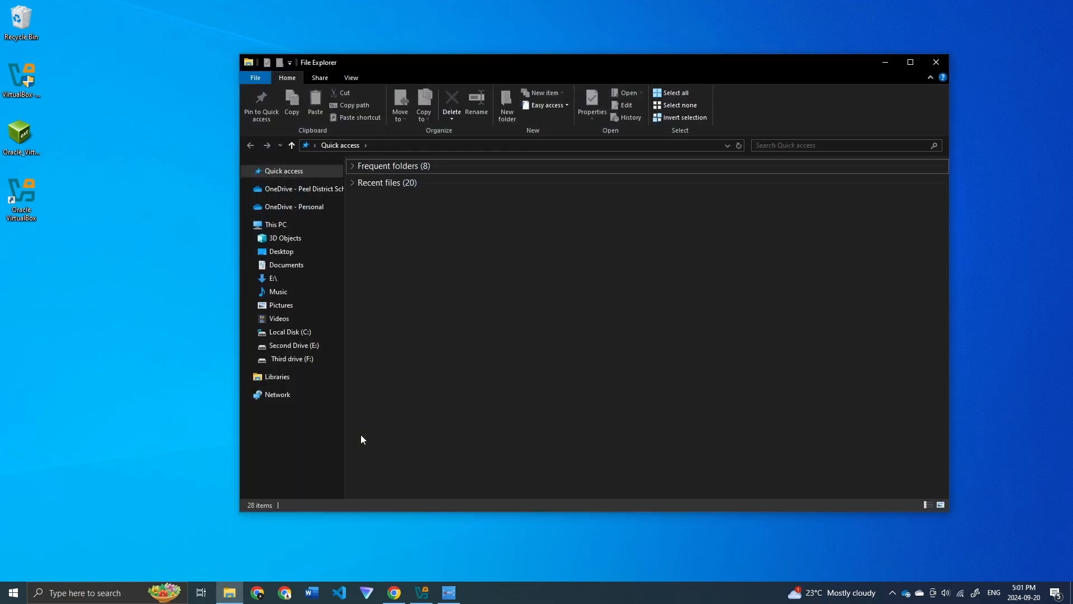
left_click(288, 360)
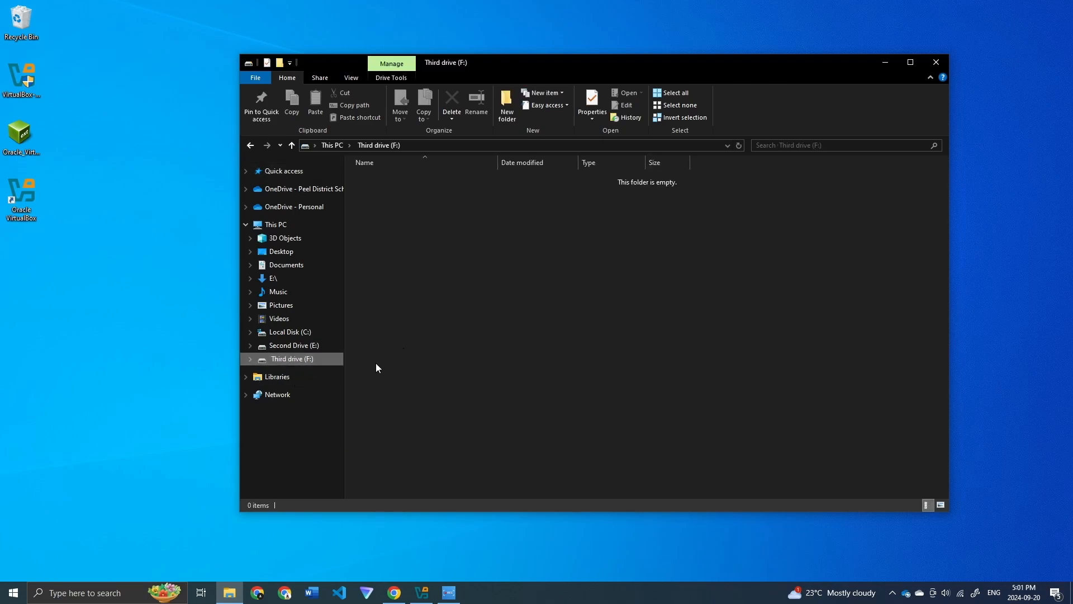
right_click(289, 362)
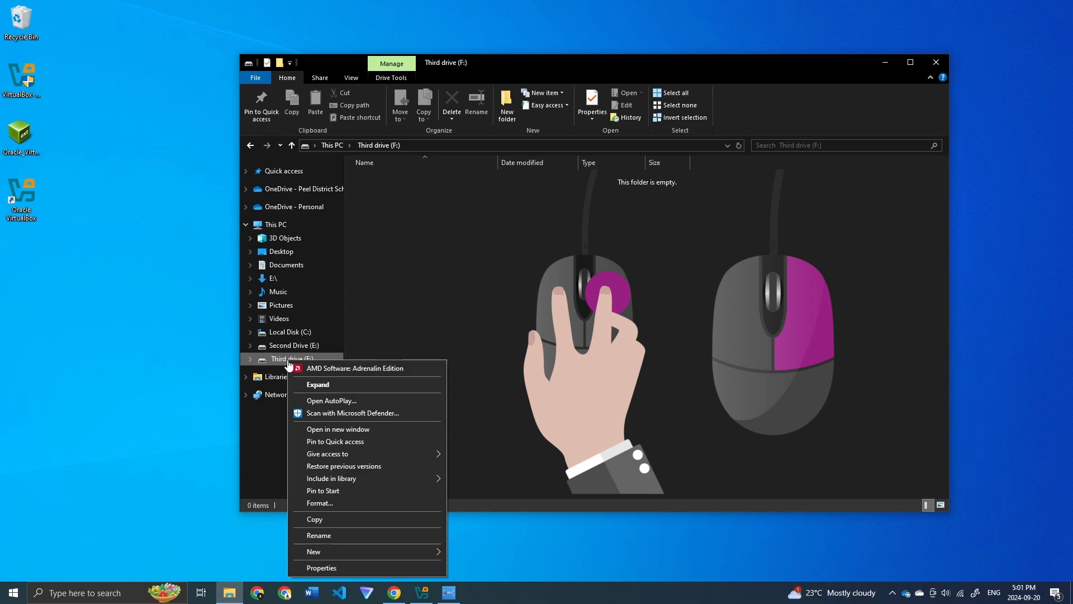
left_click(357, 573)
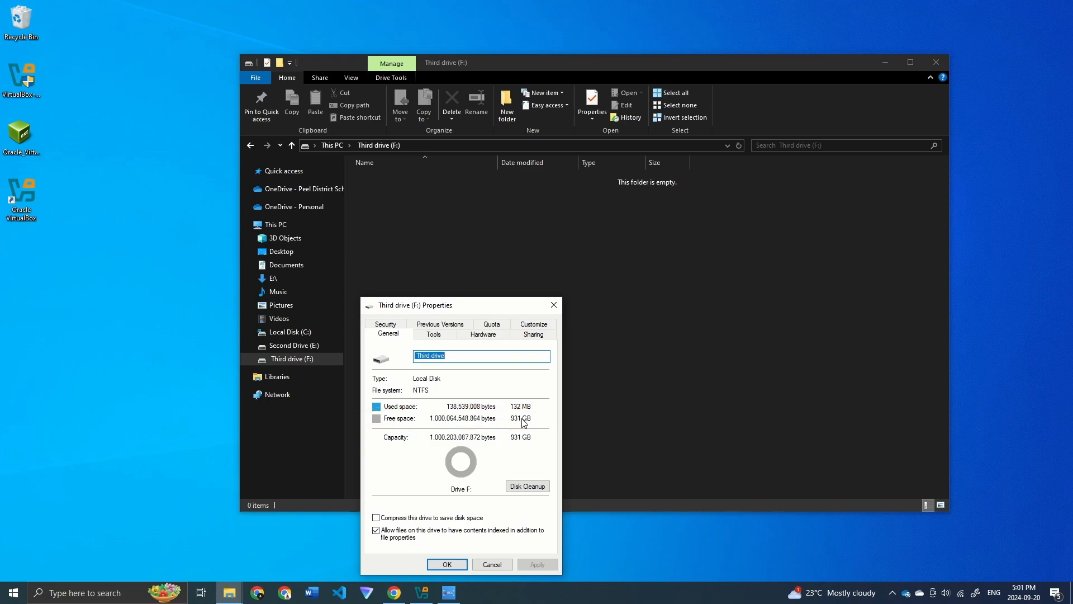
left_click(450, 564)
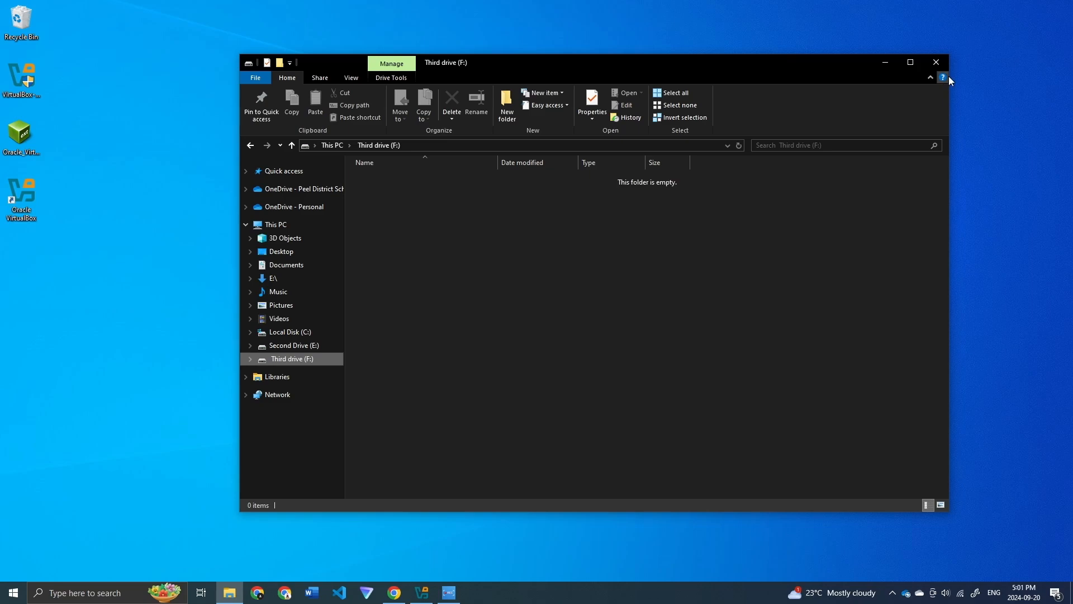
left_click(937, 62)
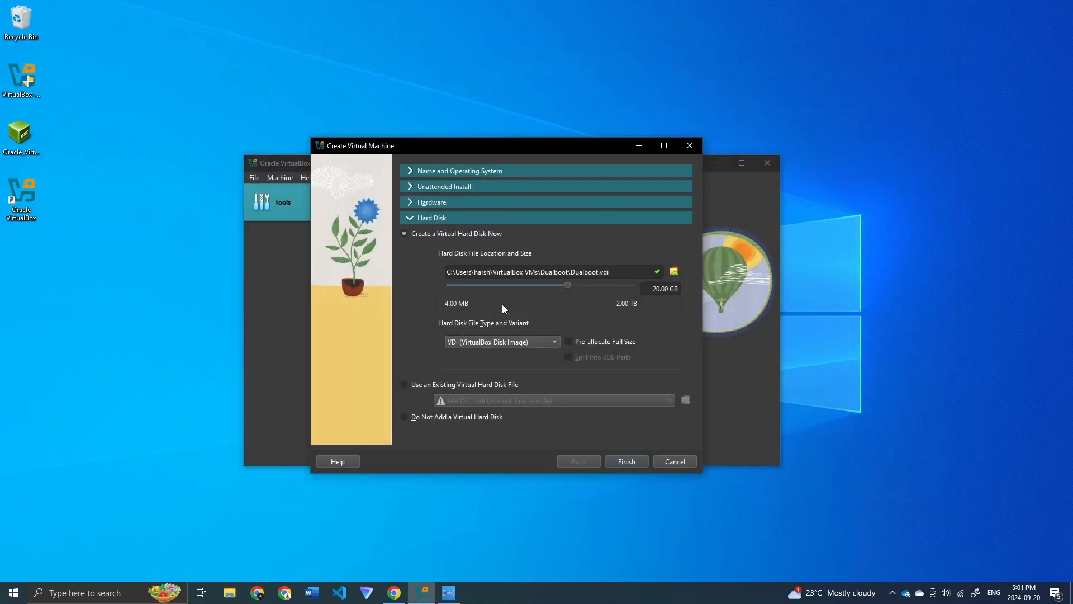
Step: Change the virtual hard disk size to 80.00 GB and finish creating the Dualboot VM
left_click(659, 288)
key("BackSpace")
type("8")
left_click(626, 462)
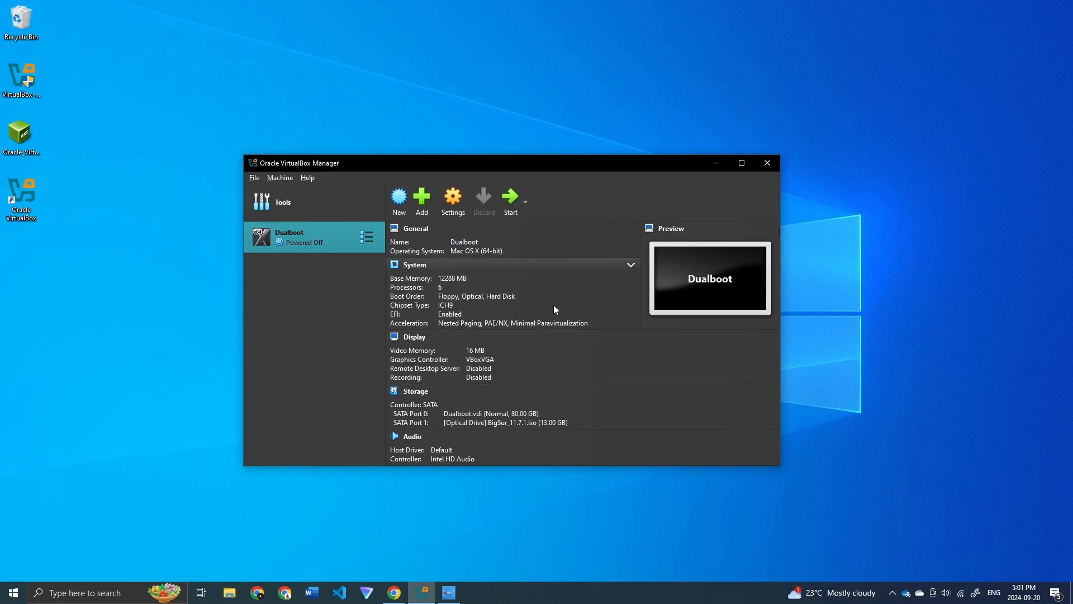
Step: In System settings, remove Floppy from the boot order and keep Enable EFI checked
scroll(635, 354, "down", 1)
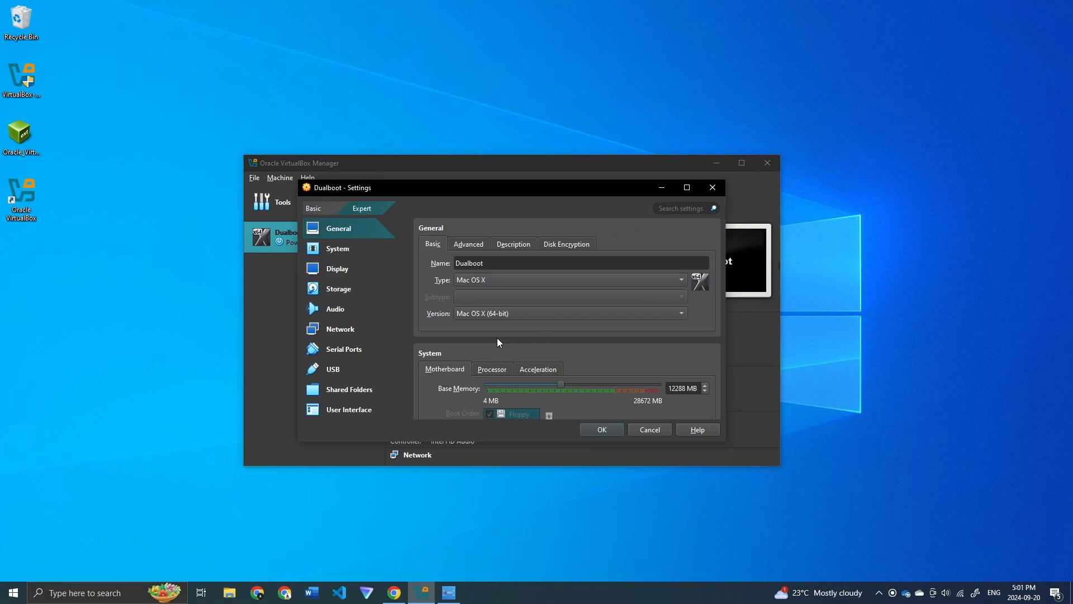
scroll(487, 308, "down", 2)
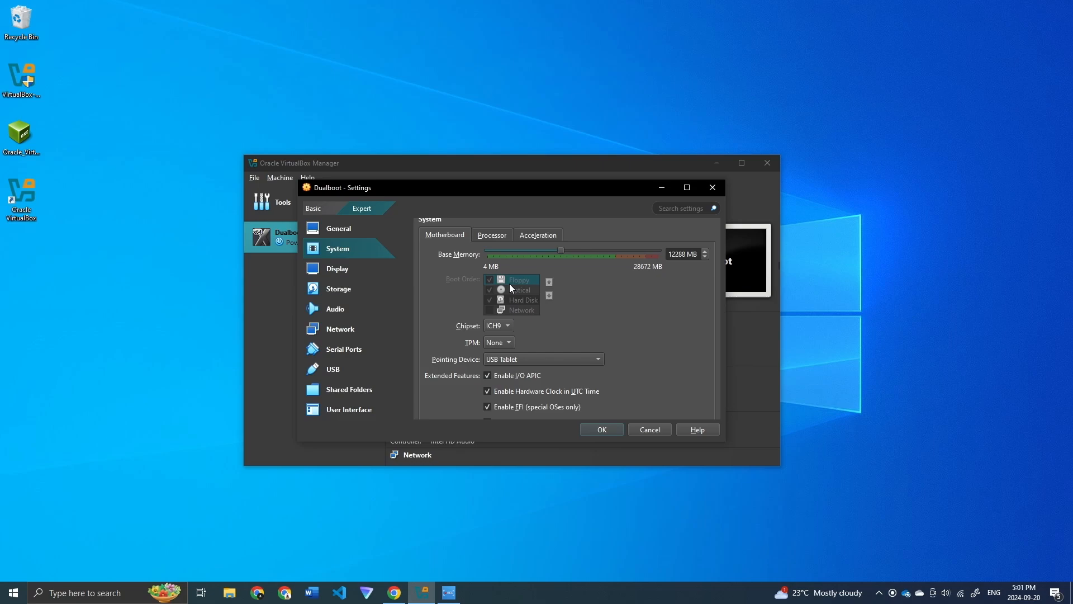
scroll(513, 286, "down", 1)
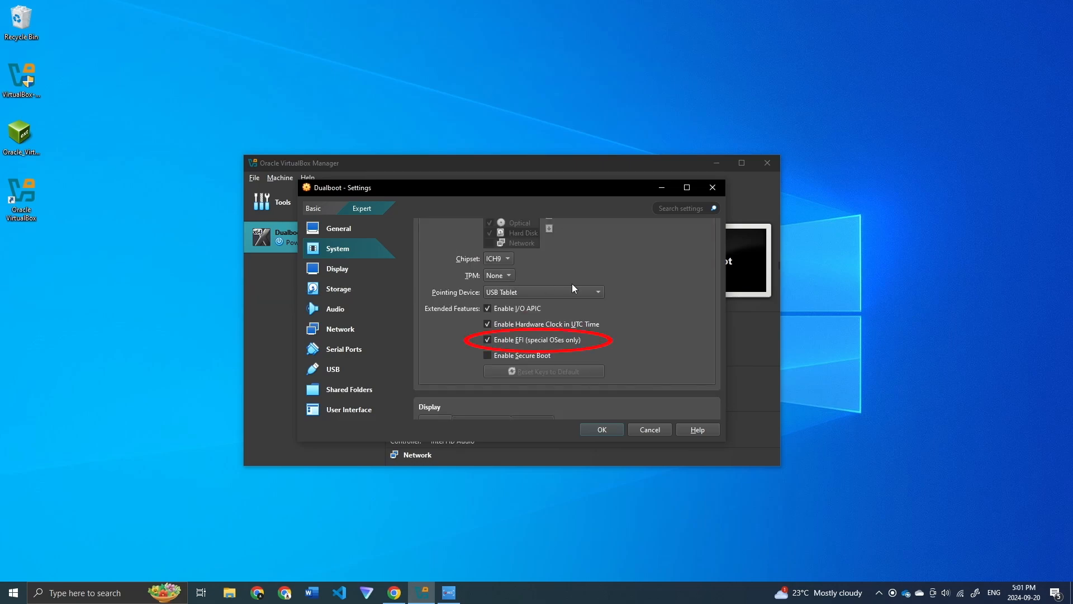
left_click(497, 341)
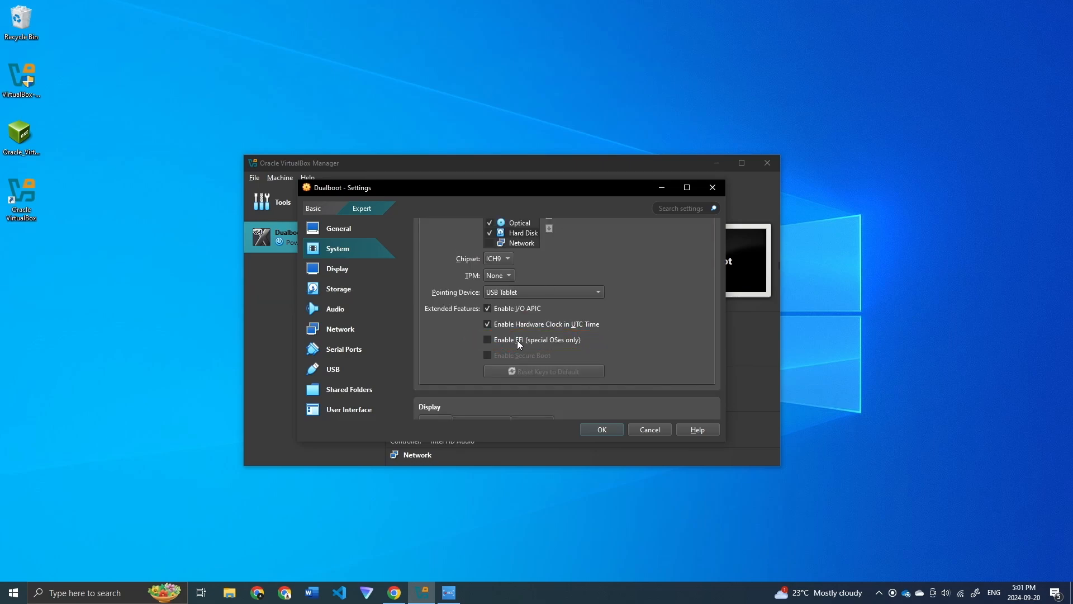
scroll(559, 333, "up", 1)
left_click(489, 279)
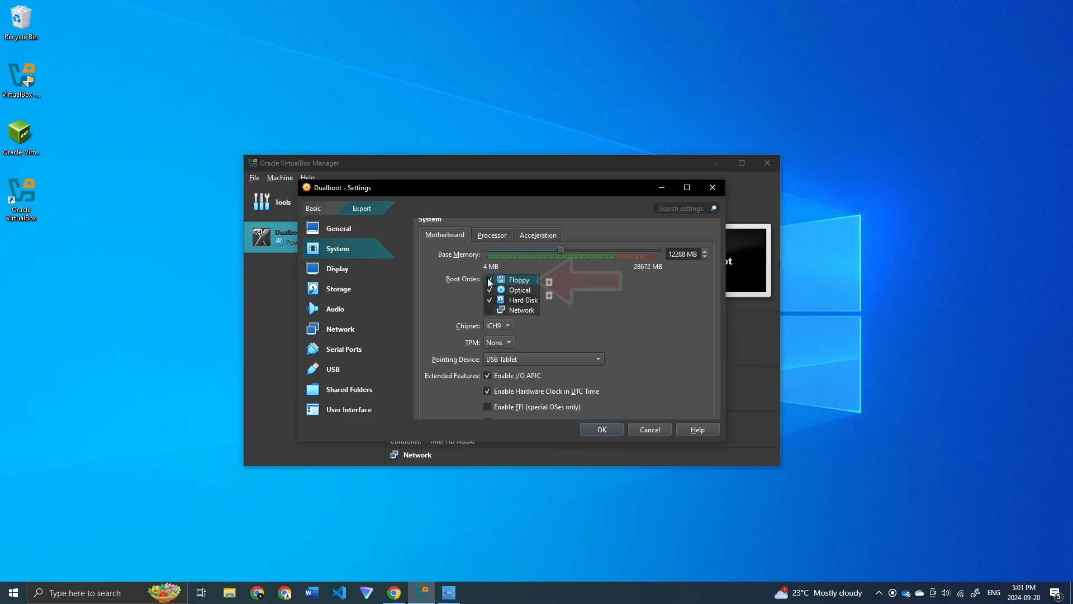
scroll(510, 284, "down", 1)
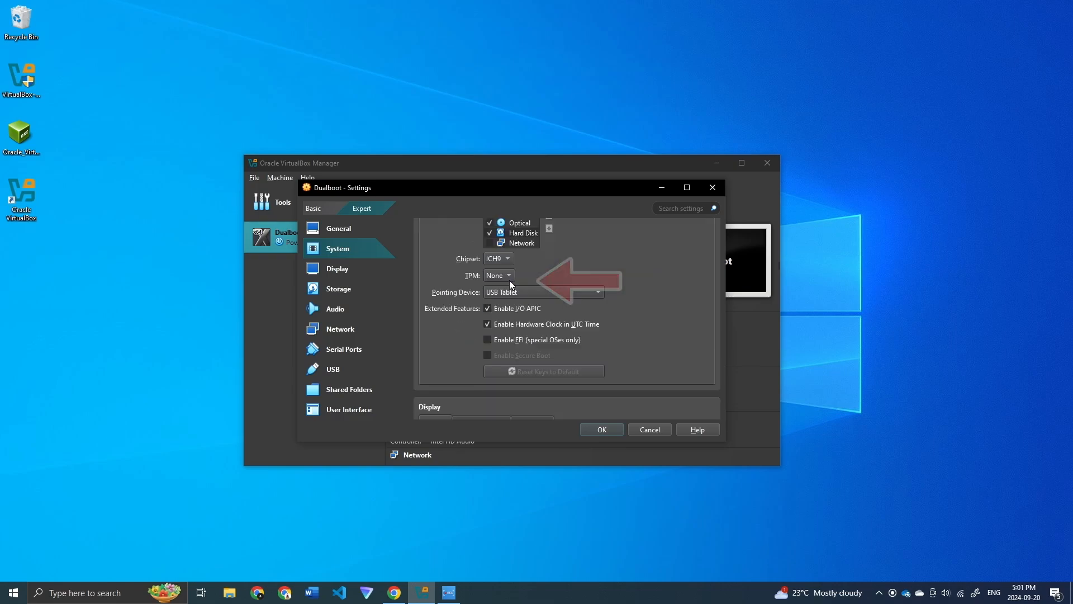
left_click(487, 339)
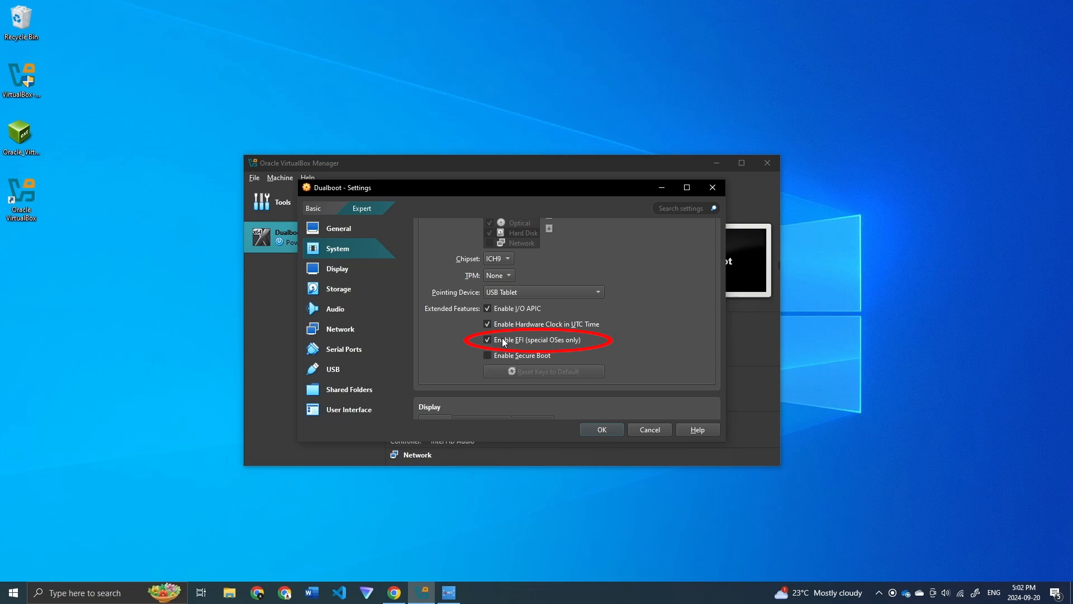
scroll(527, 342, "up", 1)
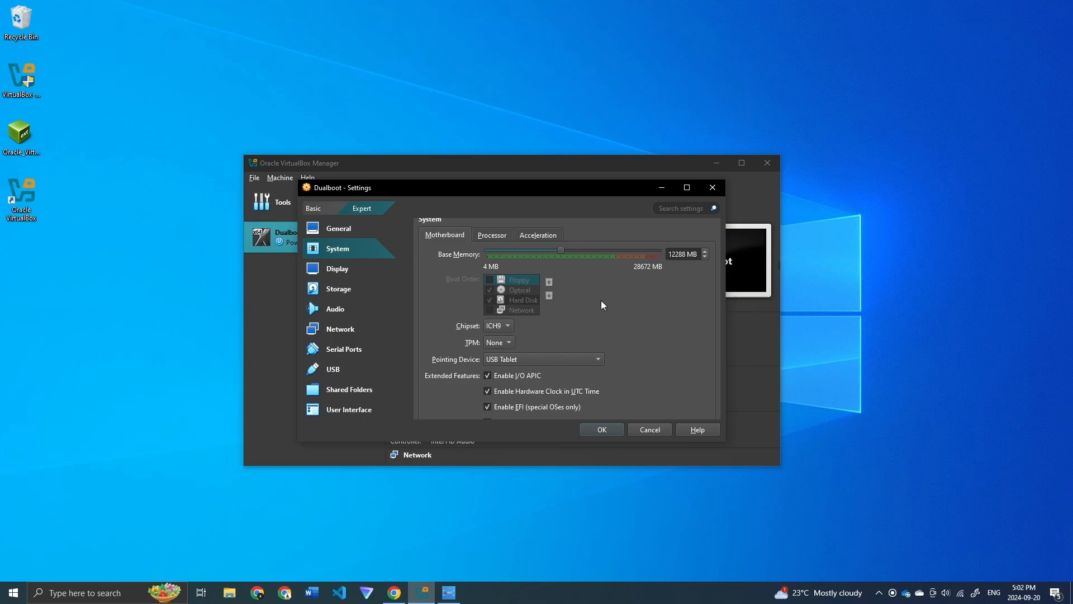
Step: In Display settings, raise Video Memory to the 128 MB maximum
scroll(548, 344, "down", 1)
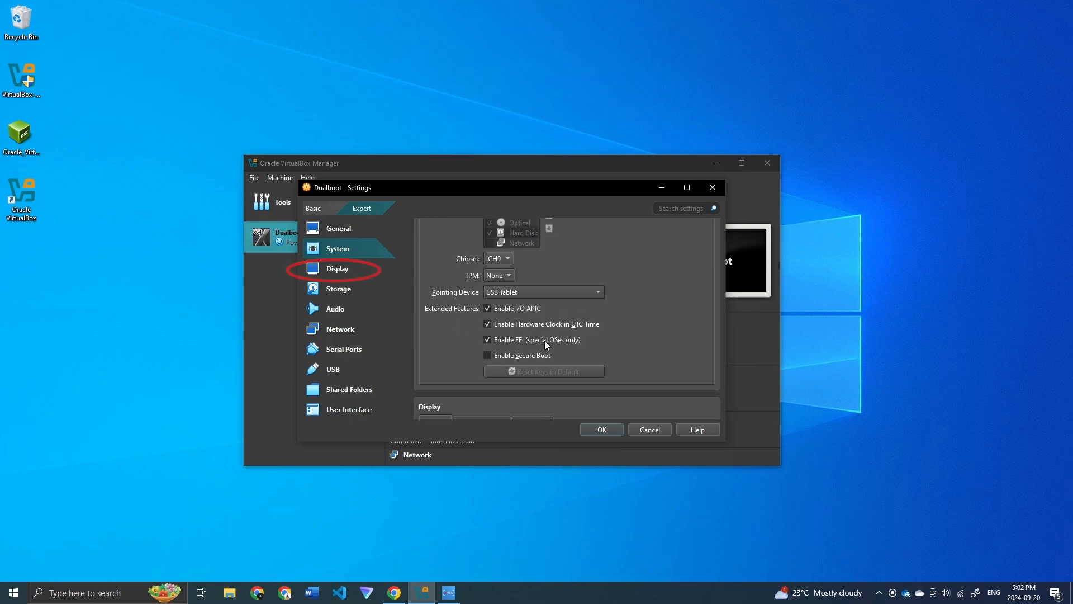
scroll(548, 345, "down", 2)
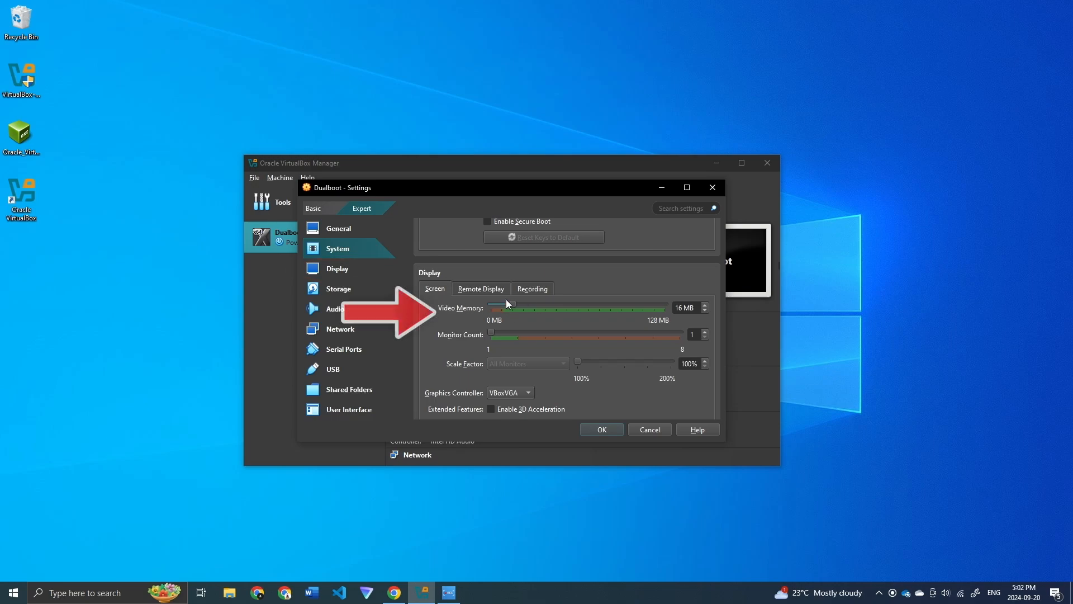
left_click_drag(512, 305, 966, 308)
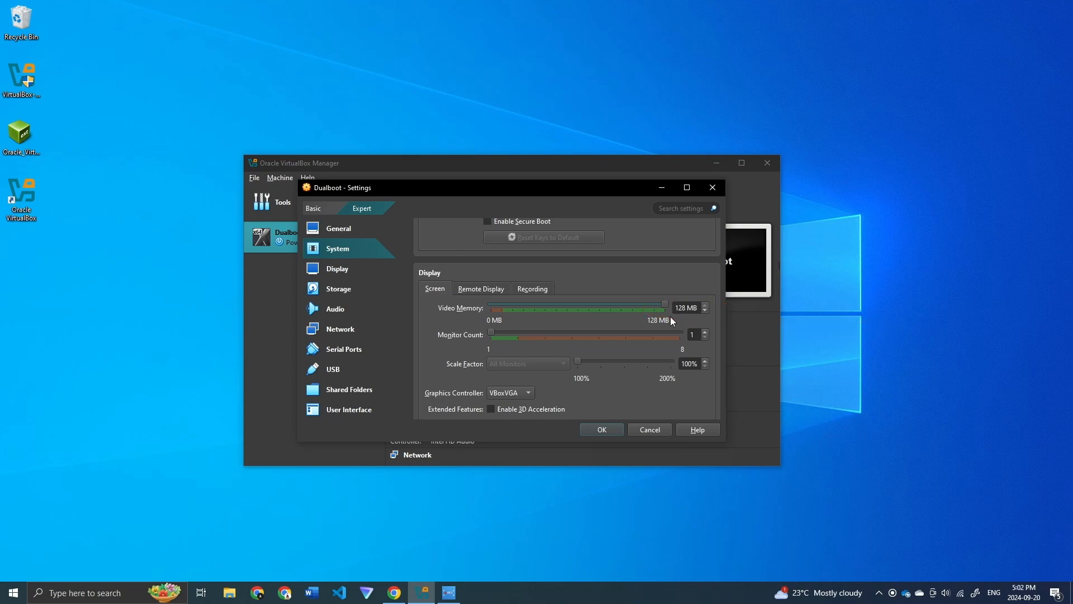
scroll(602, 328, "down", 2)
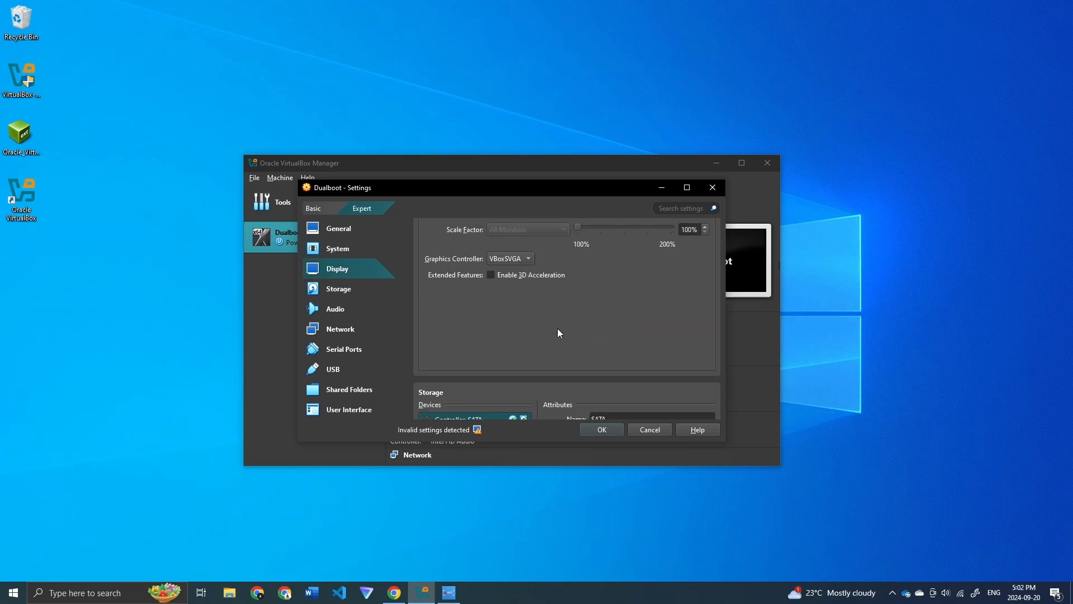
scroll(558, 331, "down", 5)
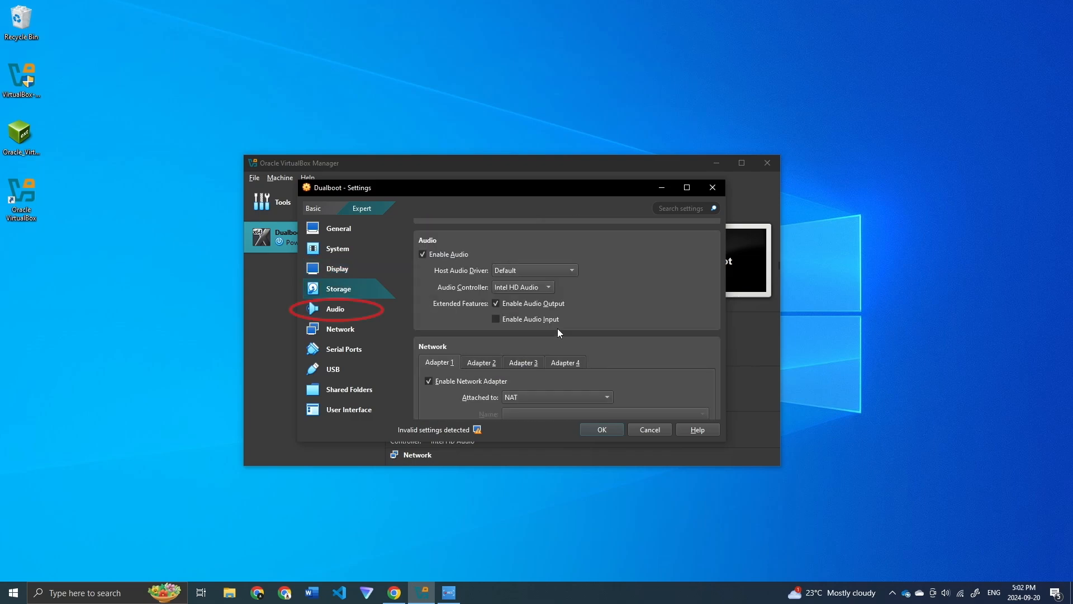
scroll(558, 327, "down", 2)
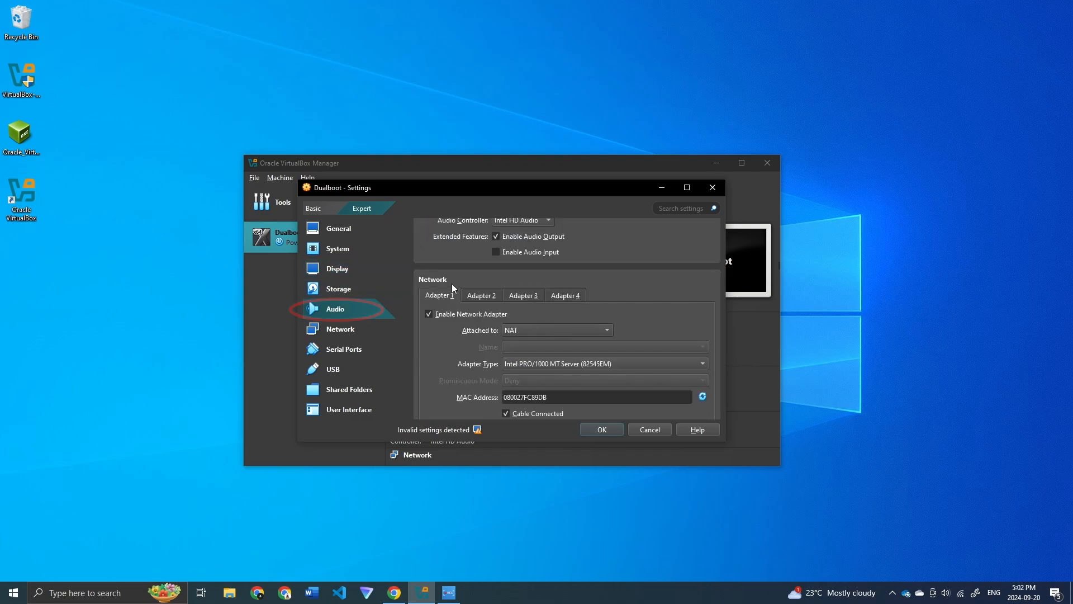
scroll(451, 286, "down", 2)
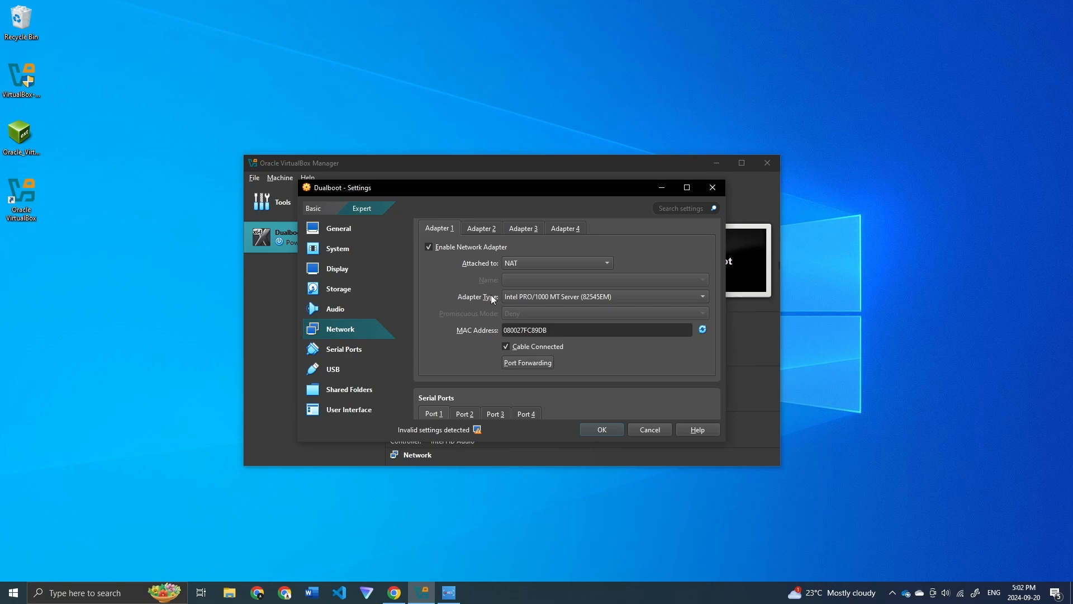
scroll(494, 296, "up", 2)
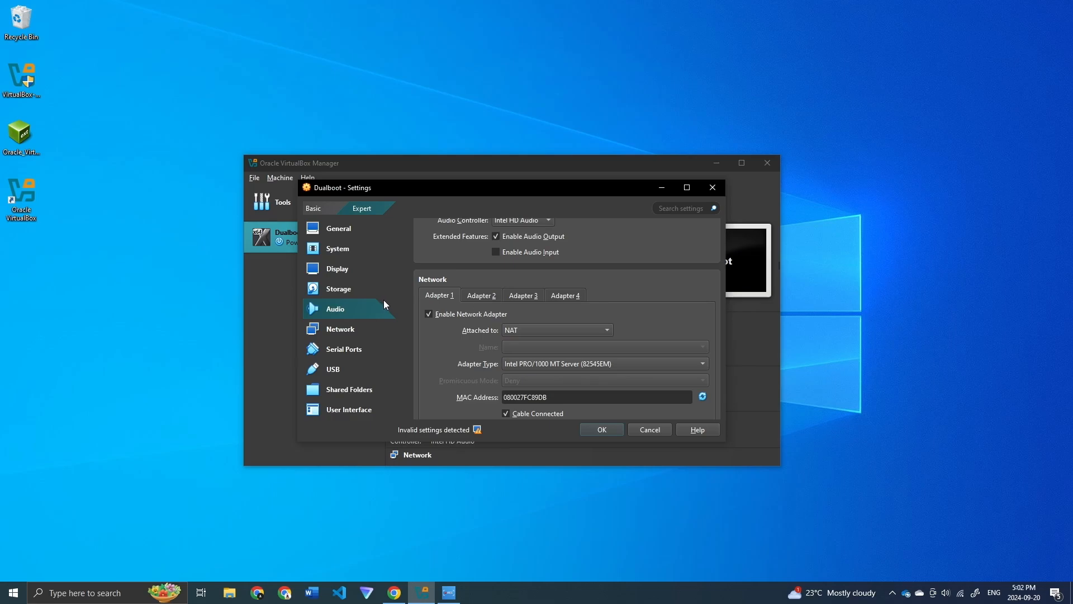
Step: Enable Network Adapter 2 and attach it to Bridged Adapter
left_click(484, 296)
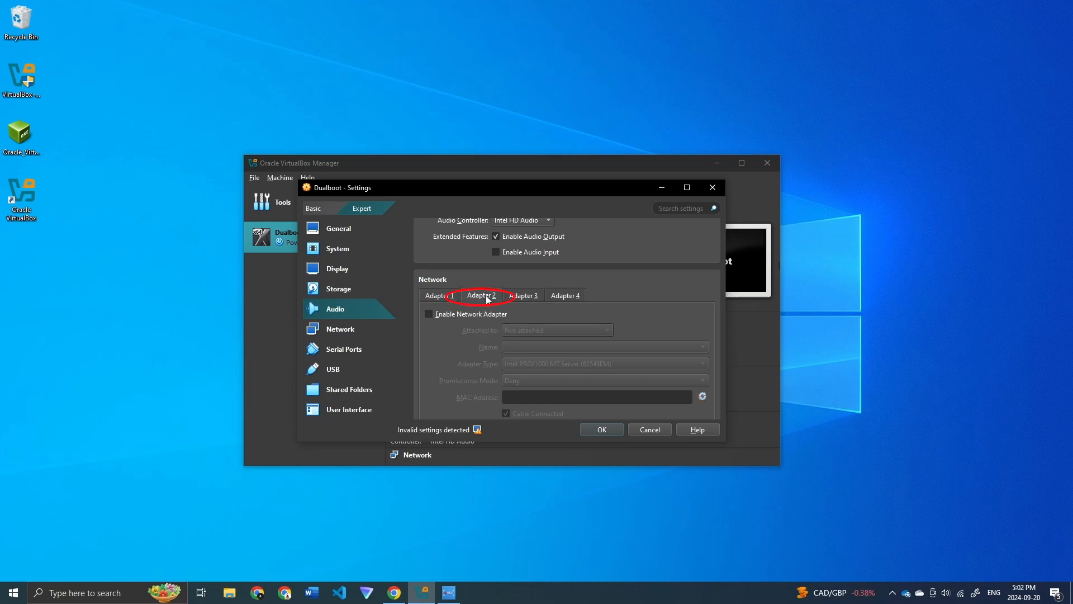
left_click(429, 314)
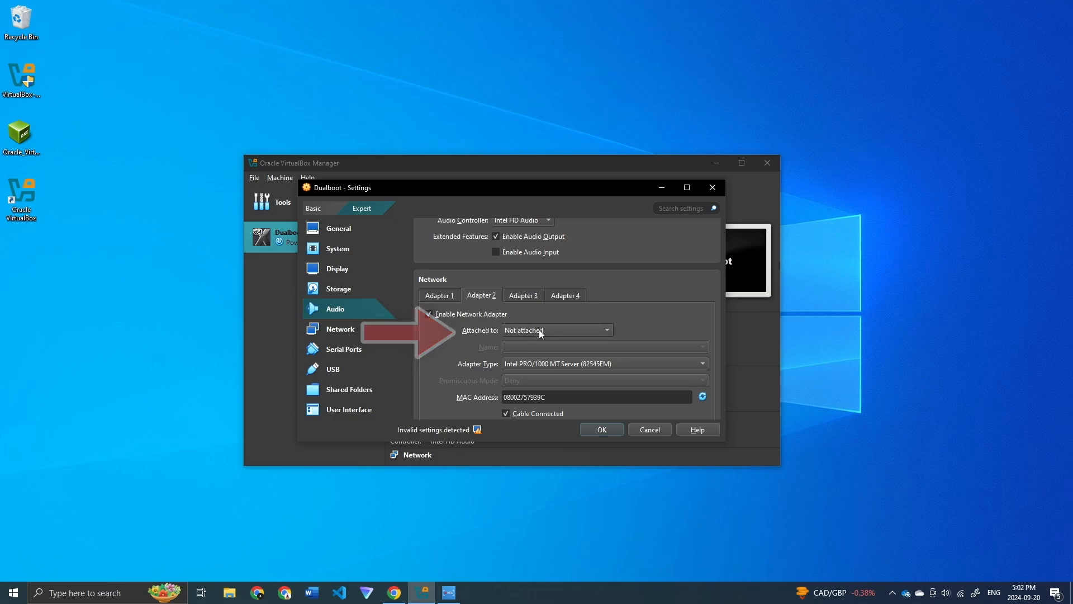
left_click(554, 329)
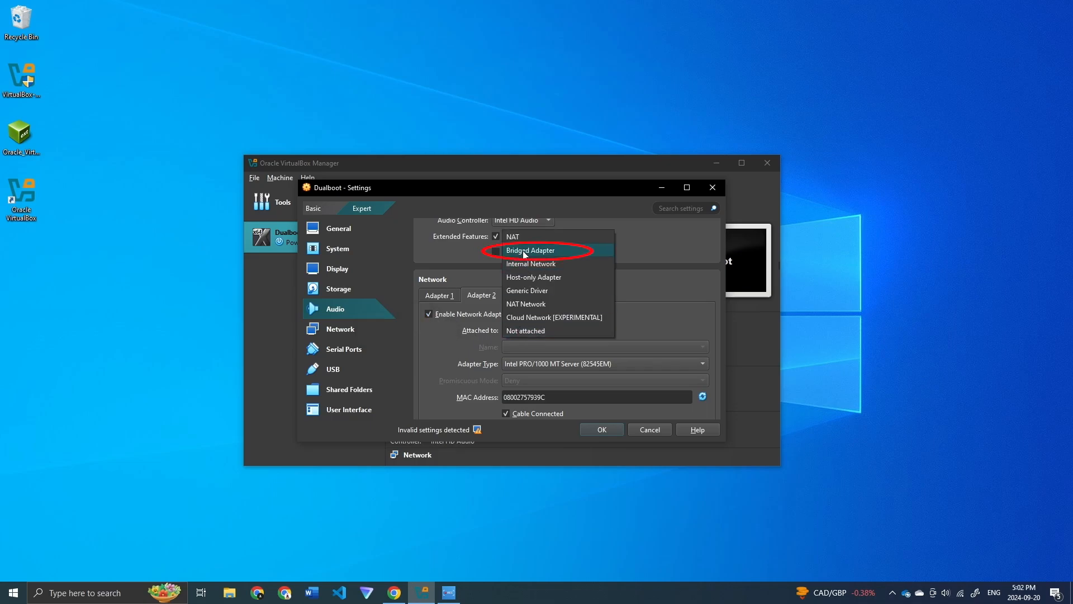
left_click(542, 251)
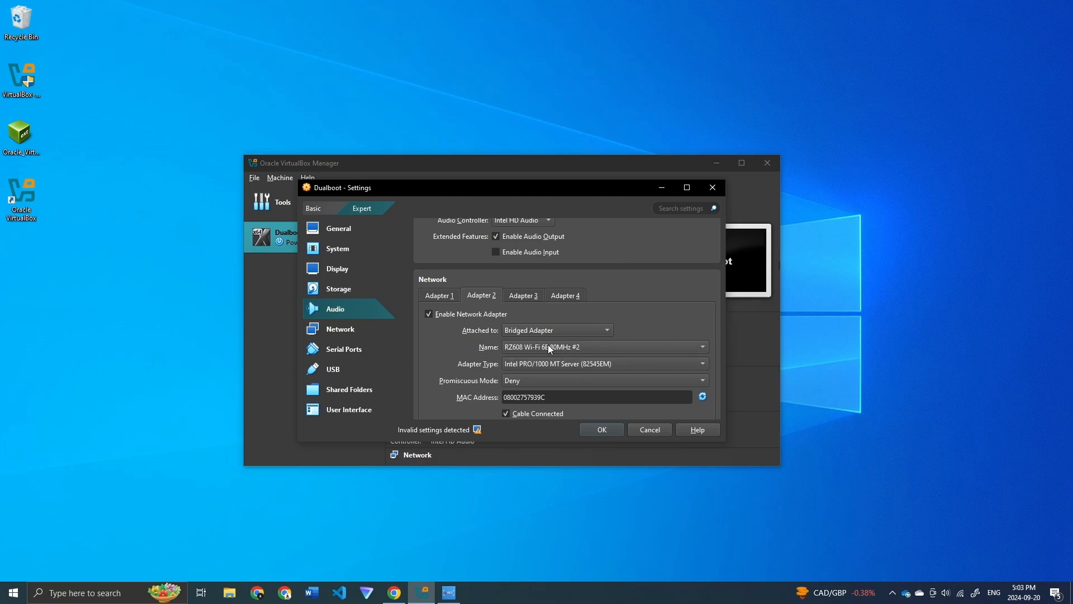
Step: Switch USB to the USB 3.0 (xHCI) controller, save the settings, and close VirtualBox Manager
scroll(549, 347, "down", 2)
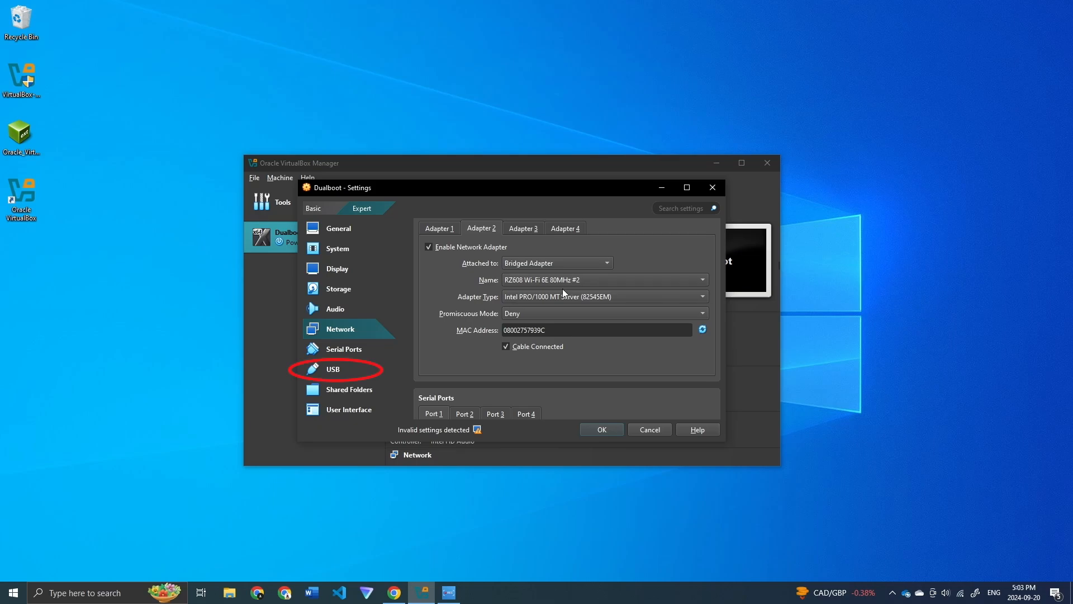
scroll(559, 302, "down", 10)
scroll(552, 322, "down", 2)
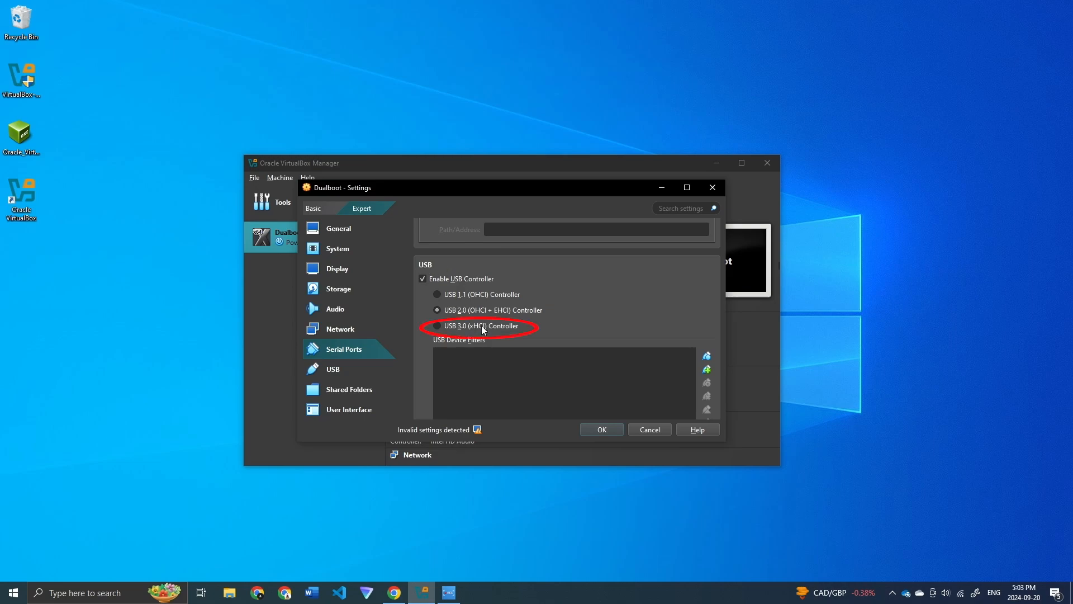
left_click(437, 326)
left_click(603, 429)
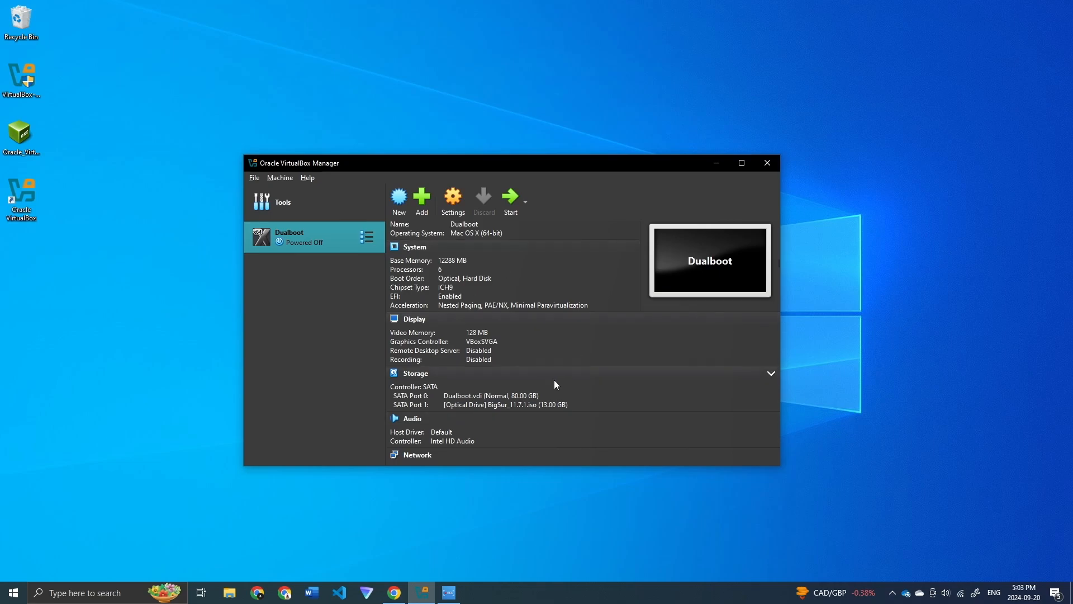
left_click(767, 163)
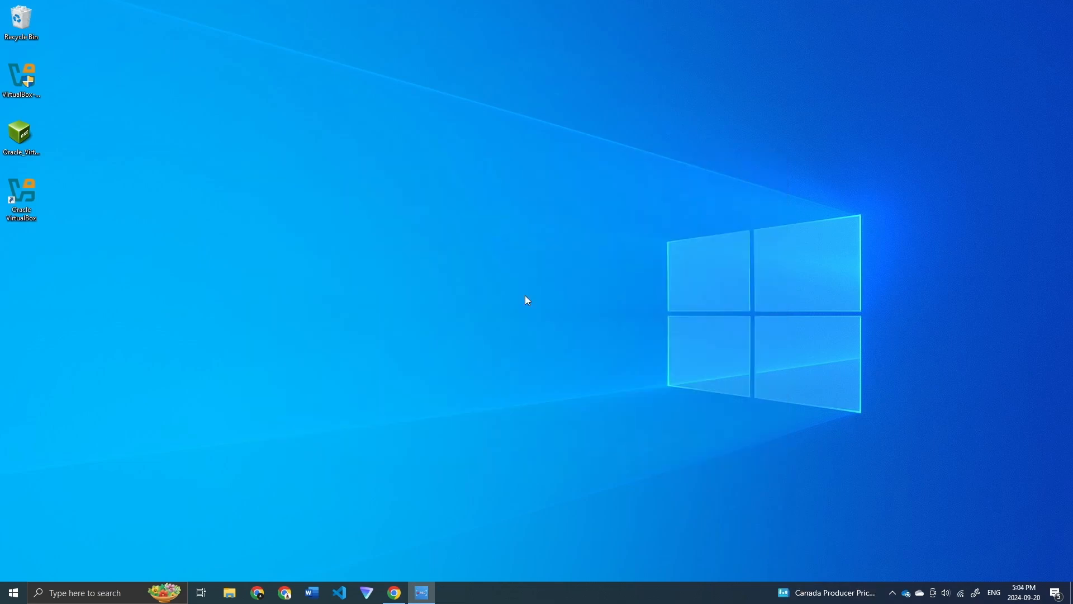
Step: Copy the # AMD Processor command lines from Commands.txt in Chrome, then minimize the browser
left_click(398, 601)
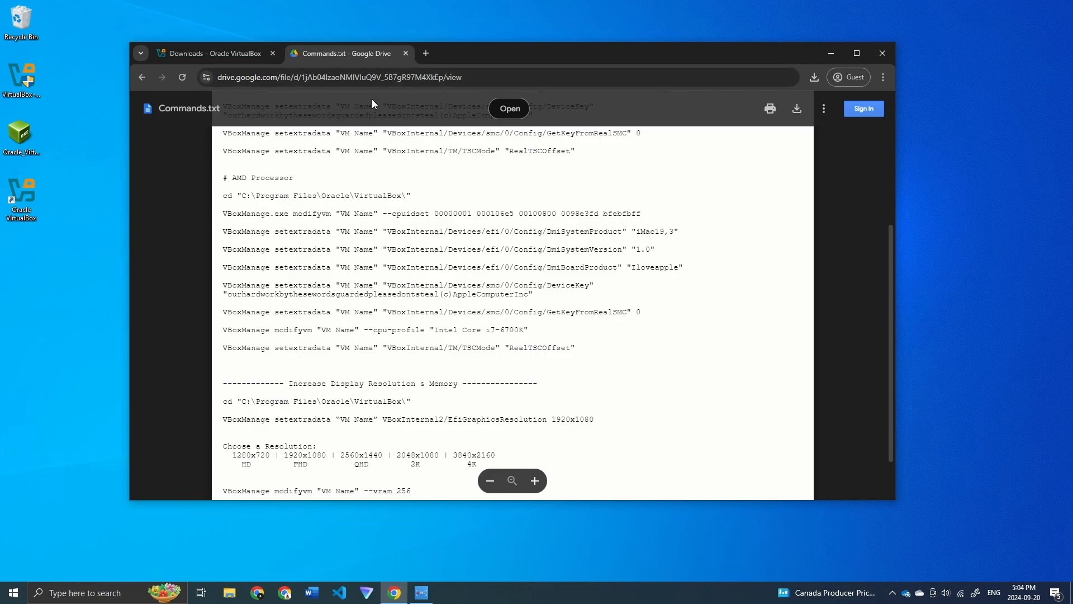
scroll(411, 220, "up", 3)
scroll(410, 220, "up", 1)
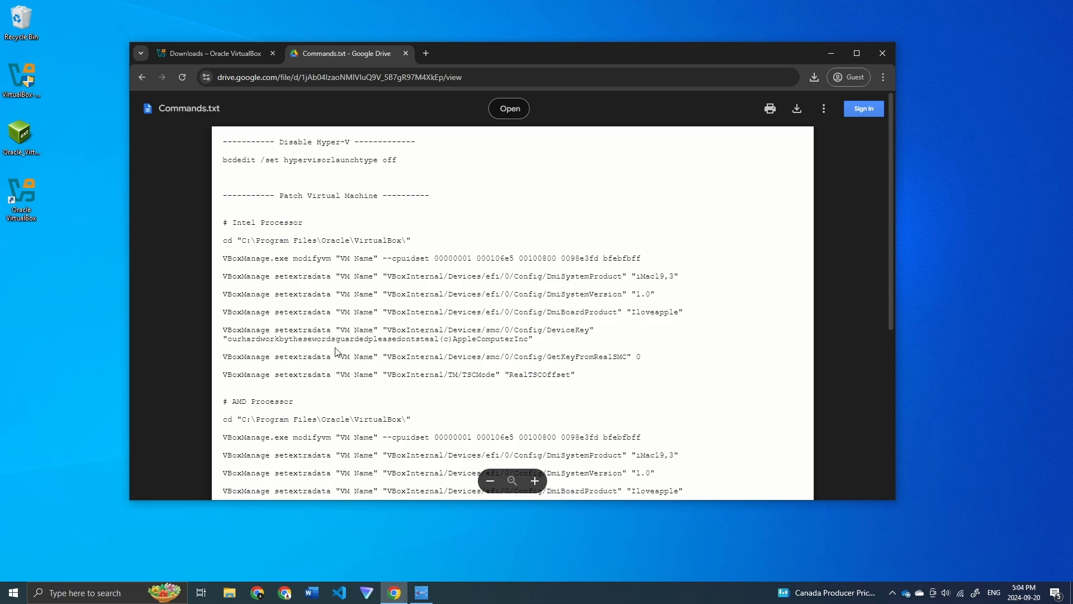
scroll(339, 341, "down", 2)
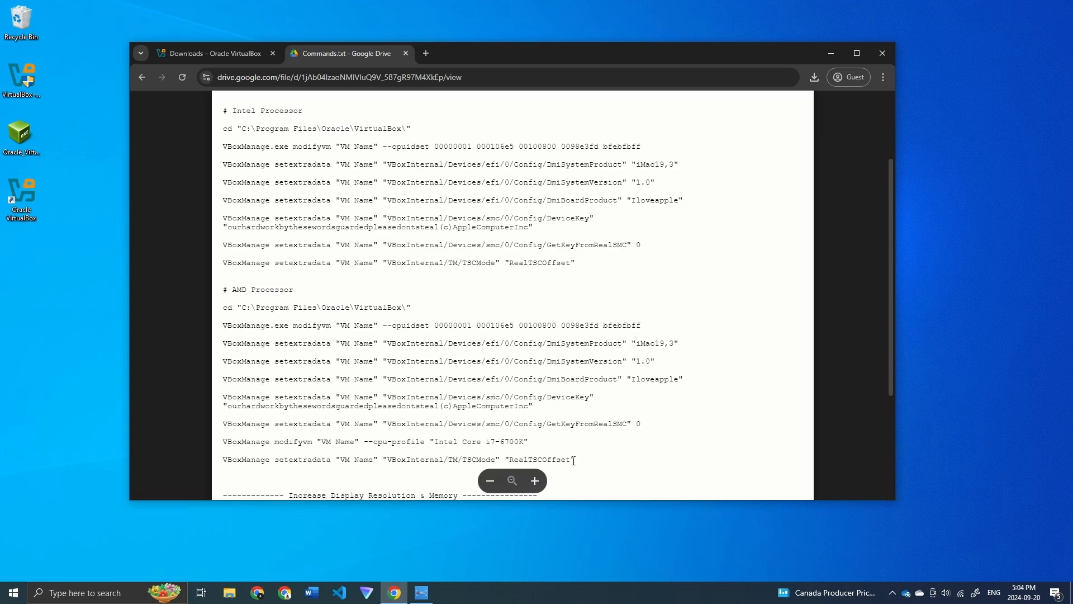
left_click_drag(576, 460, 223, 309)
key("ctrl+c")
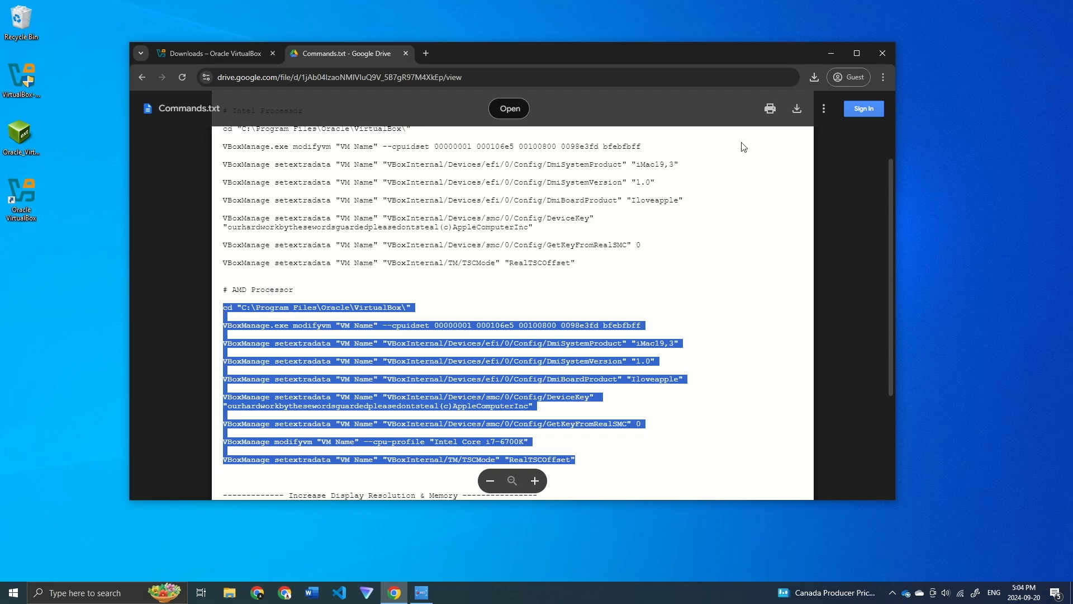
left_click(834, 54)
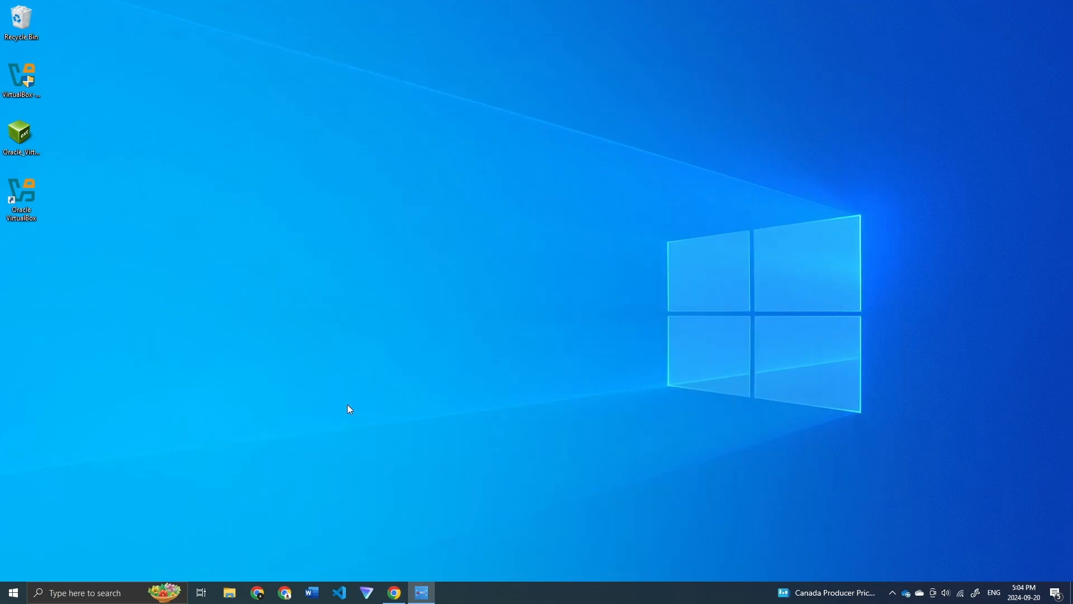
Step: Paste the copied AMD VBoxManage commands into a new Notepad document, then relaunch VirtualBox to check the VM name
left_click(55, 587)
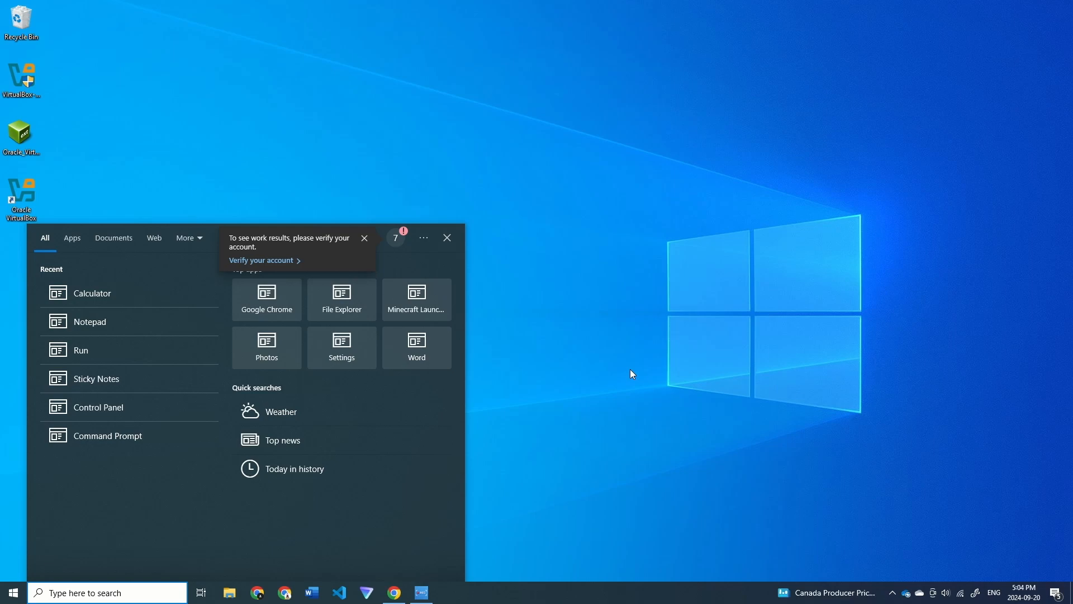
type("note")
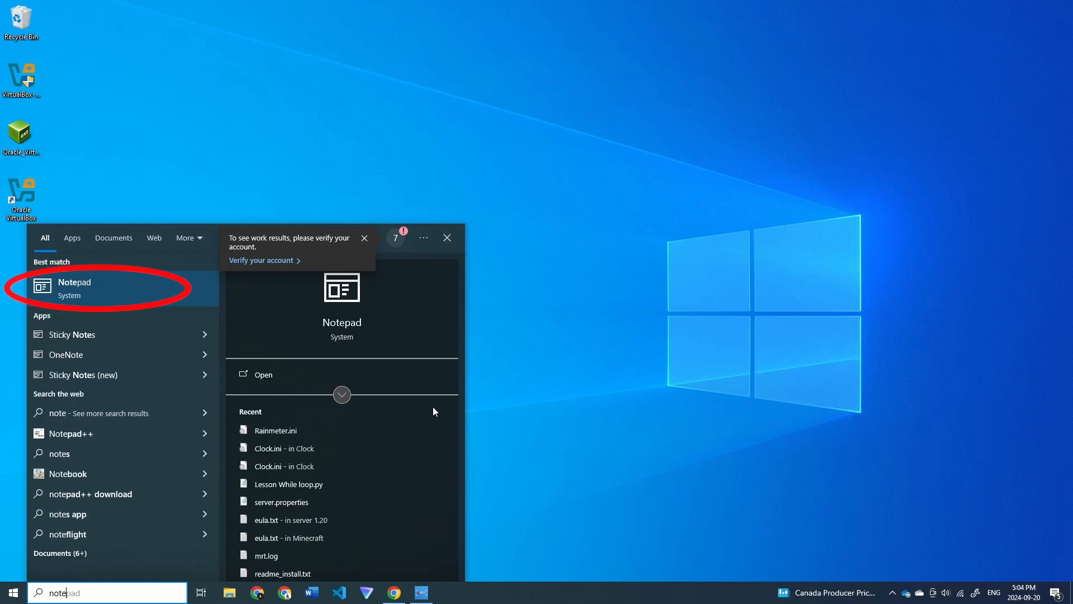
left_click(132, 287)
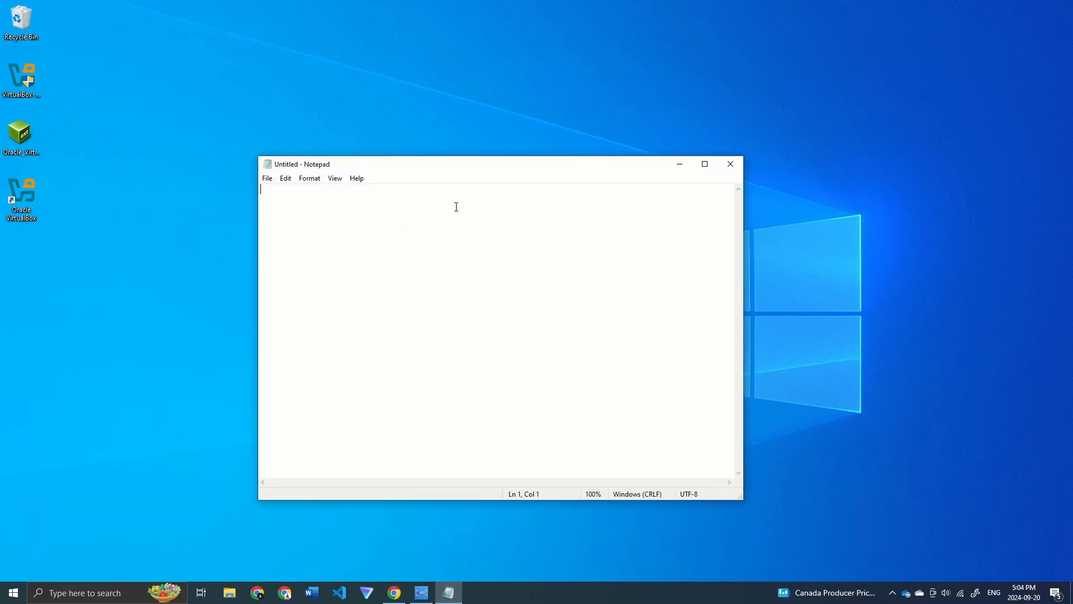
key("ctrl+v")
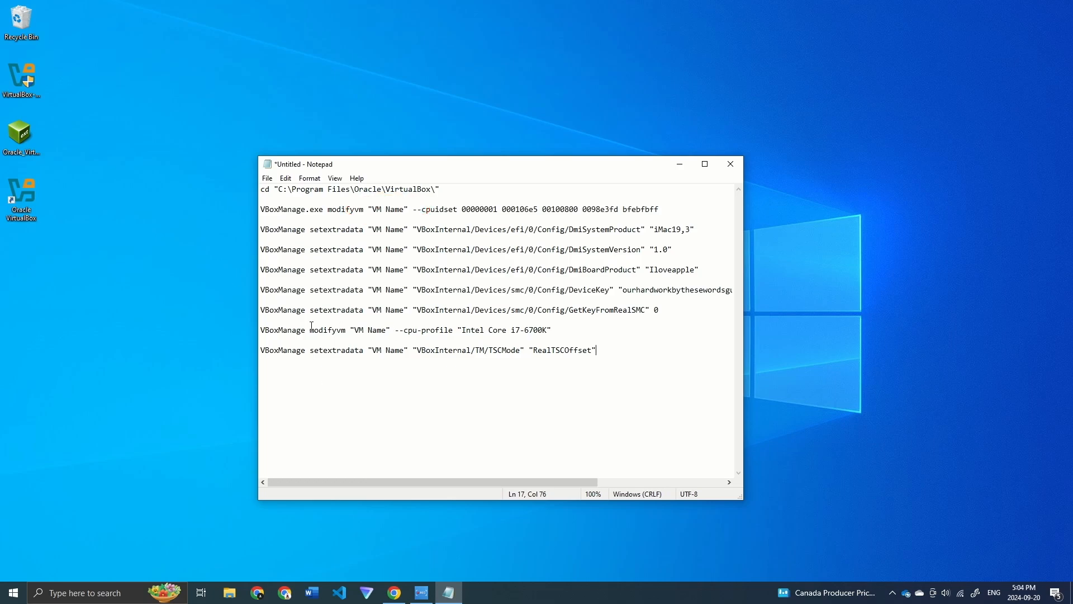
double_click(19, 188)
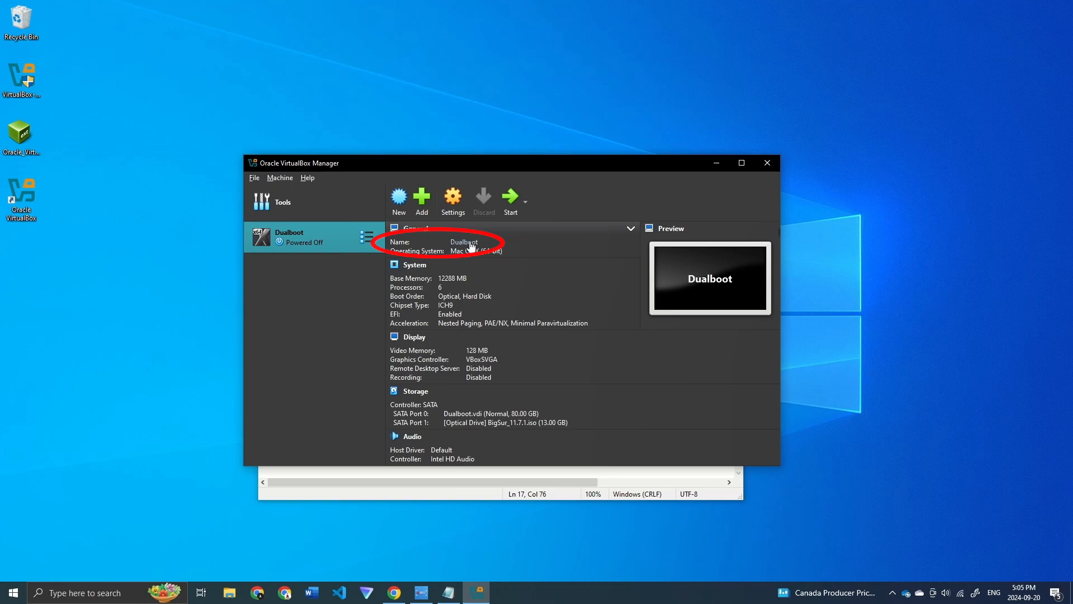
Step: Close VirtualBox Manager and replace the VM Name placeholder on line 3 with Dualboot
left_click(776, 162)
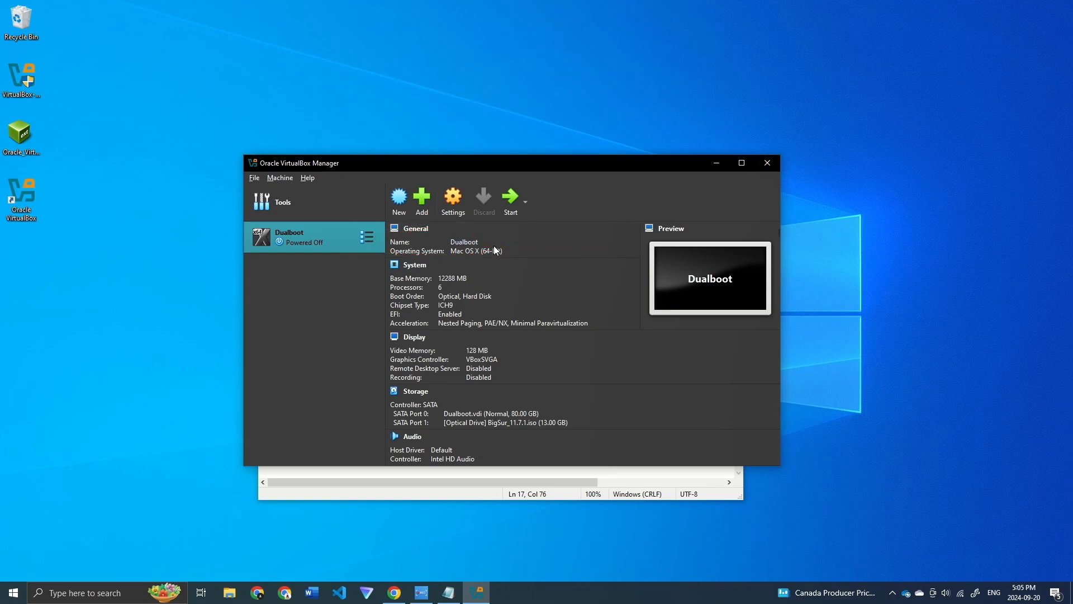
left_click(404, 211)
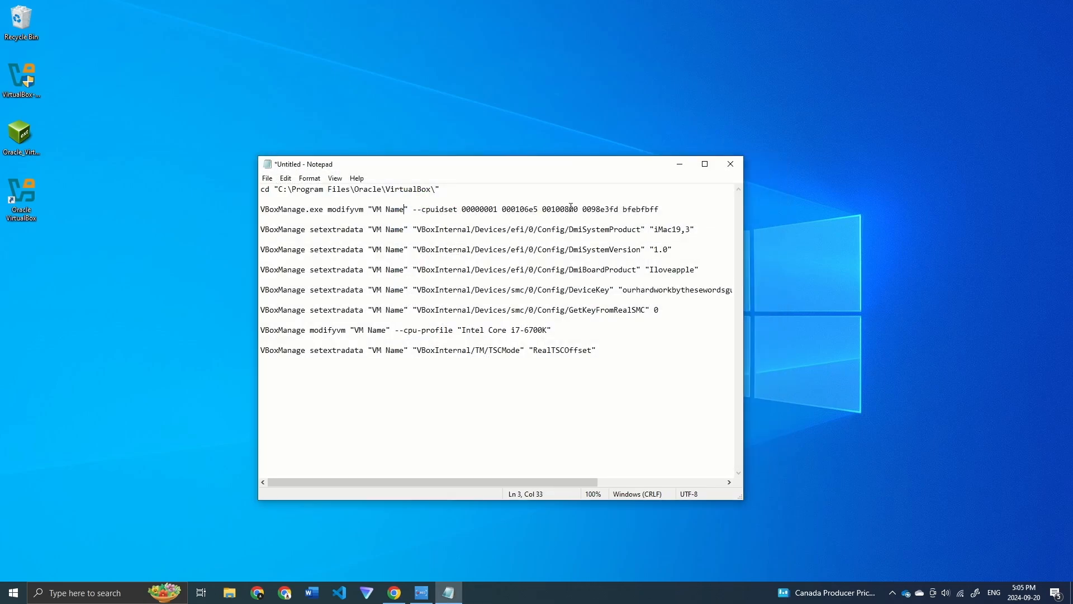
key("BackSpace")
key("BackSpace")
key("BackSpace")
key("BackSpace")
key("BackSpace")
key("BackSpace")
key("BackSpace")
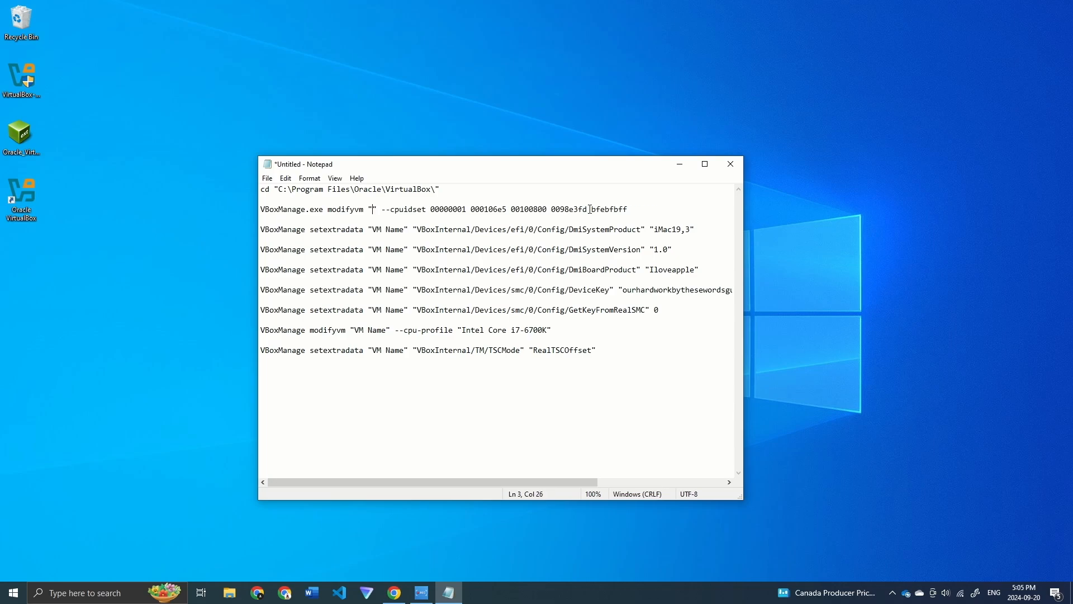
type("Dualboot")
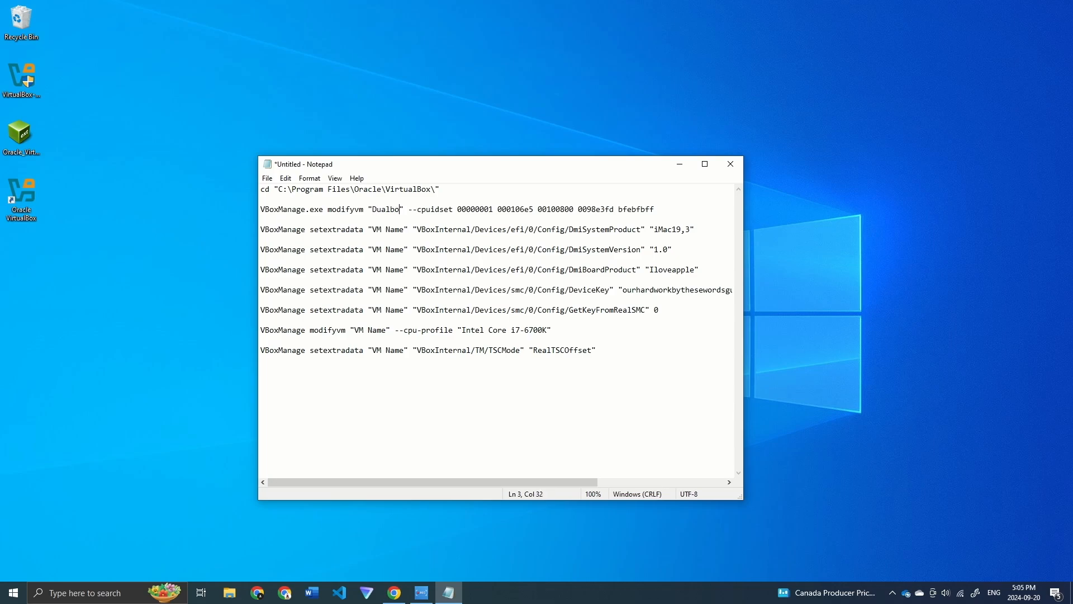
left_click_drag(404, 209, 372, 210)
key("ctrl+c")
left_click(410, 209)
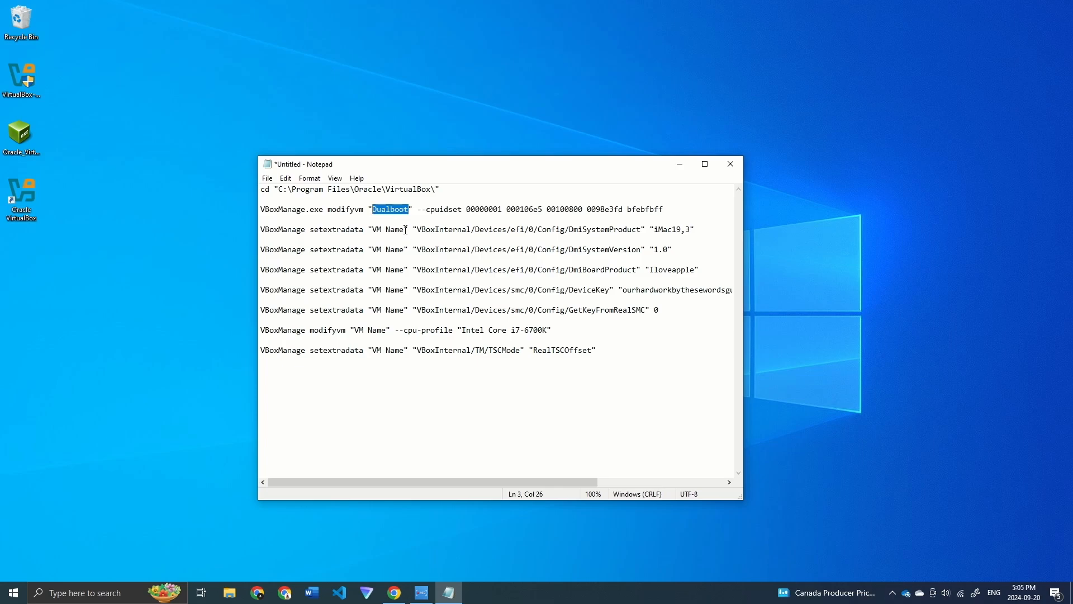
Step: Paste Dualboot over the remaining VM Name placeholders on lines 5 through 17
left_click_drag(408, 230, 373, 249)
key("ctrl+v")
key("ctrl+v")
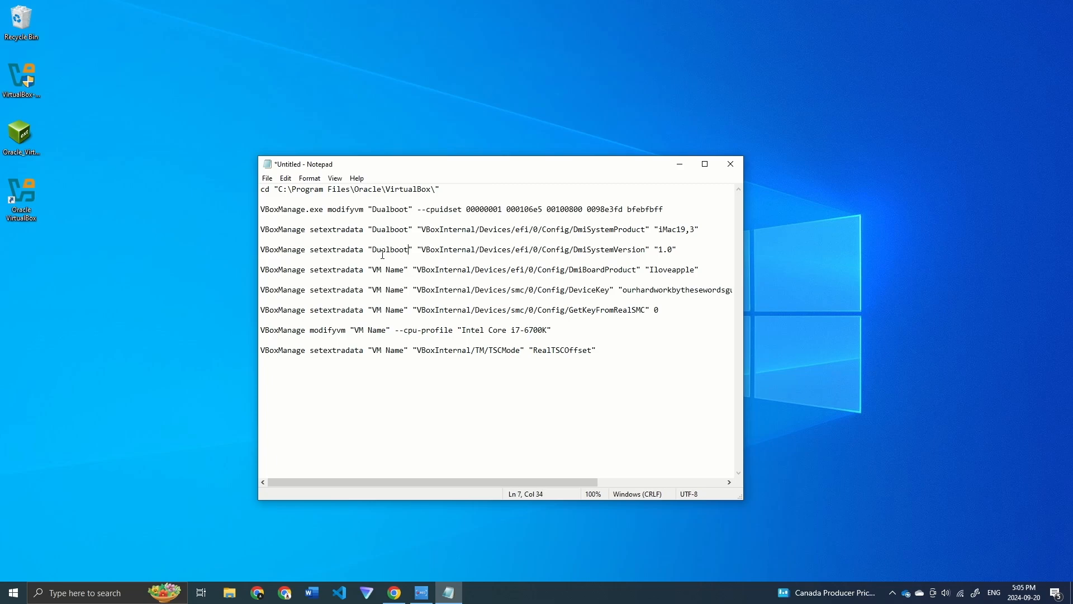
left_click_drag(404, 270, 373, 289)
key("ctrl+v")
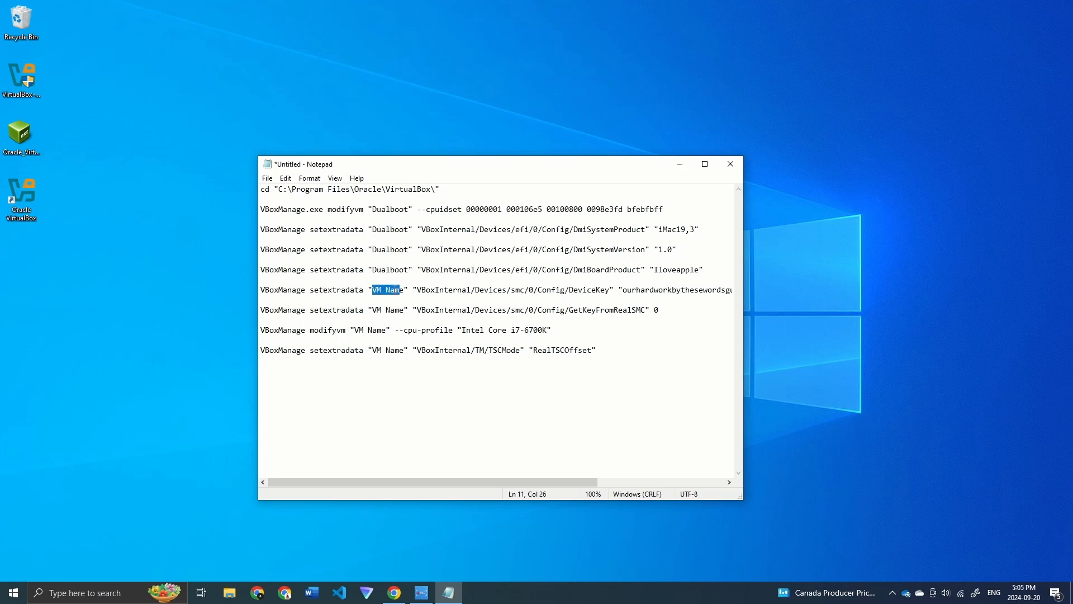
key("ctrl+v")
key("BackSpace")
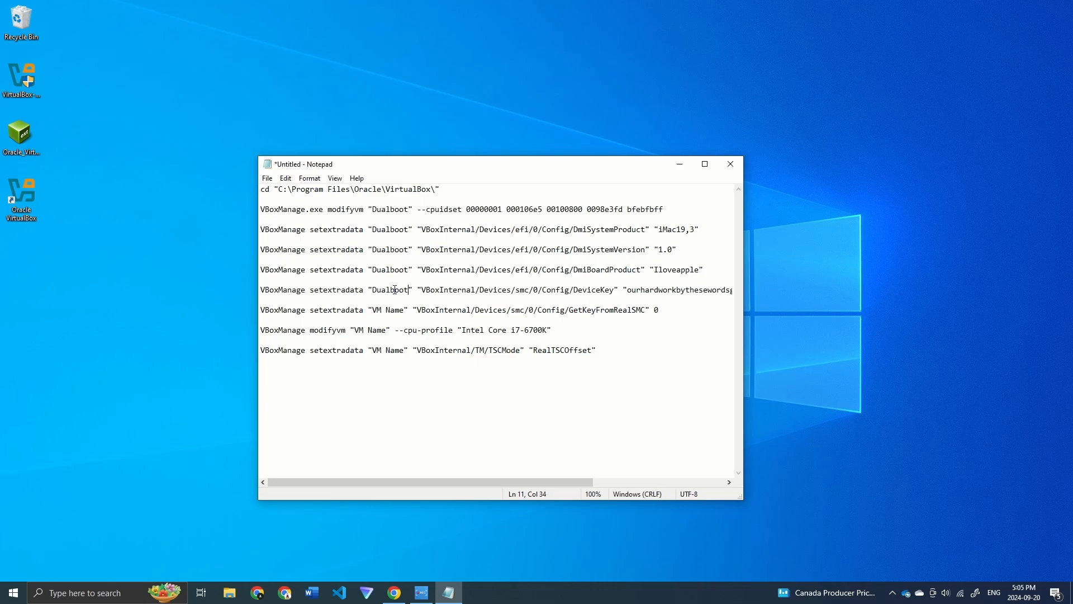
left_click_drag(404, 311, 355, 332)
key("ctrl+v")
key("ctrl+v")
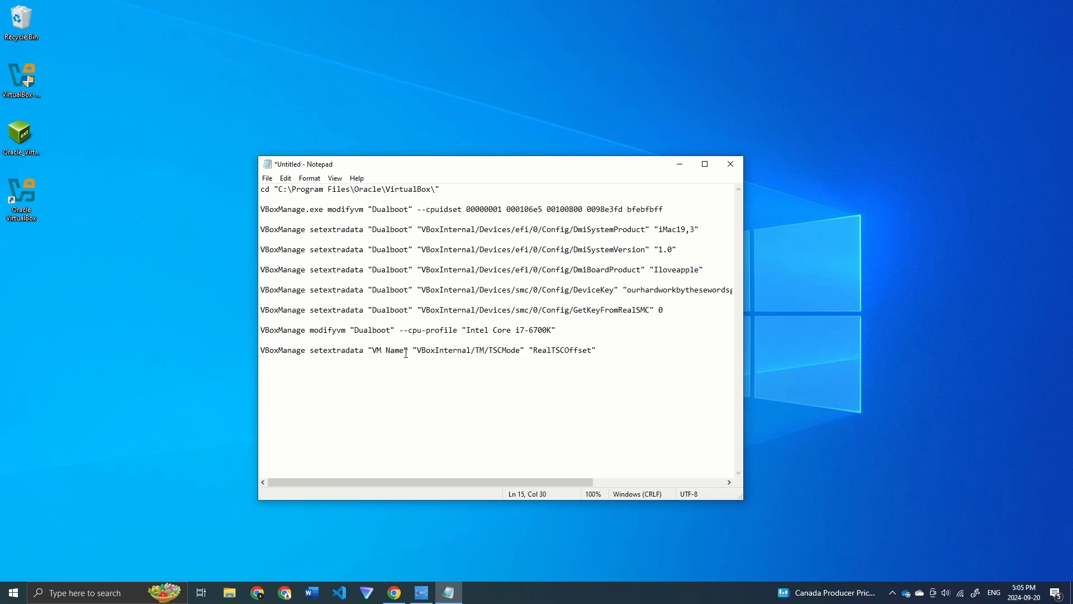
left_click_drag(406, 351, 373, 352)
key("ctrl+v")
left_click(453, 350)
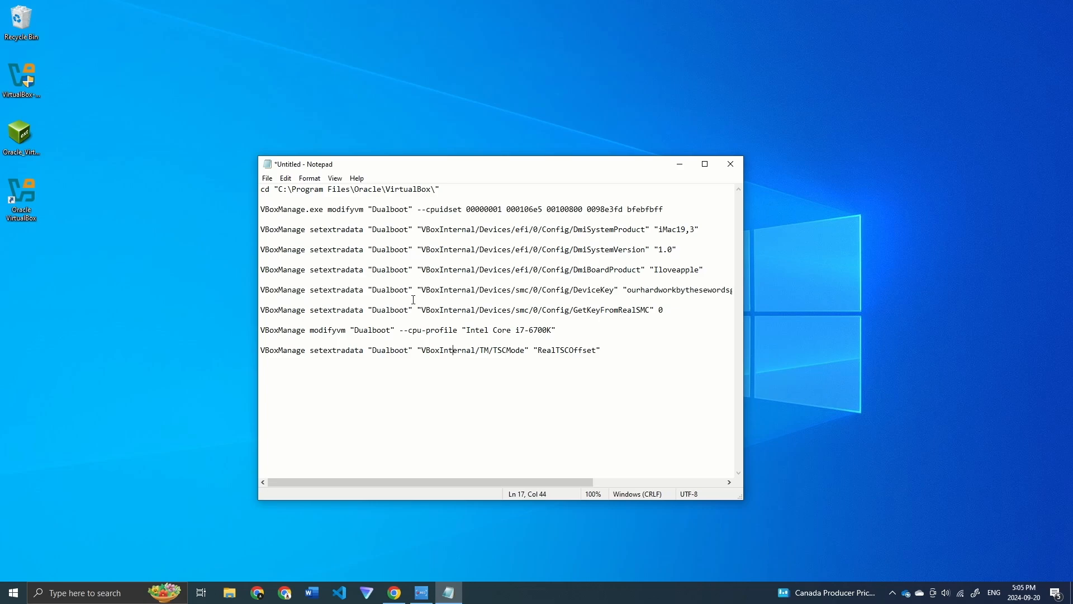
Step: Copy all the edited commands and minimize Notepad
left_click_drag(624, 362, 204, 138)
key("super+c")
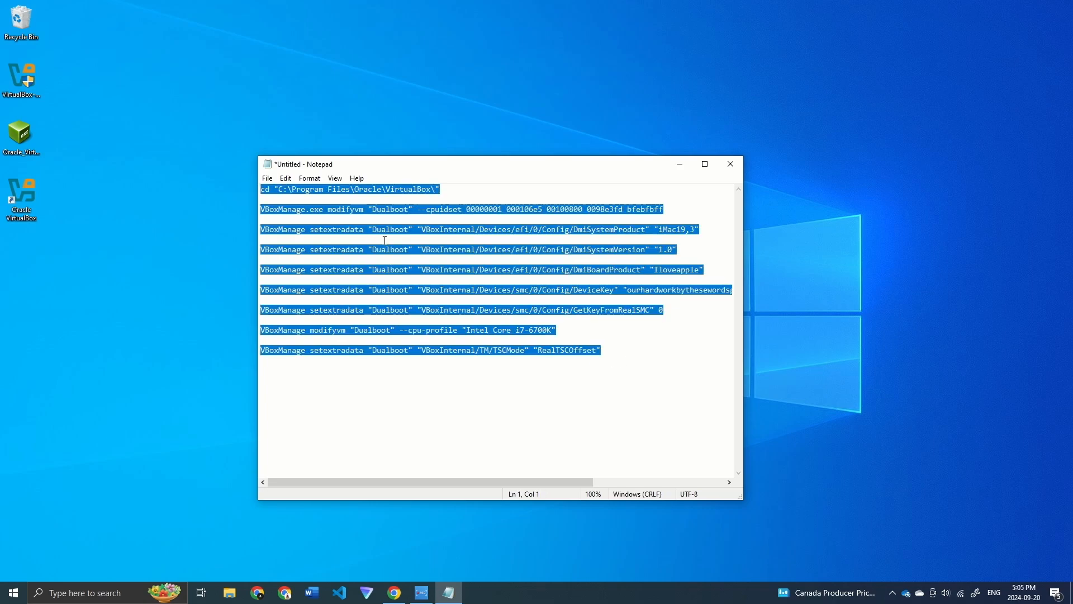
left_click(640, 355)
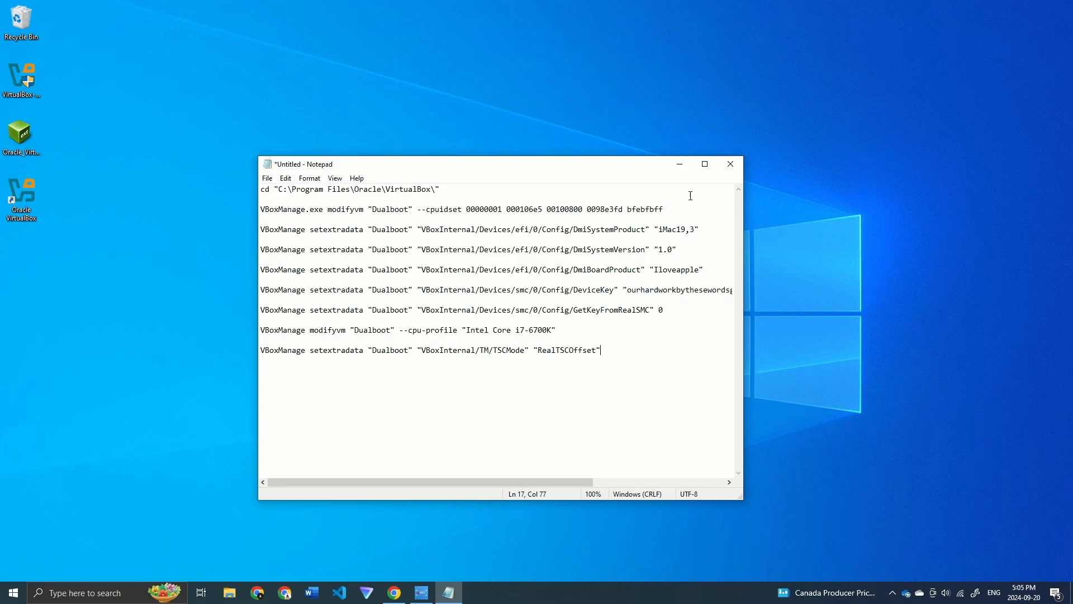
left_click(679, 164)
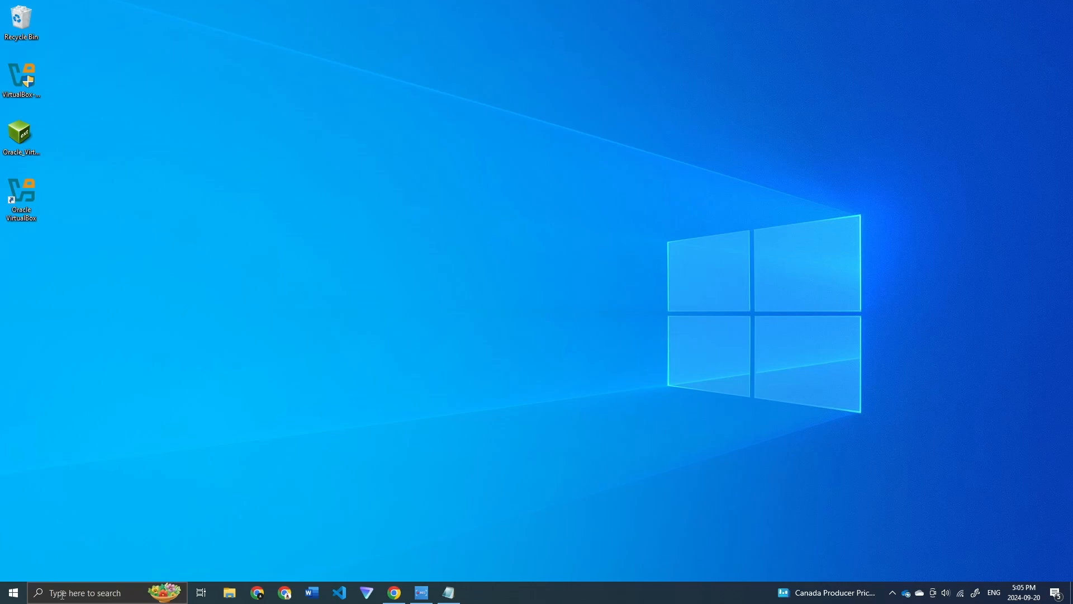
Step: Launch Command Prompt as administrator from Windows search for cmd
left_click(91, 593)
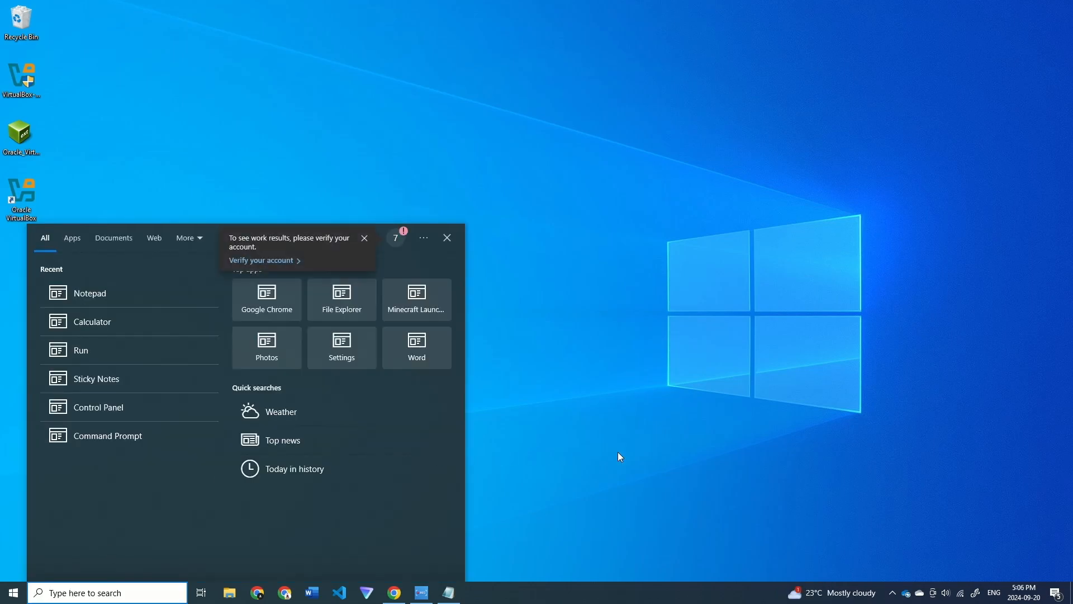
type("cmd")
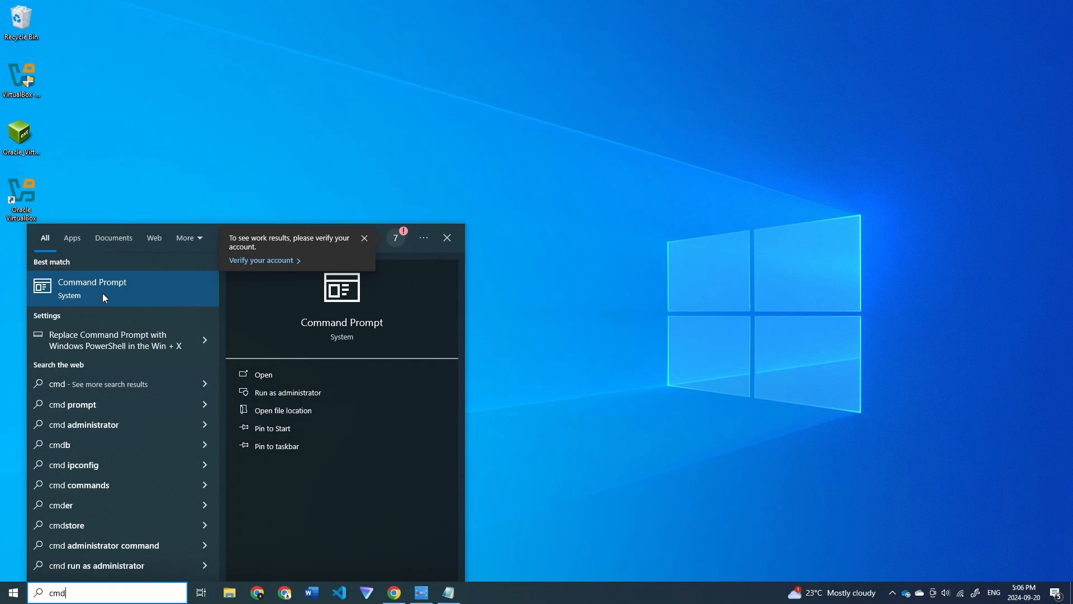
right_click(103, 293)
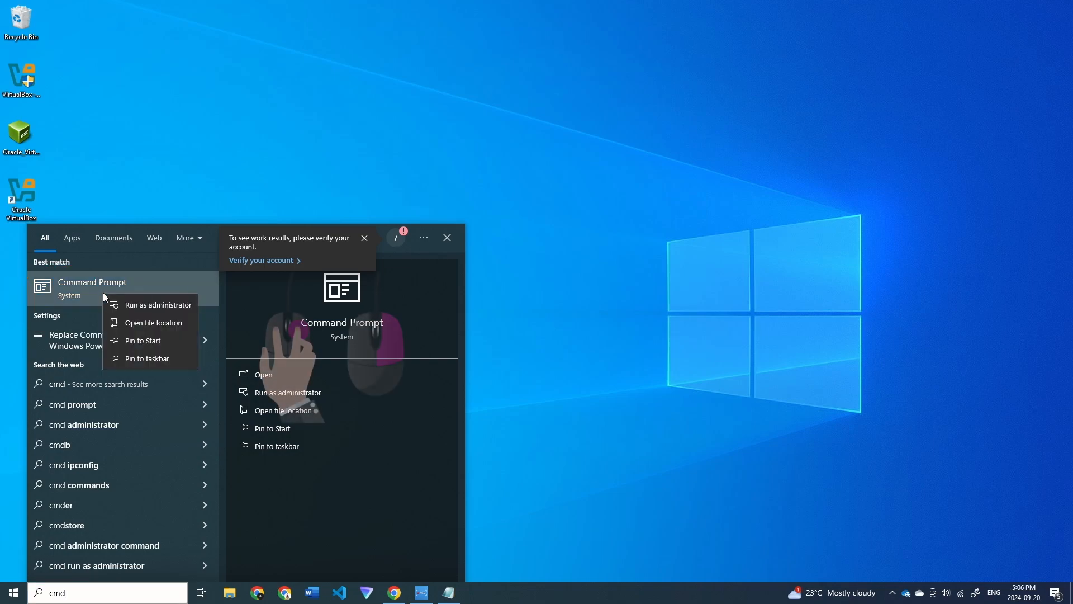
left_click(151, 307)
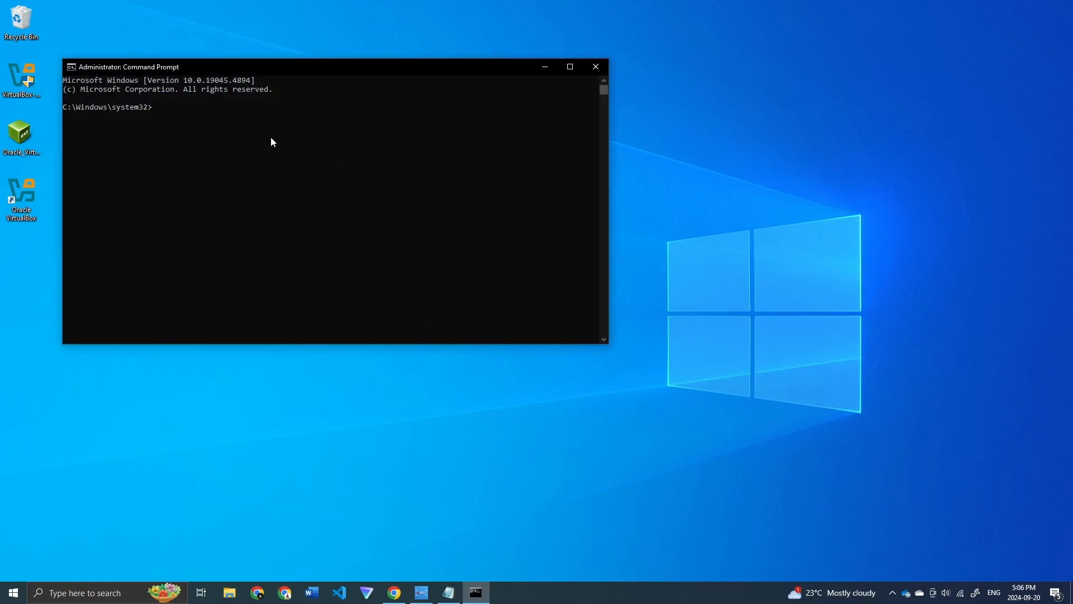
Step: Paste and run the Dualboot VBoxManage commands, close the console, and relaunch VirtualBox
right_click(176, 103)
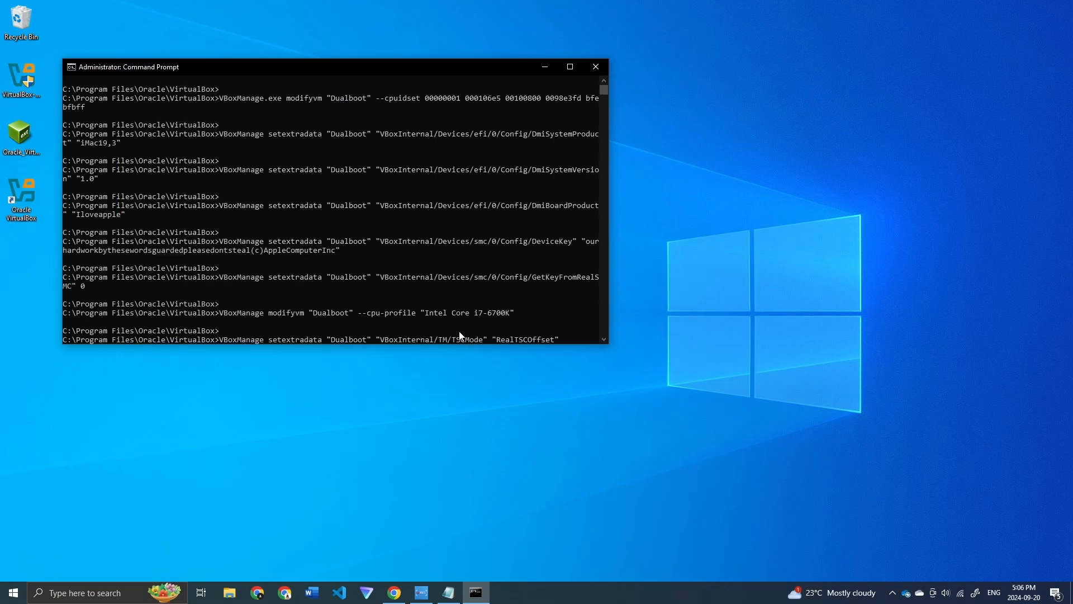
scroll(459, 333, "down", 2)
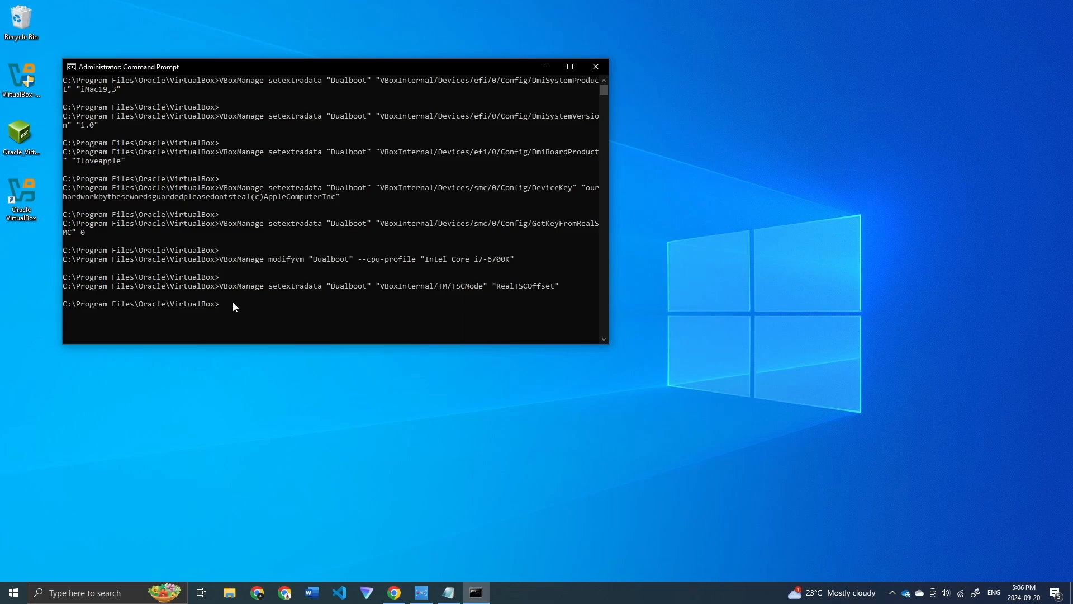
left_click(596, 66)
double_click(16, 199)
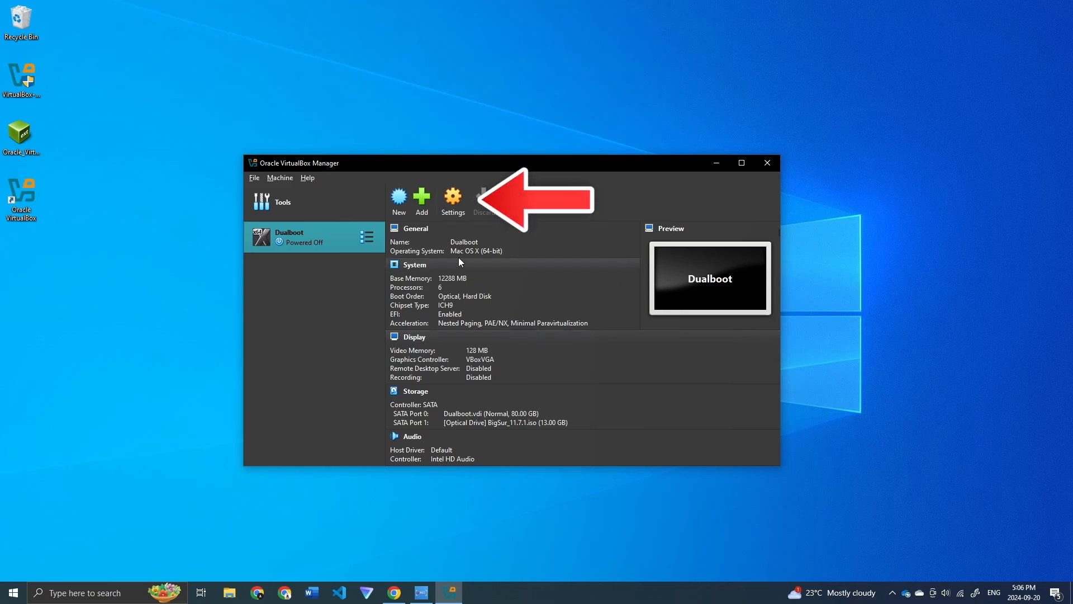
Step: Set Dualboot's graphics controller to VBoxSVGA, enable 3D Acceleration, and save the settings
left_click(455, 205)
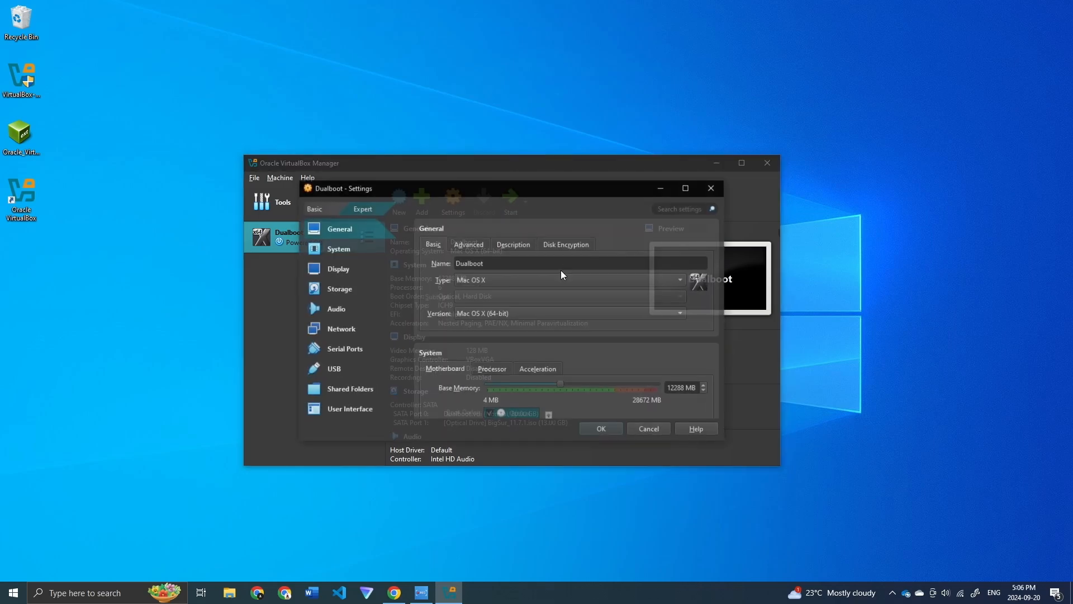
scroll(508, 350, "down", 2)
scroll(509, 350, "down", 4)
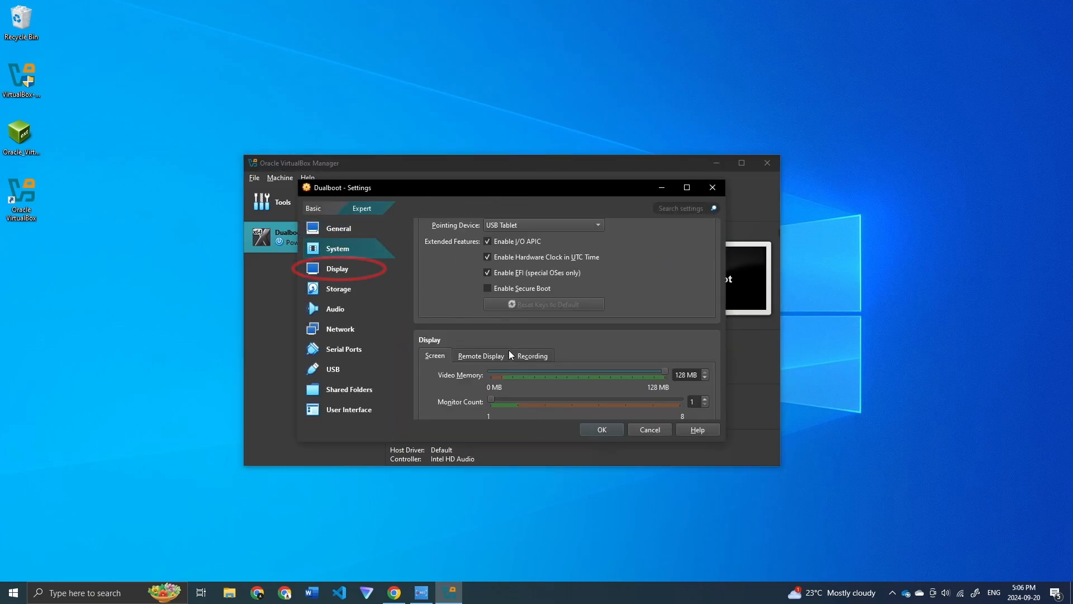
scroll(509, 350, "down", 2)
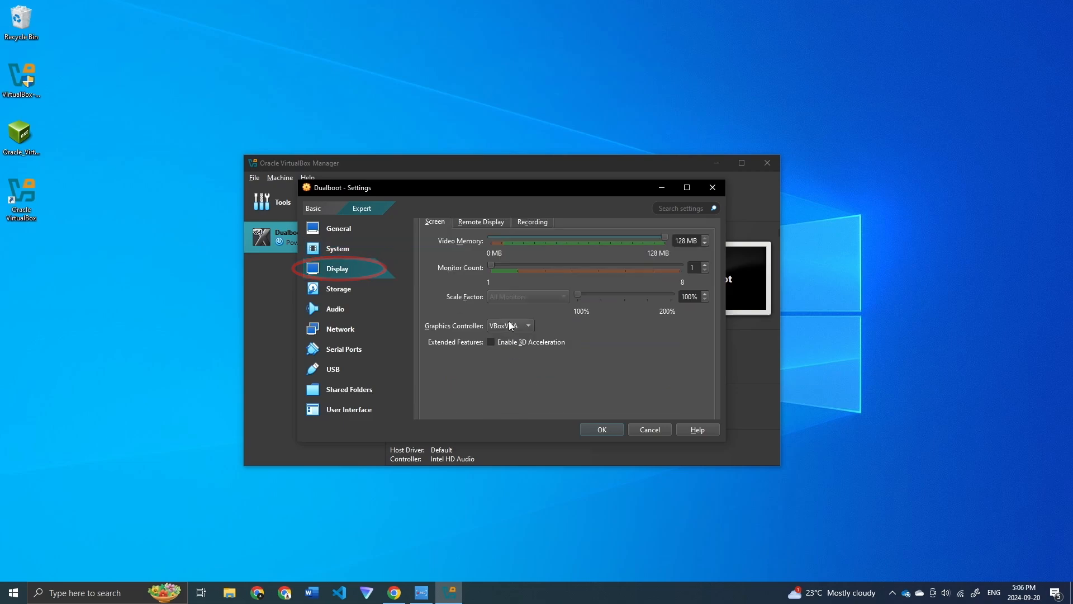
left_click(509, 328)
left_click(512, 343)
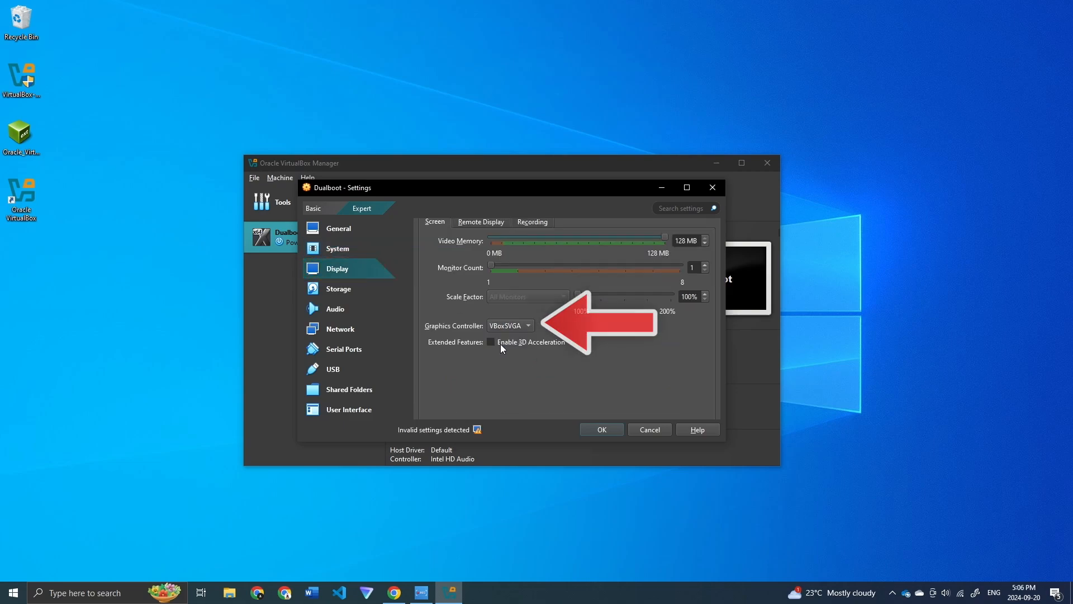
left_click(492, 343)
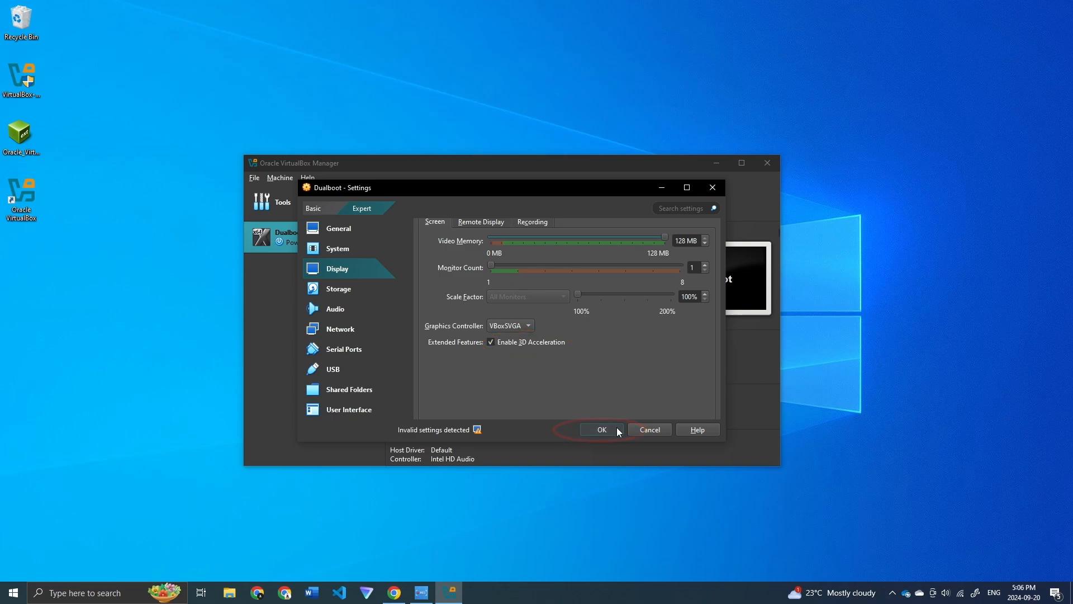
left_click(601, 429)
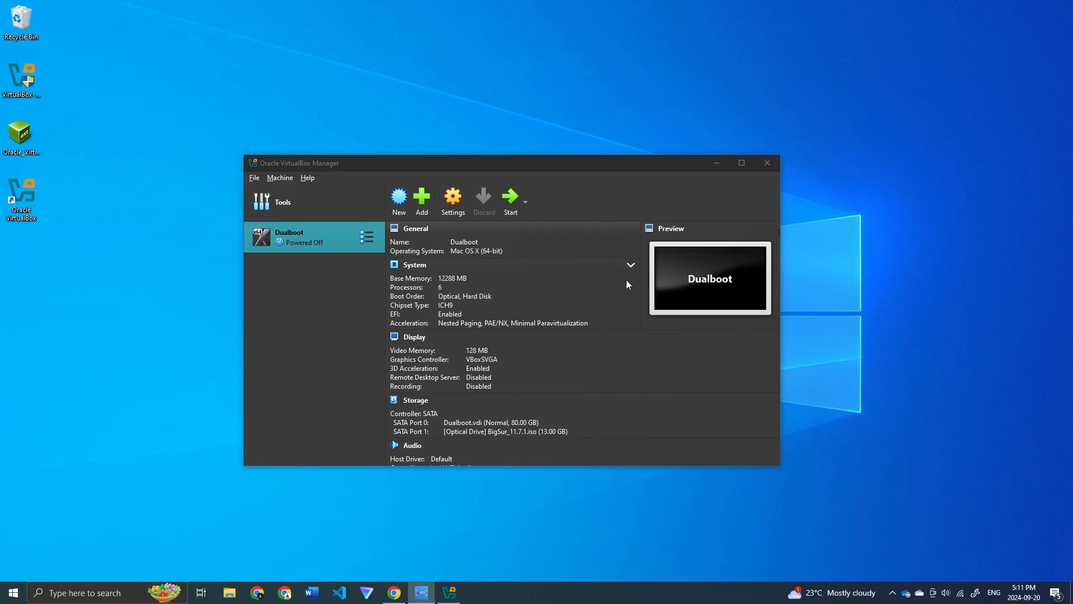
Step: Start Dualboot, dismiss its notifications, and choose English (UK) as the installer language
left_click(510, 203)
left_click(511, 206)
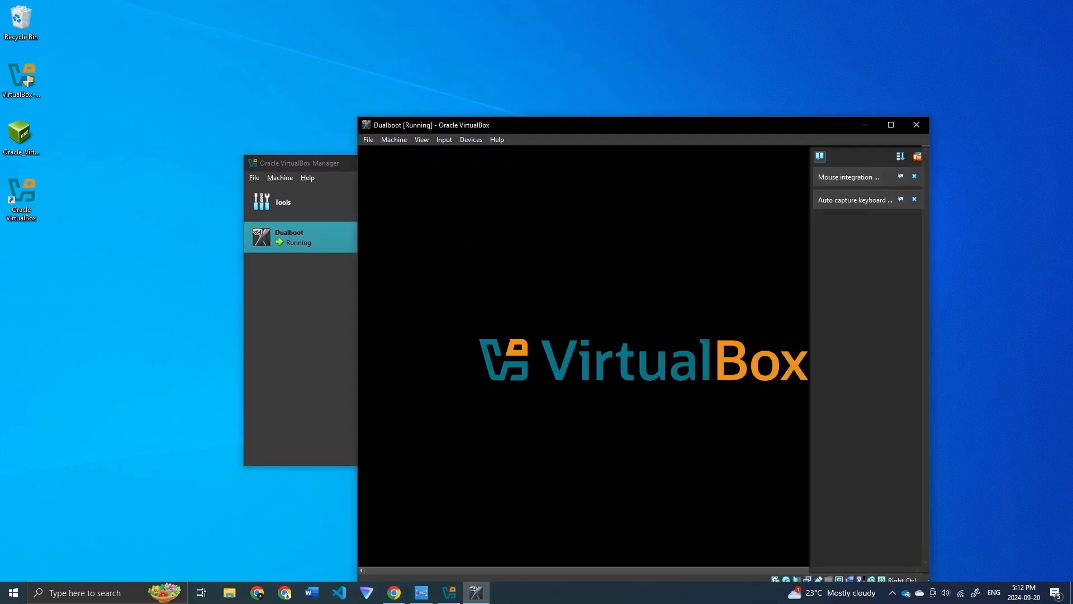
left_click_drag(646, 126, 506, 54)
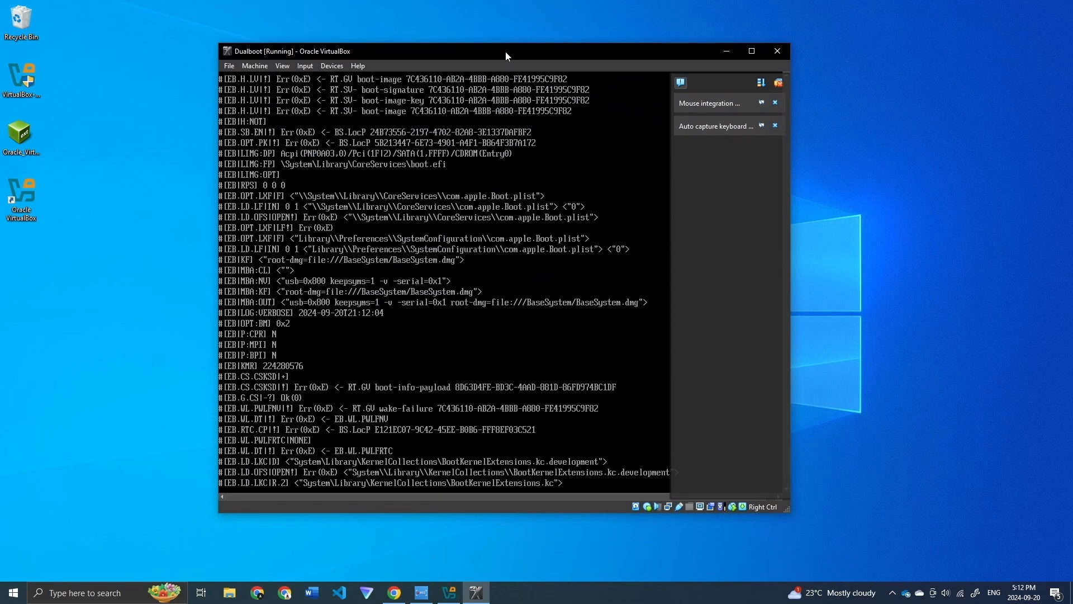
left_click(779, 82)
left_click_drag(730, 52, 662, 32)
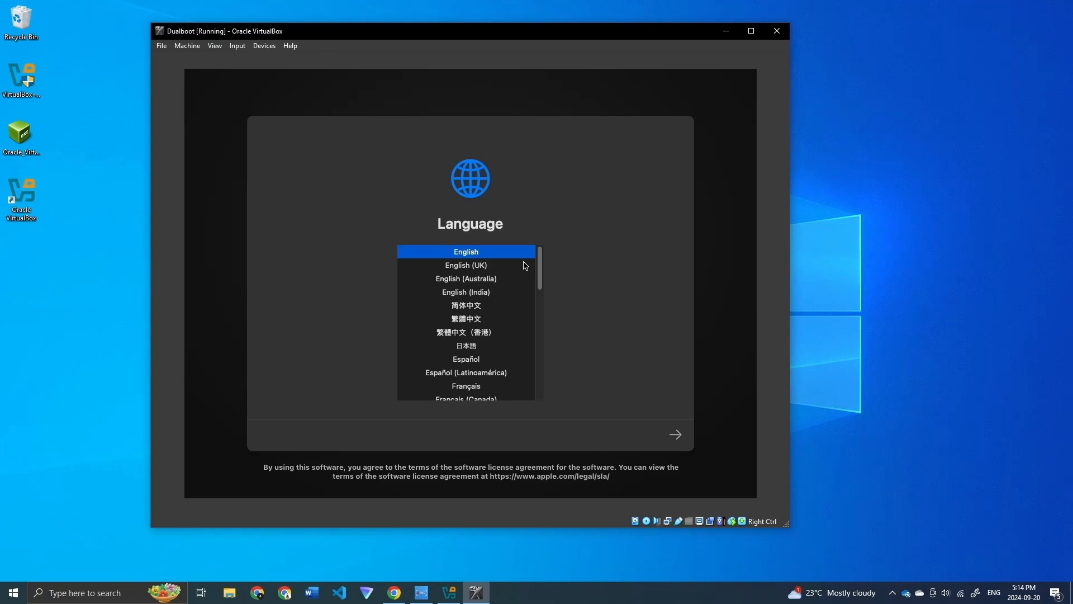
left_click(465, 269)
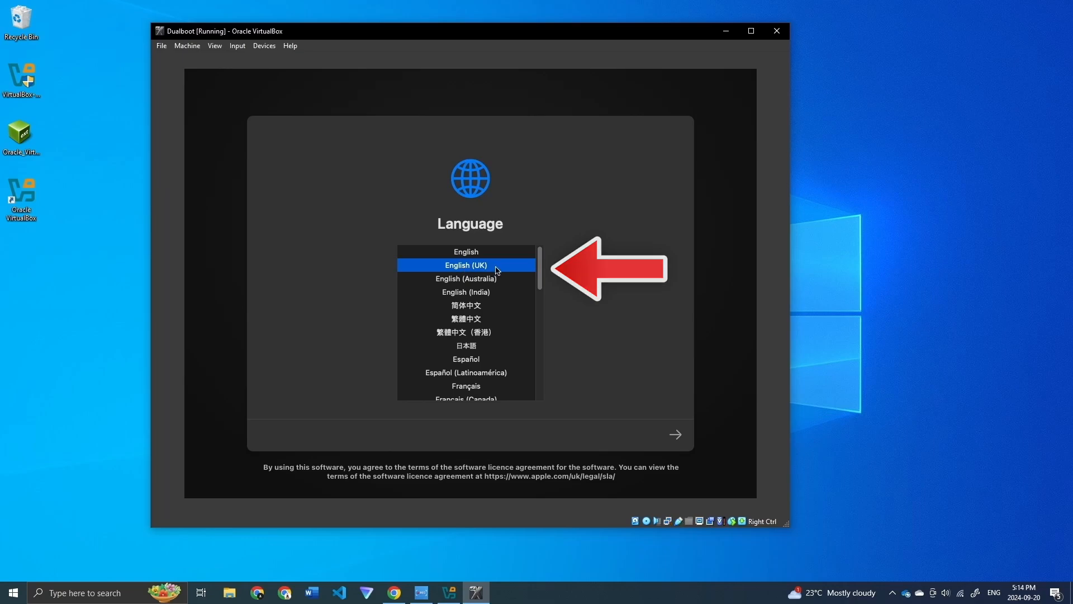
left_click(676, 435)
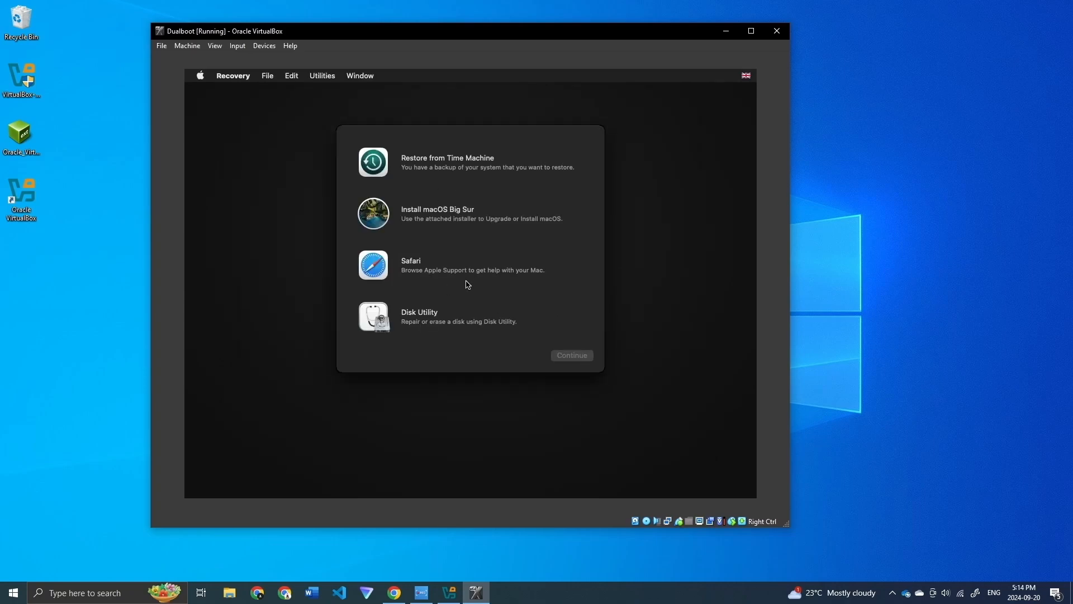
Step: Launch Disk Utility and erase VBOX HARDDISK Media into an APFS volume named MacOS
left_click(419, 327)
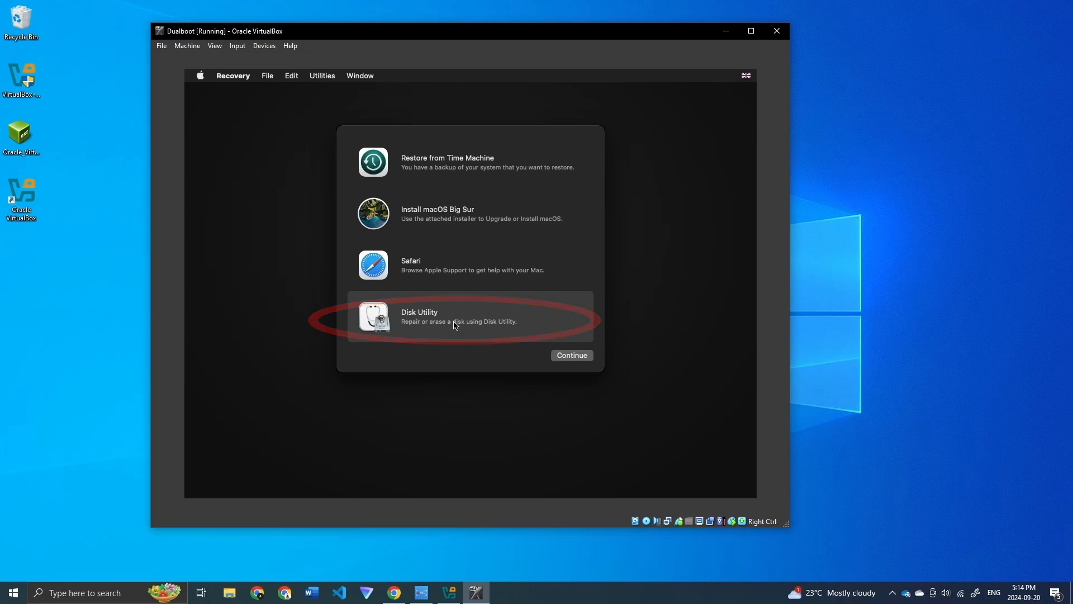
left_click(566, 356)
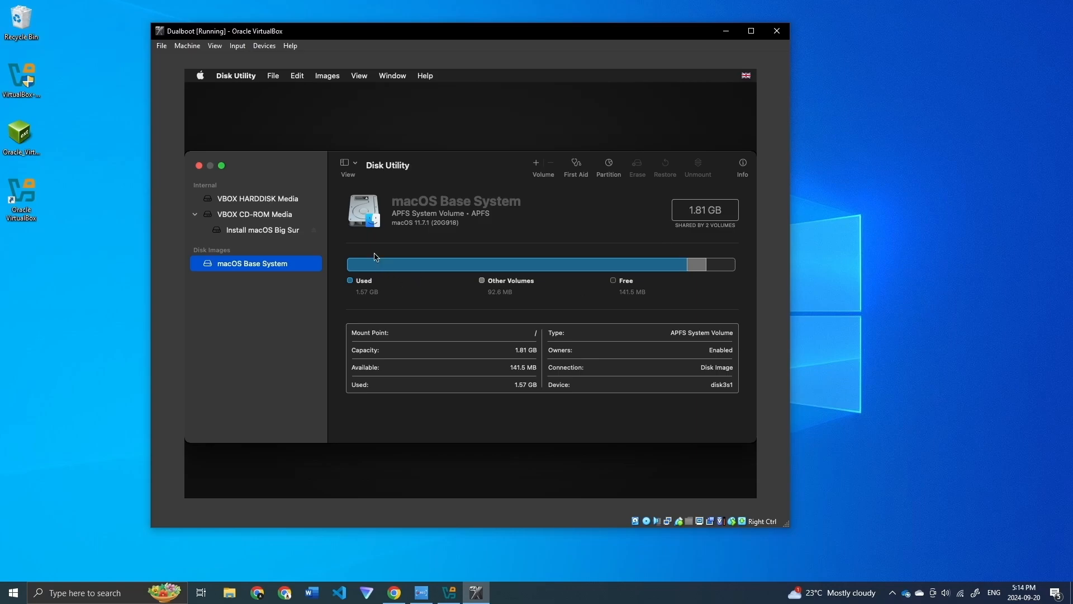
left_click(268, 203)
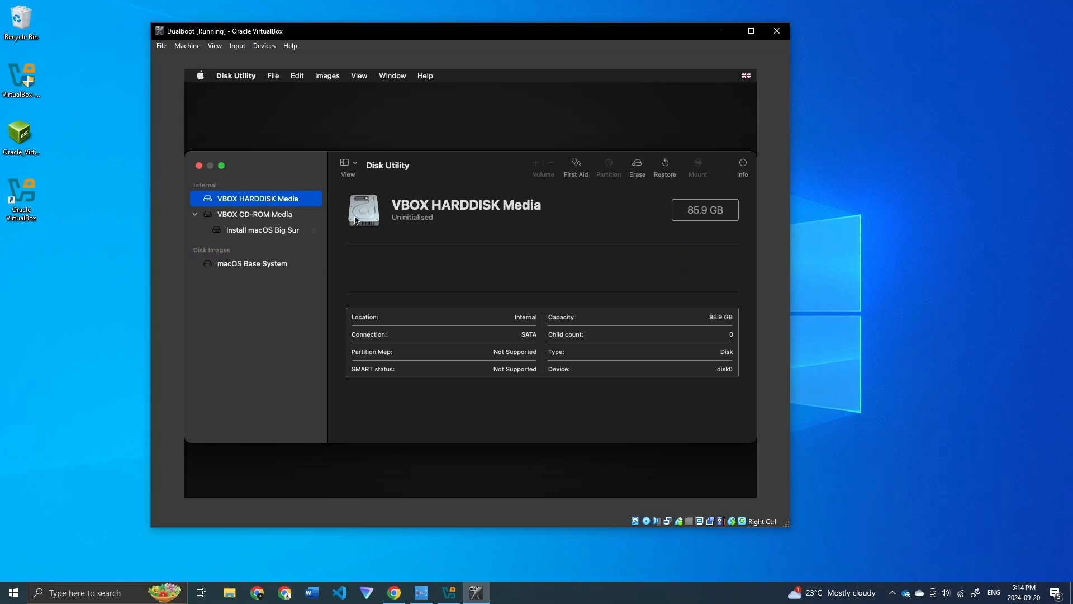
left_click(637, 166)
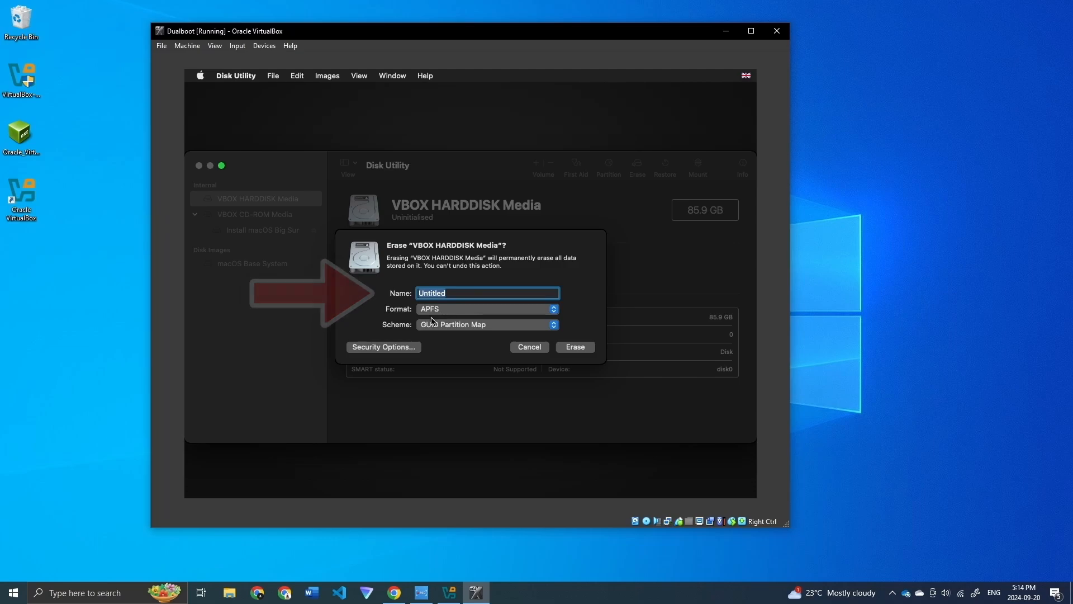
type("MacOS")
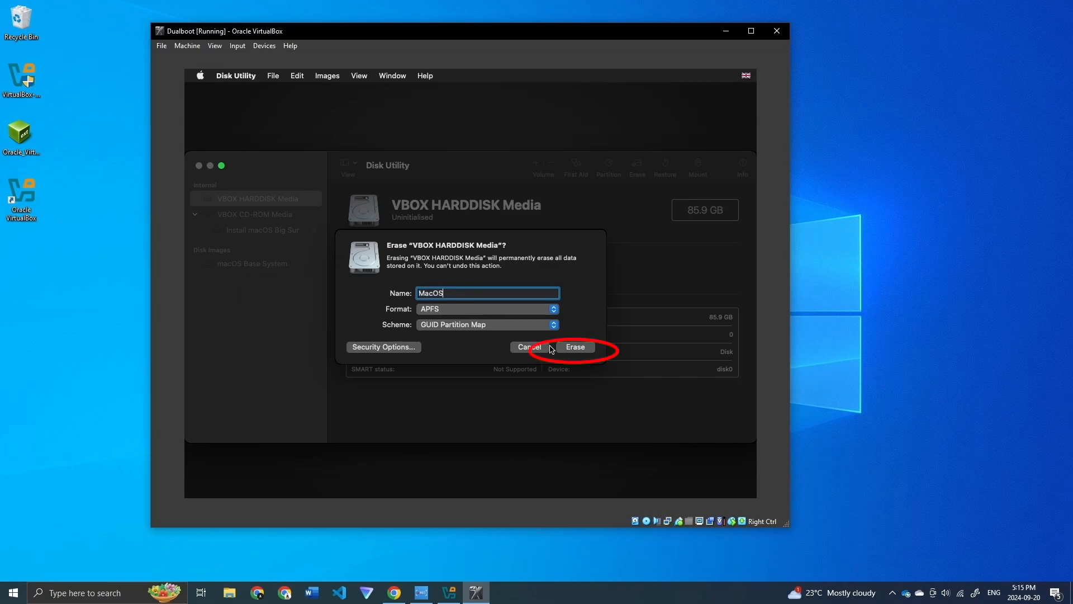
left_click(568, 348)
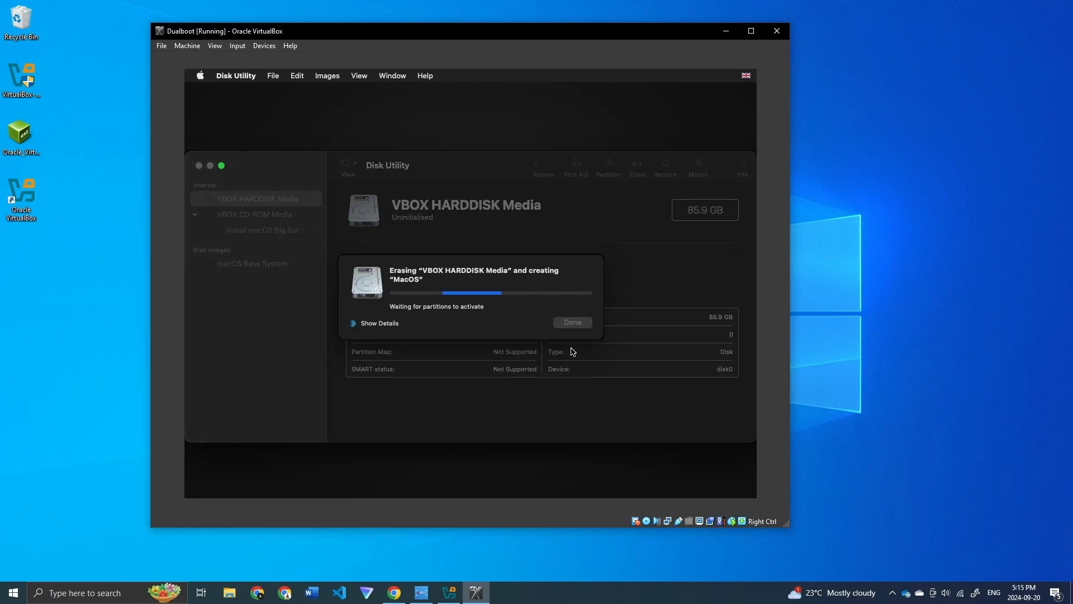
Step: Dismiss the erase progress and check the new MacOS volume's details
left_click(573, 322)
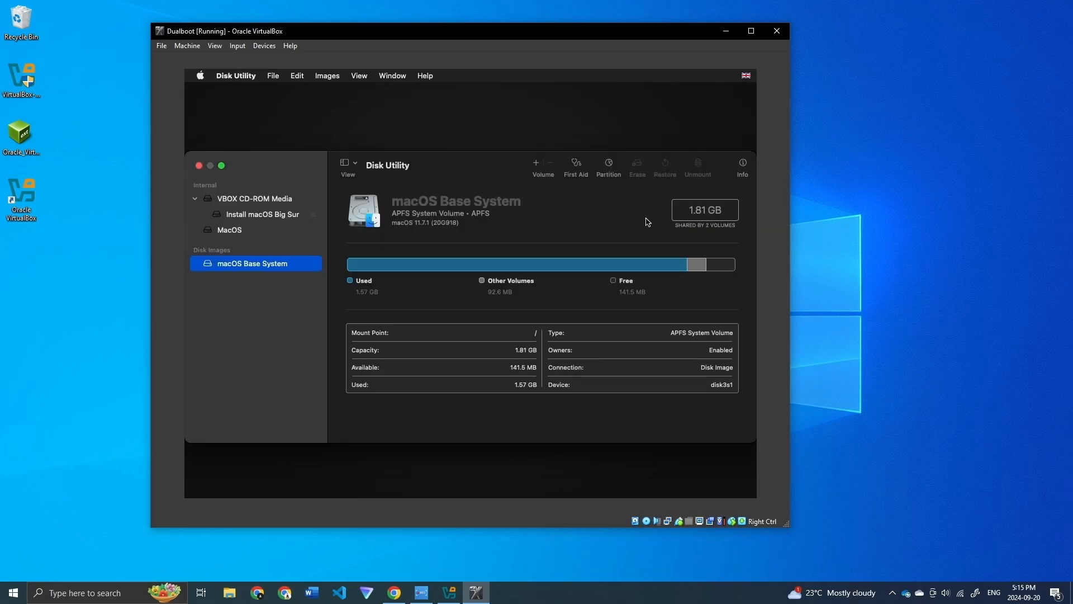
left_click(252, 201)
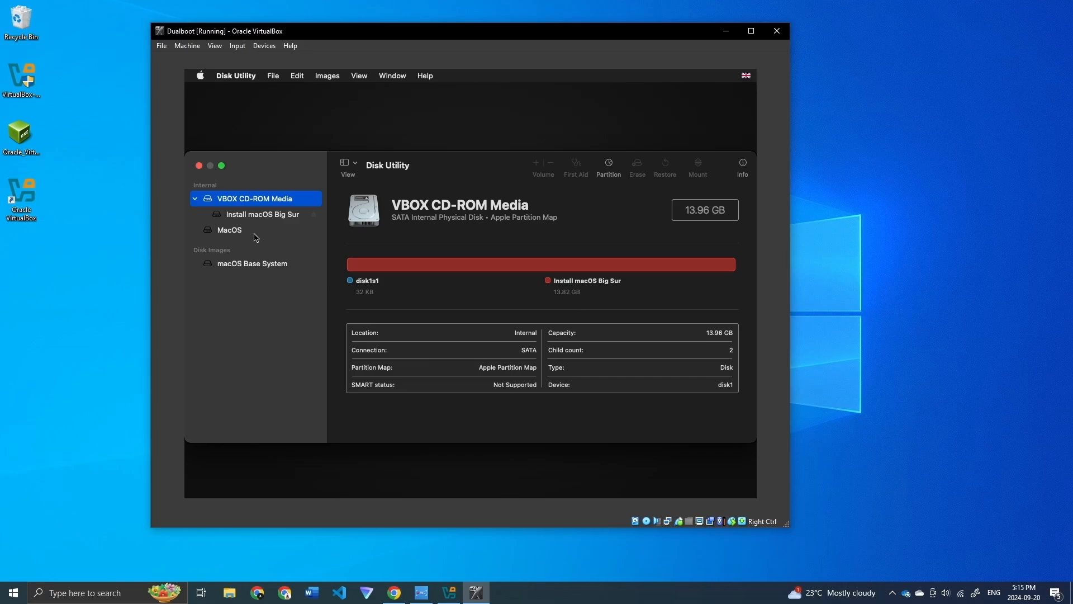
left_click(235, 230)
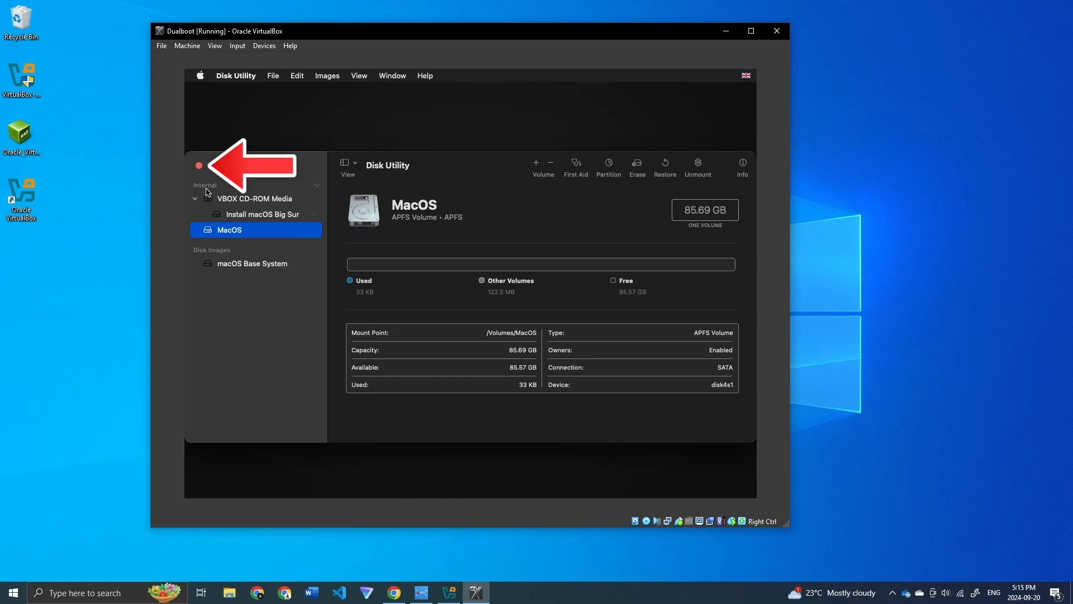
Step: Quit Disk Utility and launch the macOS Big Sur installer from Recovery
left_click(199, 166)
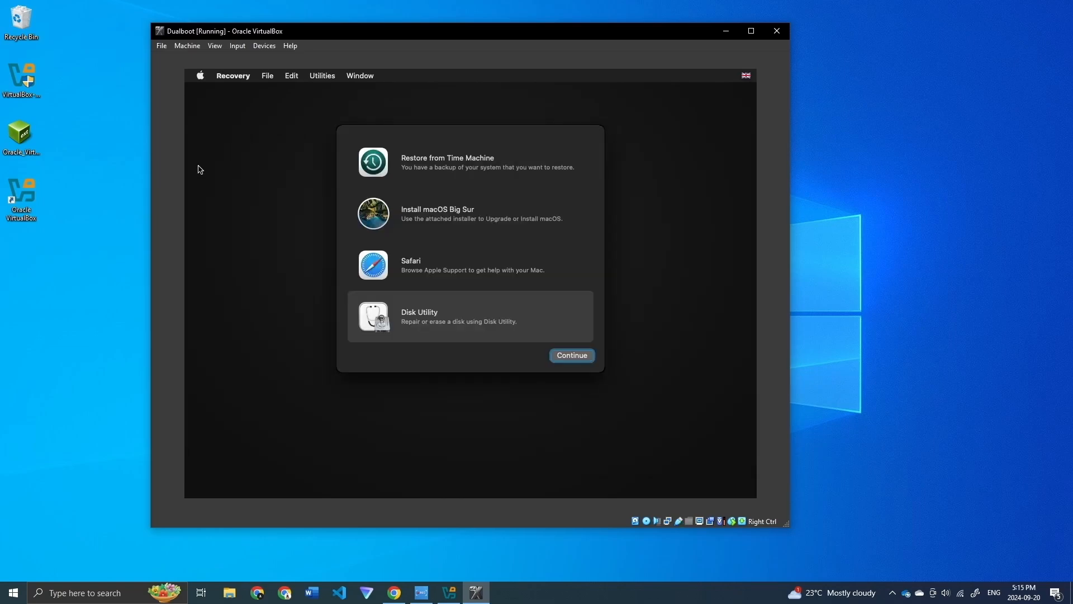
left_click(429, 217)
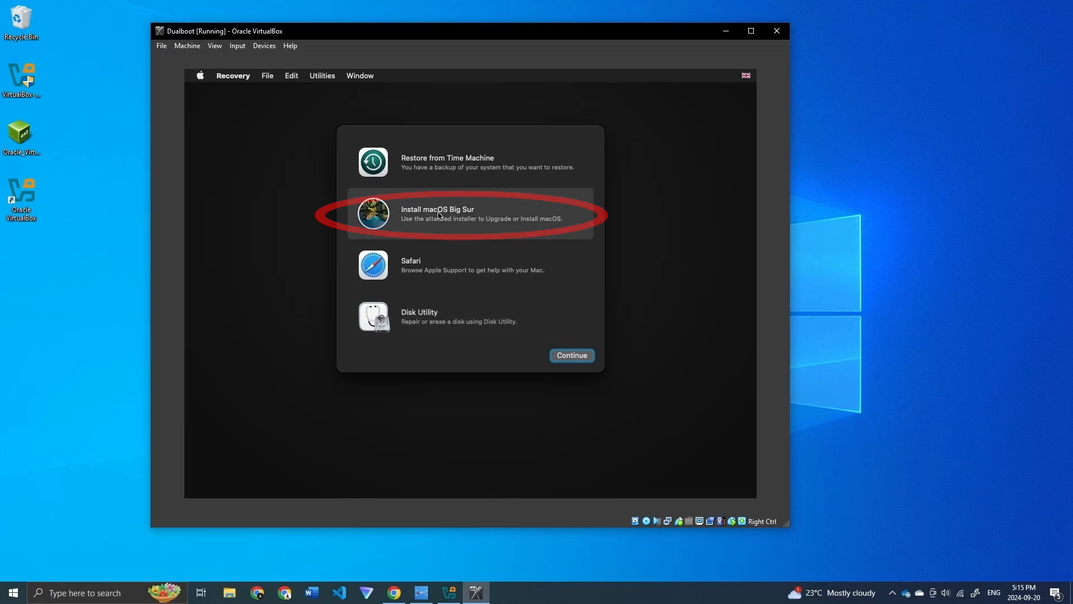
left_click(580, 352)
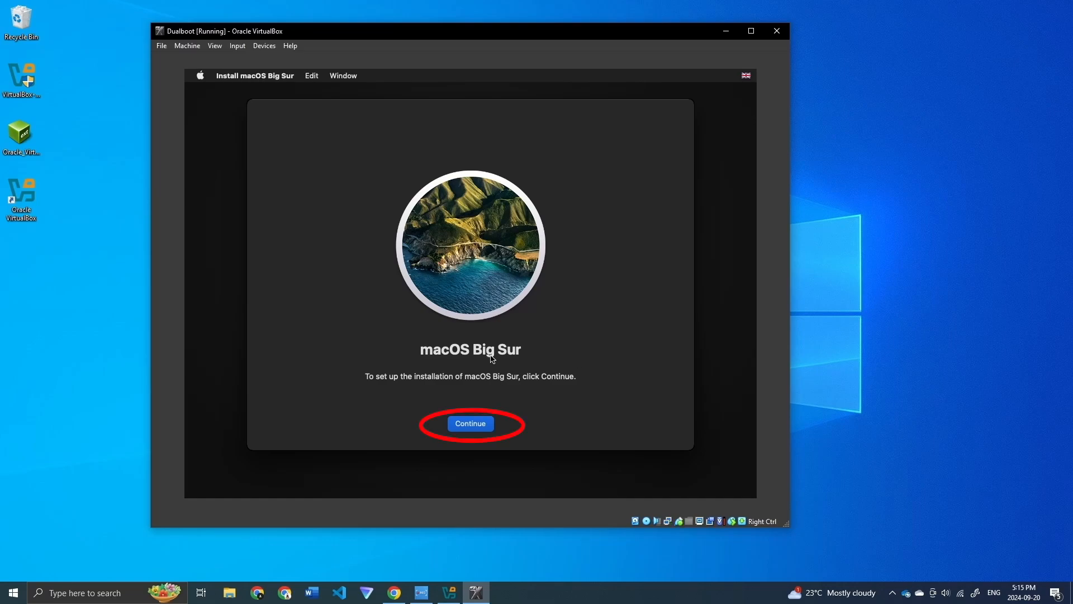
Step: Accept the licence and install Big Sur onto the MacOS disk
left_click(475, 426)
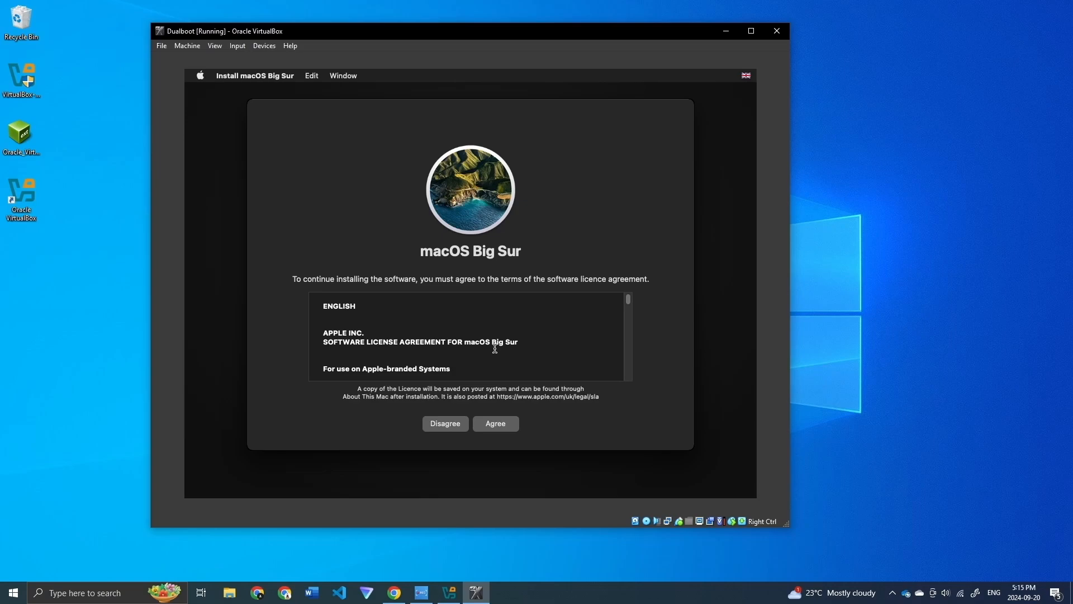
left_click(495, 423)
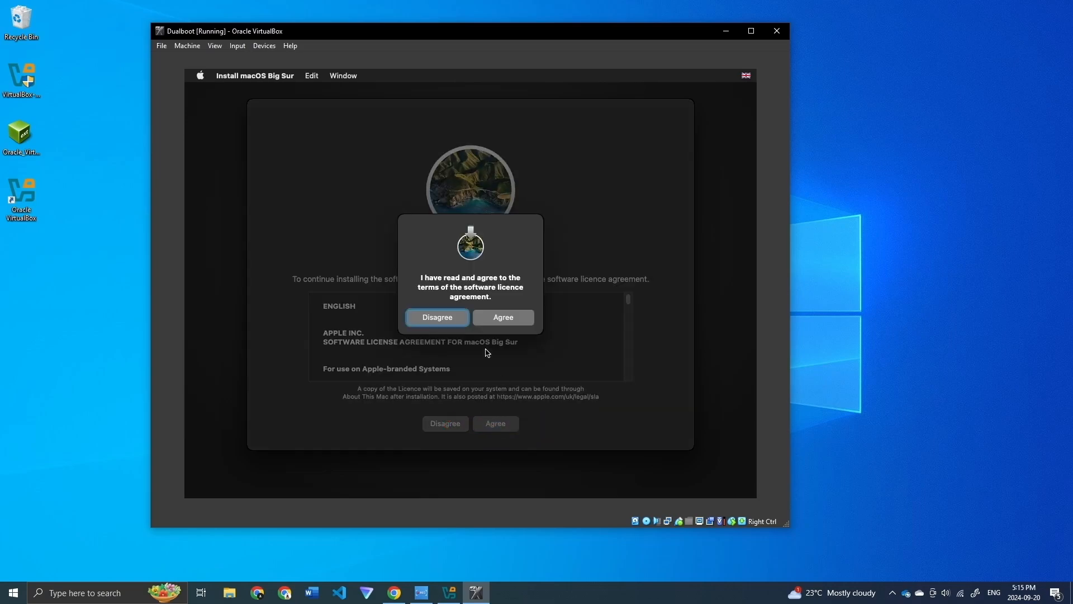
left_click(508, 320)
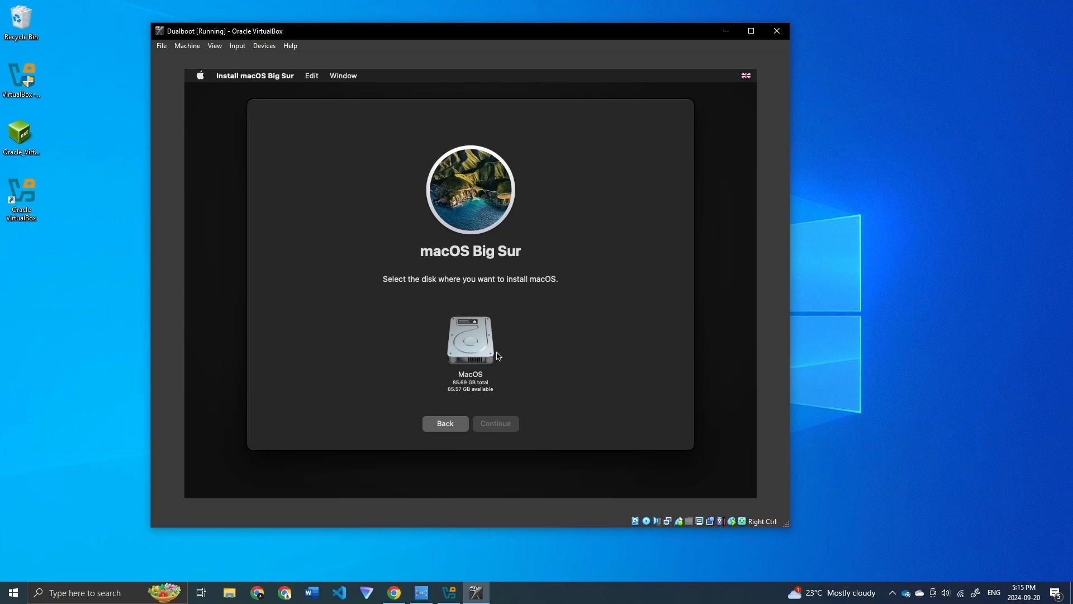
left_click(475, 371)
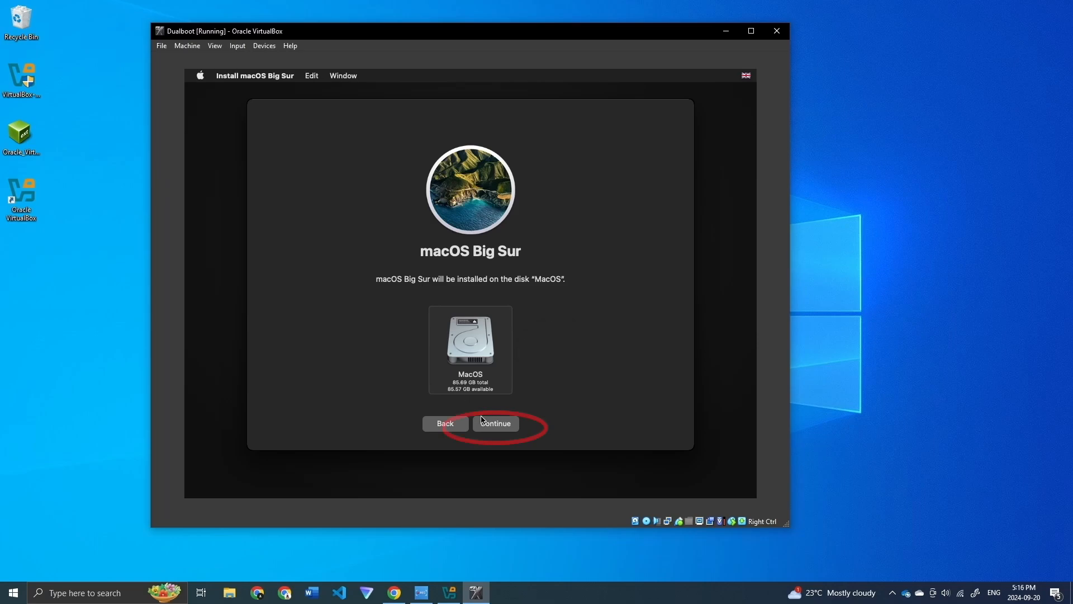
left_click(497, 426)
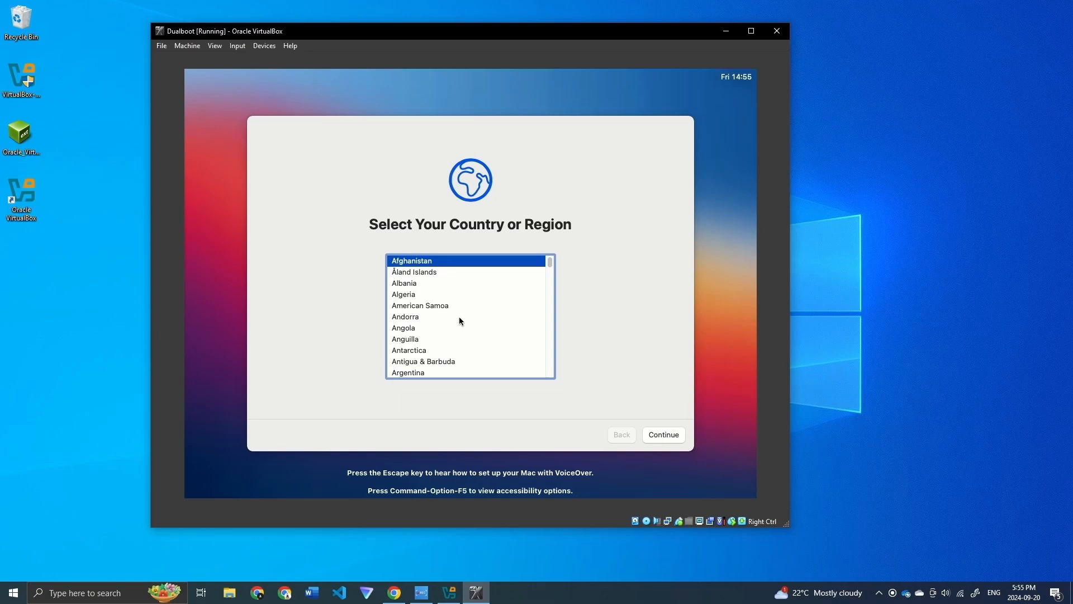
Step: Select Canada as the country and accept the suggested language and input settings
scroll(468, 293, "down", 3)
scroll(469, 293, "down", 6)
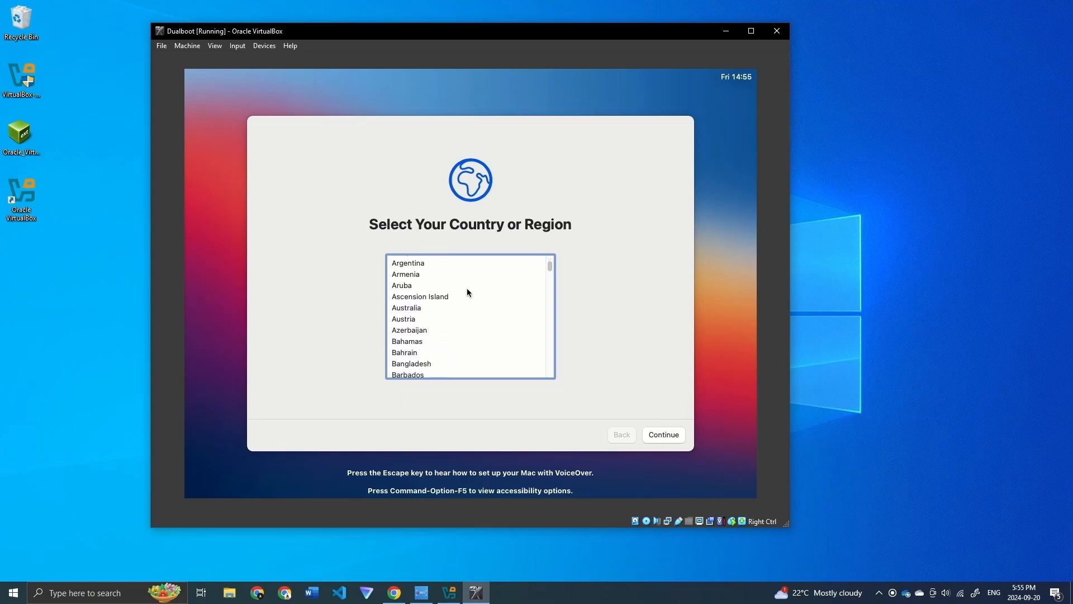
scroll(468, 289, "down", 1)
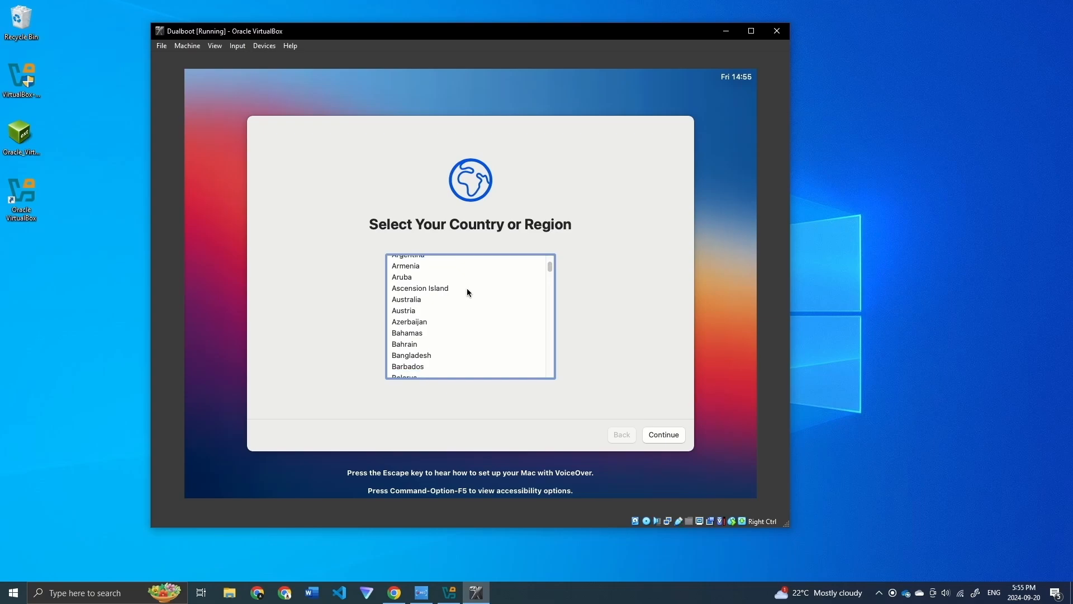
scroll(468, 292, "down", 14)
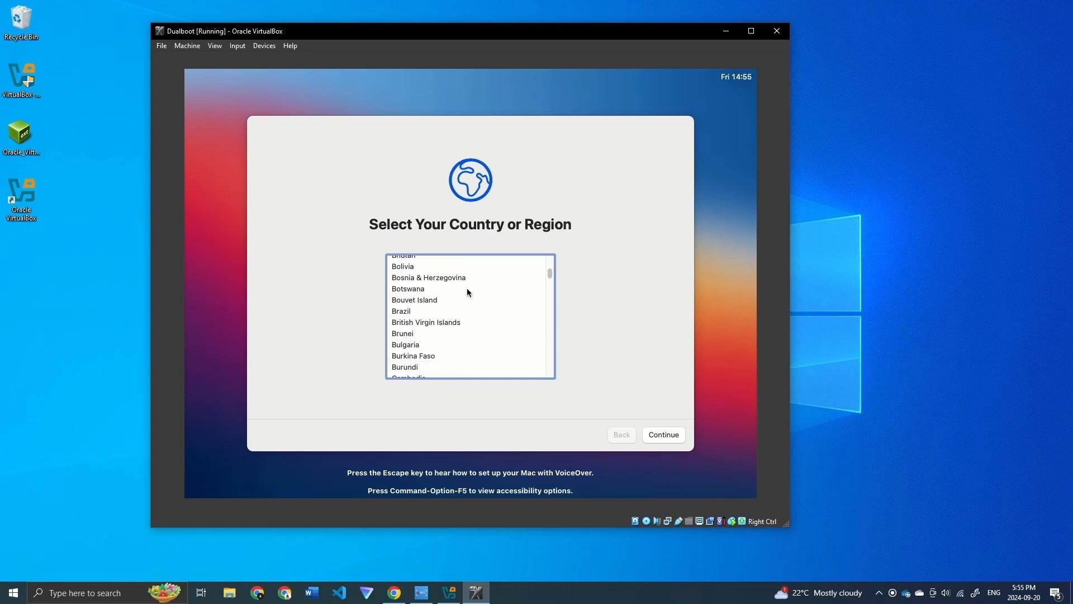
scroll(468, 290, "down", 10)
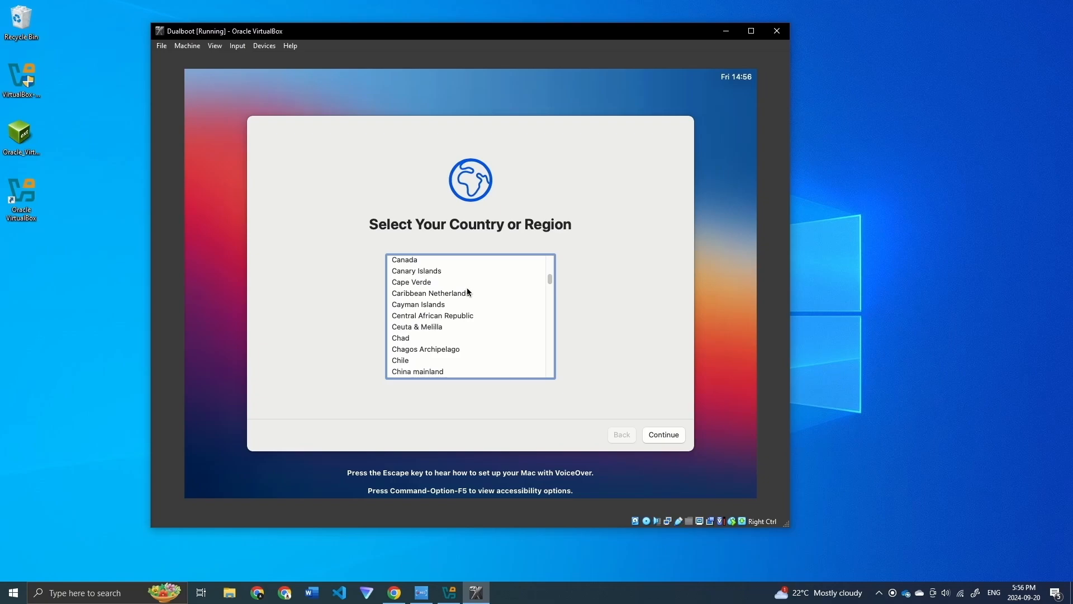
left_click(411, 260)
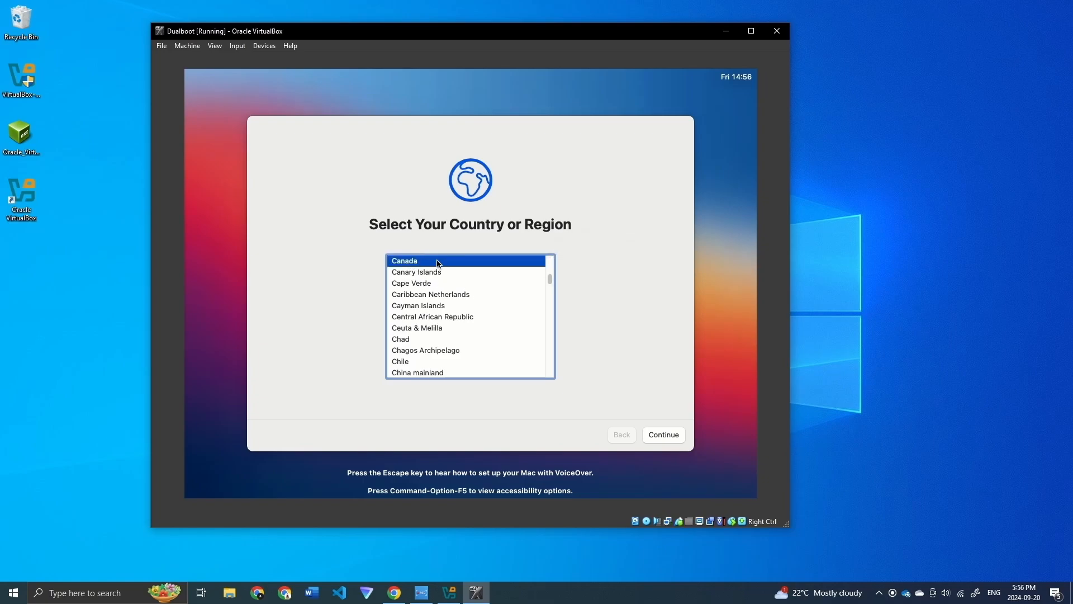
left_click(669, 434)
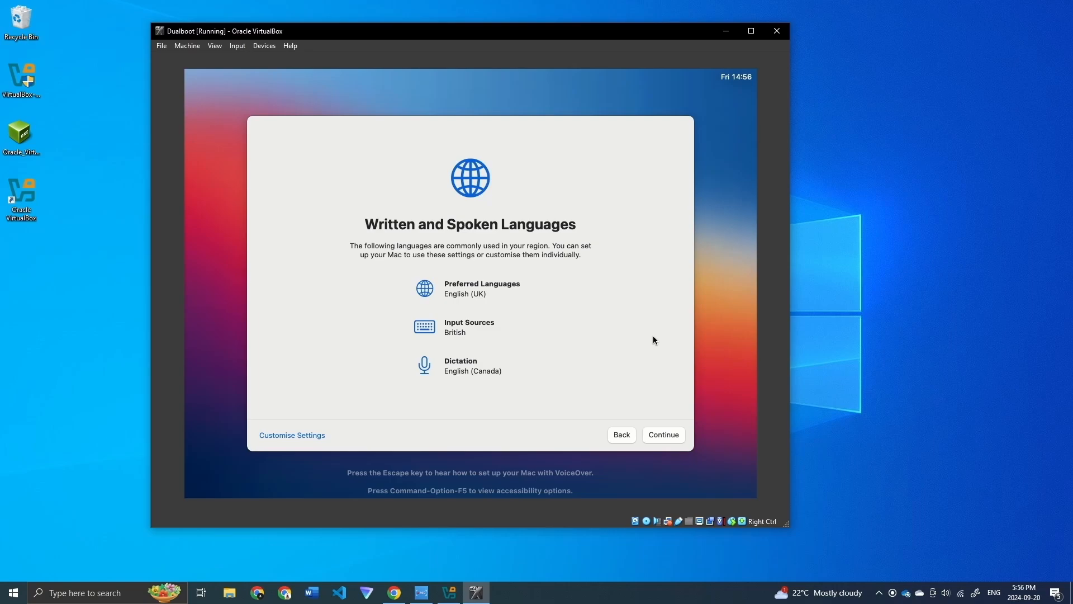
left_click(664, 437)
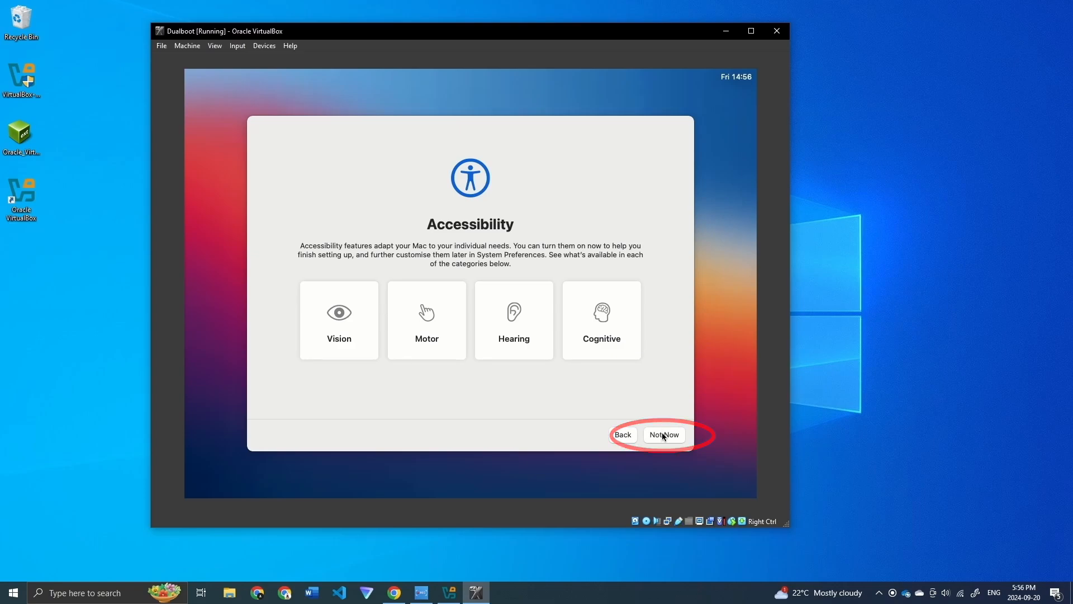
Step: Skip accessibility, migration and Apple ID sign-in, then agree to the macOS licence
left_click(663, 435)
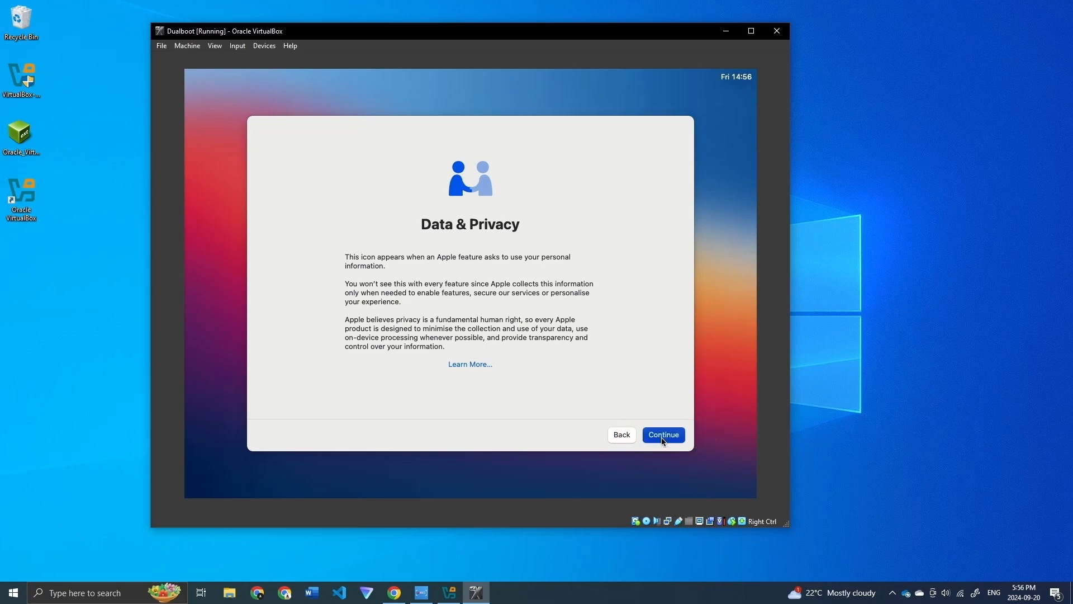
left_click(662, 438)
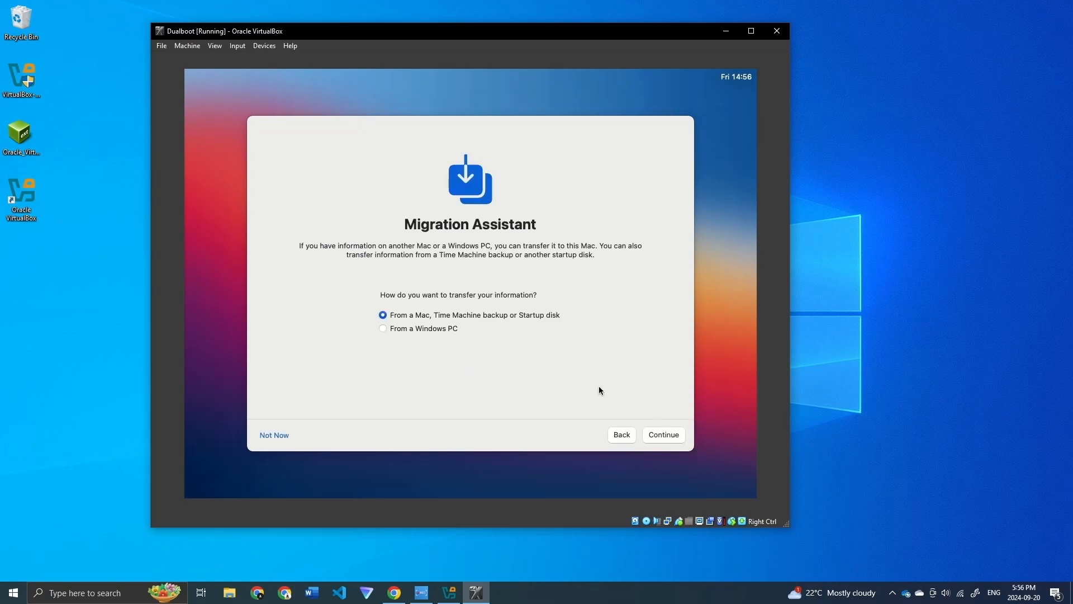
left_click(284, 437)
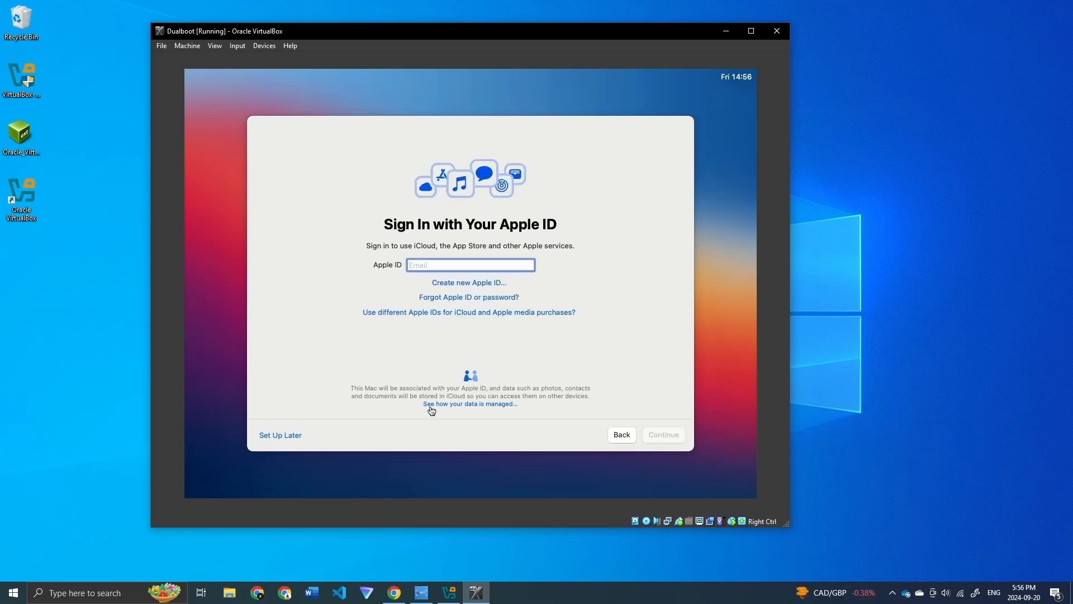
left_click(281, 439)
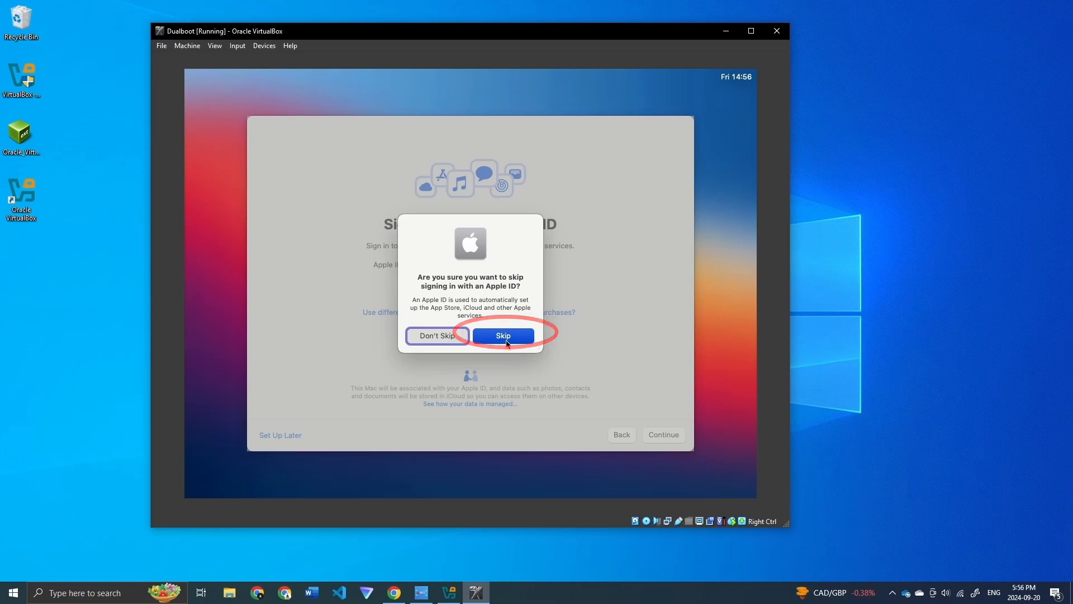
left_click(506, 336)
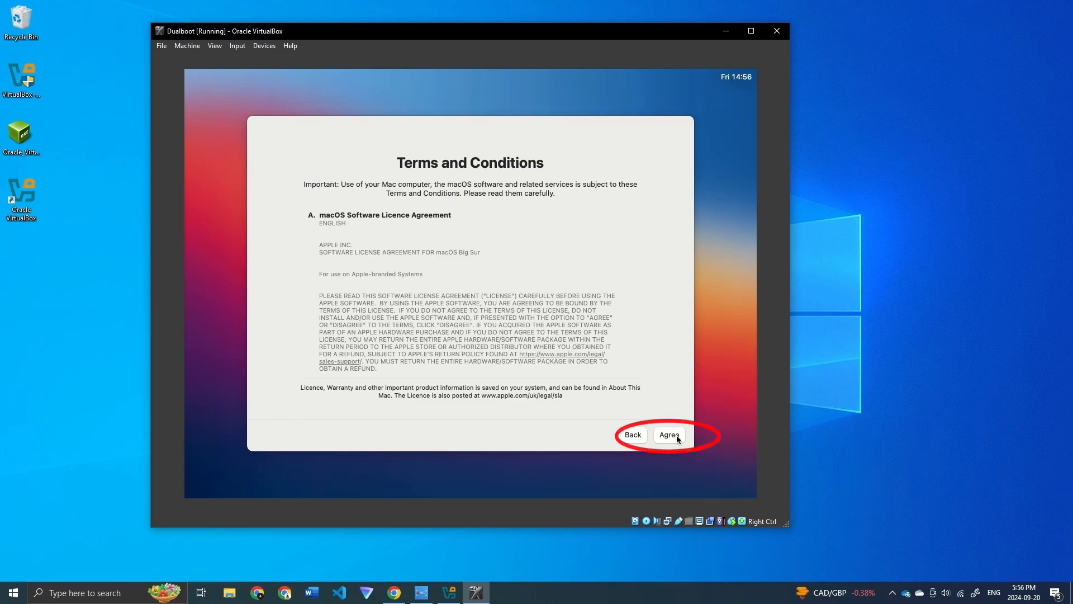
left_click(670, 435)
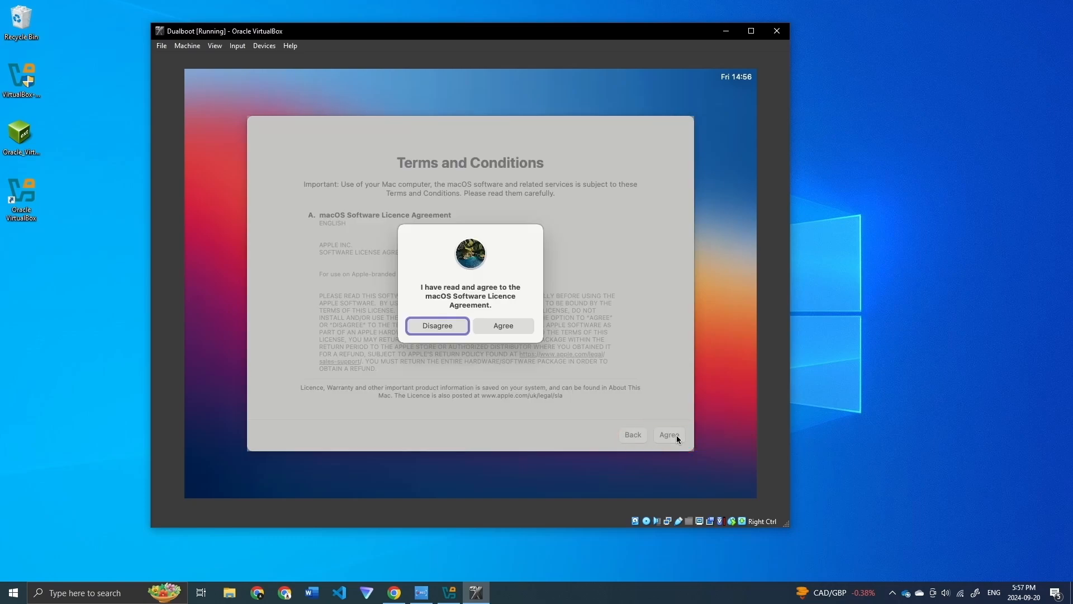
left_click(512, 324)
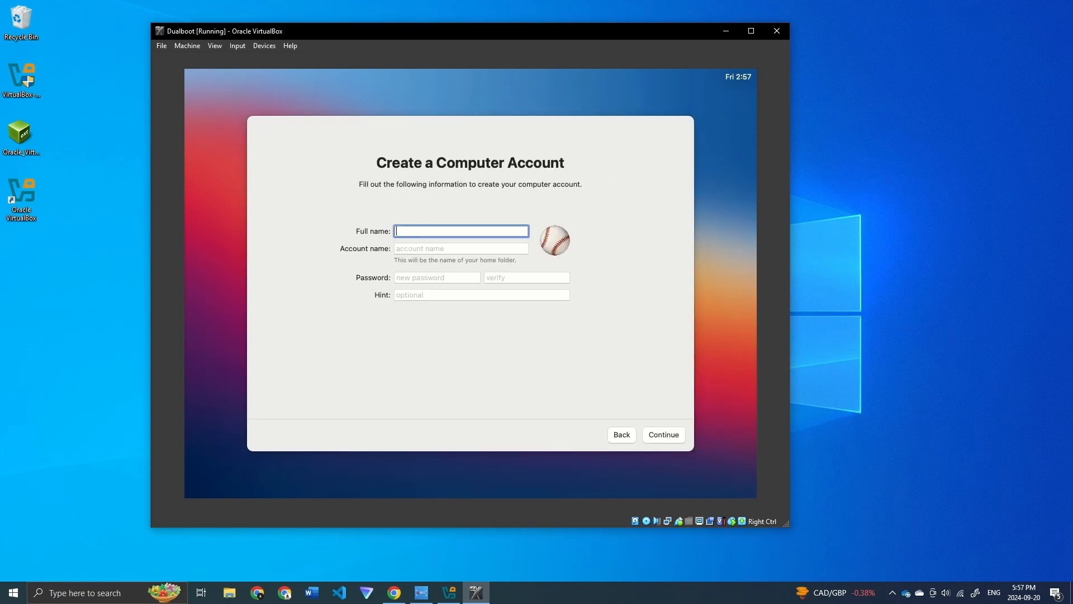
Step: Enter the user's full name and shorten the suggested account name
type("Harsh Pa")
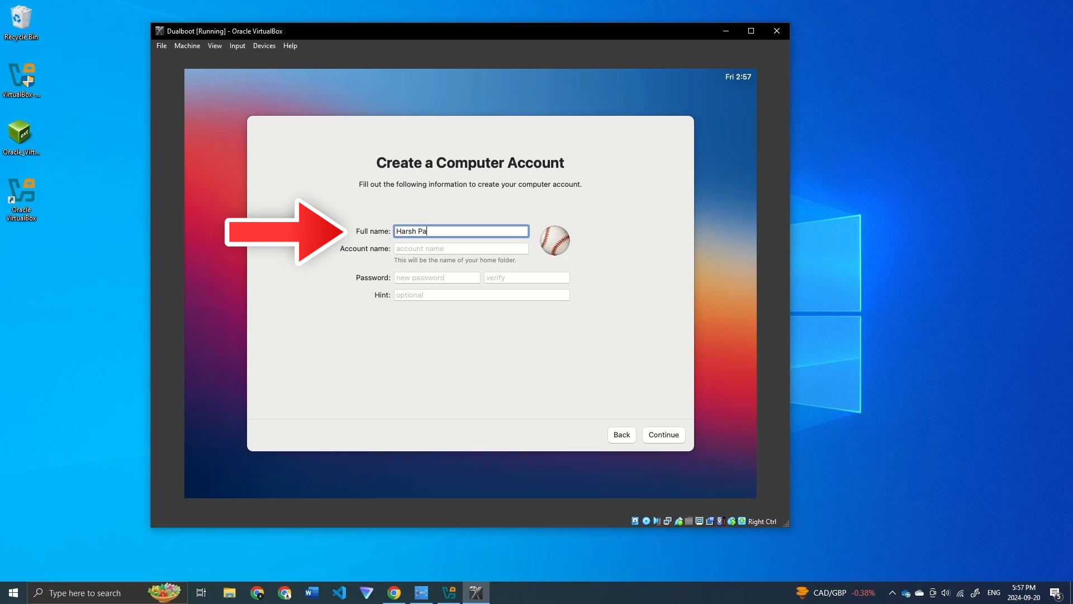
type("tel")
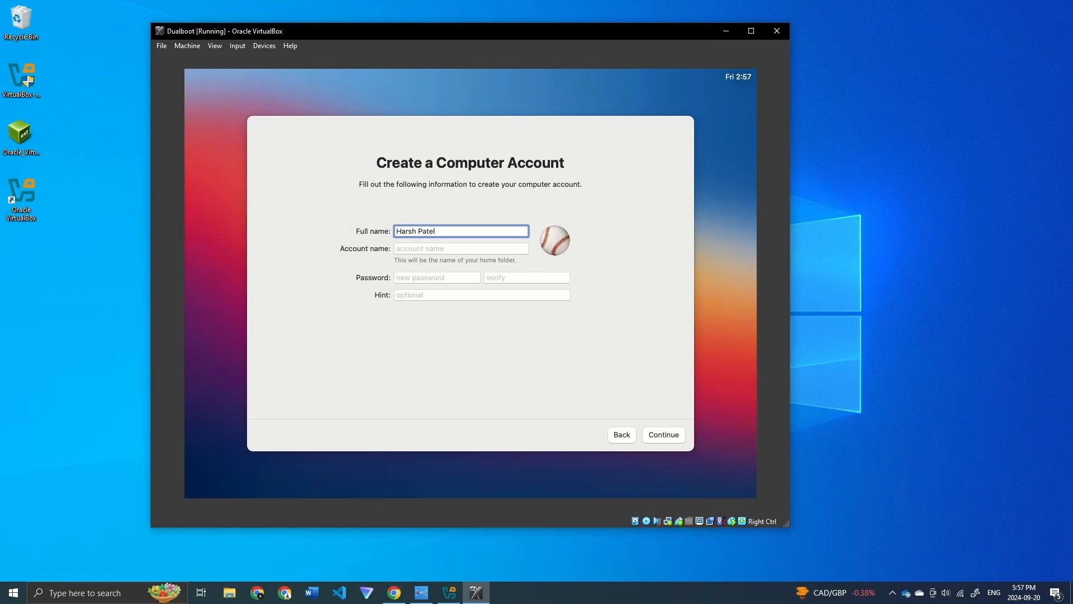
left_click(423, 249)
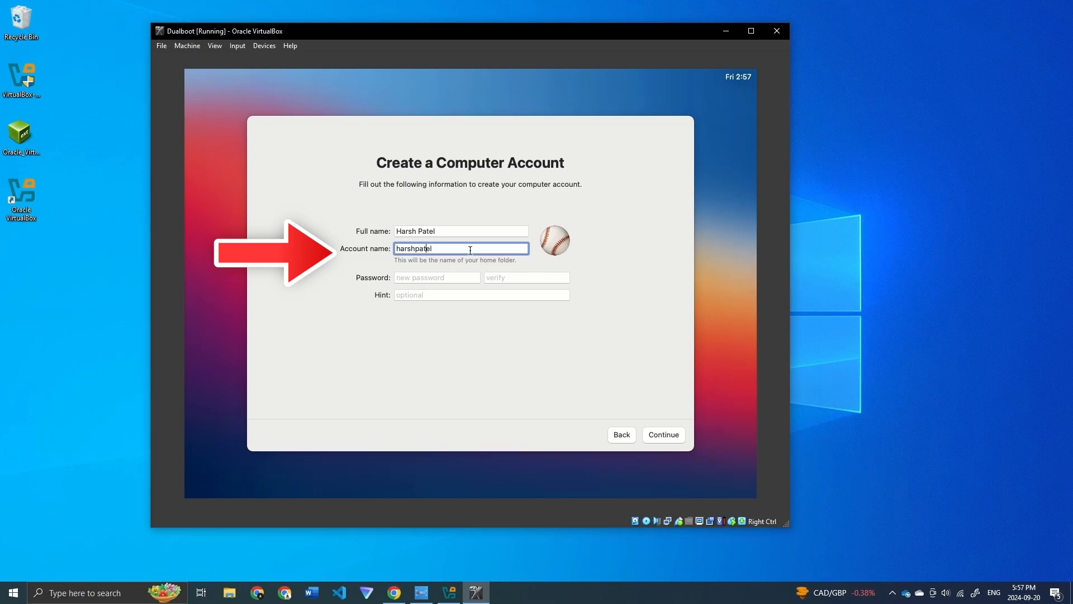
key("BackSpace")
key("BackSpace")
key("BackSpace")
key("BackSpace")
key("BackSpace")
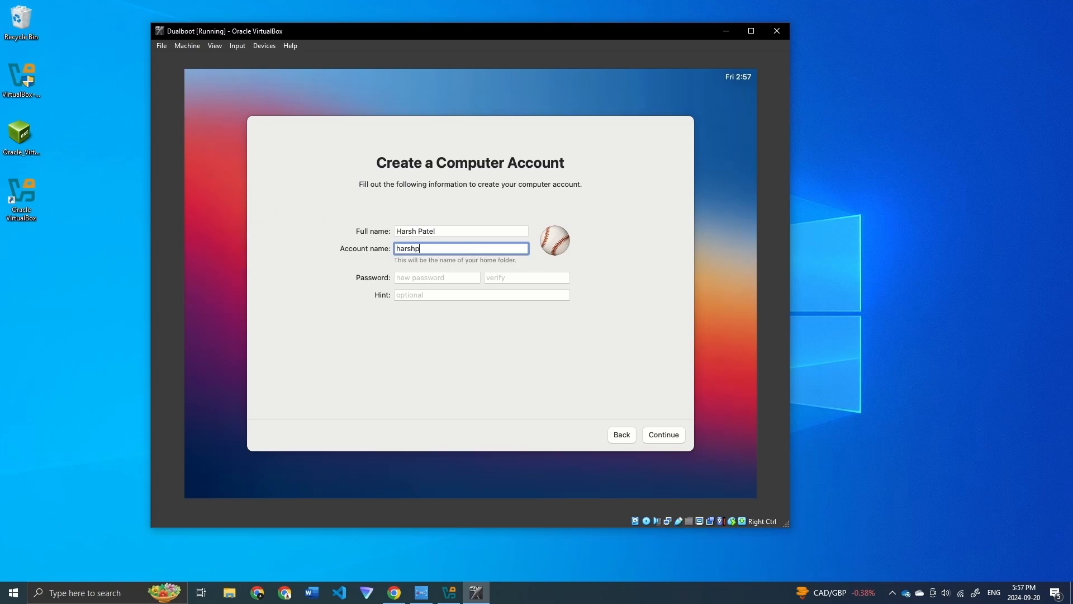
Step: Set and verify the account password, leave the hint blank, and submit
left_click(428, 279)
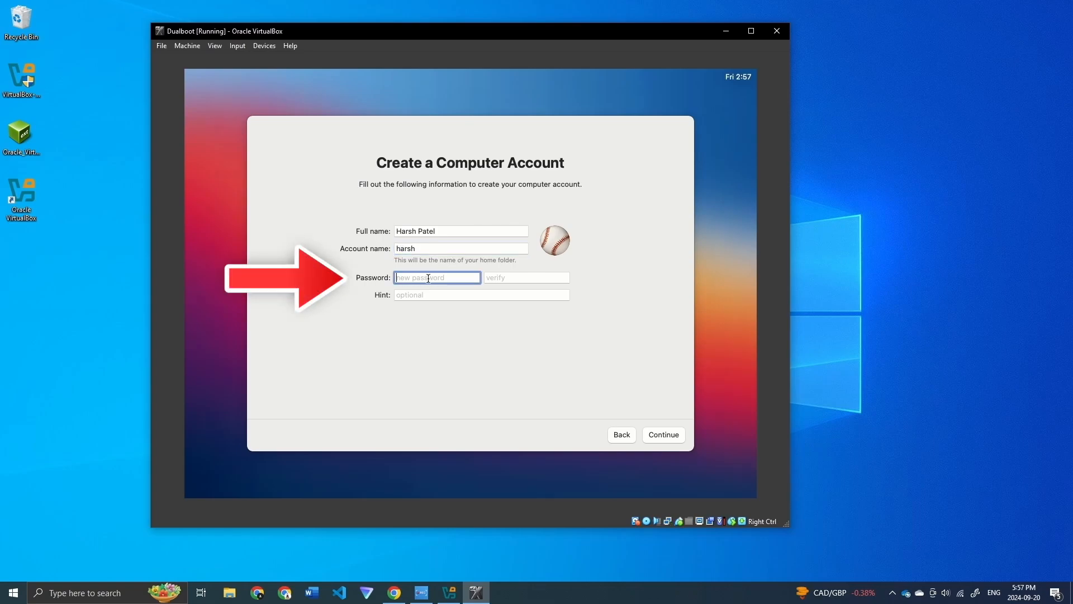
type("•••••••••")
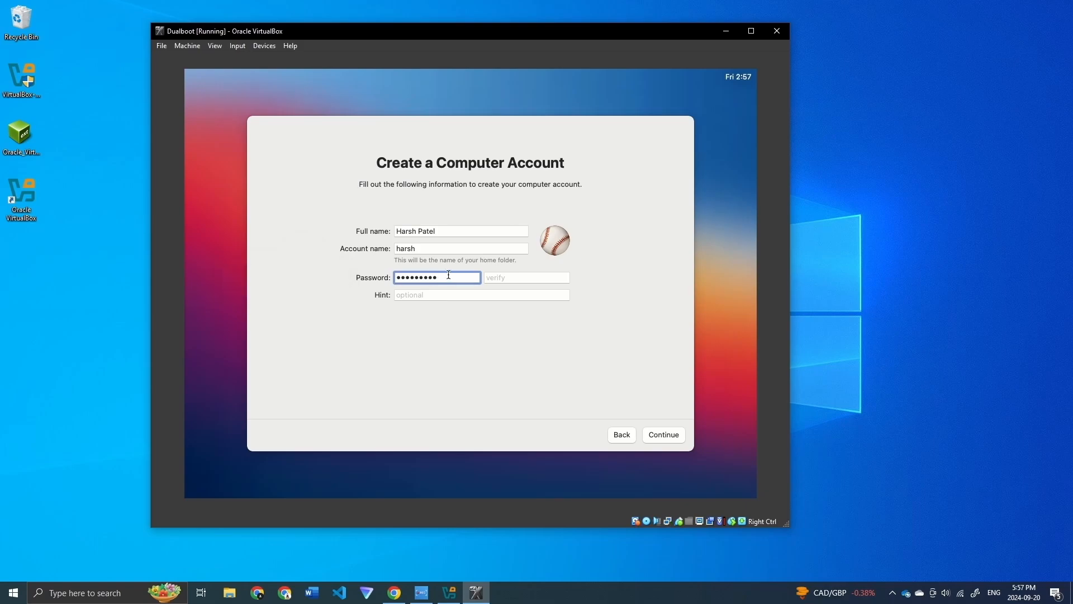
left_click(557, 278)
type("•••••••••")
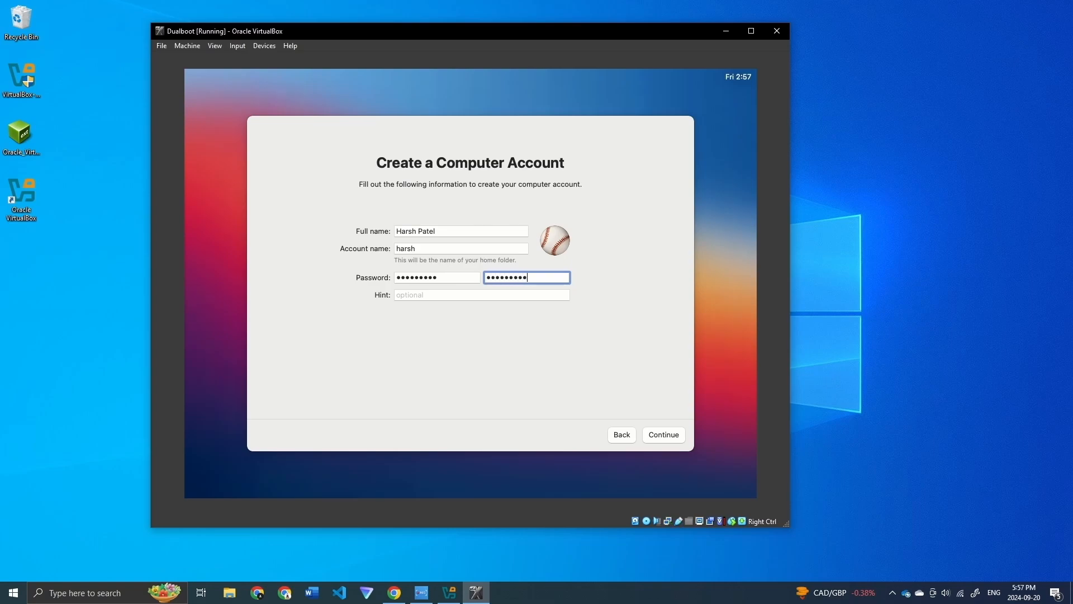
left_click(491, 295)
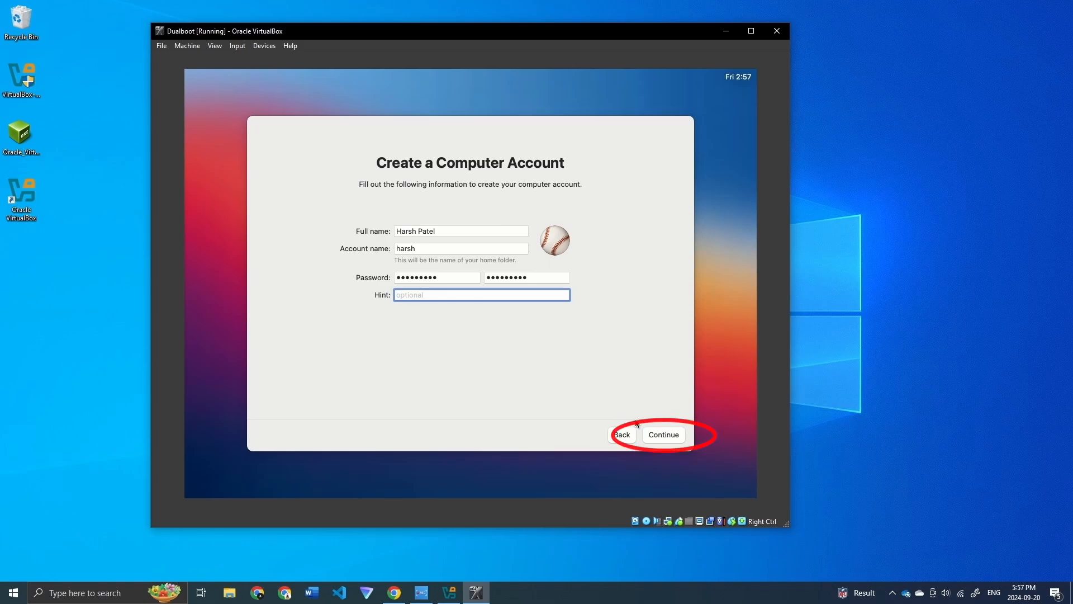
left_click(657, 435)
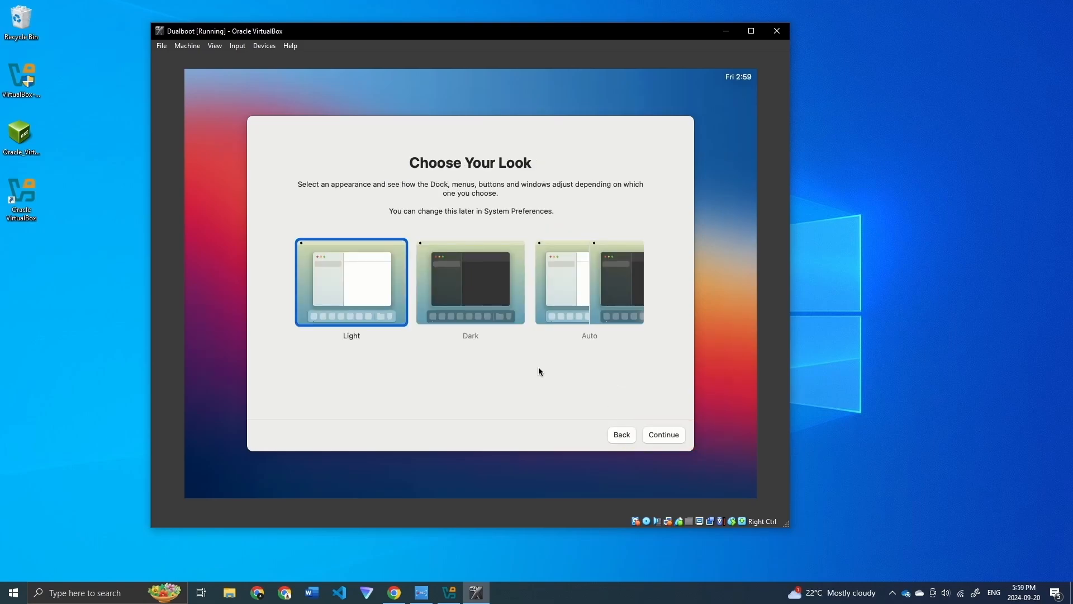
Step: Choose the Dark appearance and continue to finish macOS setup
left_click(476, 280)
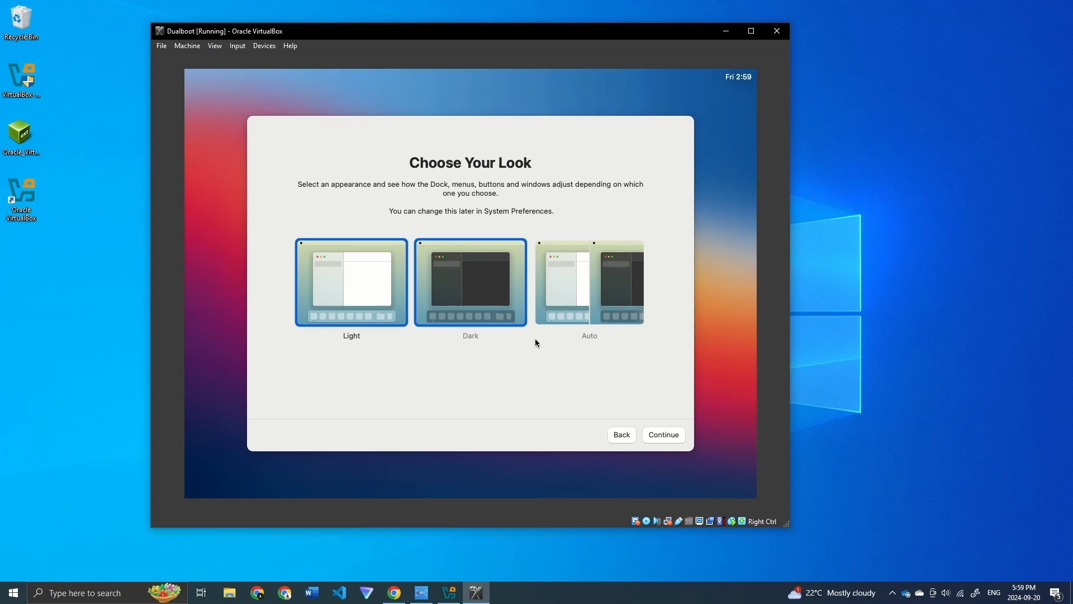
left_click(467, 337)
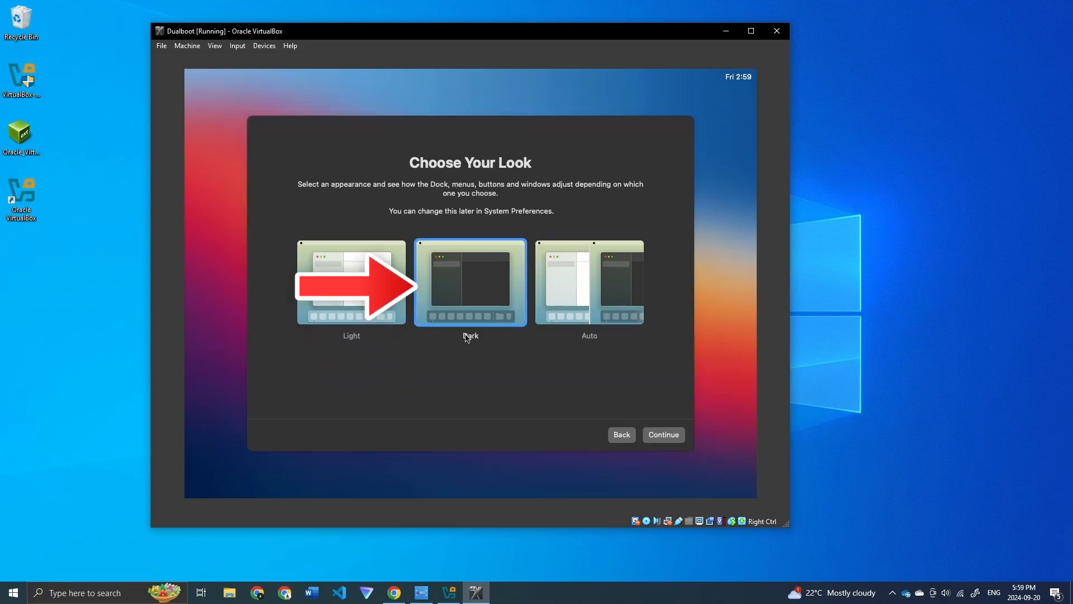
left_click(664, 439)
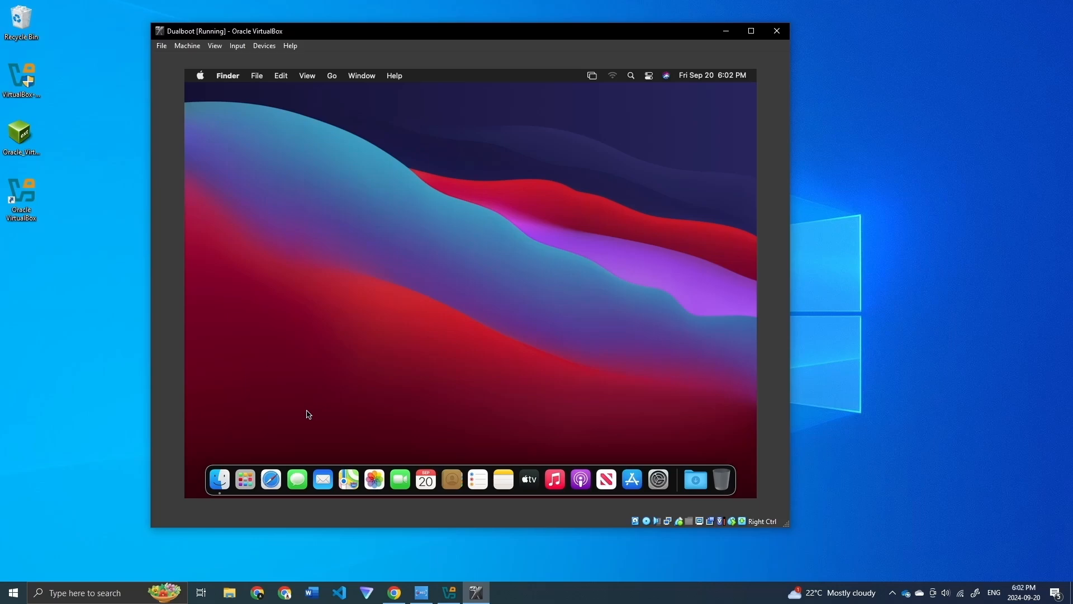
Step: Launch Safari in the macOS guest and load the Apple website
left_click(273, 478)
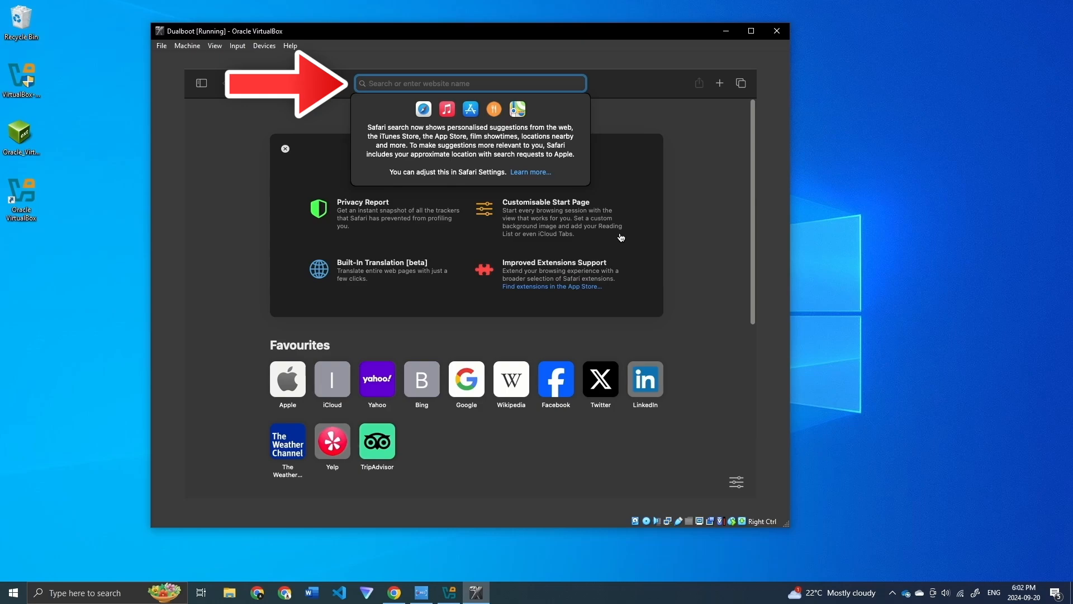
type("apple")
key("Return")
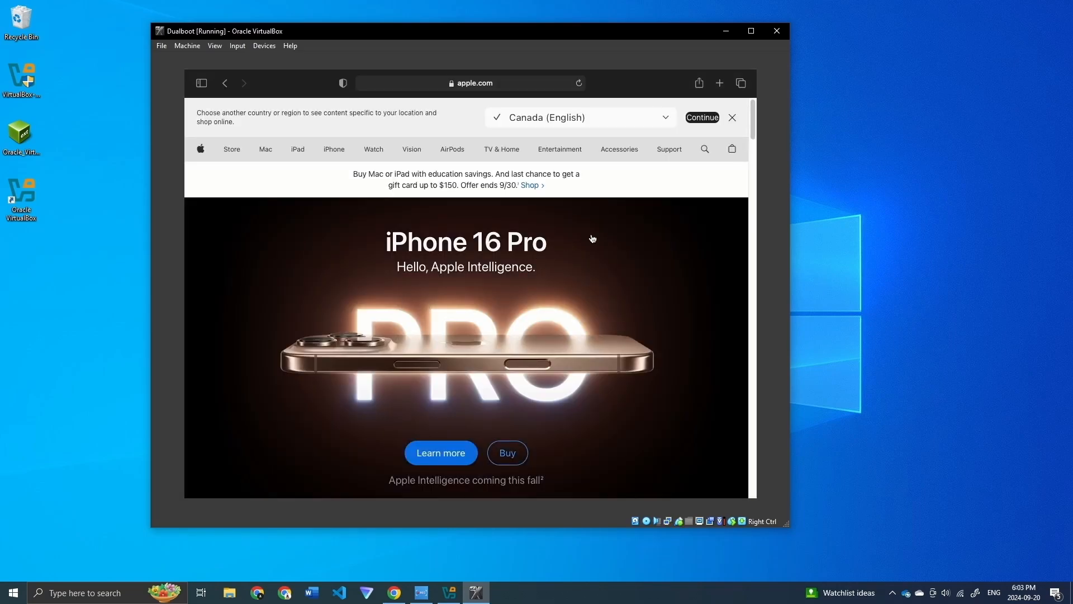
Step: Browse the iPad page, then close the Safari window
scroll(593, 239, "down", 10)
left_click(309, 149)
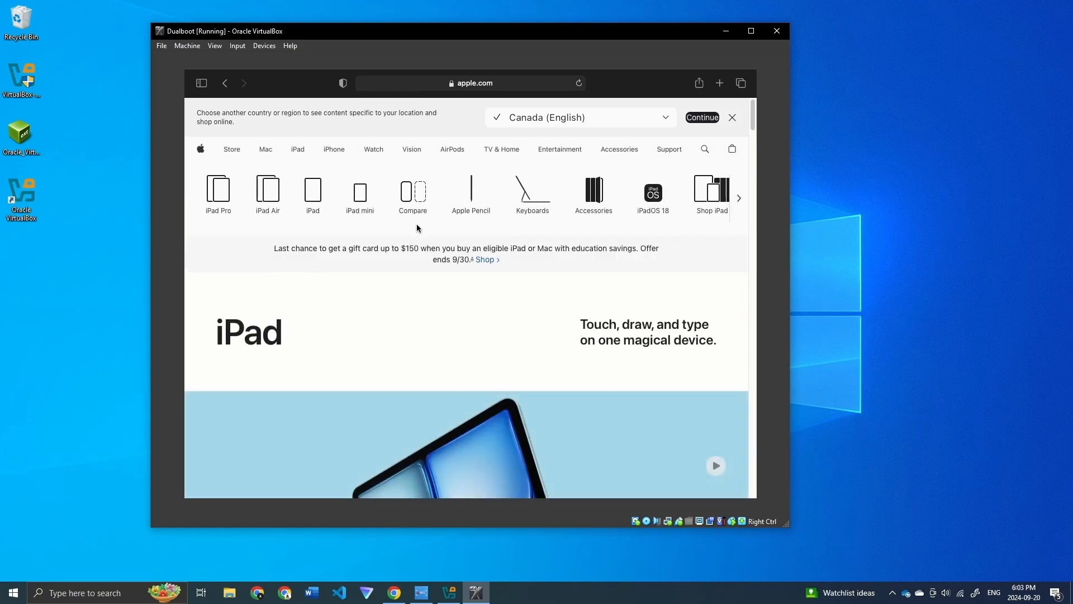
scroll(542, 300, "down", 10)
scroll(541, 300, "up", 4)
scroll(542, 300, "down", 10)
scroll(542, 300, "up", 9)
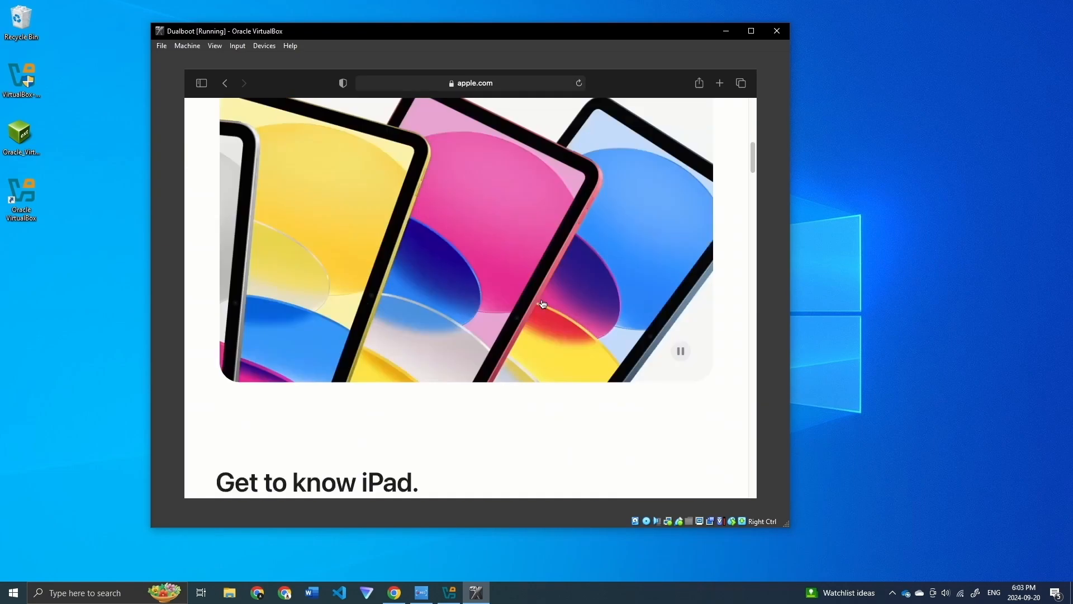
scroll(467, 210, "up", 5)
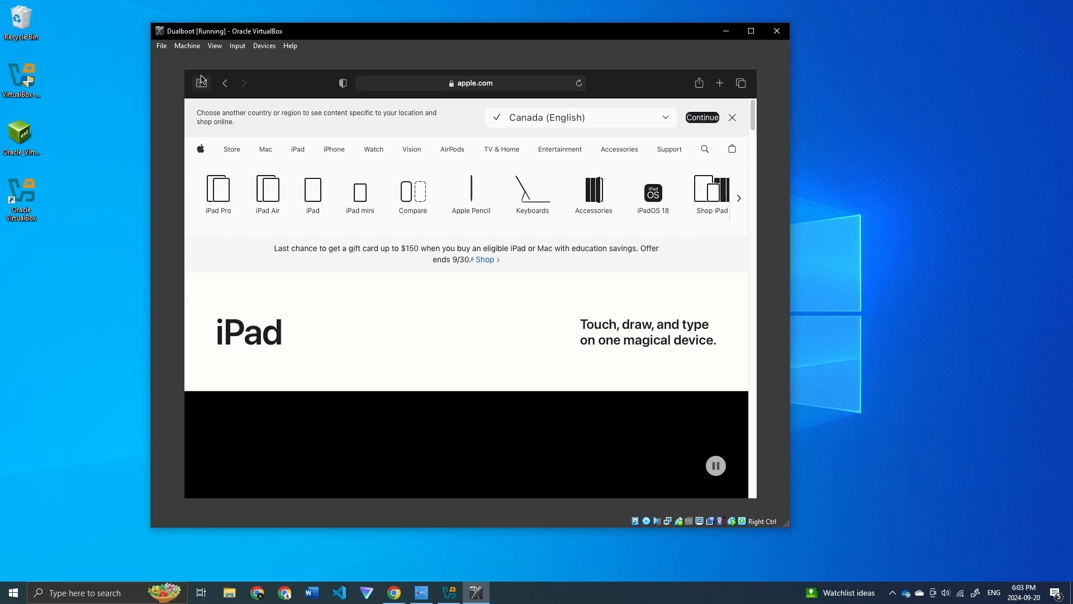
mouse_move(202, 70)
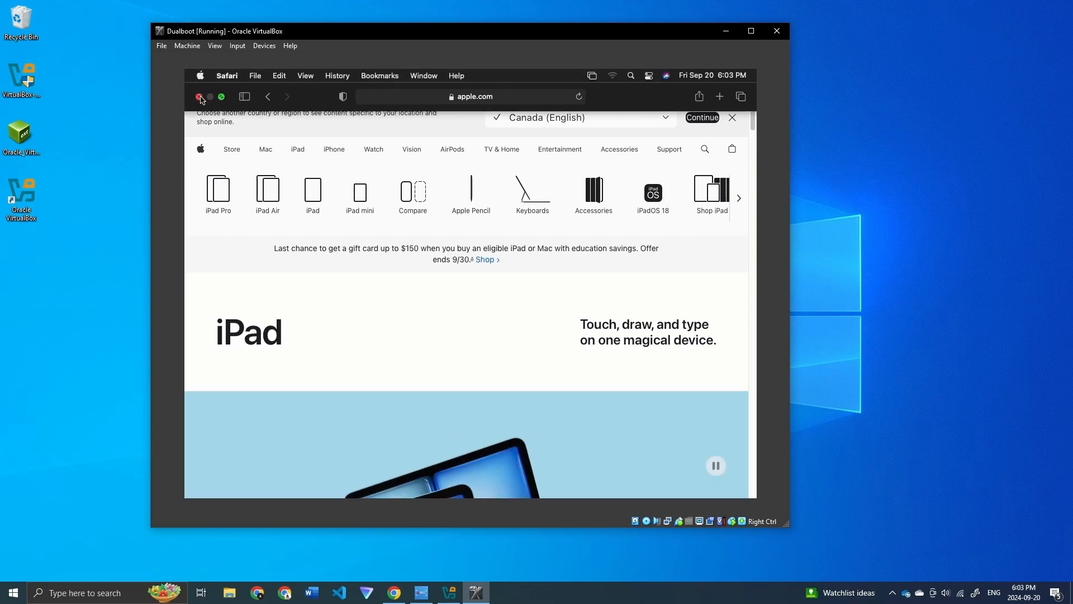
left_click(200, 97)
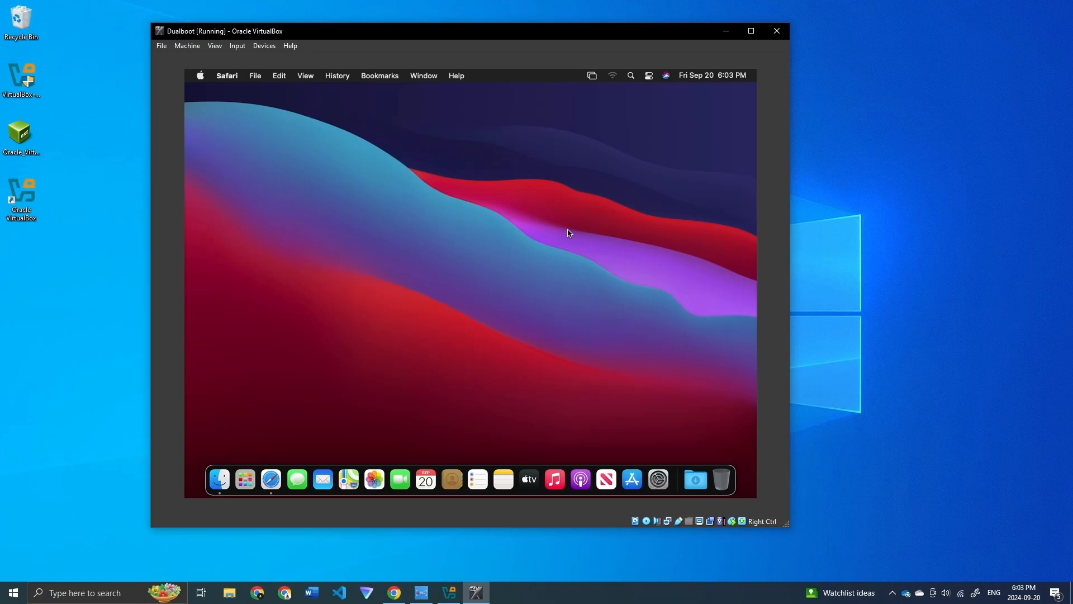
Step: Maximize the VM window and shut down macOS with 'Reopen windows when logging back in' unchecked
left_click(751, 33)
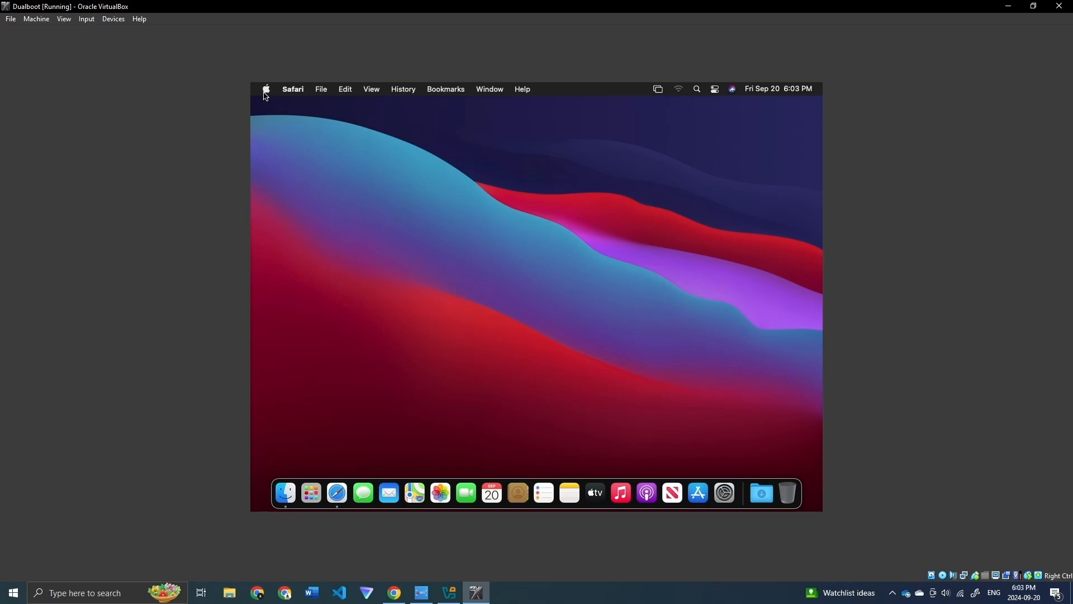
left_click(267, 90)
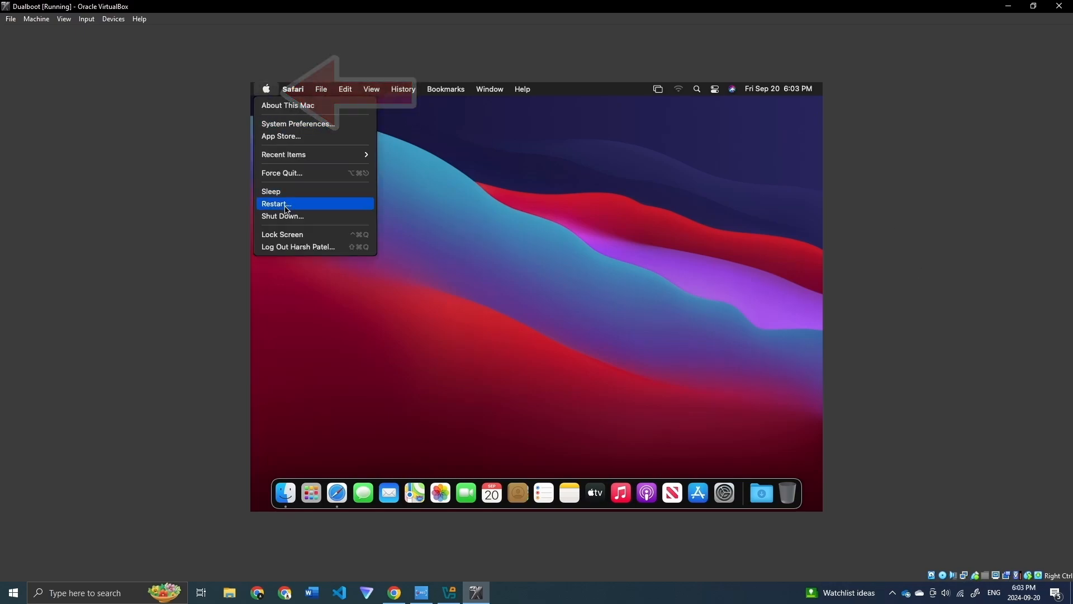
left_click(291, 222)
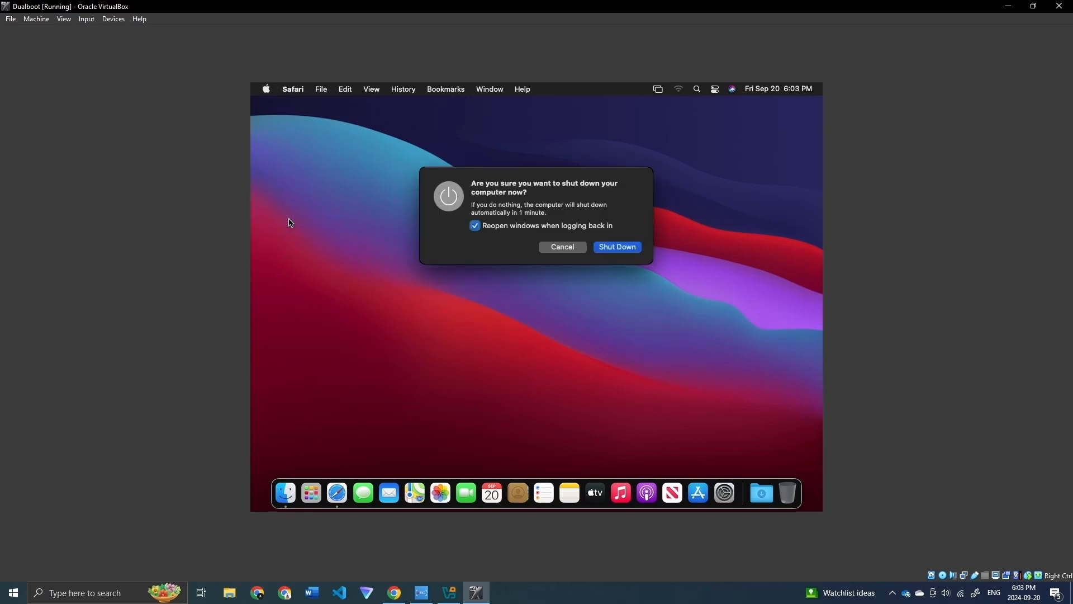
left_click(475, 225)
left_click(618, 247)
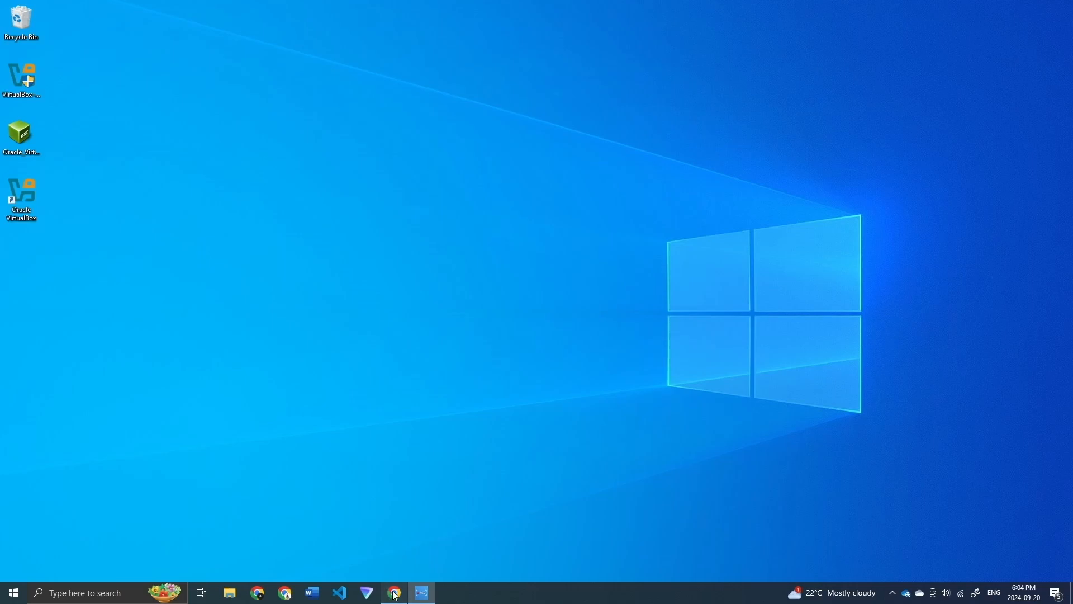
Step: Return to Chrome, close the VirtualBox downloads tab, and scroll Commands.txt to the resolution section
left_click(395, 593)
left_click(523, 304)
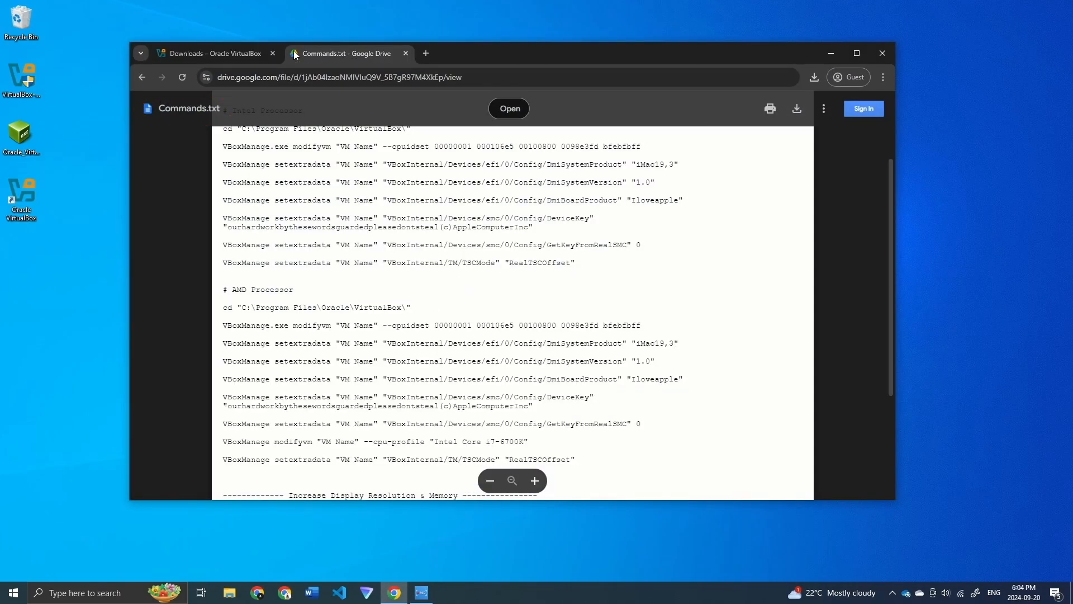
left_click(272, 53)
scroll(515, 304, "down", 2)
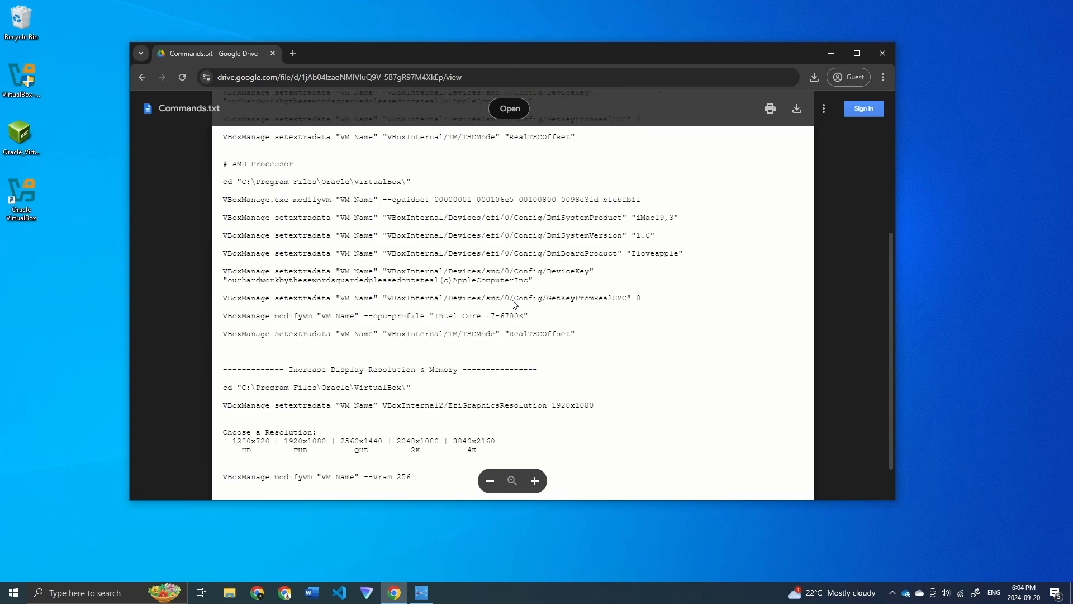
scroll(515, 305, "down", 1)
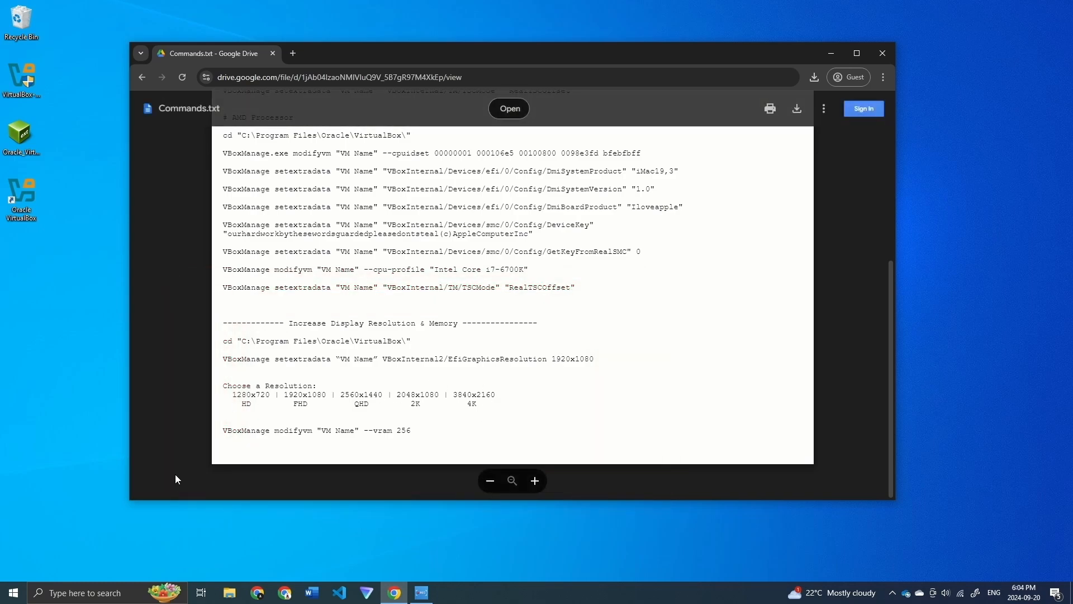
Step: Search for cmd and run Command Prompt as administrator
left_click(84, 592)
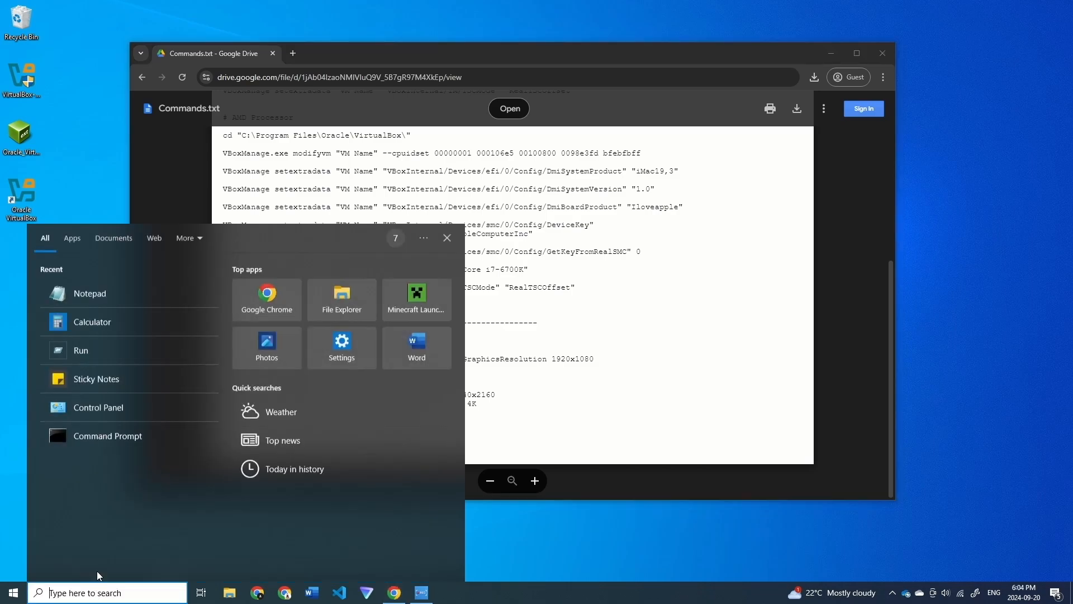
right_click(141, 436)
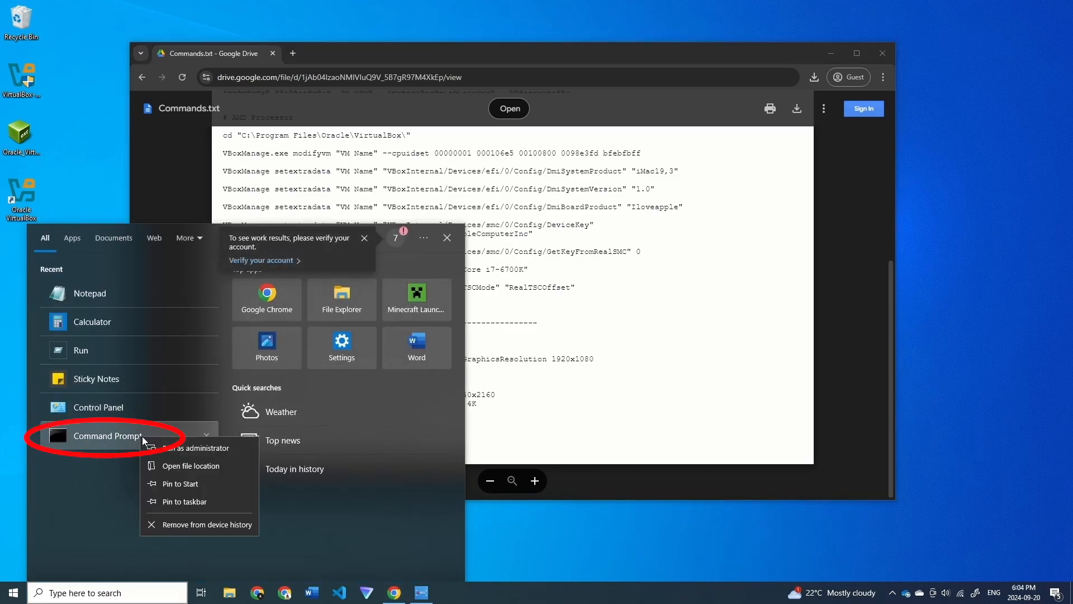
left_click(176, 447)
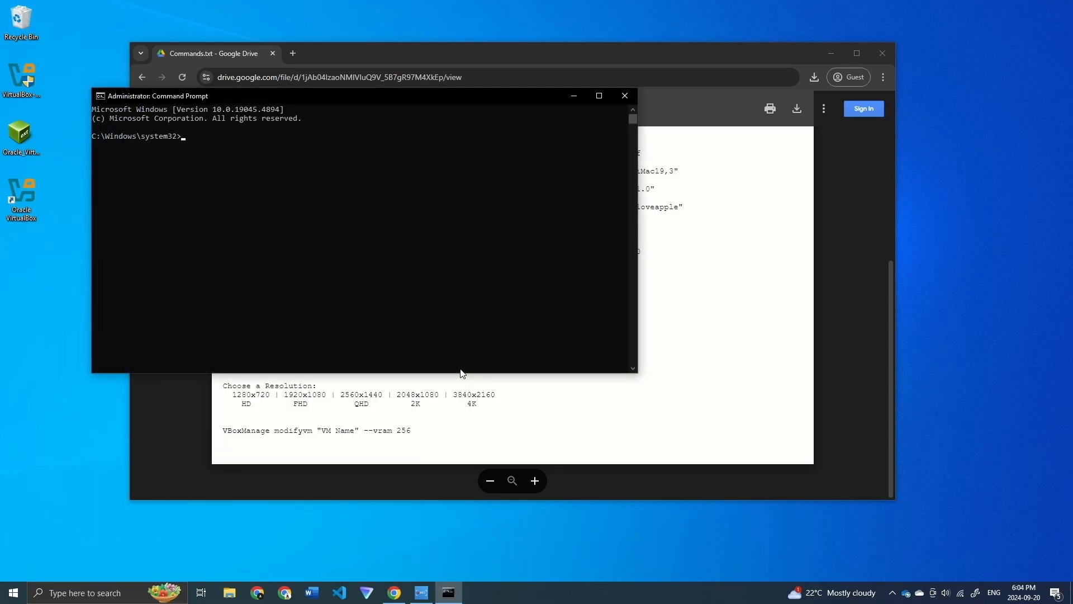
Step: Paste the cd and setextradata commands, set VM name to DualBoot, and run the 1920x1080 resolution command
left_click(543, 437)
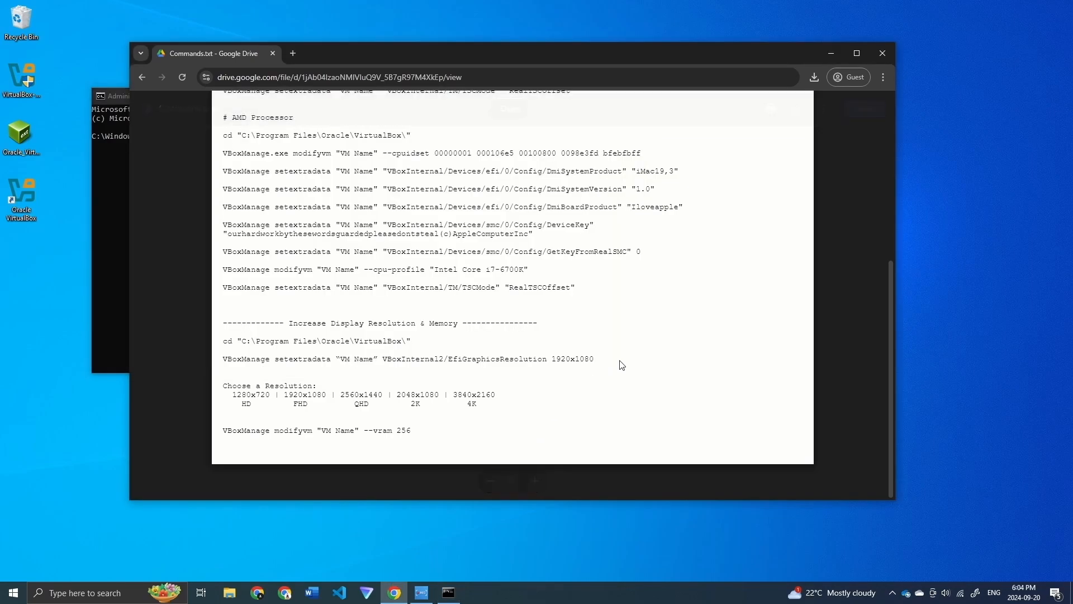
left_click_drag(605, 359, 215, 347)
key("super+c")
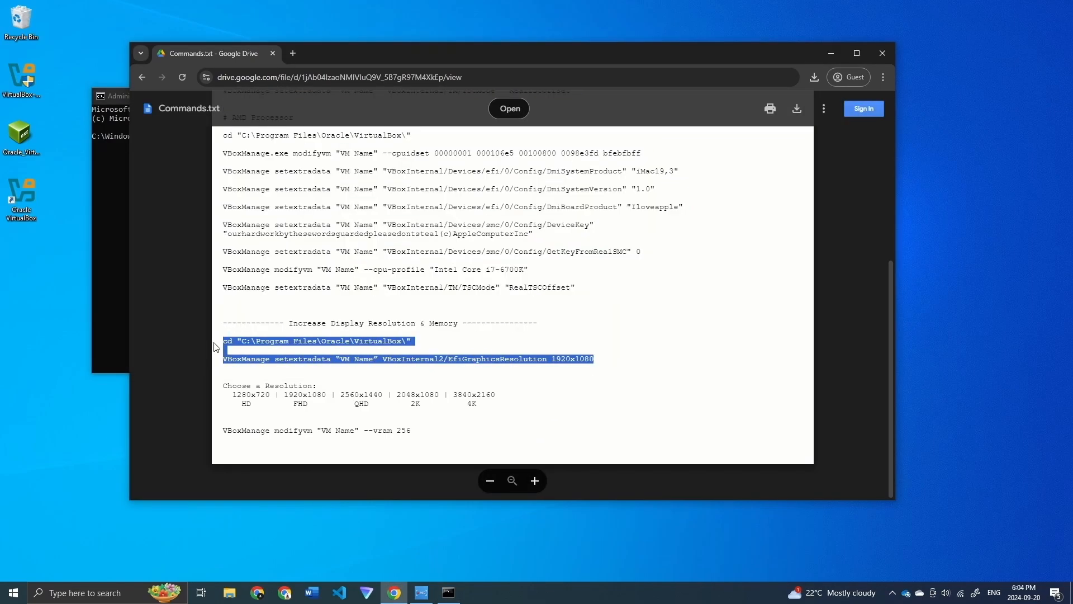
left_click(119, 243)
right_click(188, 132)
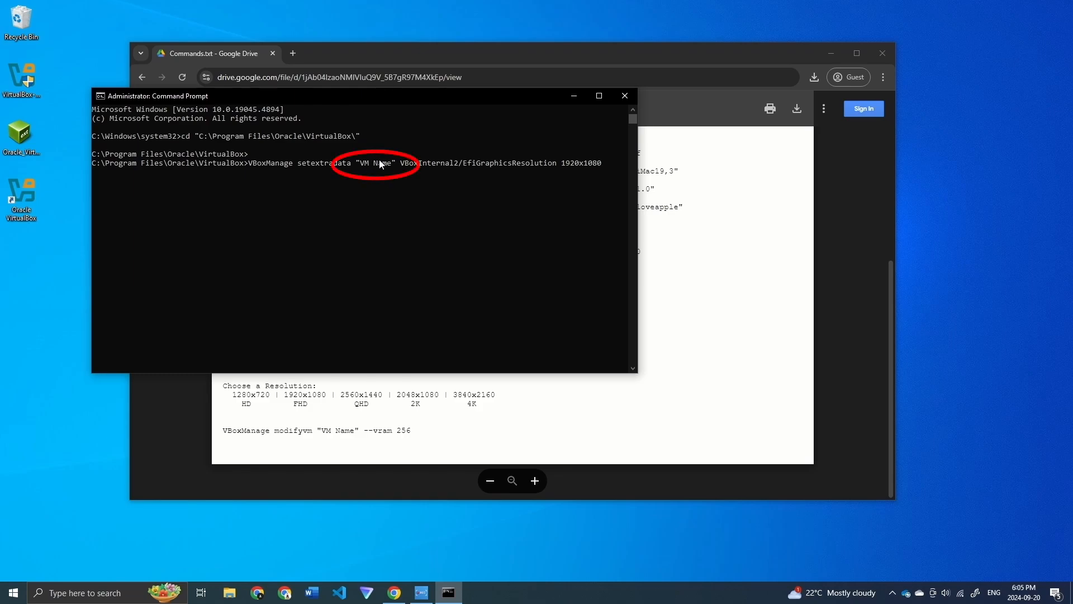
key("Left")
key("Left")
key("Left")
key("Left")
key("Left")
key("Left")
key("Left")
key("Left")
key("Left")
key("Left")
key("Left")
key("Left")
key("Left")
key("Left")
key("Left")
key("Left")
key("Left")
key("Left")
key("Left")
key("Left")
key("BackSpace")
key("BackSpace")
key("BackSpace")
key("BackSpace")
key("BackSpace")
key("BackSpace")
key("BackSpace")
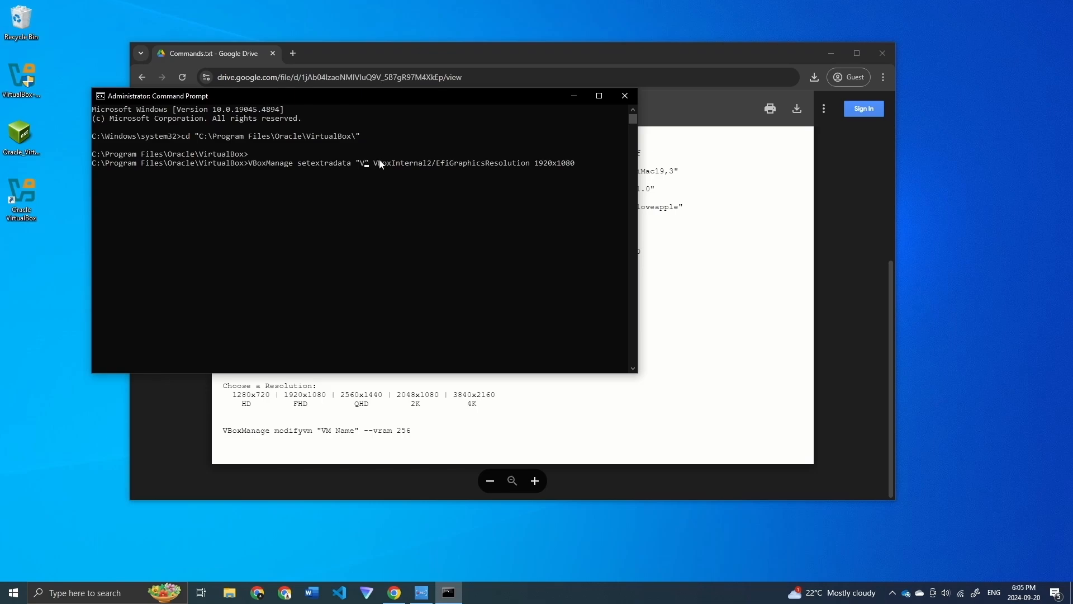
type("DualBoot")
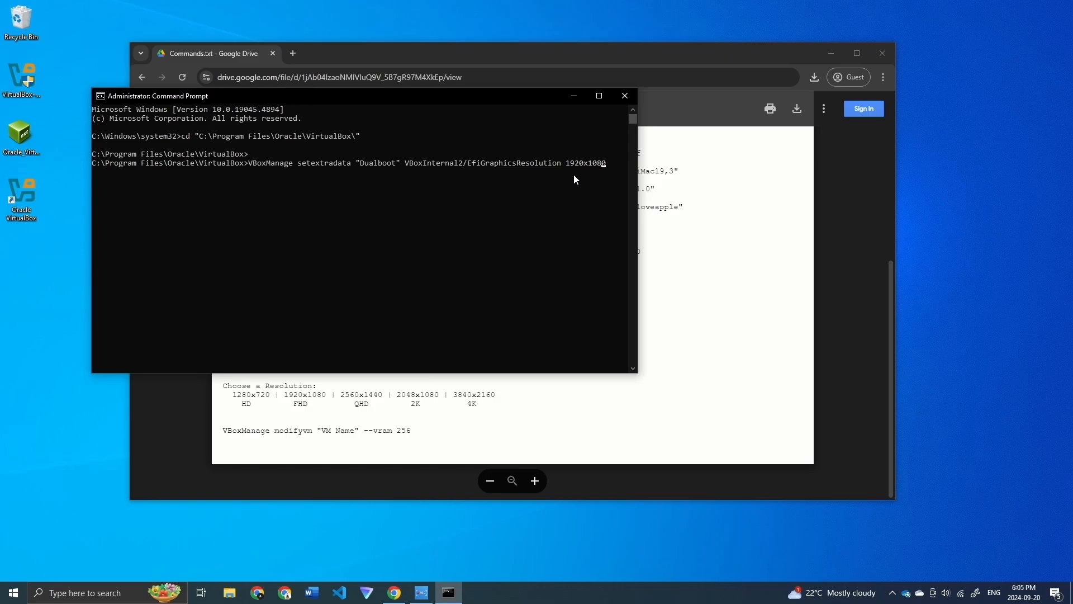
key("Return")
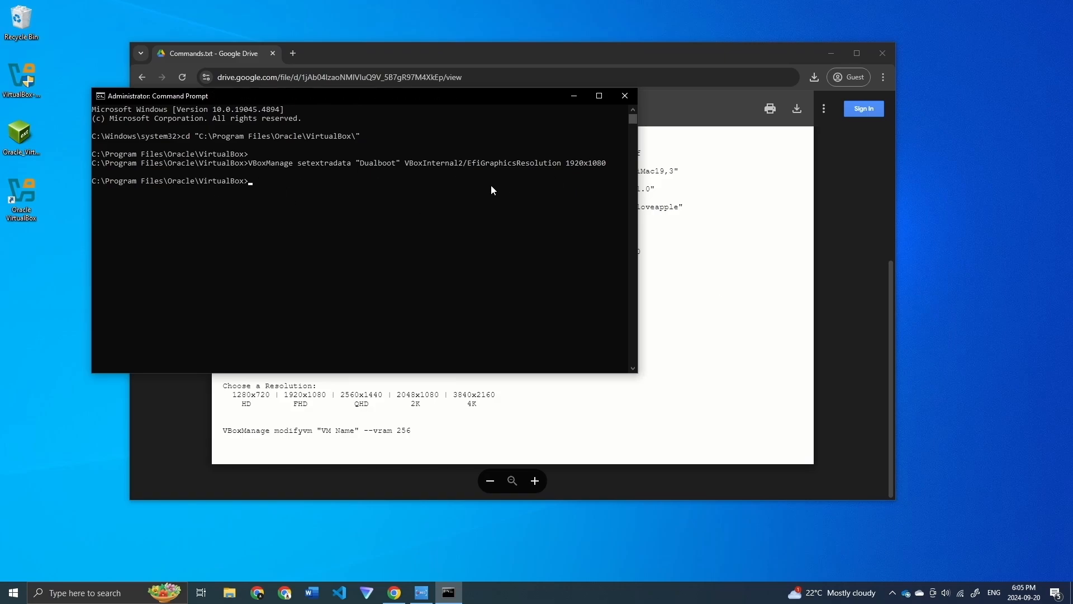
Step: Run VBoxManage modifyvm "Dualboot" --vram 256, then close Command Prompt
left_click(794, 340)
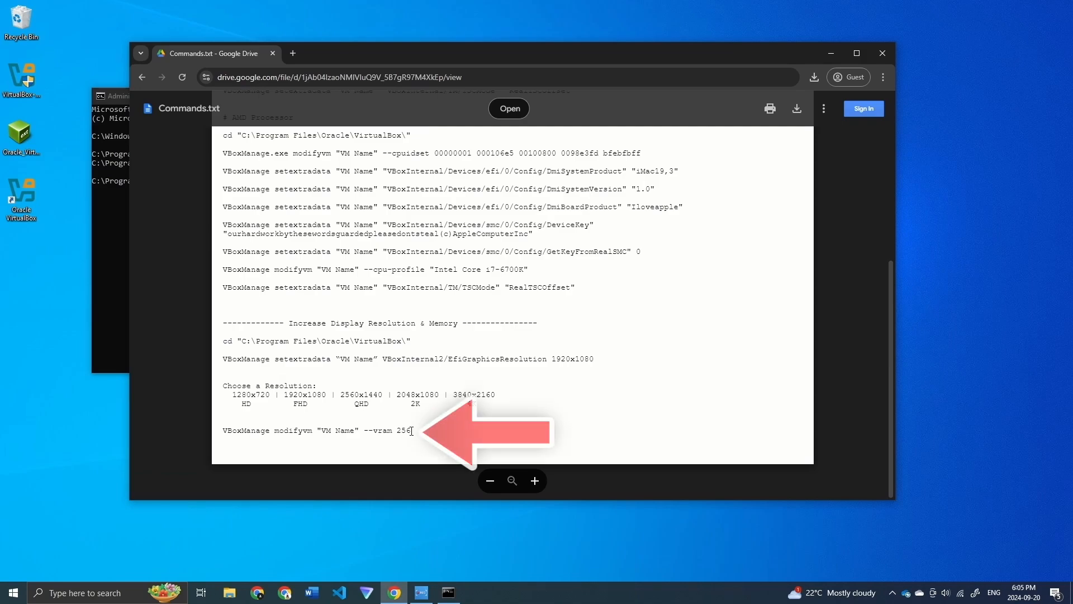
left_click_drag(411, 431, 233, 429)
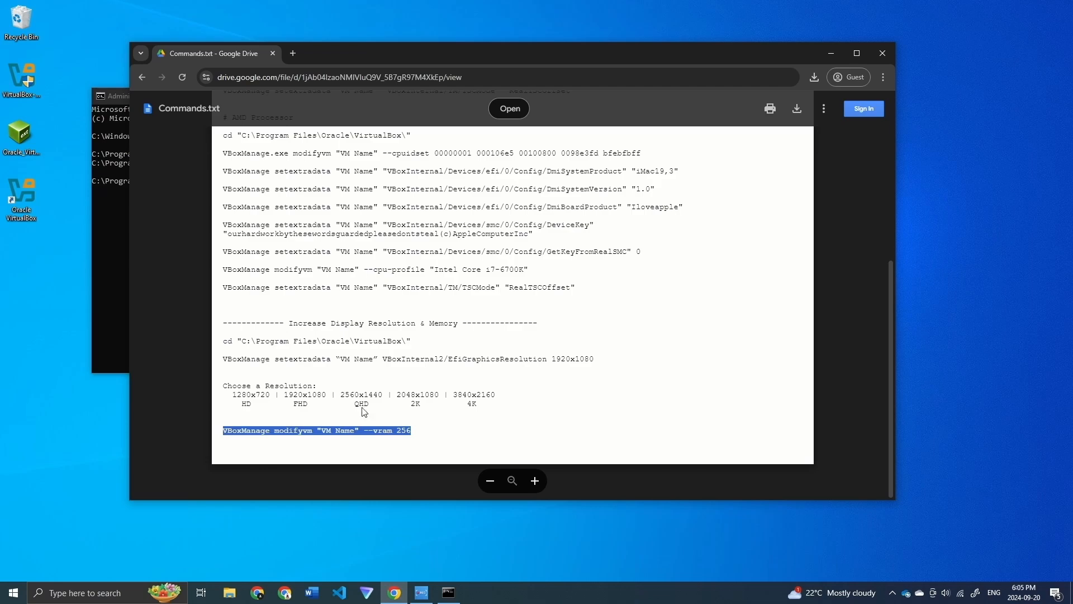
left_click(116, 290)
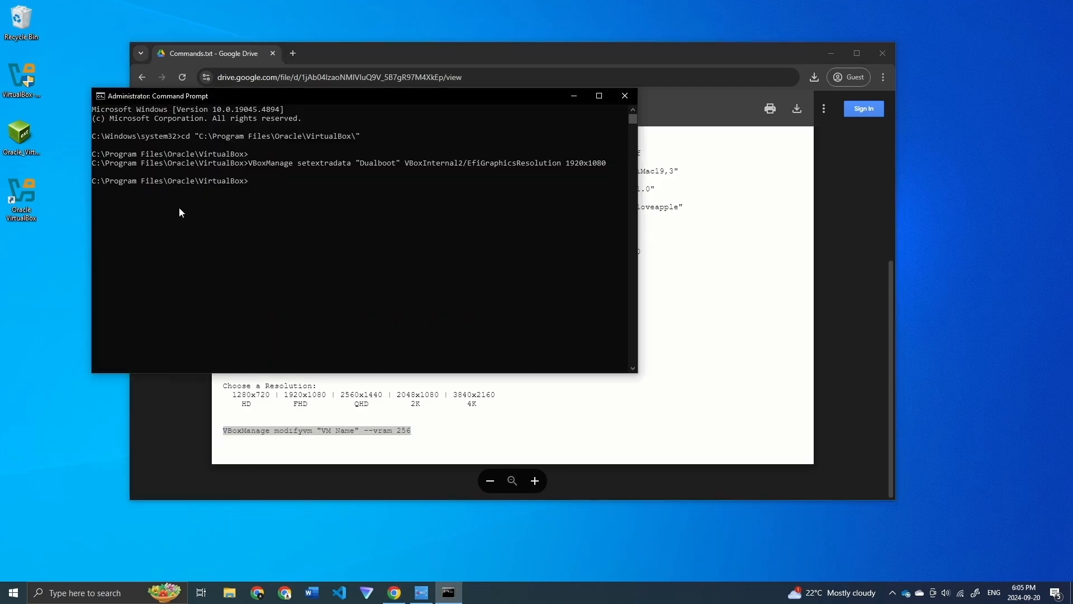
right_click(249, 180)
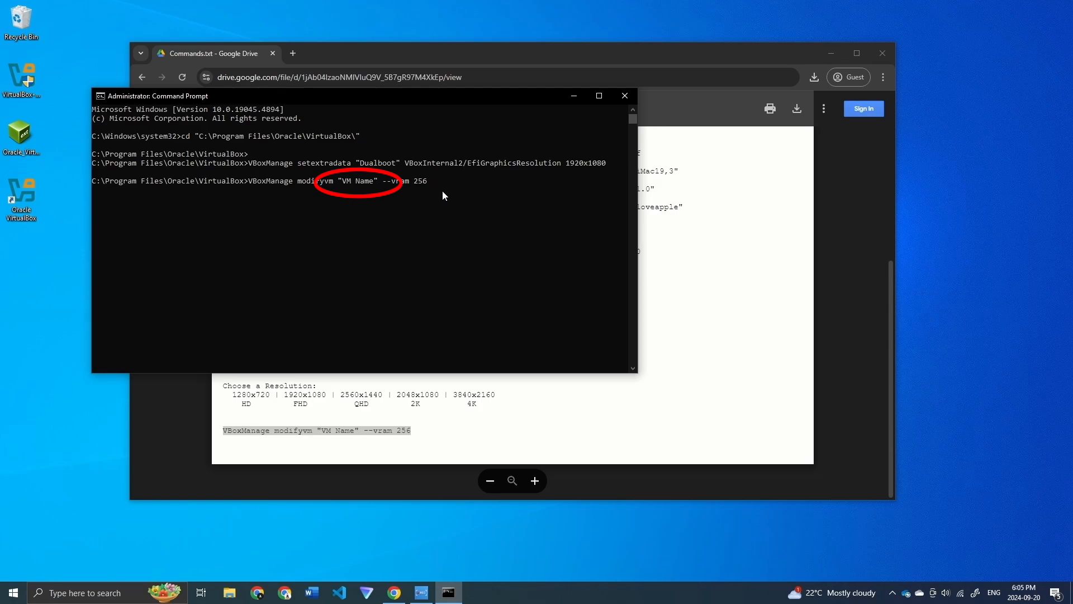
key("BackSpace")
key("BackSpace")
key("BackSpace")
key("BackSpace")
key("BackSpace")
key("BackSpace")
key("BackSpace")
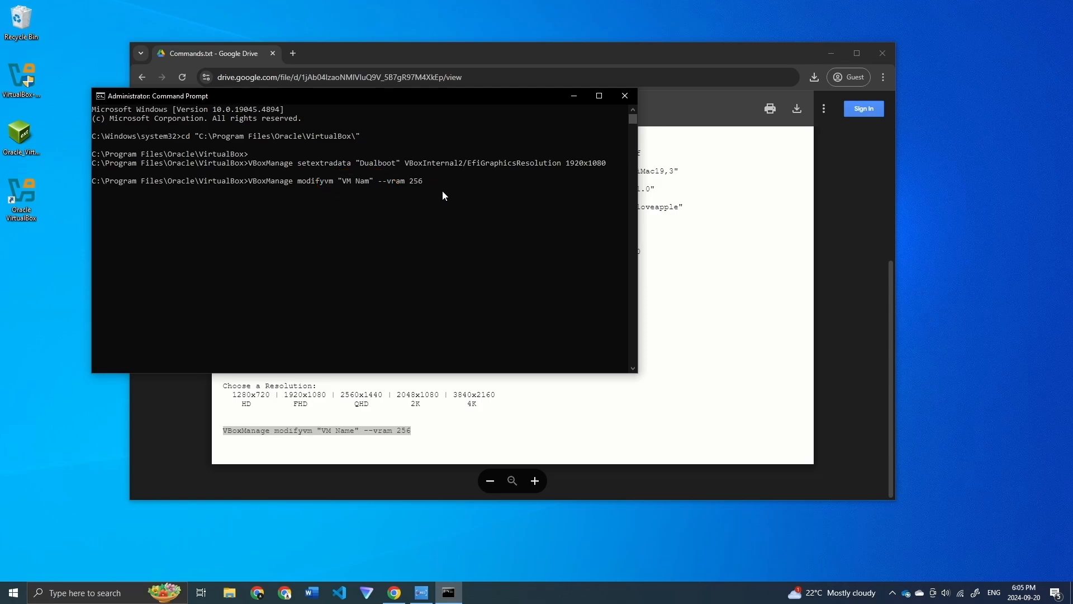
type("Dualboot")
key("Return")
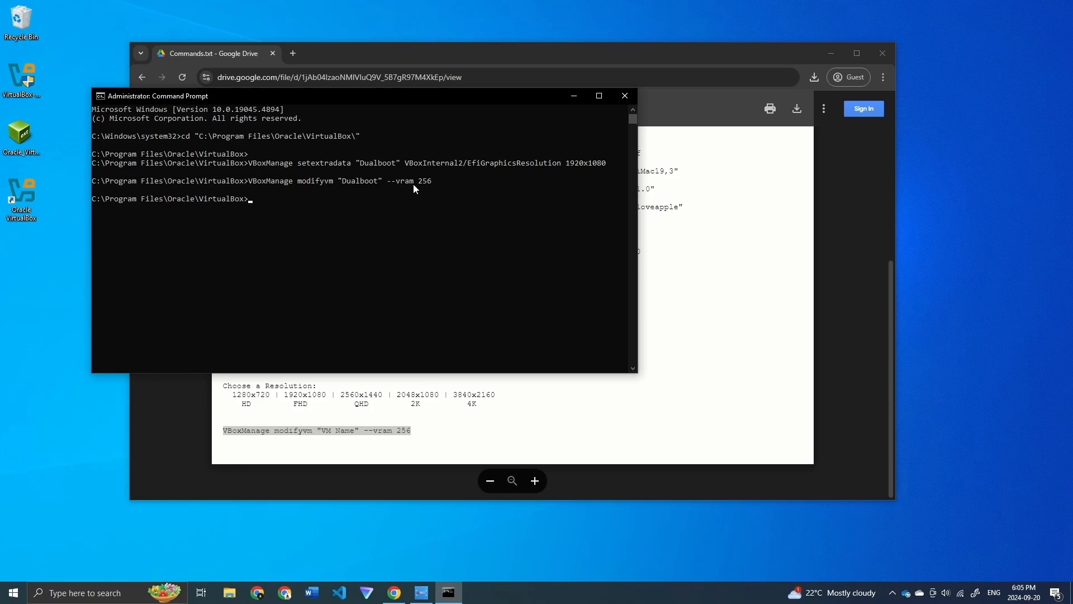
left_click(625, 95)
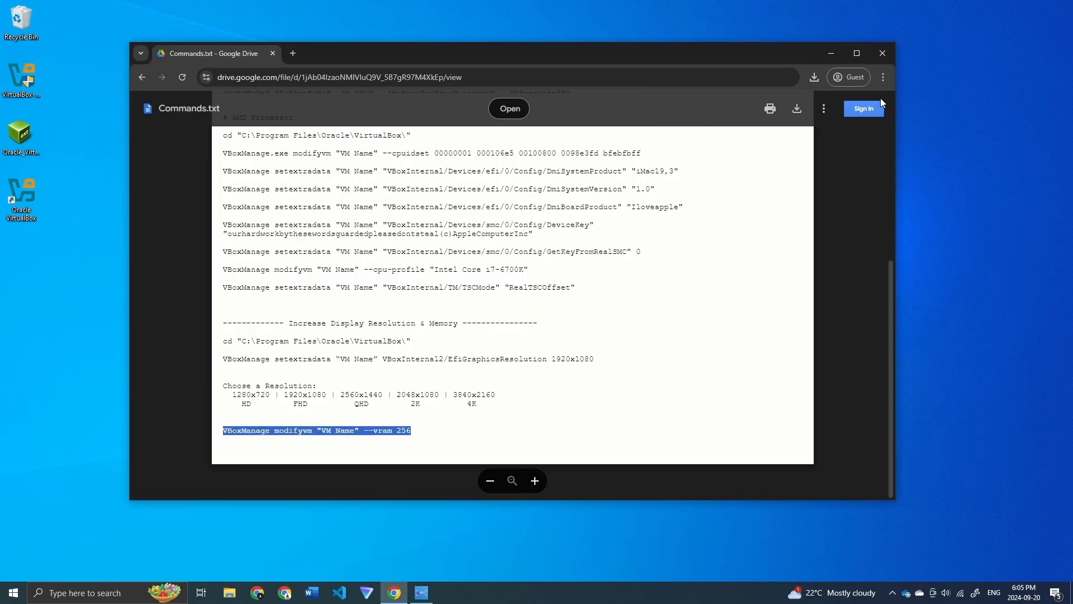
Step: Start the Dualboot VM from VirtualBox Manager in full-screen mode and log in with the account password
left_click(877, 57)
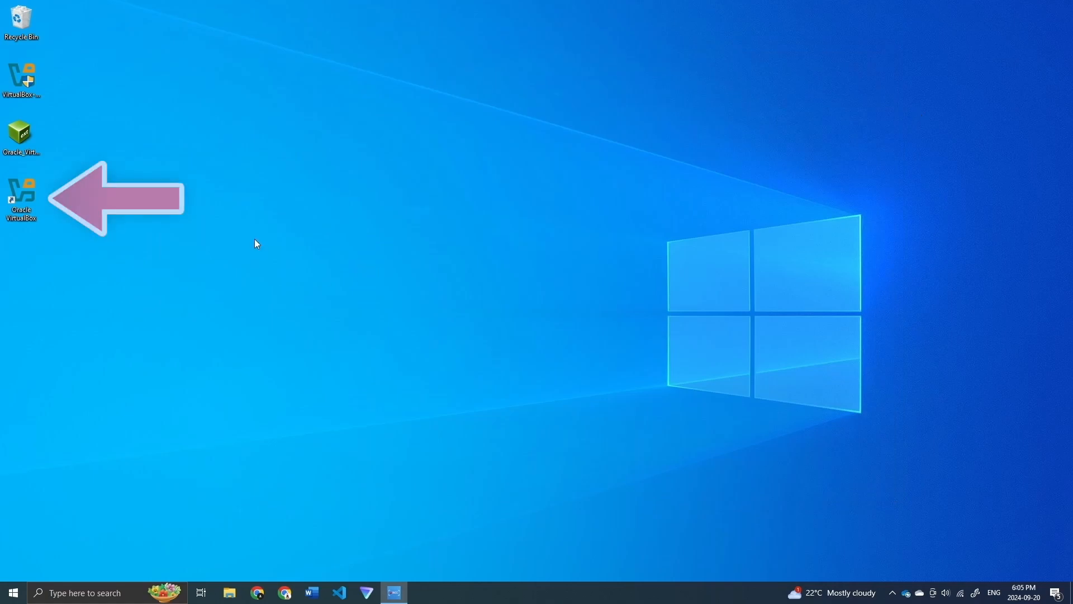
double_click(32, 192)
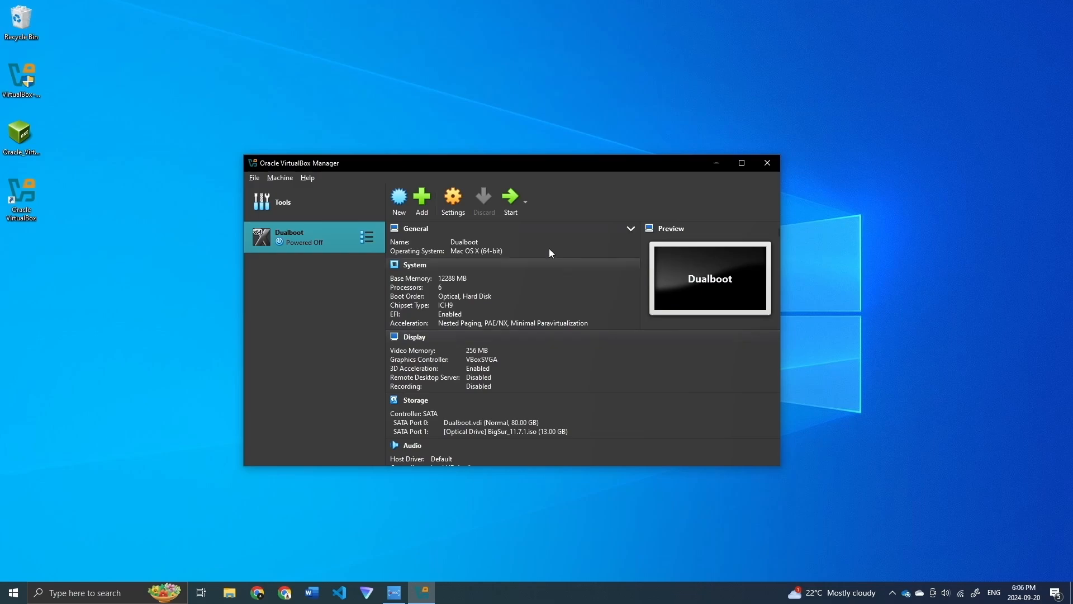
left_click(509, 200)
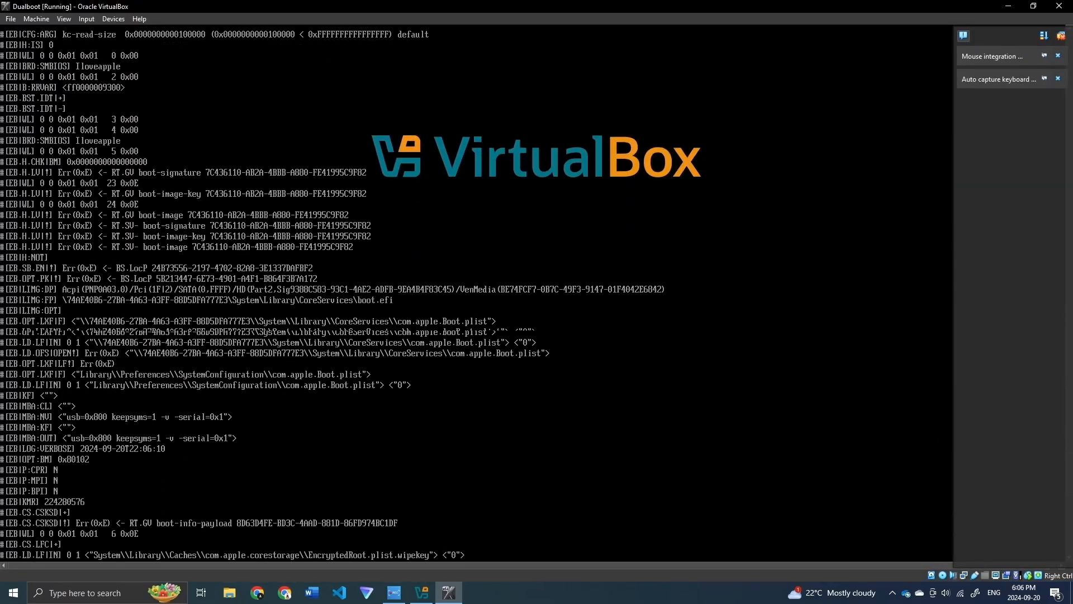
left_click(64, 19)
left_click(75, 31)
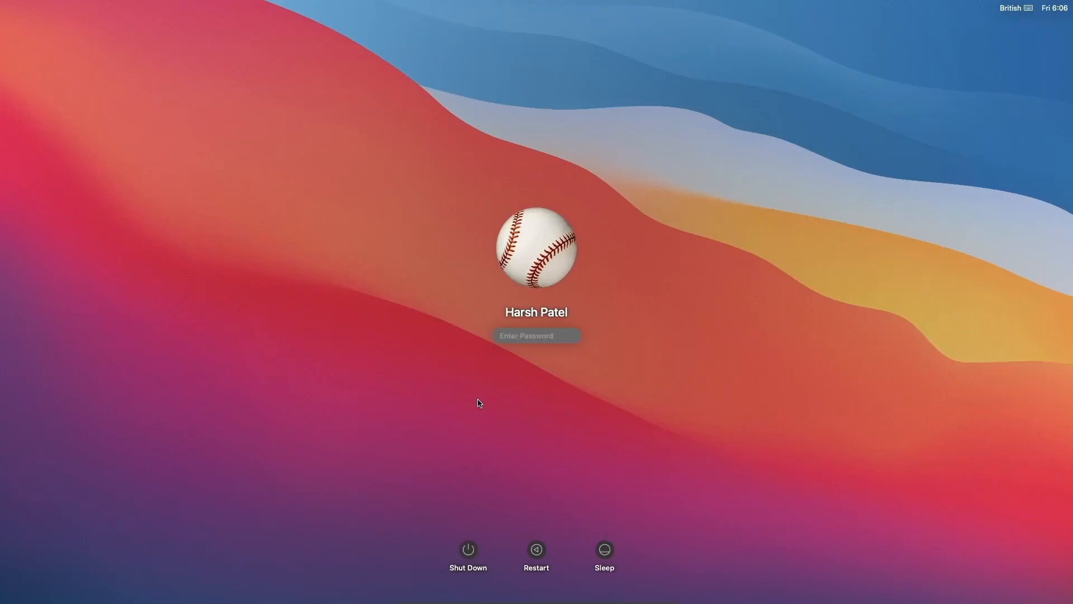
type("•••••••••")
key("Return")
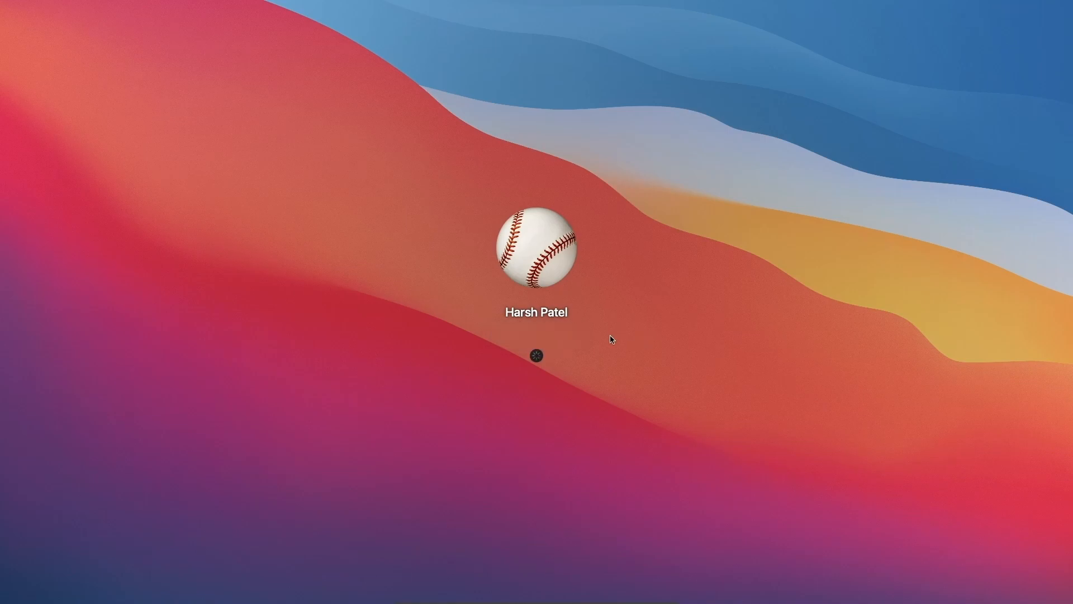
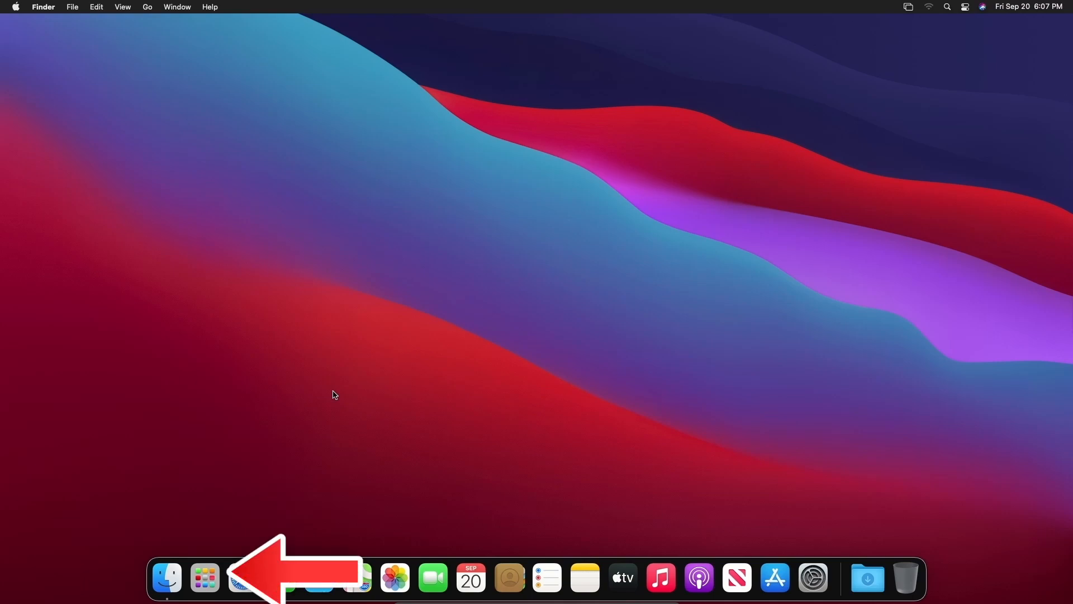
Step: Search Launchpad for 'ches' and launch the Chess app
left_click(214, 581)
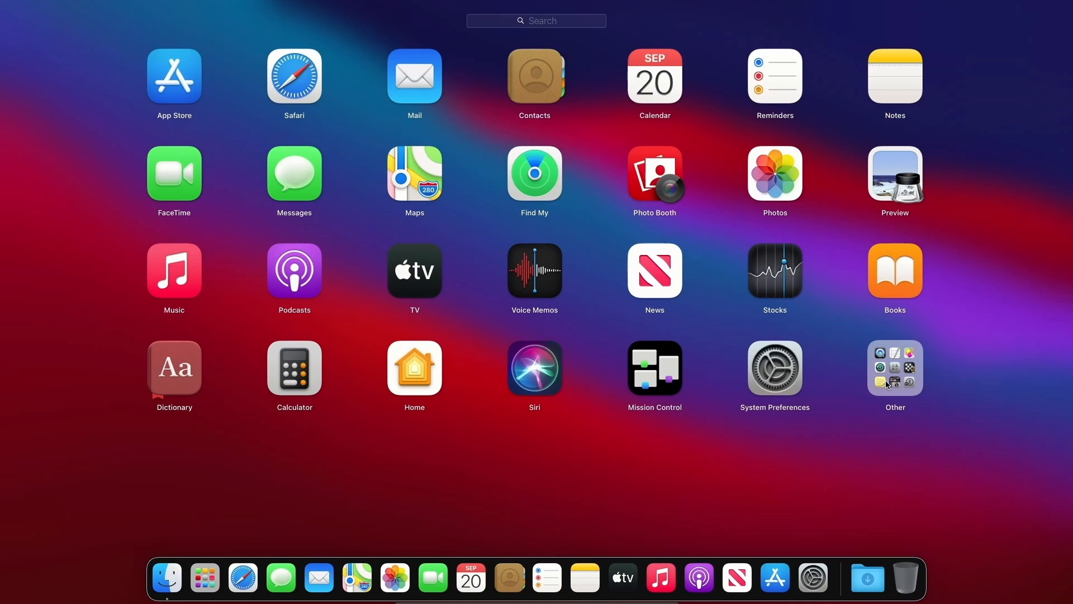
left_click(557, 24)
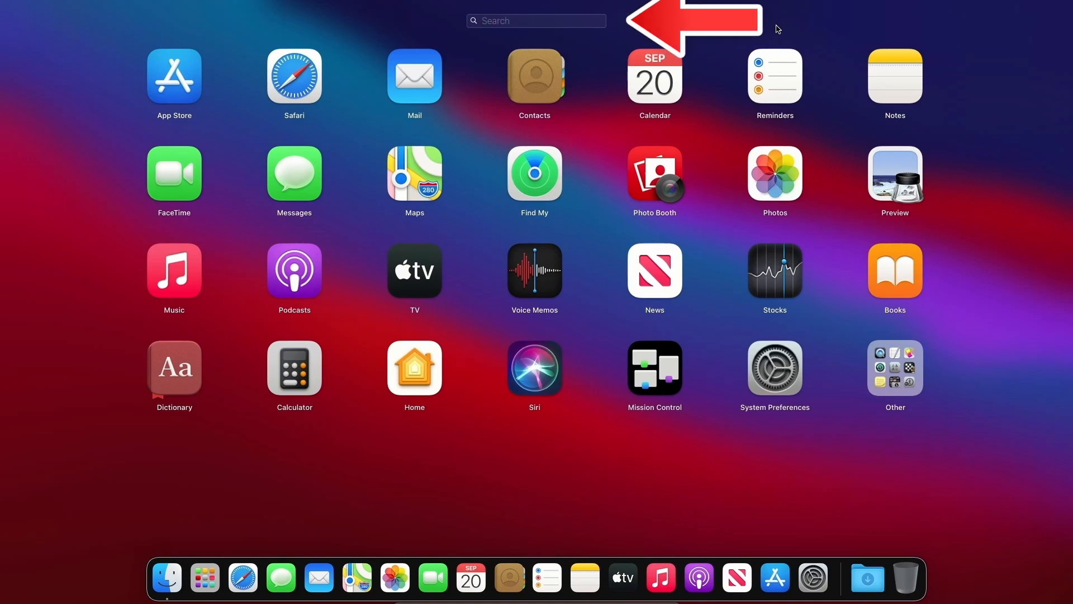
type("ches")
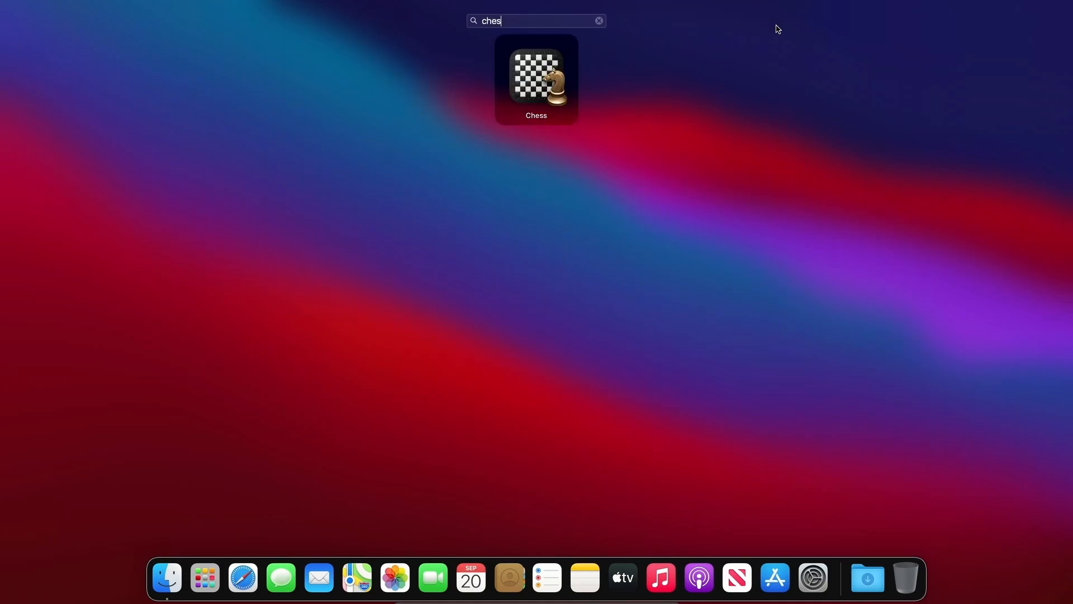
left_click(542, 90)
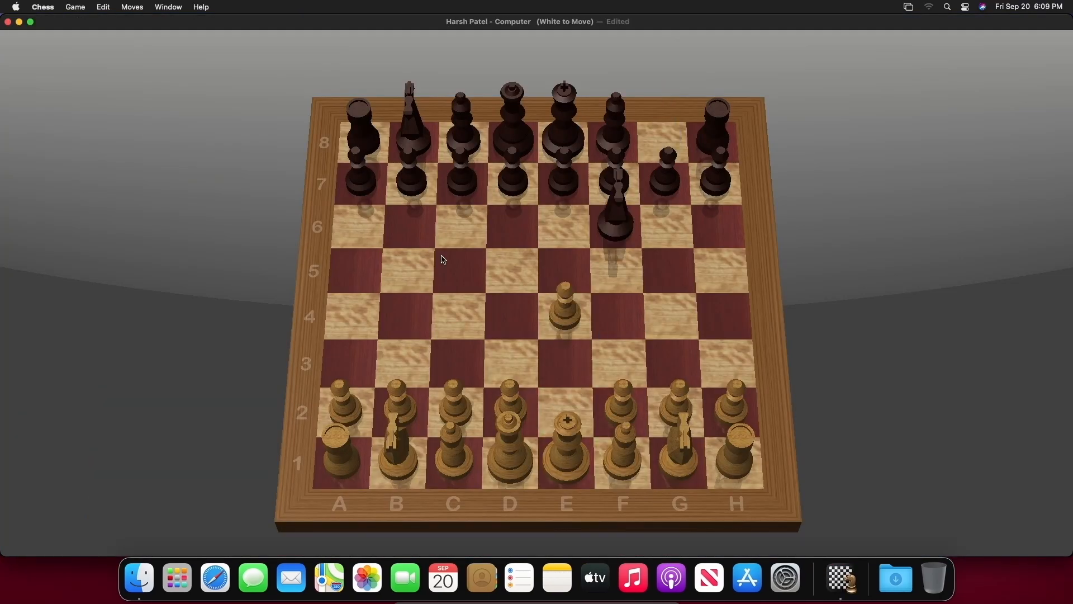
Step: Open the game as white with c4, f3, a4, Ra3, bxa3, Nc3 and Ne2
left_click_drag(469, 405, 459, 315)
left_click_drag(622, 408, 621, 363)
left_click_drag(346, 408, 352, 316)
left_click_drag(341, 461, 349, 363)
left_click(965, 7)
left_click(966, 7)
left_click_drag(400, 406, 349, 364)
left_click_drag(398, 455, 457, 364)
left_click(457, 364)
left_click(565, 409)
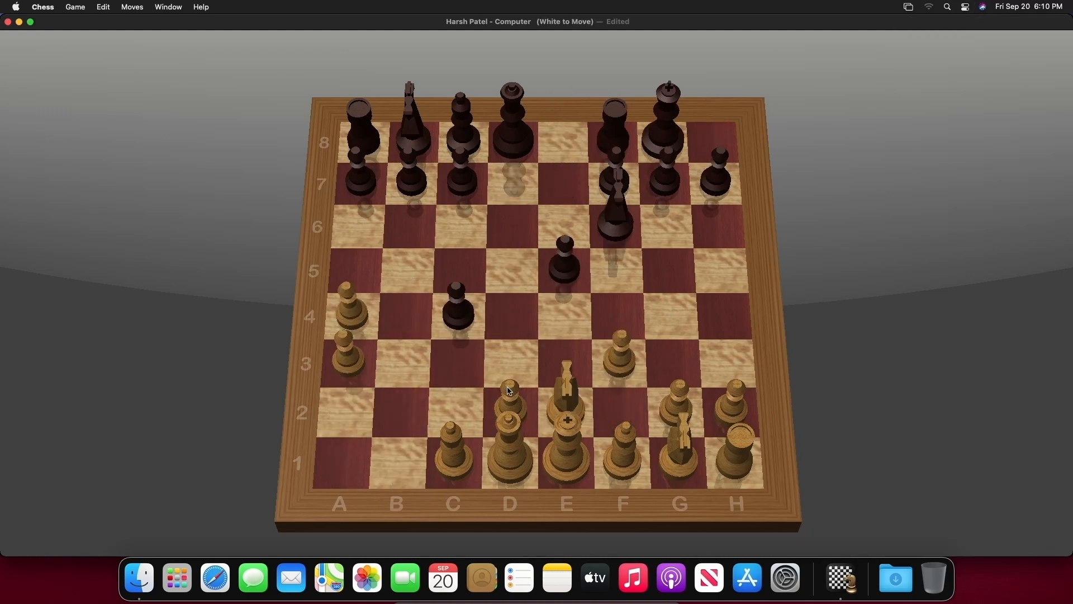
Step: Continue with h4, g3, Rh2, h5, Bb2, Nxf3, Rg2 and Ng1, then close the game window
left_click_drag(732, 407, 729, 308)
left_click_drag(679, 399, 675, 360)
left_click_drag(737, 450, 733, 408)
left_click_drag(727, 308, 724, 265)
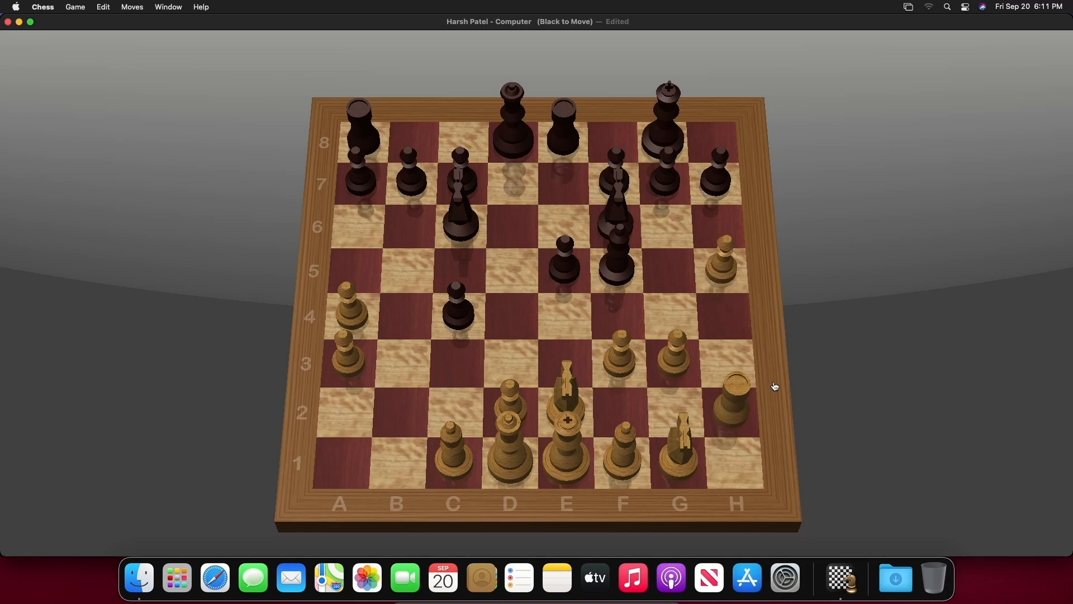
left_click_drag(454, 456, 399, 402)
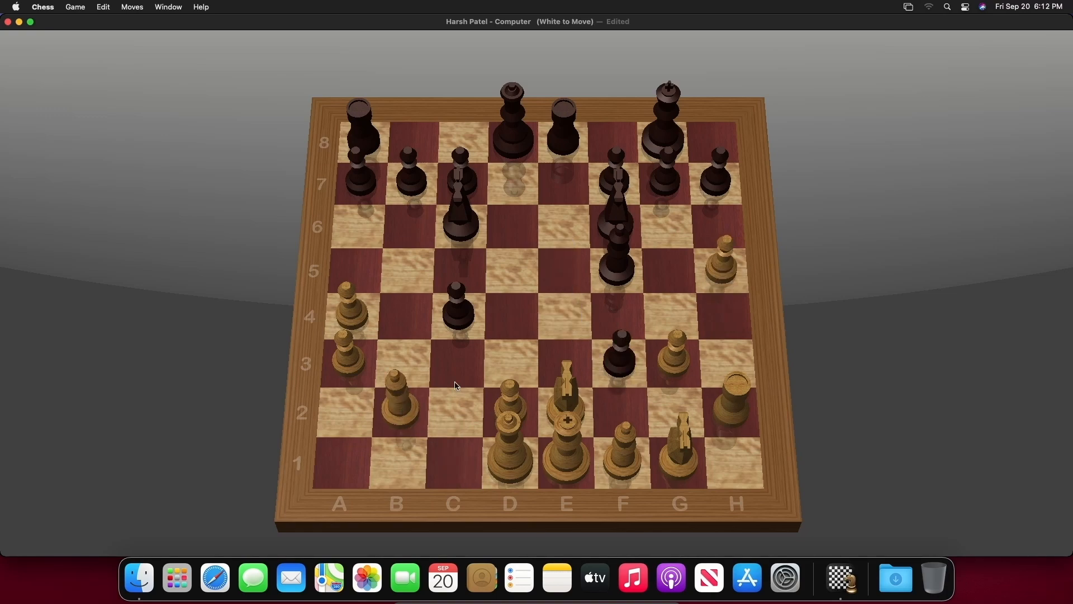
left_click_drag(679, 448, 620, 358)
left_click_drag(735, 402, 678, 400)
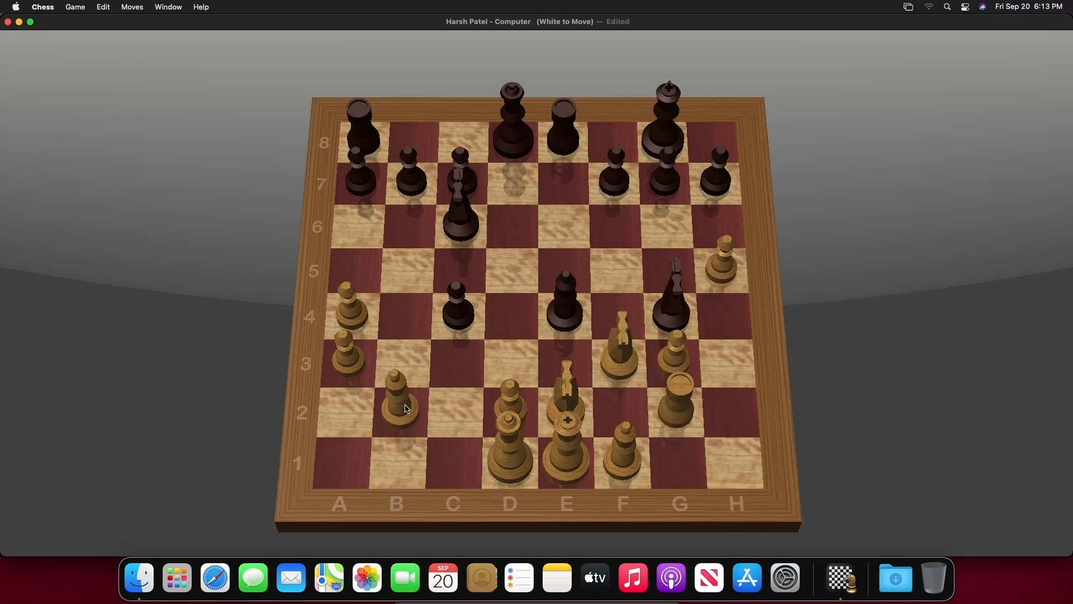
left_click(671, 438)
left_click(678, 400)
left_click(351, 313)
left_click(354, 268)
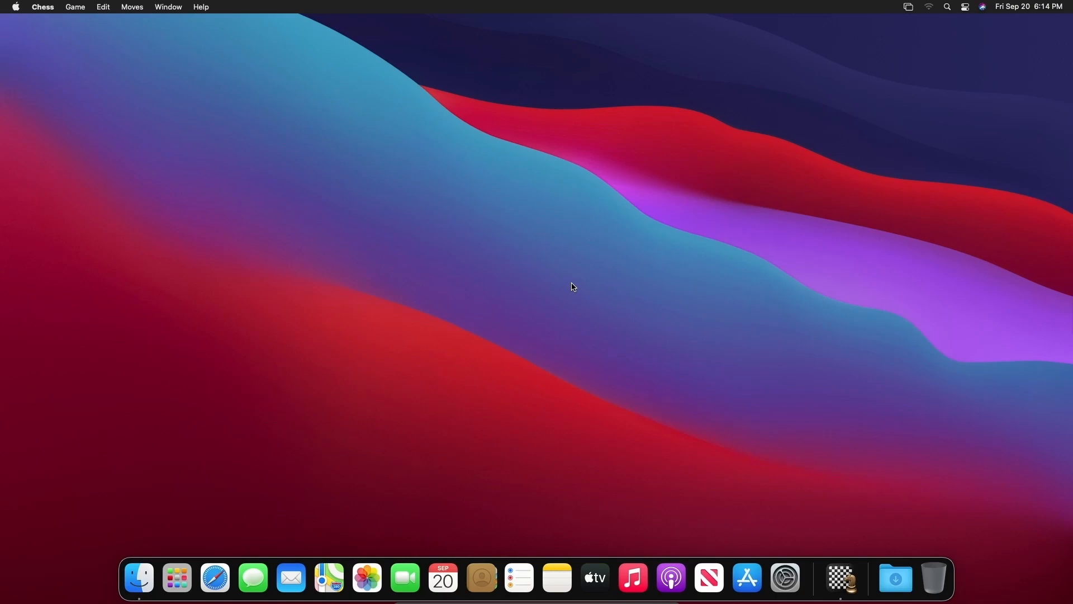
Step: Quit Chess from its Dock icon menu
left_click(851, 585)
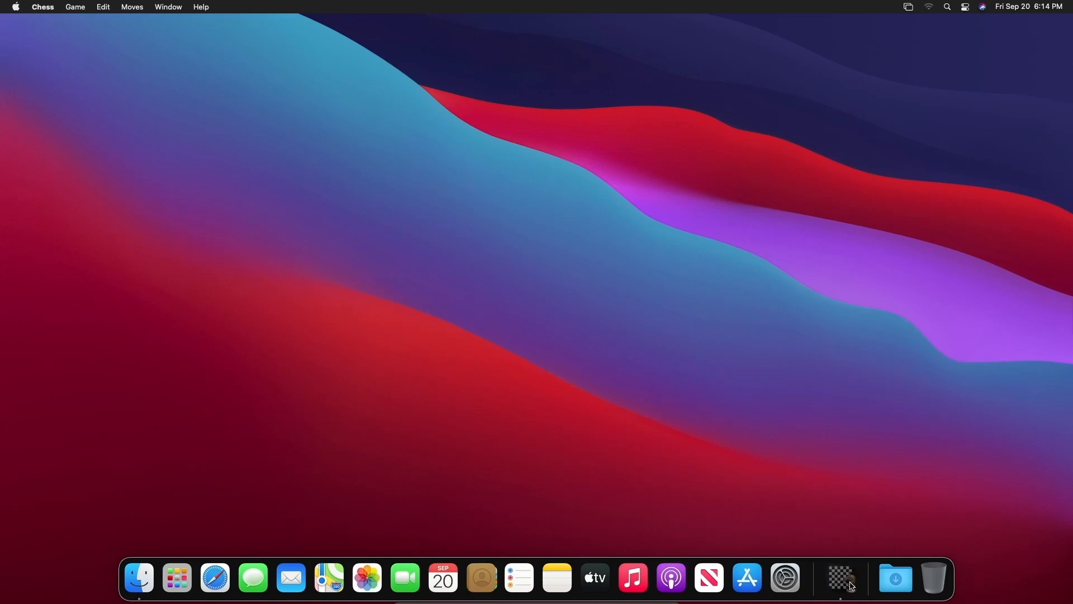
right_click(849, 586)
left_click(851, 537)
right_click(847, 576)
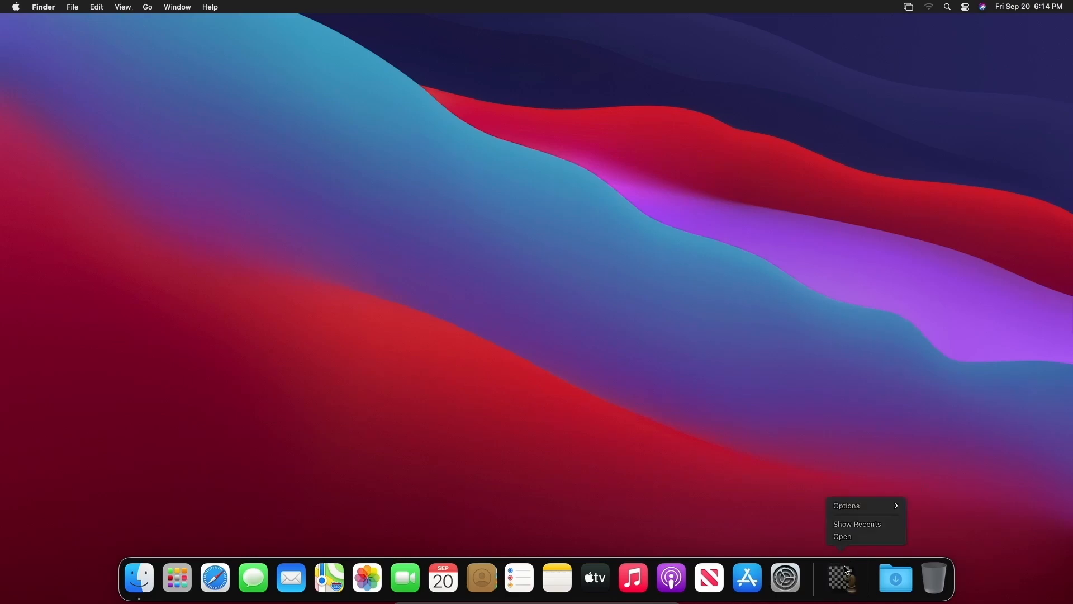
left_click(734, 511)
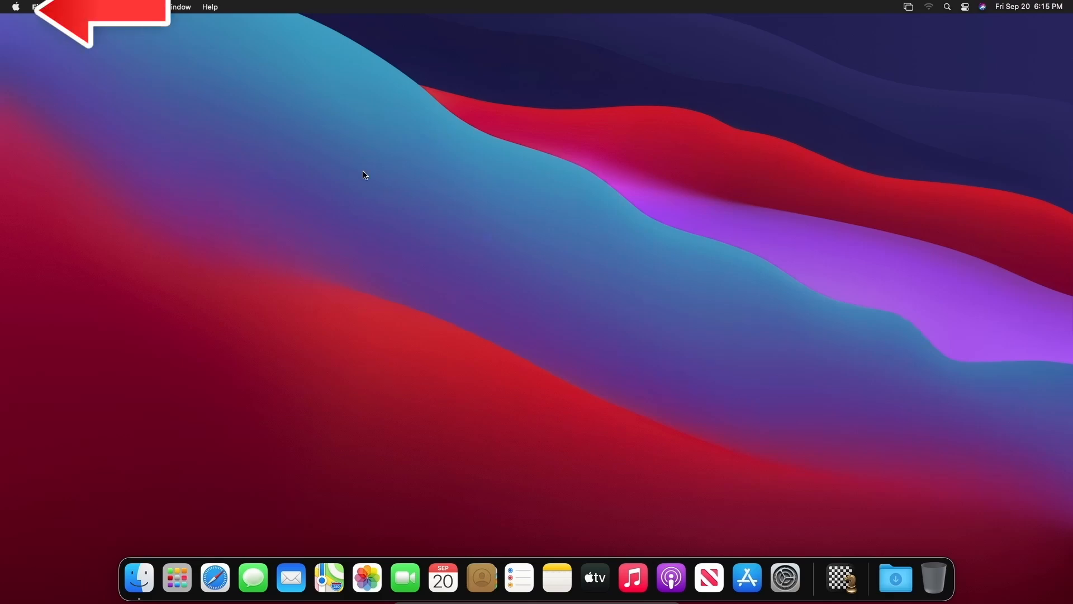
Step: Shut down the Mac from the Apple menu and confirm
left_click(11, 11)
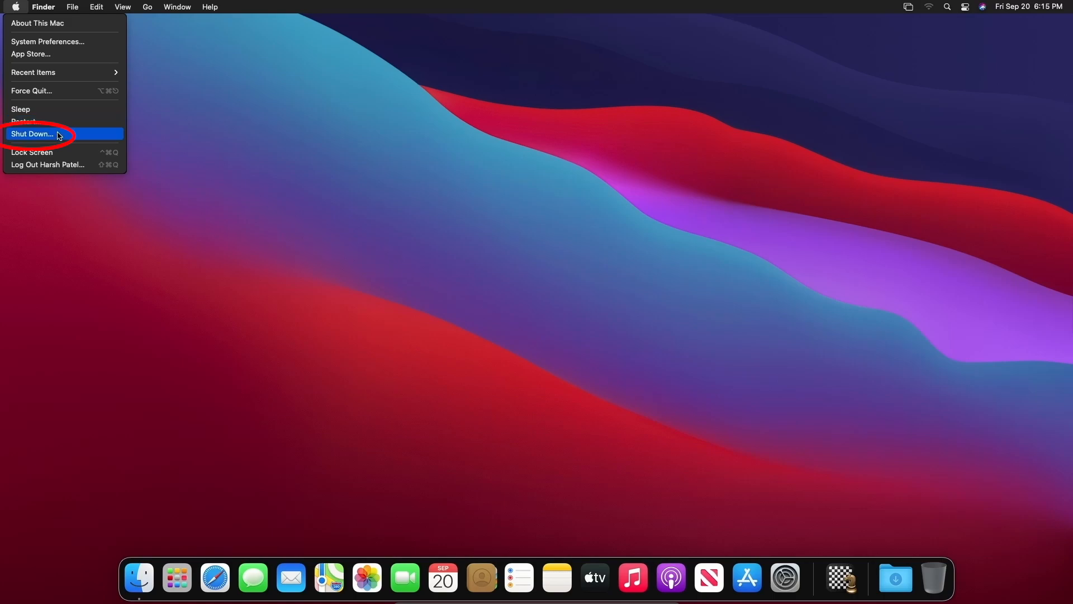
left_click(72, 140)
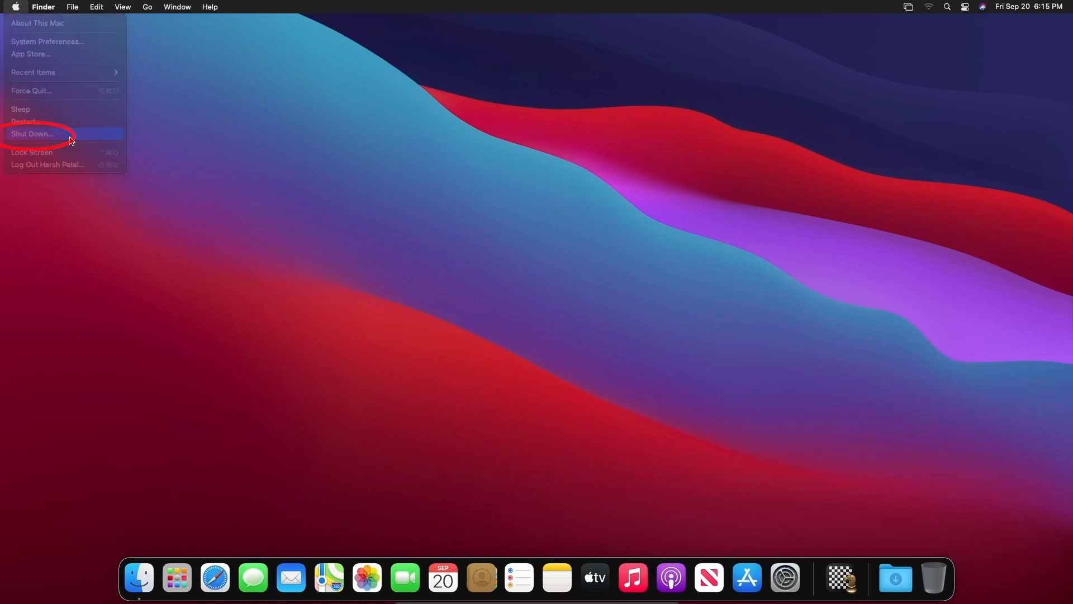
left_click(630, 211)
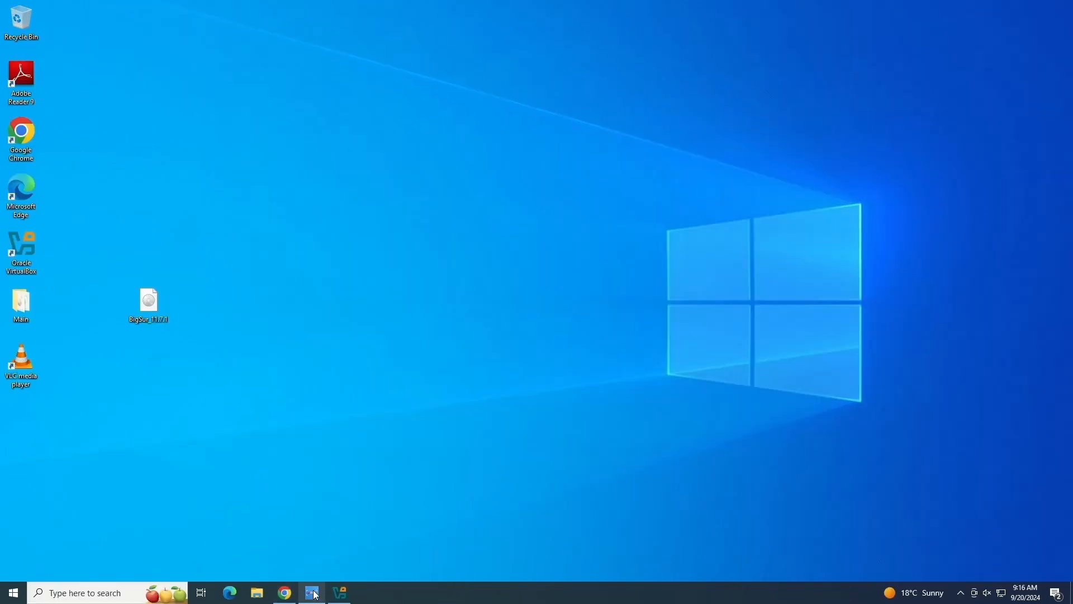
Step: From kali.org's Installer Images page, download the 64-bit Kali 2024.3 installer ISO
mouse_move(311, 593)
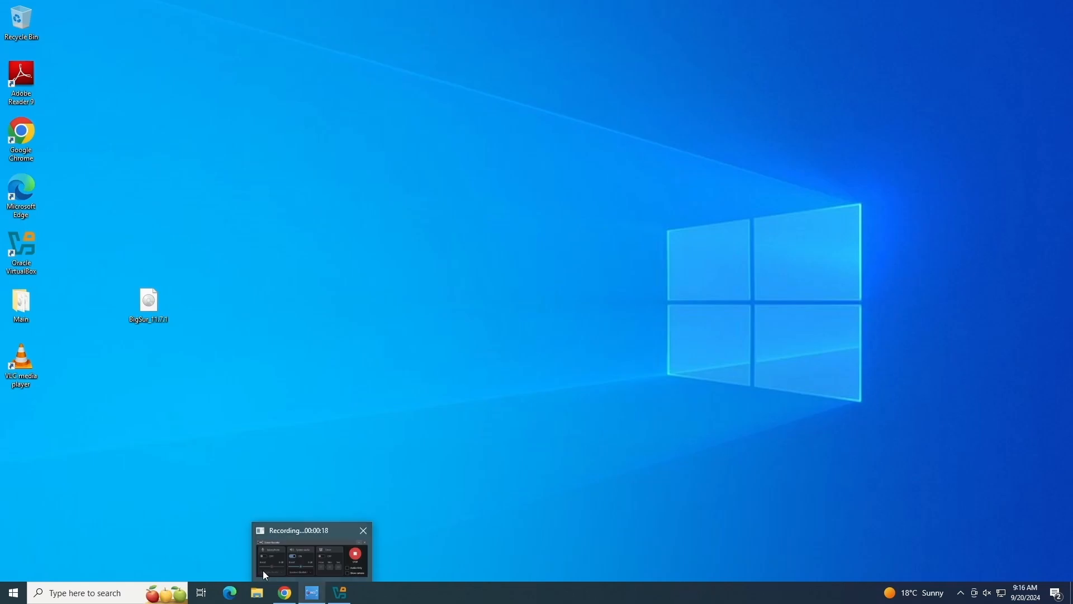
left_click(285, 592)
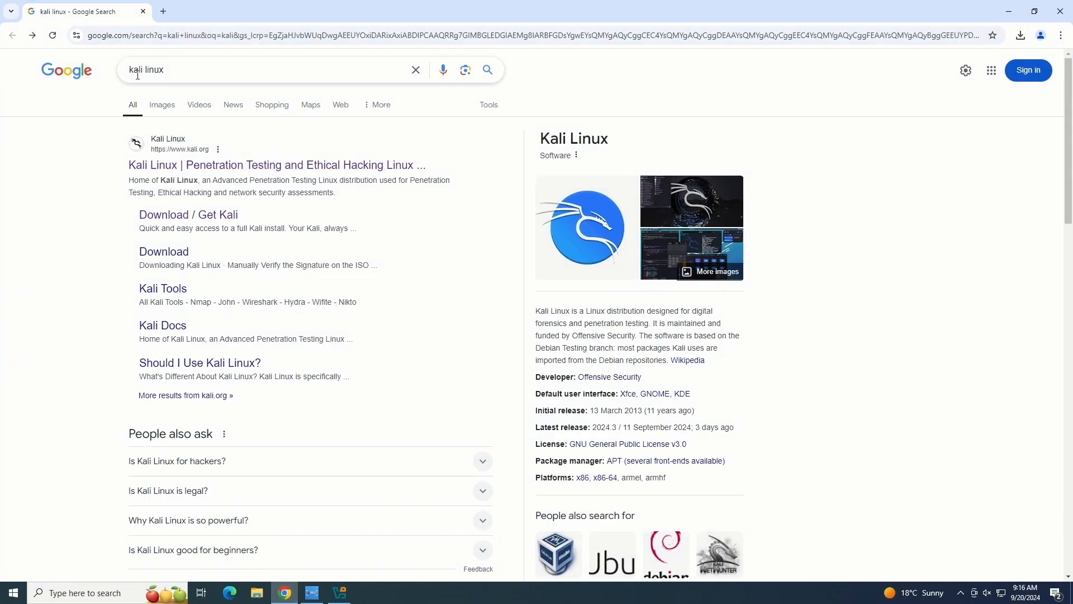
left_click(195, 166)
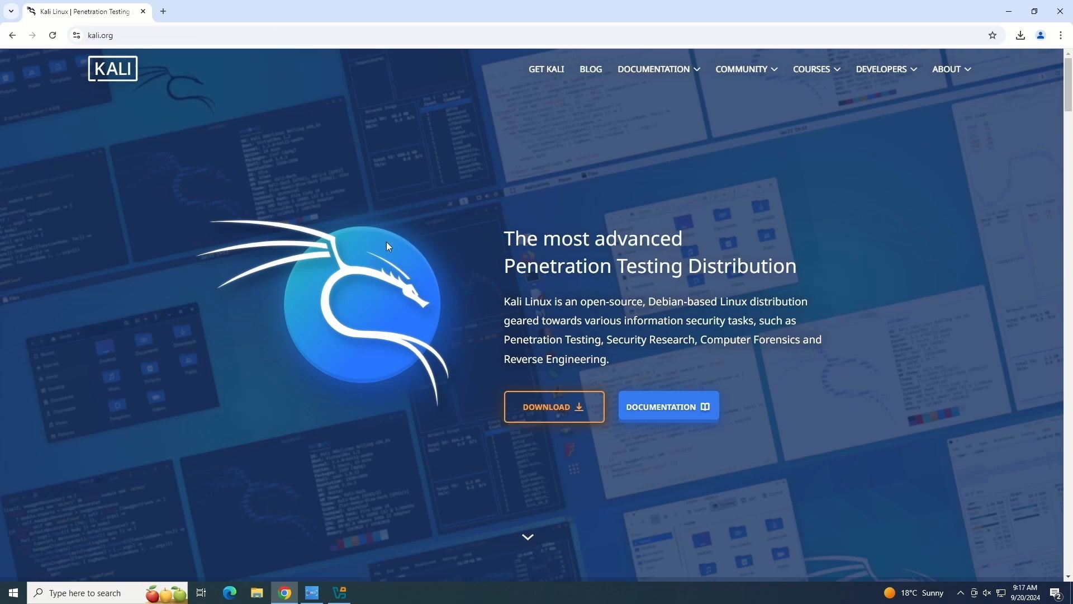
left_click(545, 411)
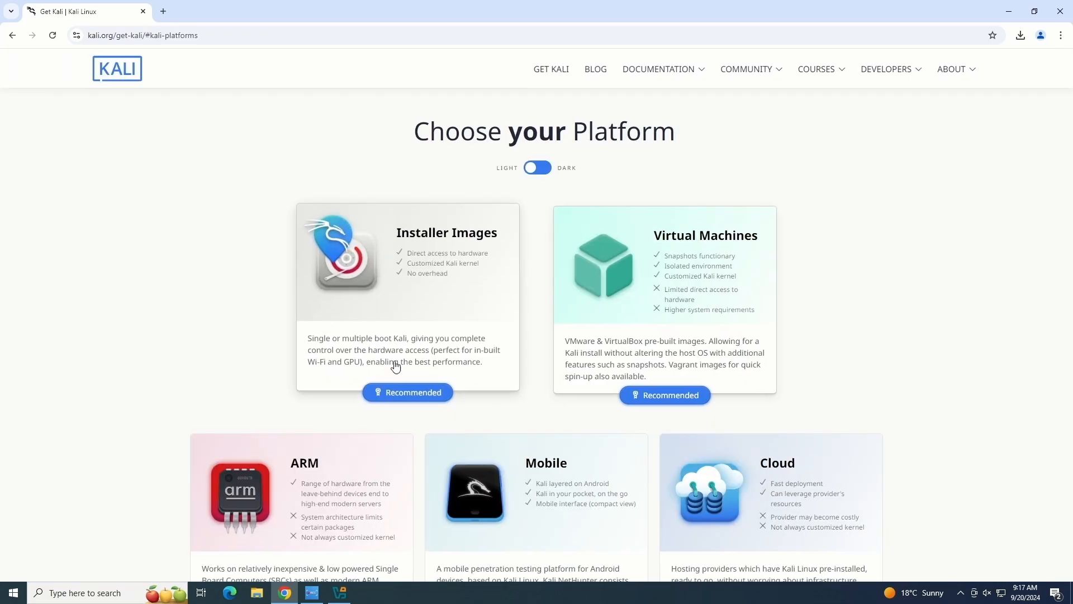
left_click(396, 253)
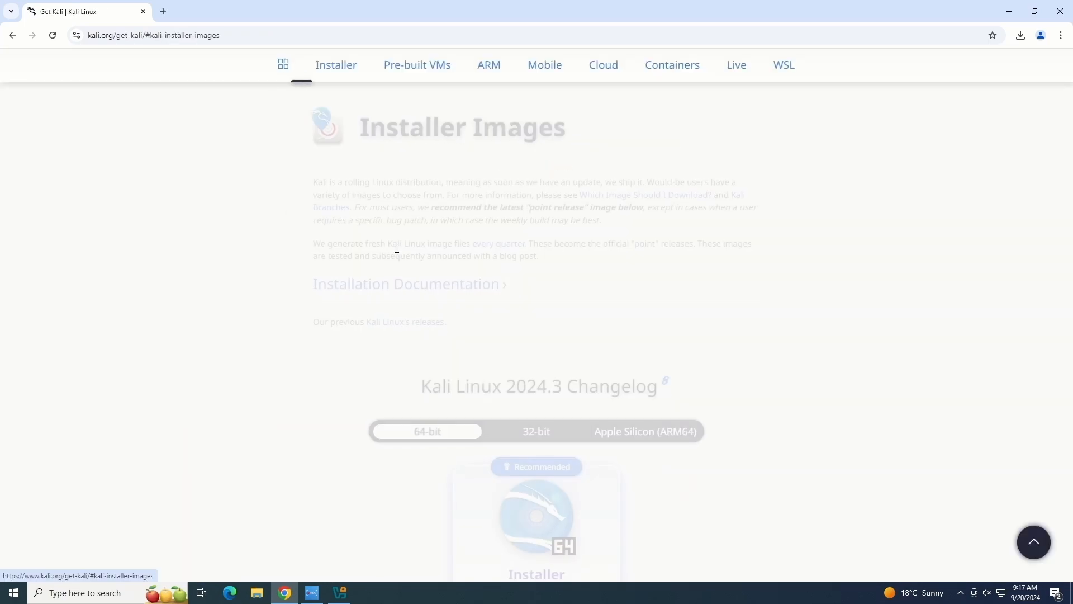
scroll(303, 266, "down", 3)
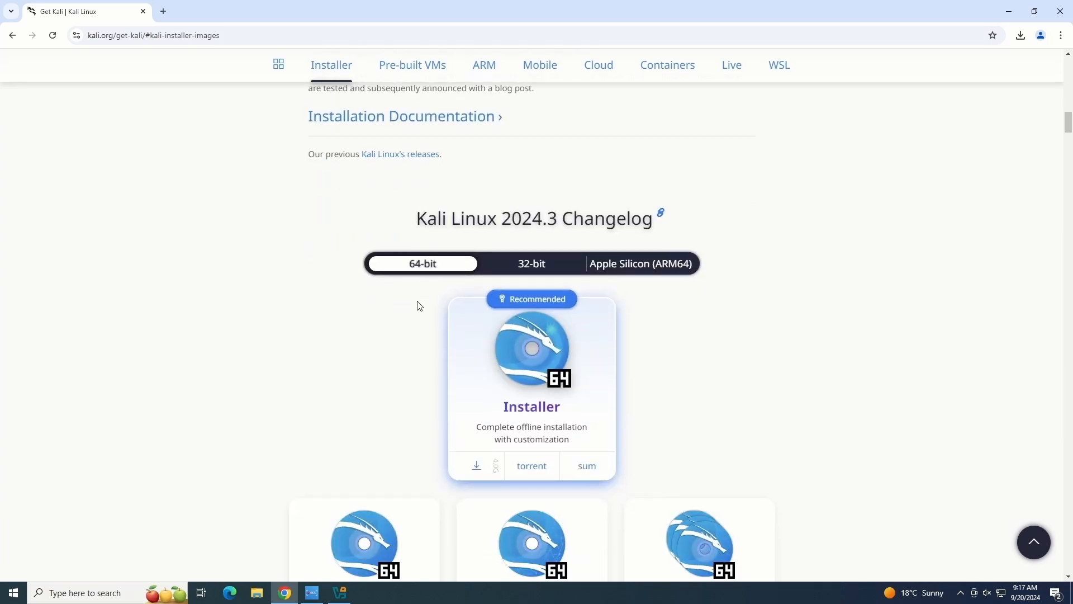
scroll(417, 304, "down", 2)
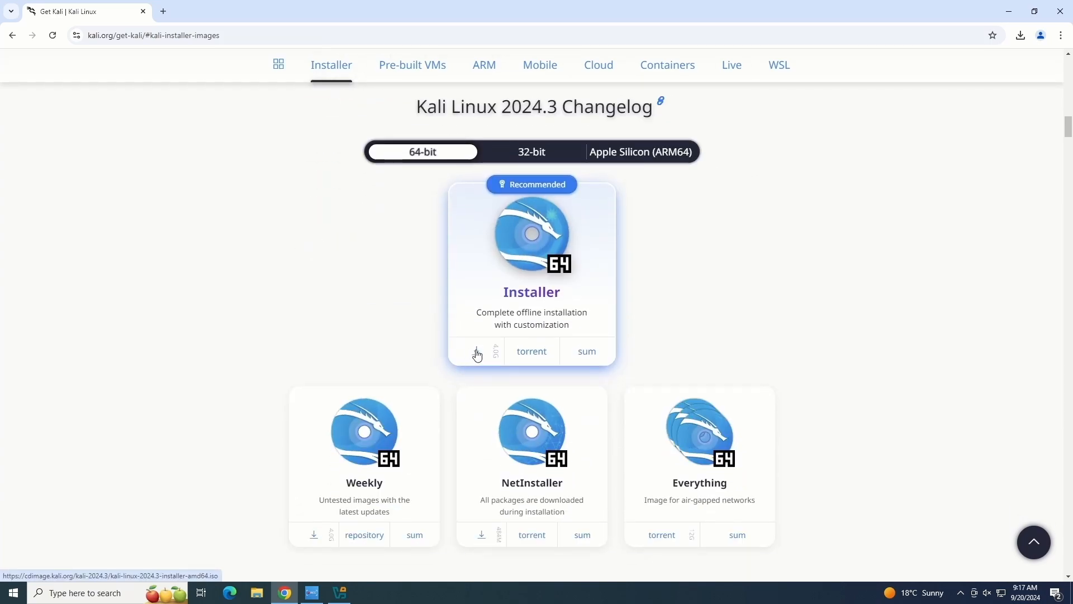
left_click(476, 354)
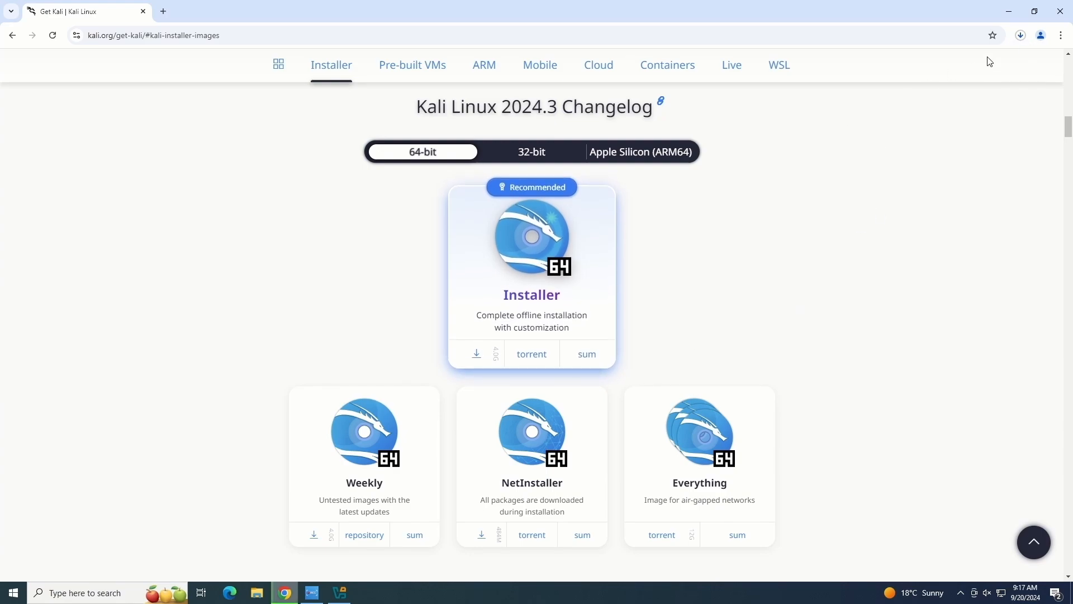
left_click(1004, 39)
left_click(975, 162)
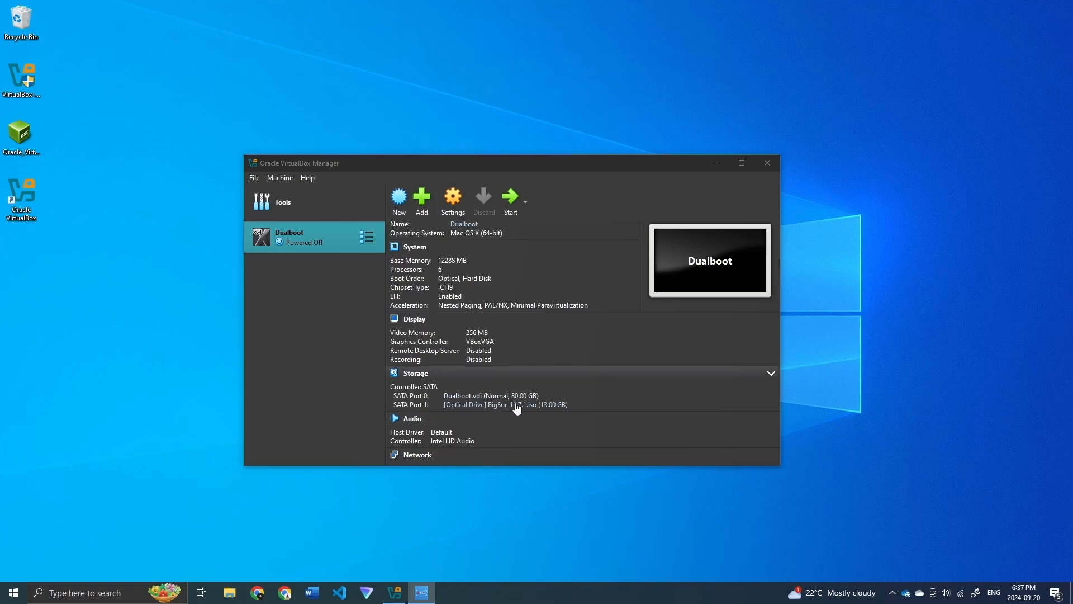
Step: Swap Big Sur for kali-linux-2024.3-installer-amd64.iso in Dualboot's optical drive, then open its Settings
left_click(485, 404)
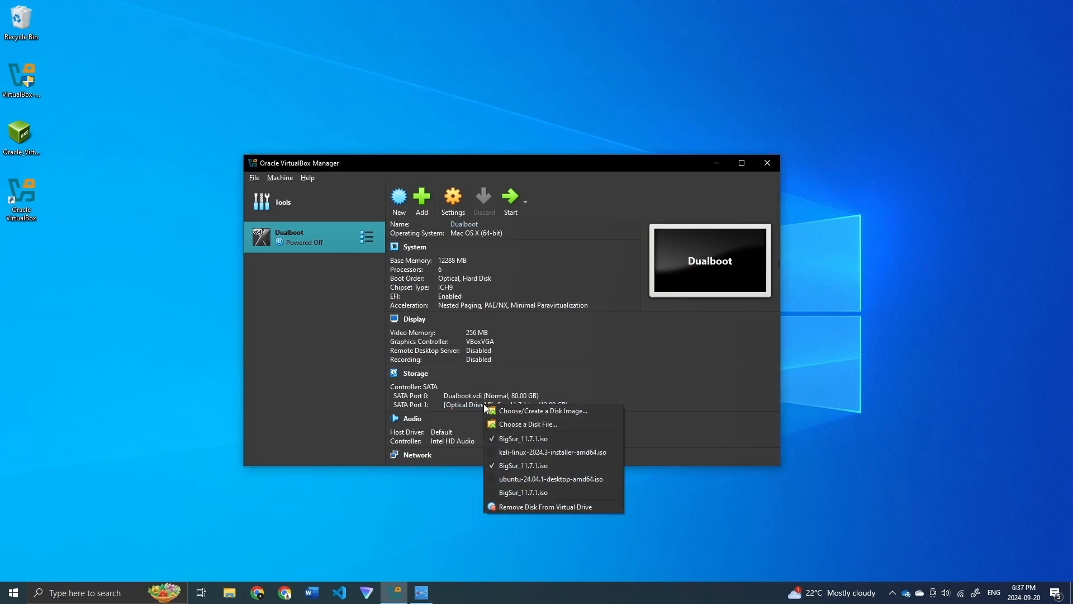
left_click(532, 423)
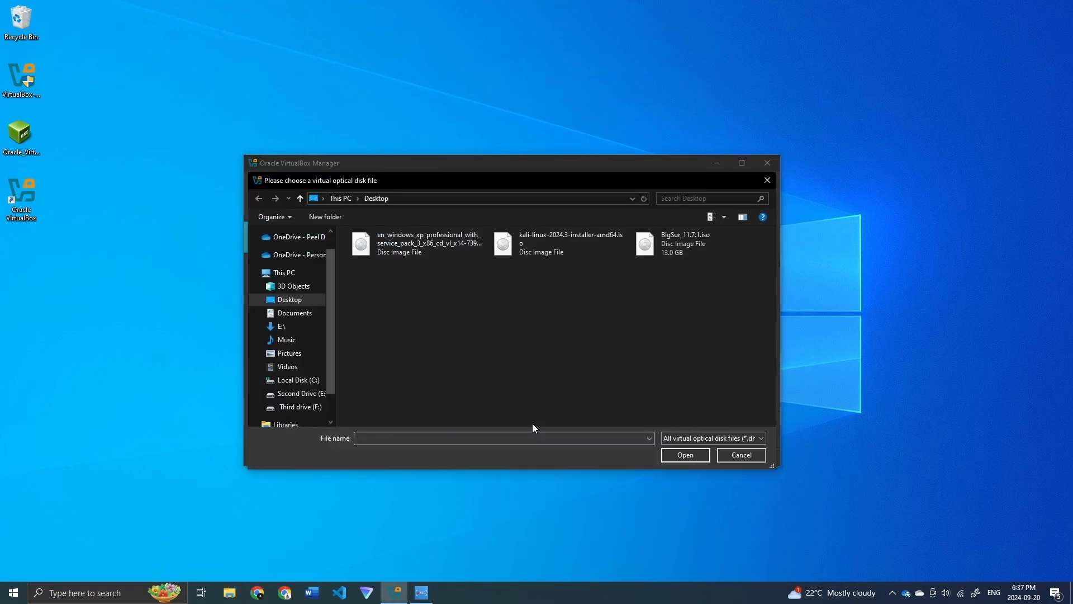
left_click(559, 240)
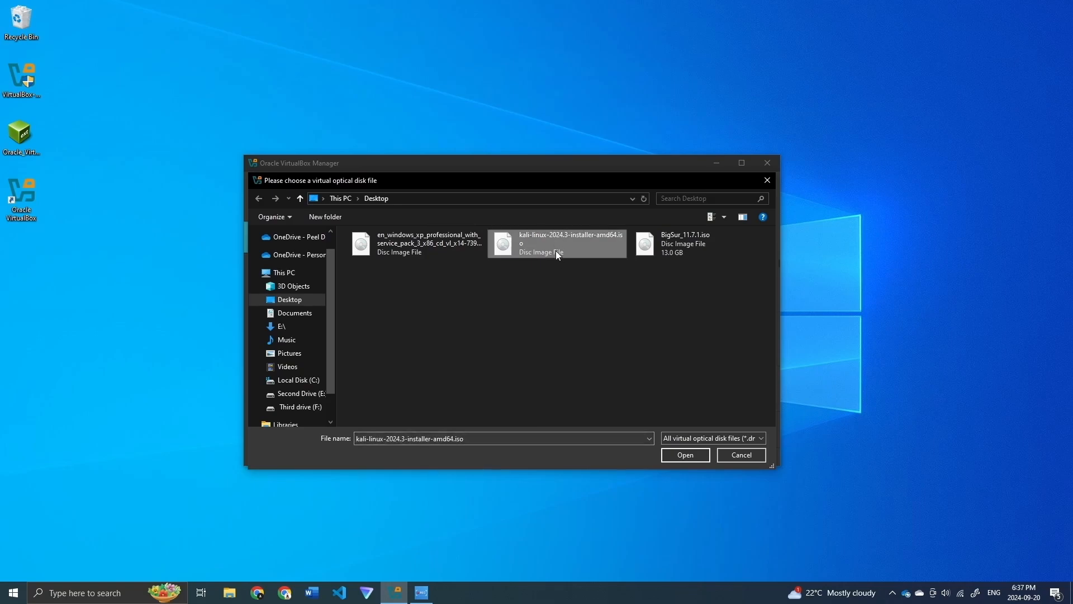
left_click(686, 455)
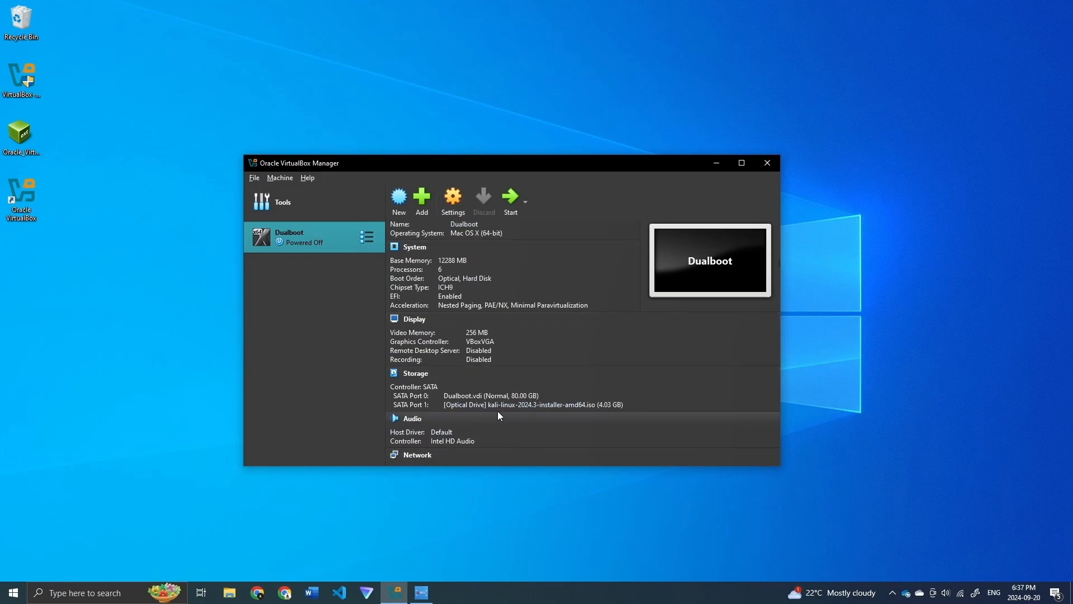
left_click(455, 202)
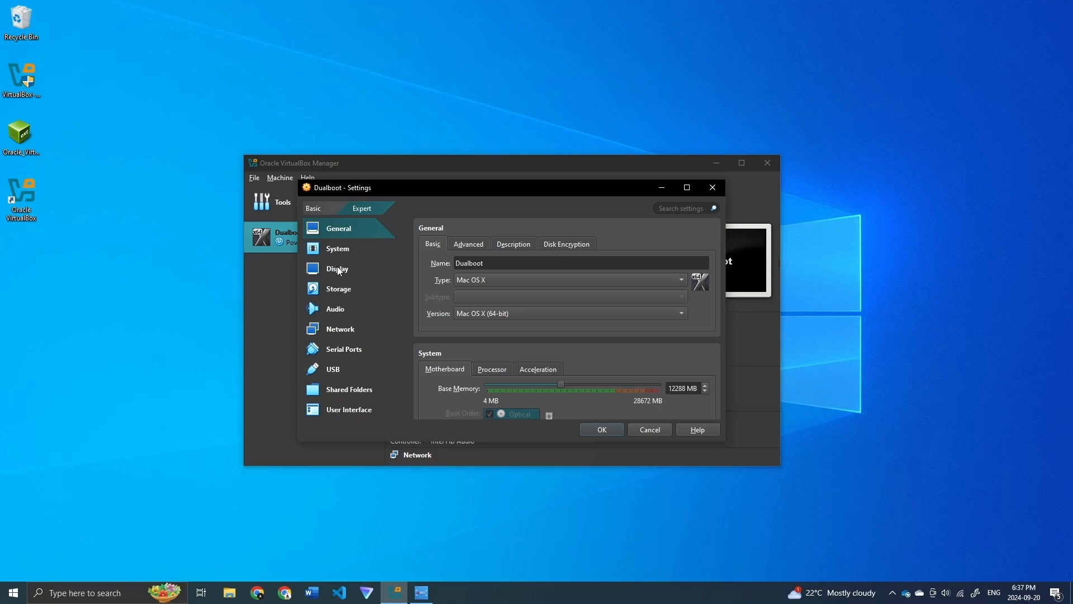
Step: In Storage, start a new SATA hard disk named kali_linux_vm saved on drive F:
left_click(339, 290)
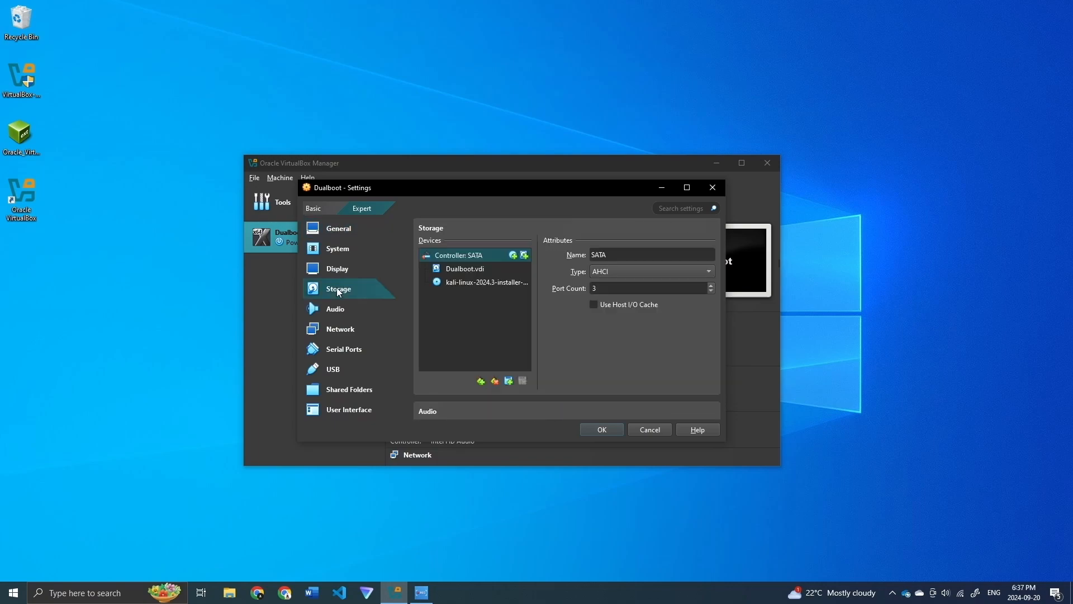
left_click(524, 255)
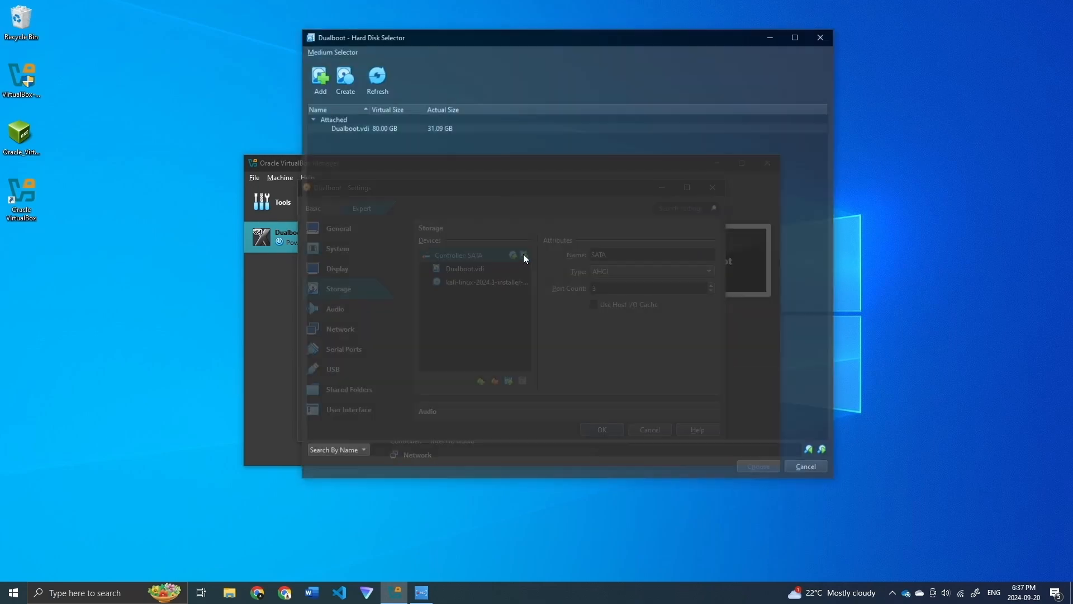
left_click(343, 78)
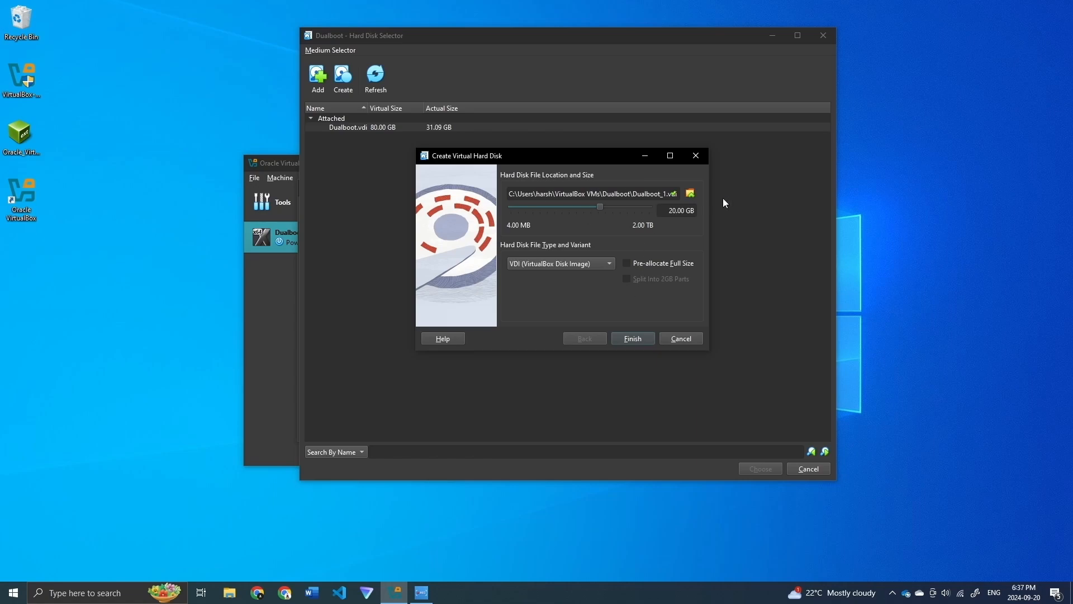
left_click(691, 194)
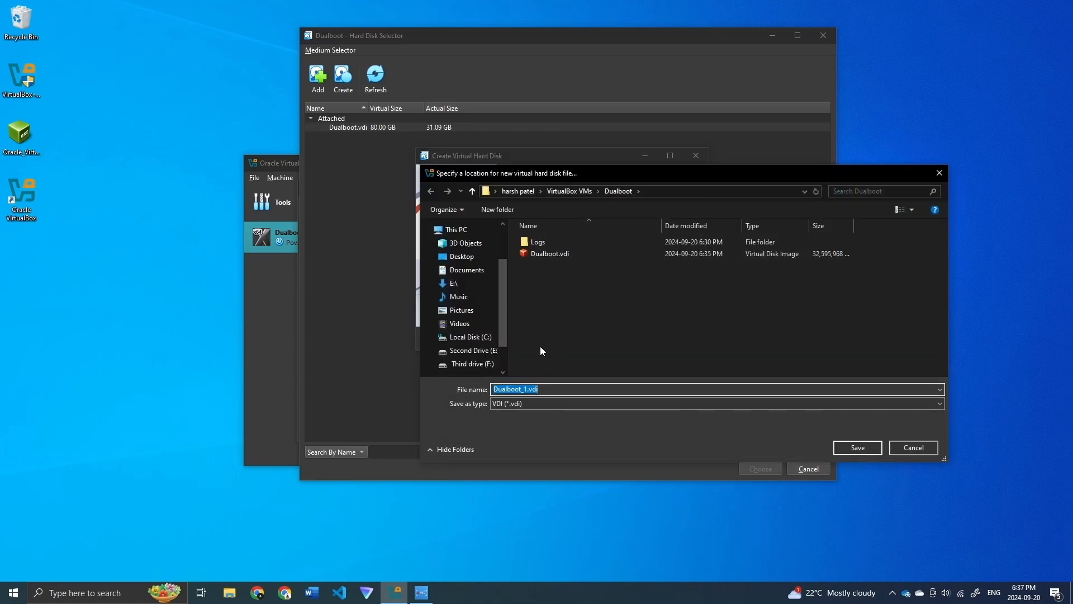
left_click(479, 364)
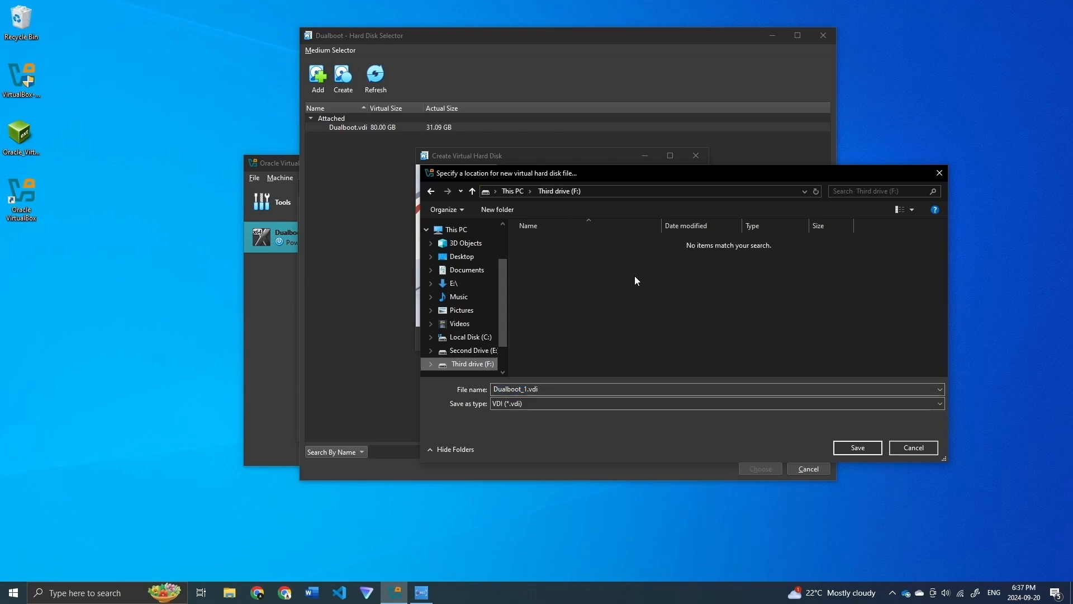
left_click(534, 390)
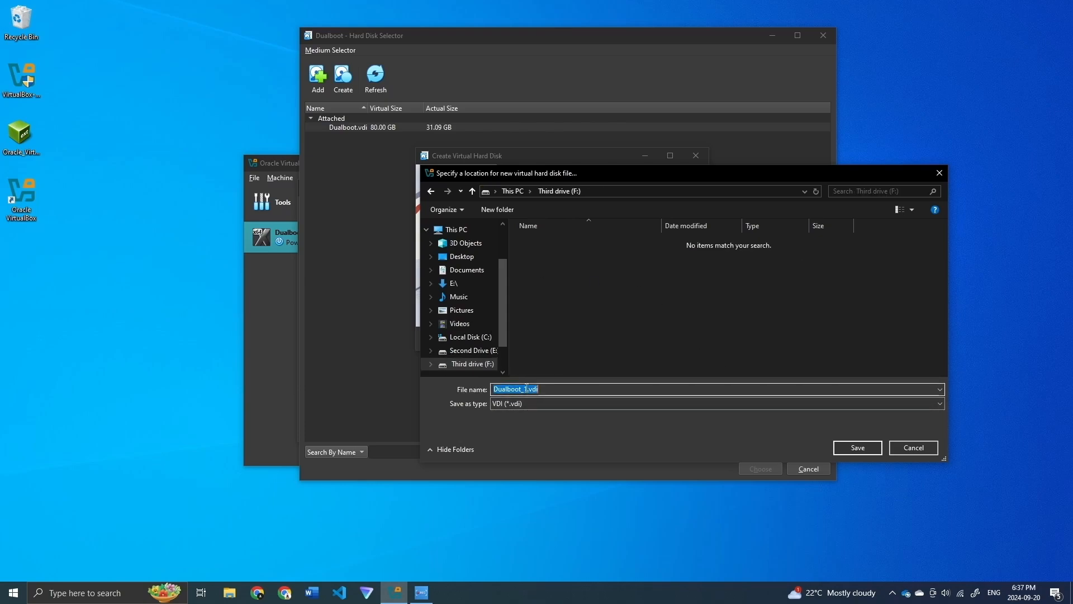
left_click_drag(529, 390, 479, 385)
key("BackSpace")
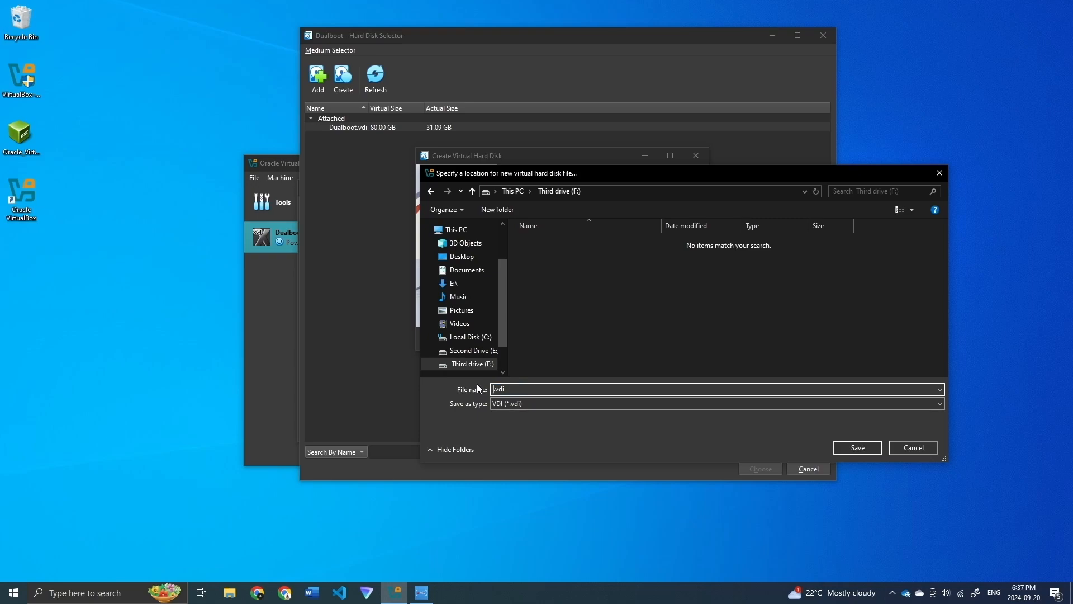
type("kali_linux_vm")
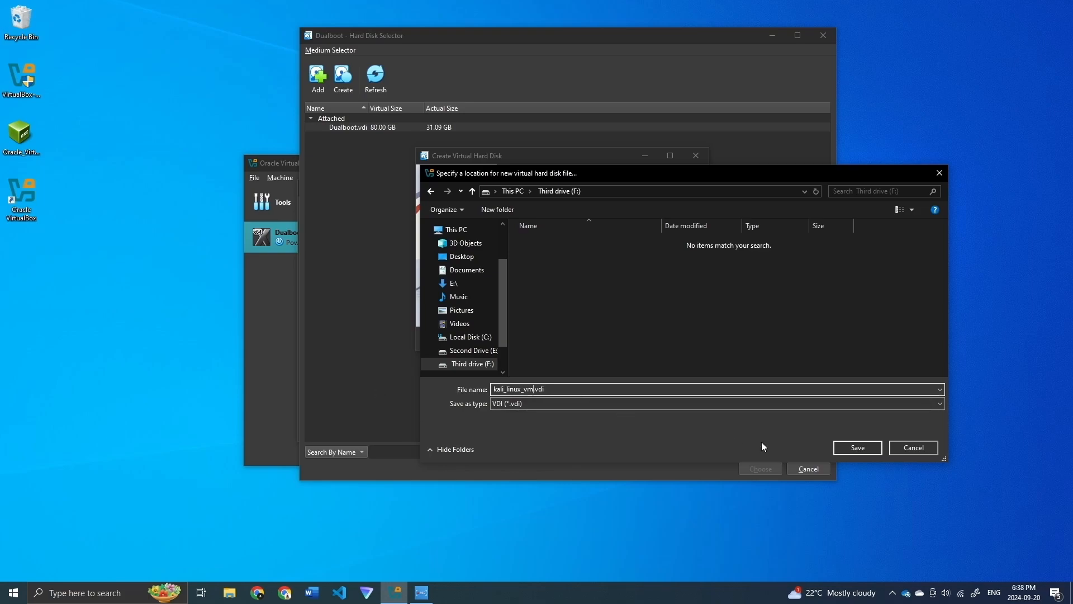
left_click(865, 447)
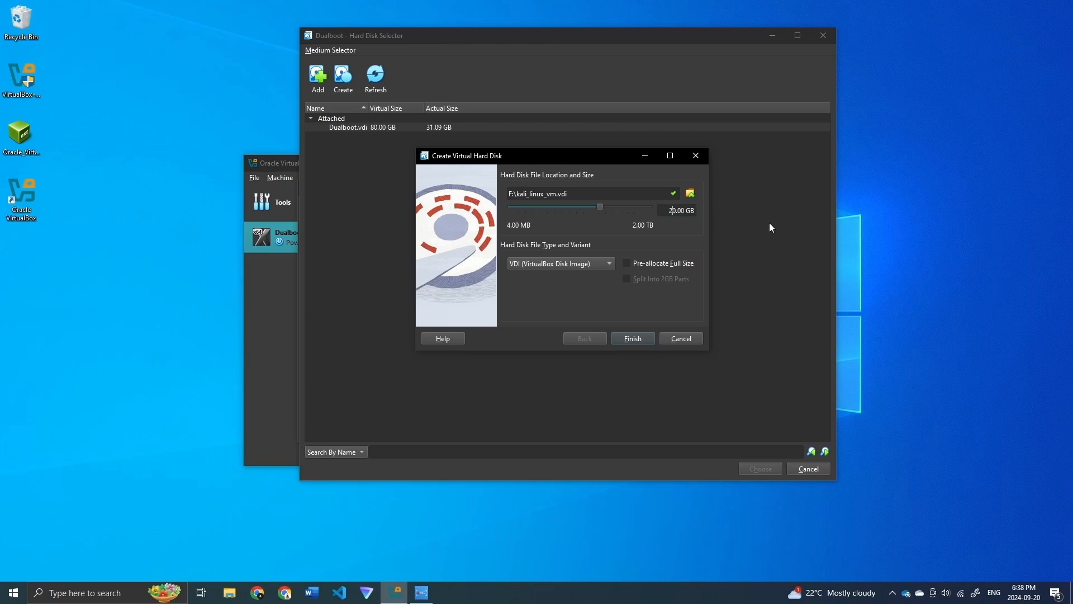
Step: Size the disk at 60 GB, create and attach it, and save the settings
key("BackSpace")
type("6")
left_click(637, 339)
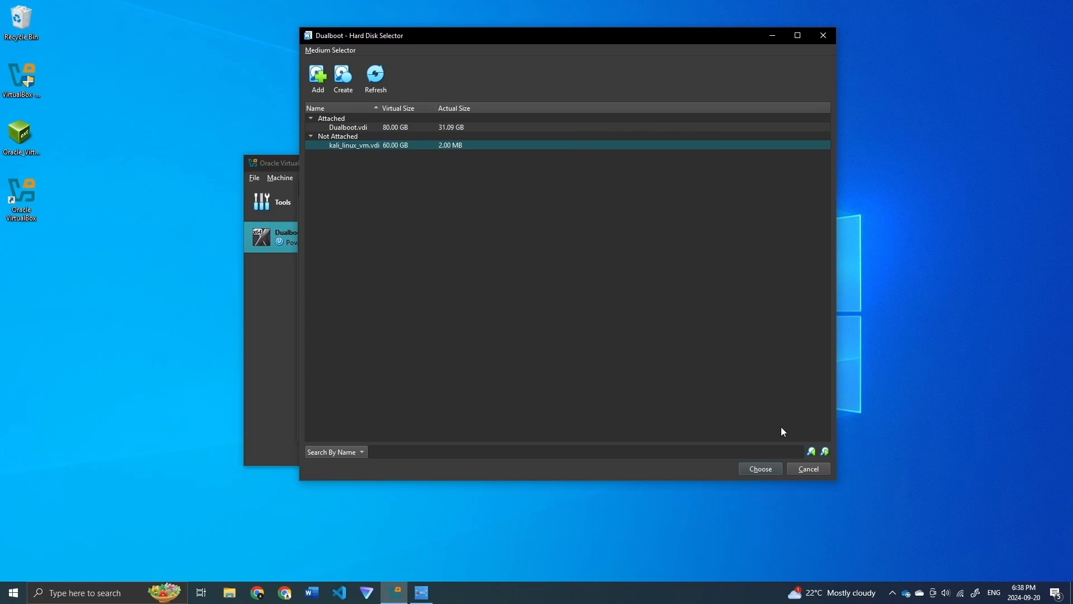
left_click(760, 468)
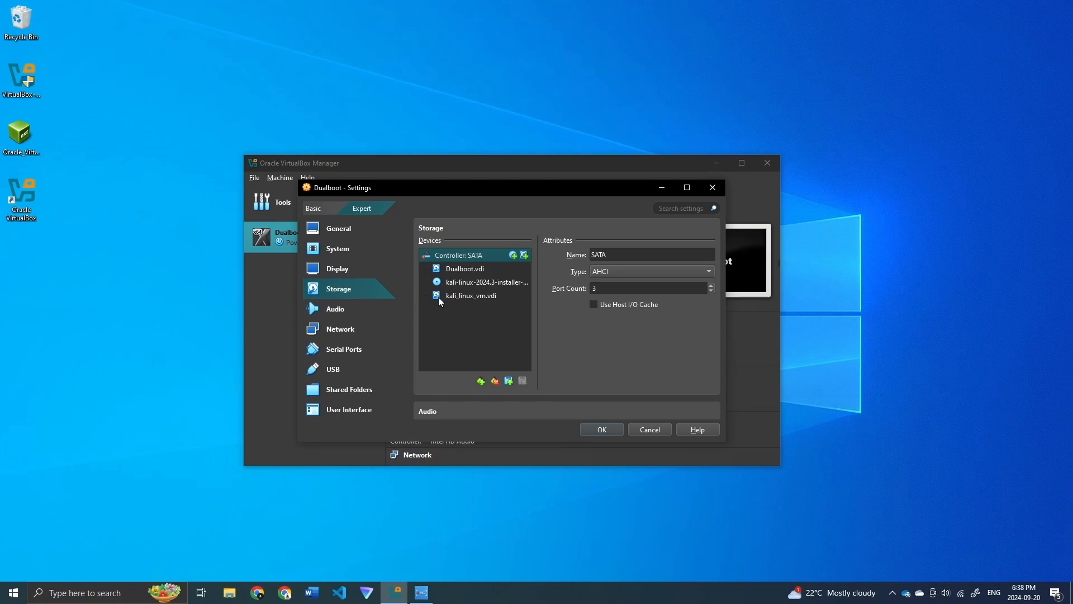
left_click(599, 430)
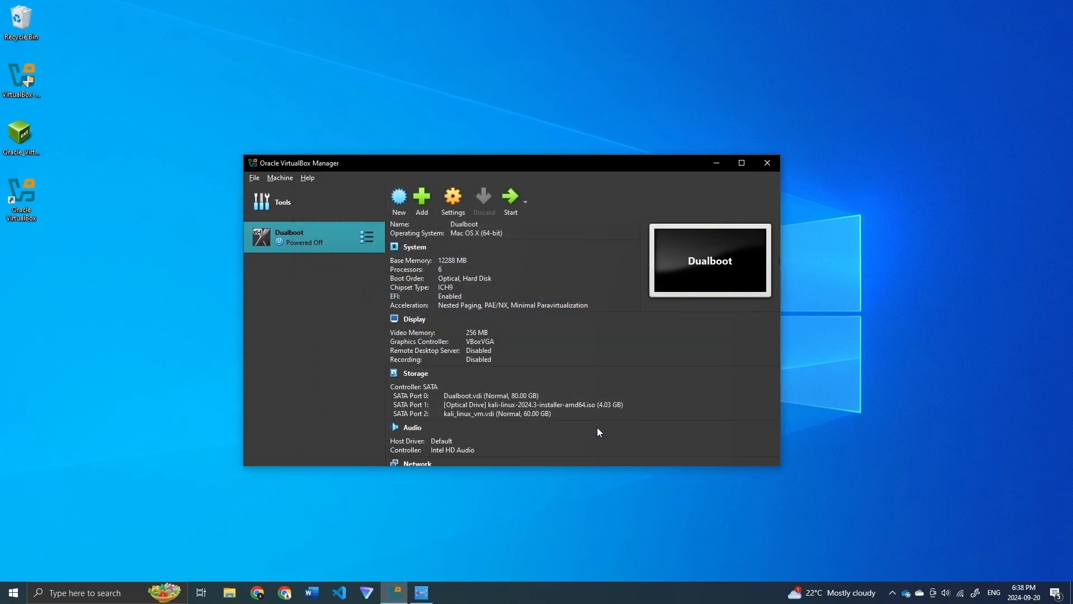
Step: Start Dualboot and boot from UEFI VBOX CD-ROM through the firmware Boot Manager
left_click(511, 201)
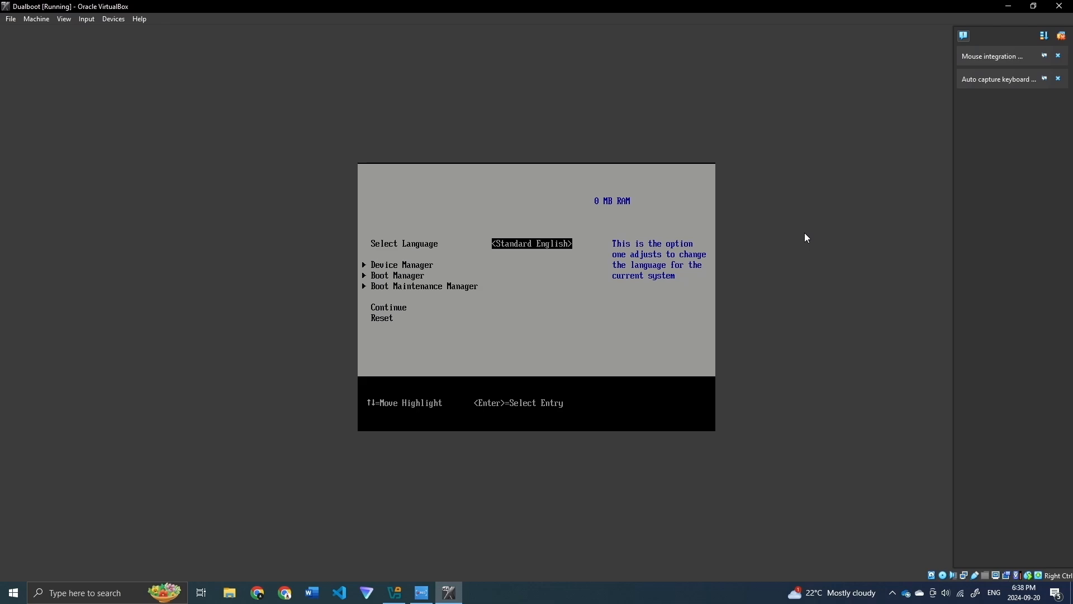
key("Down")
key("Down")
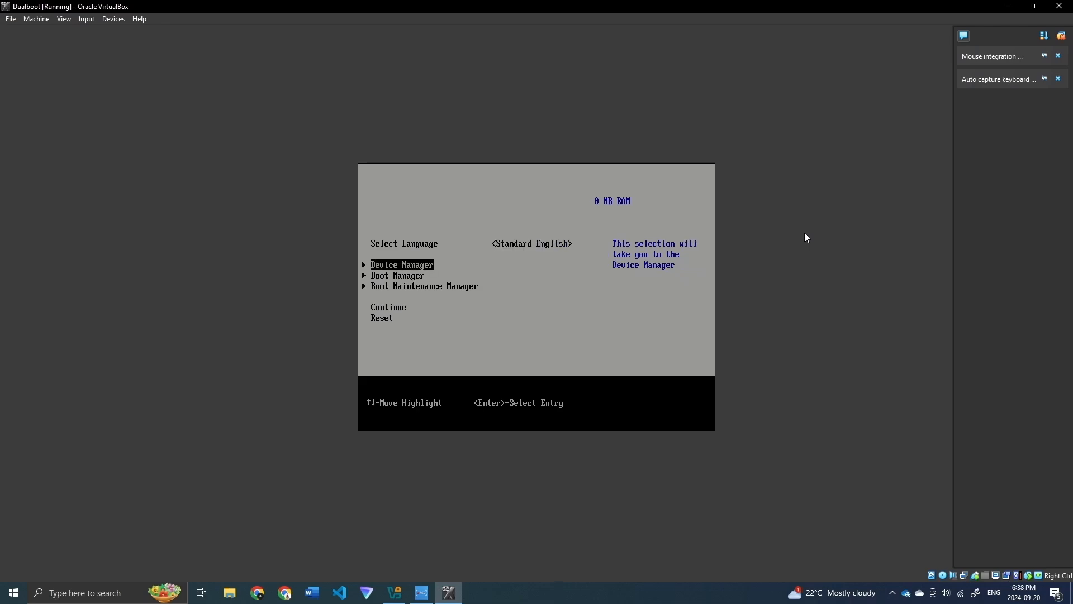
key("Return")
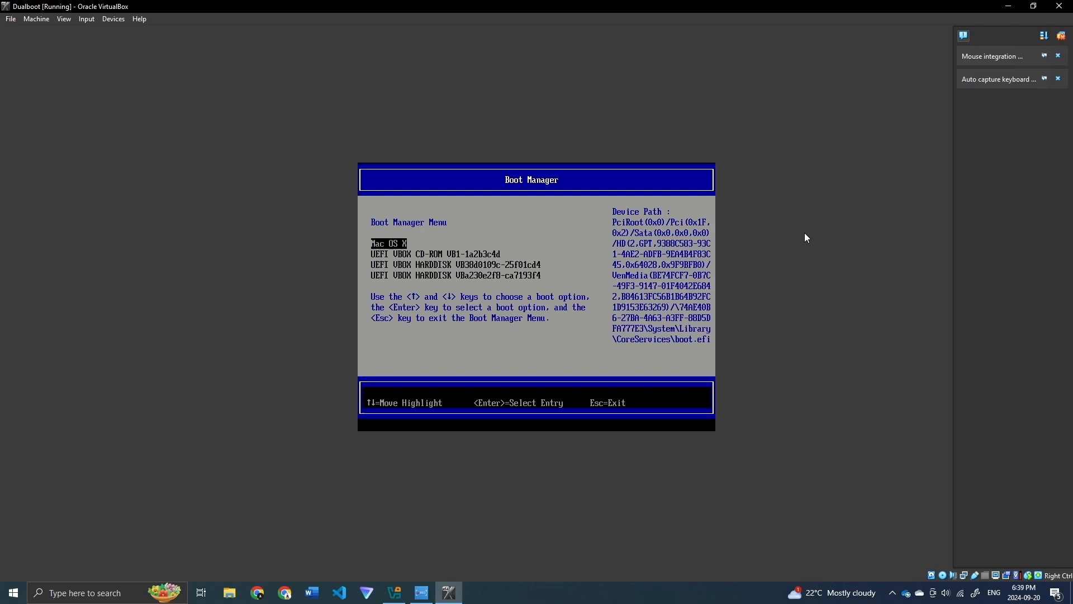
key("Down")
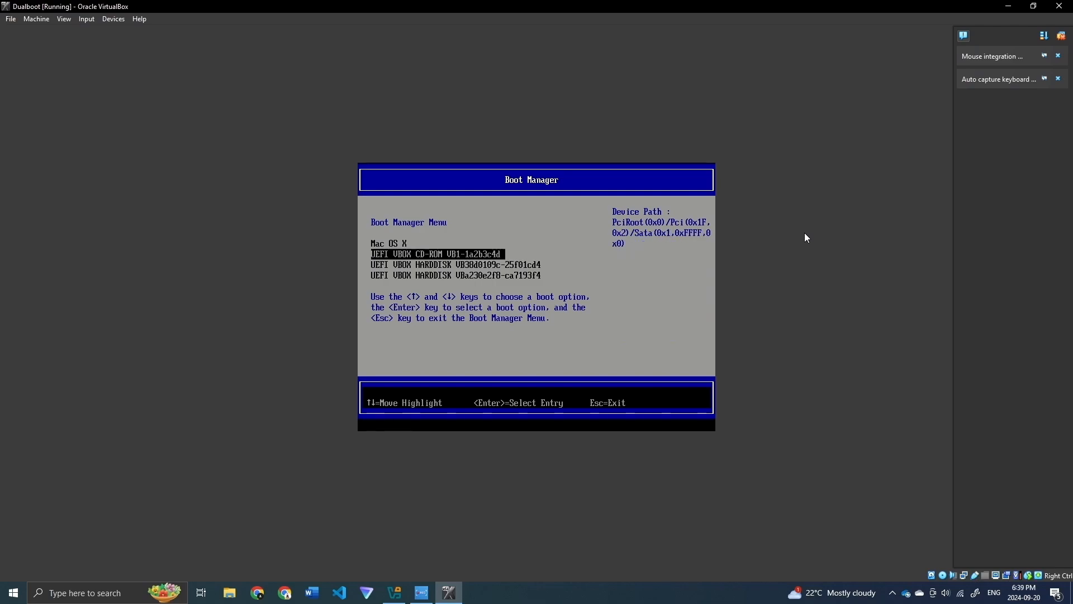
key("Return")
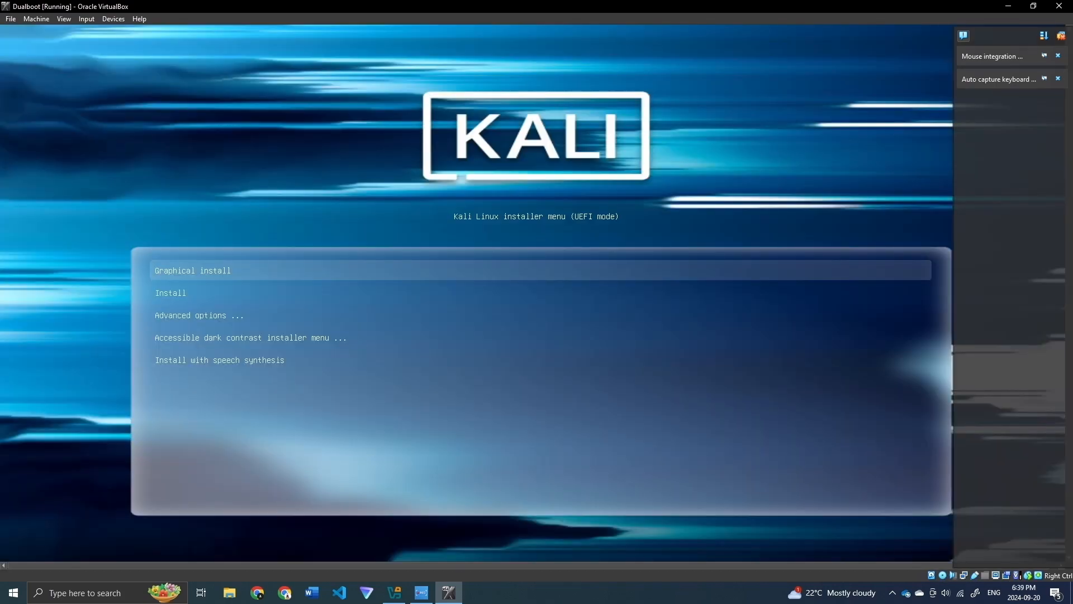
Step: Launch Kali's Graphical install and switch the VM window to full-screen mode
left_click(1059, 35)
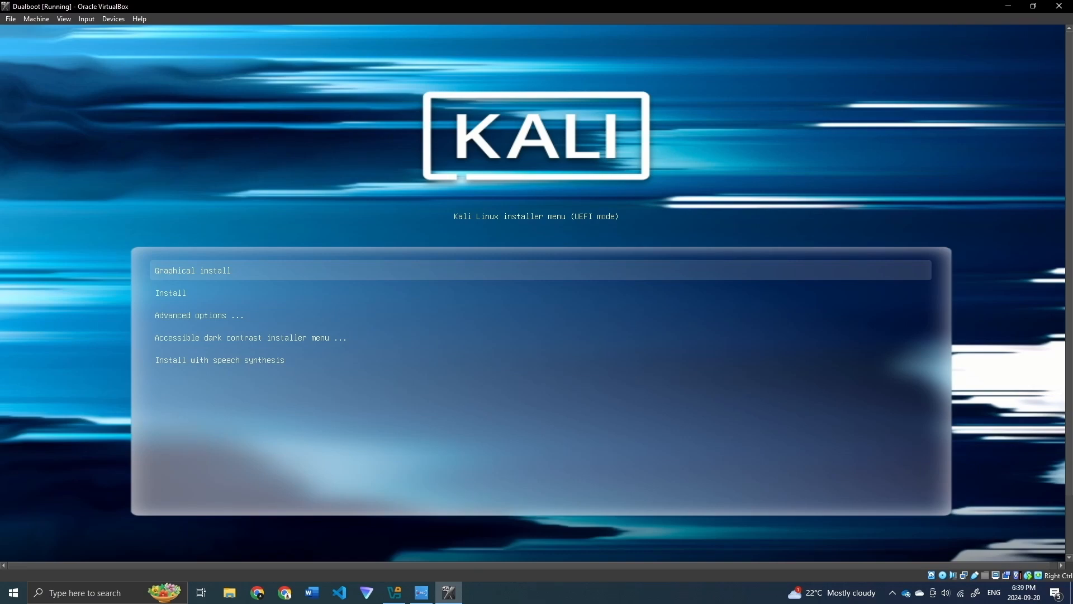
key("Down")
key("Up")
key("Return")
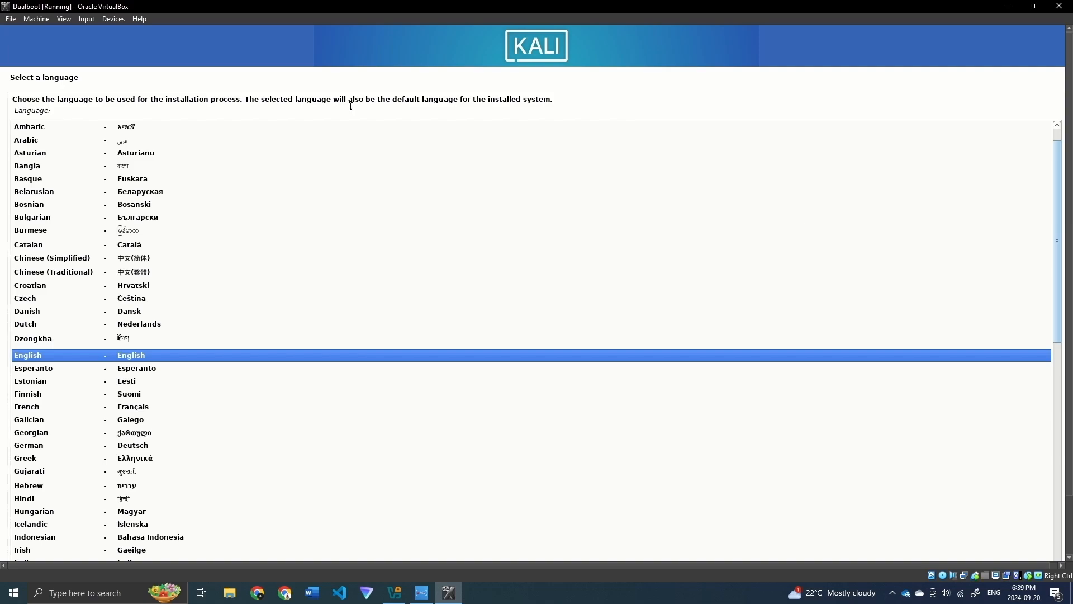
left_click(64, 19)
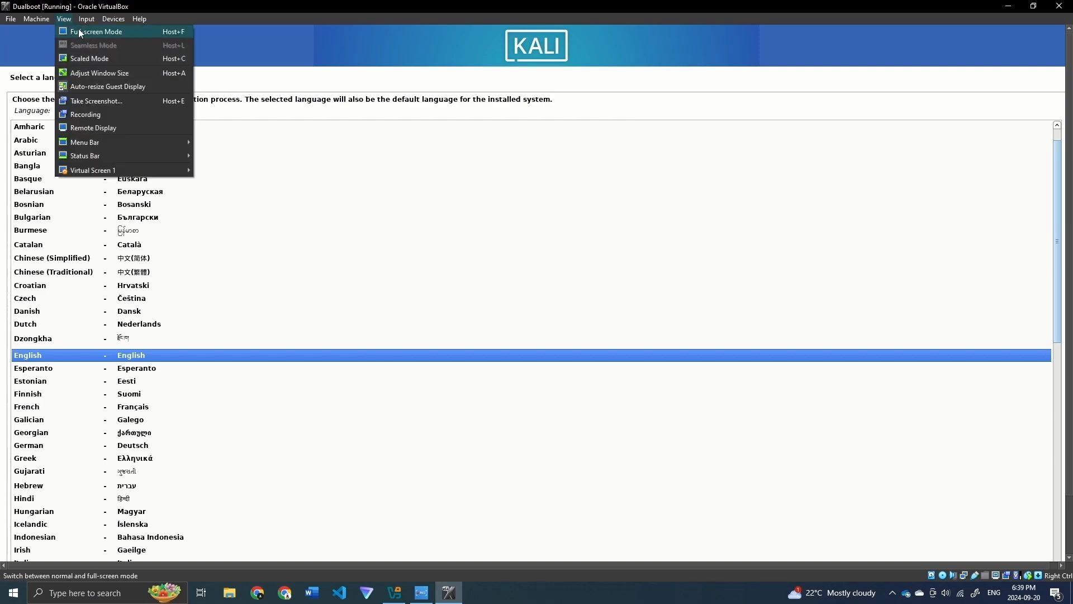
left_click(79, 32)
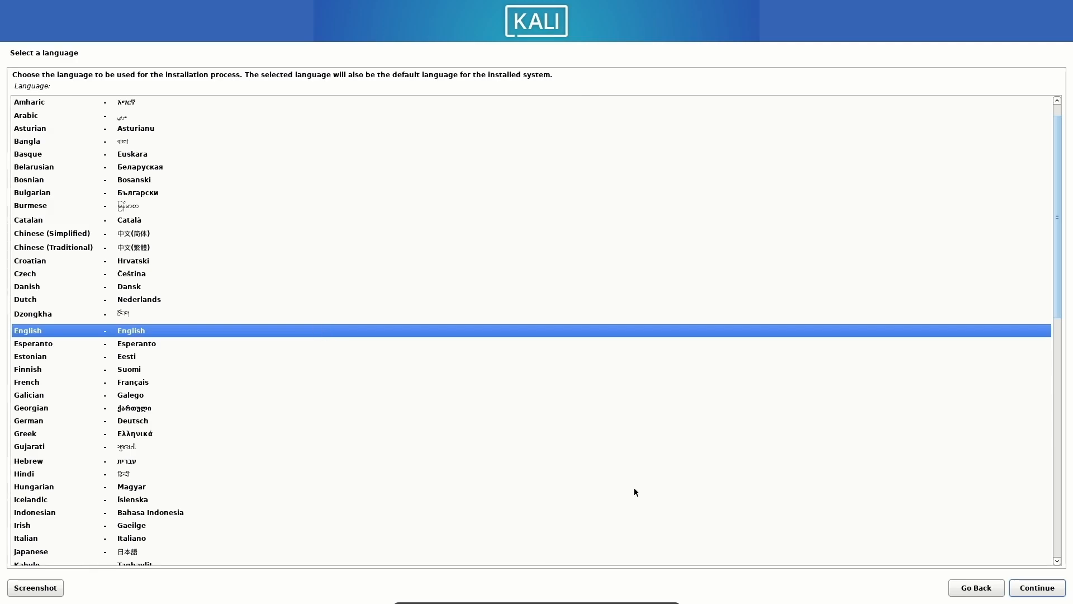
Step: Choose English language, Canada location and the British English keymap
left_click(1027, 591)
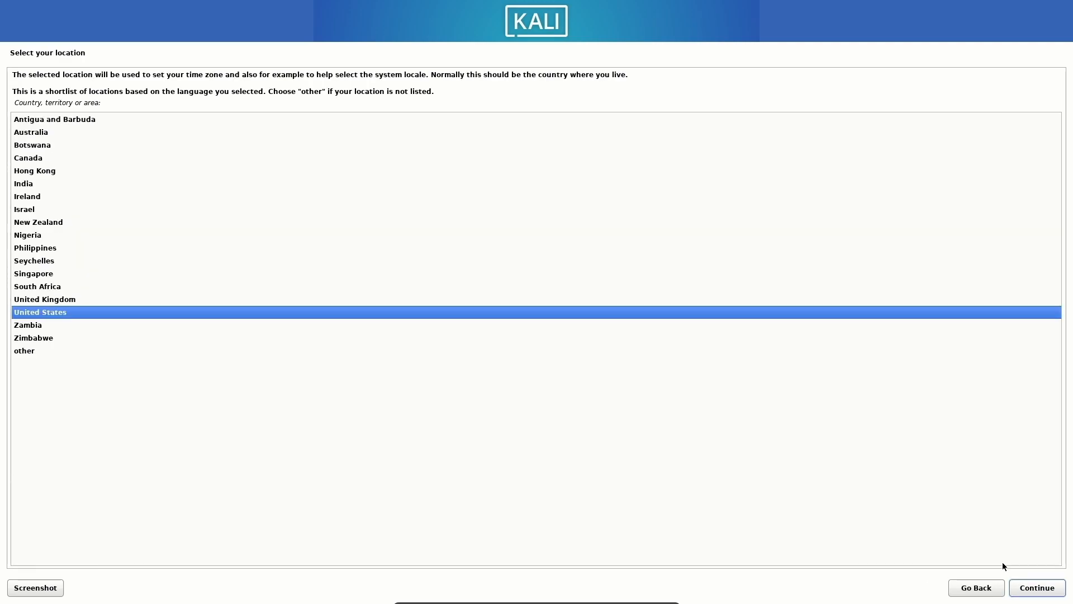
left_click(44, 158)
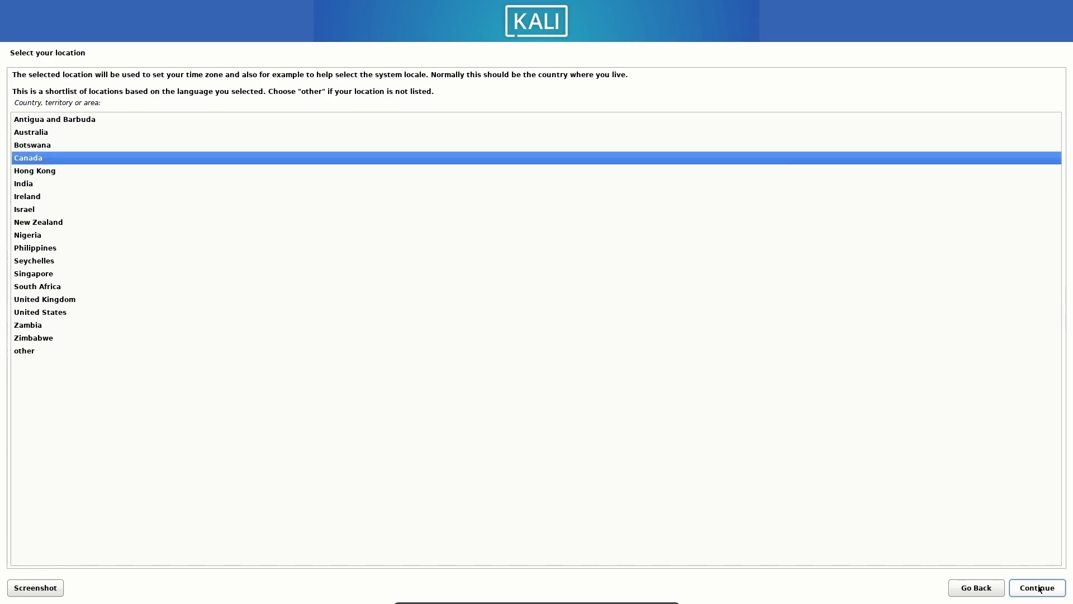
left_click(1013, 584)
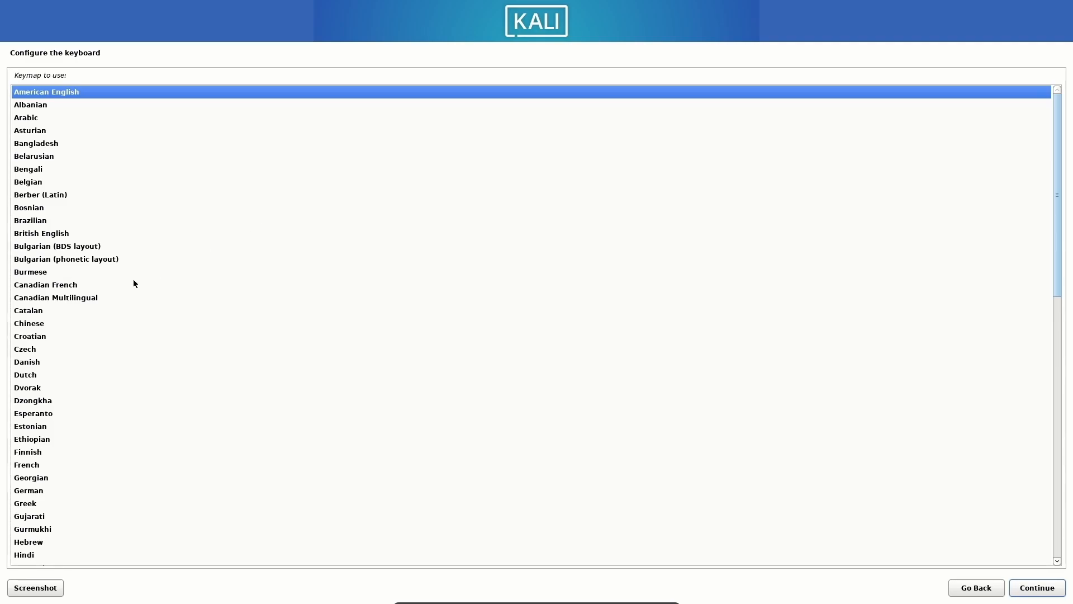
left_click(39, 232)
left_click(1043, 588)
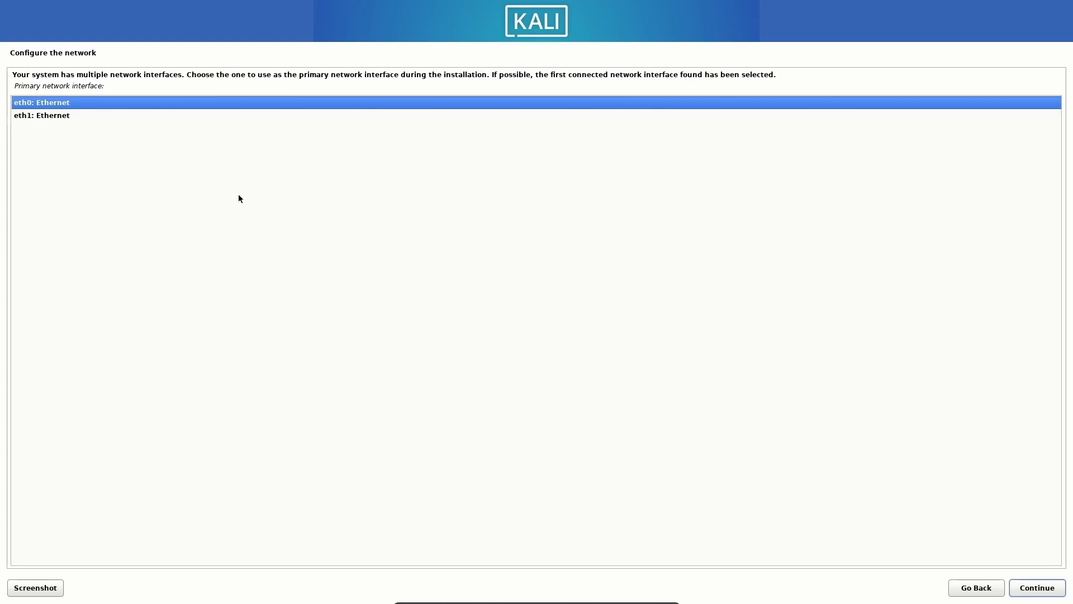
Step: Pick eth1 as primary interface, set hostname kali, and clear the domain name
left_click(33, 116)
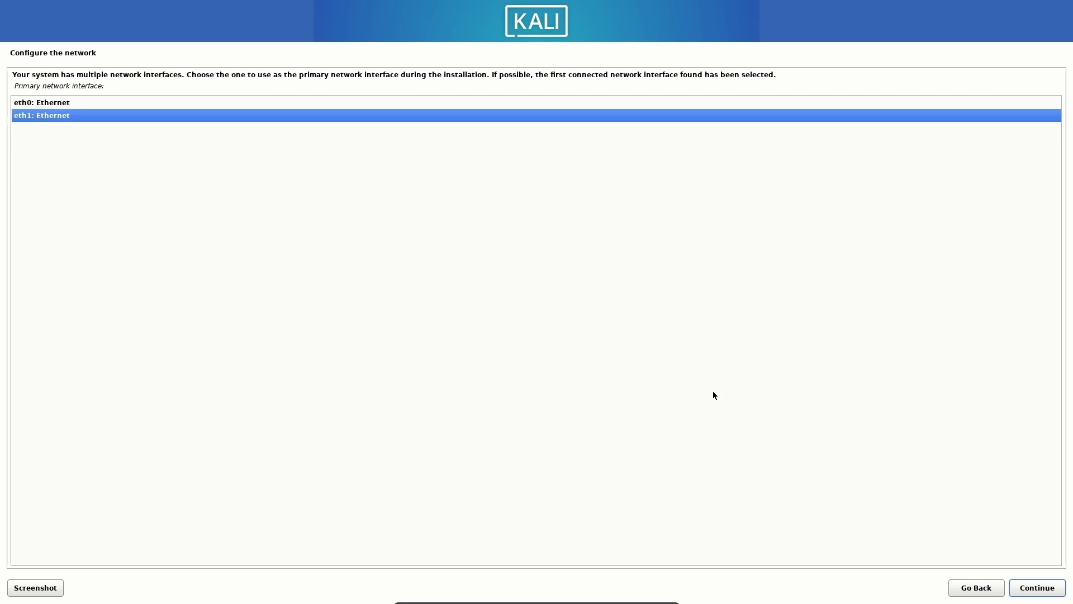
left_click(1022, 592)
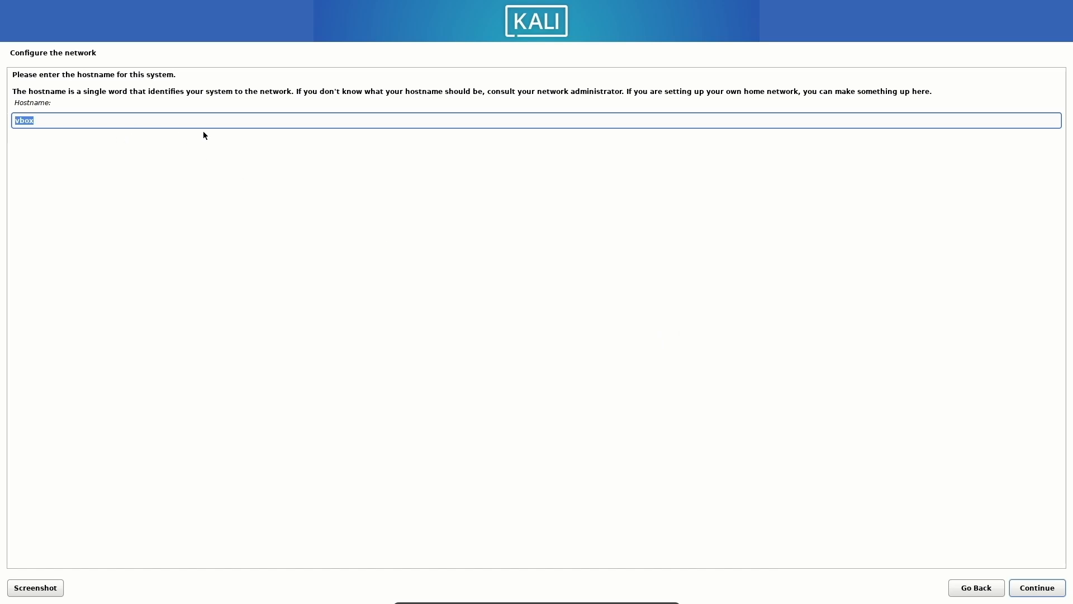
type("kali")
left_click(1040, 588)
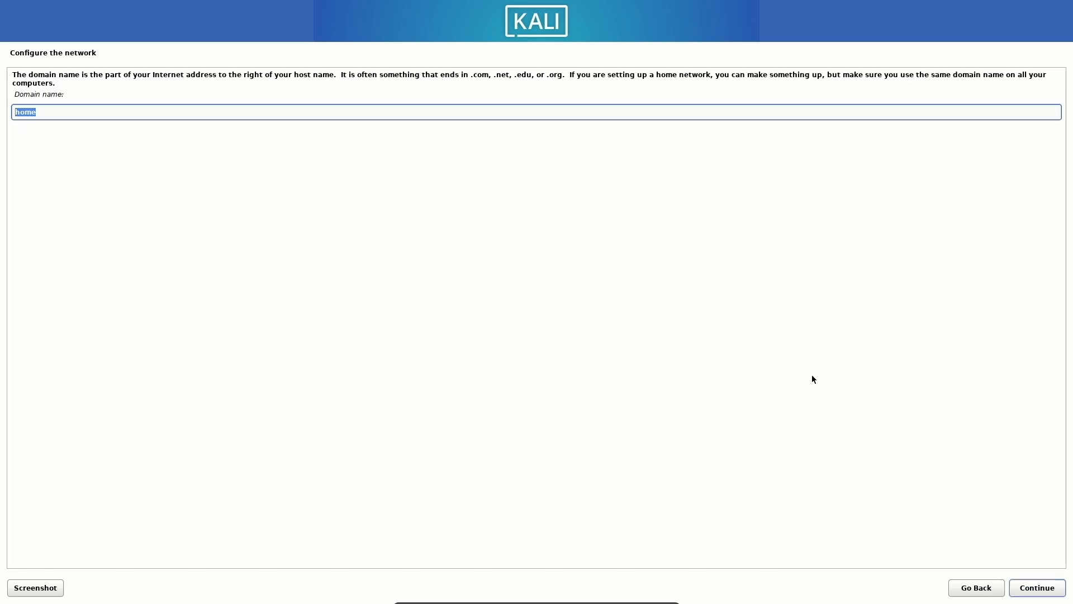
key("BackSpace")
left_click(1034, 587)
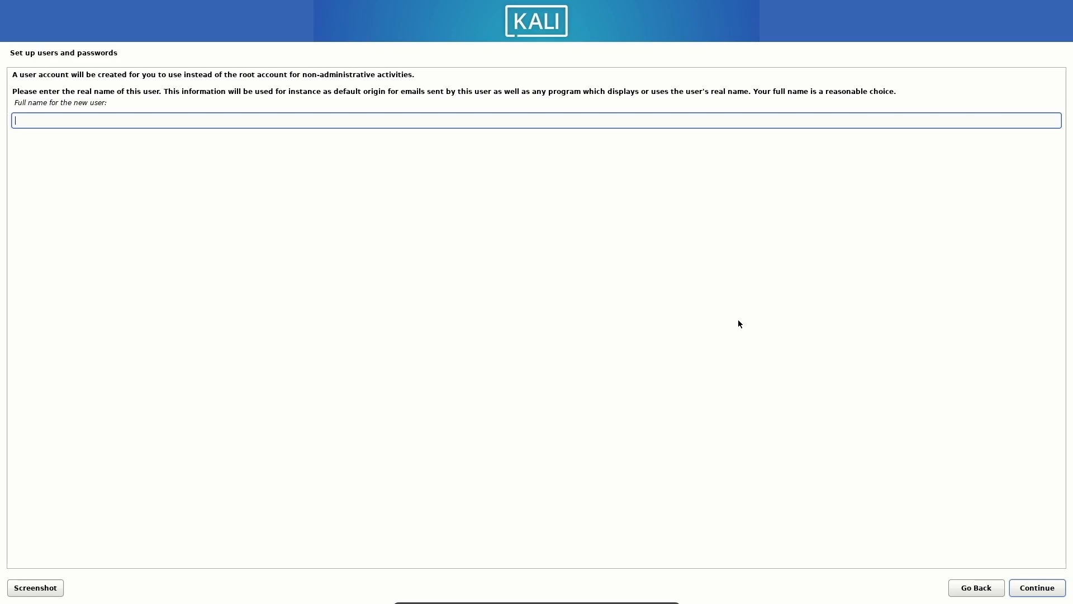
Step: Enter the new user's full name and accept the suggested username
type("harsh")
key("Return")
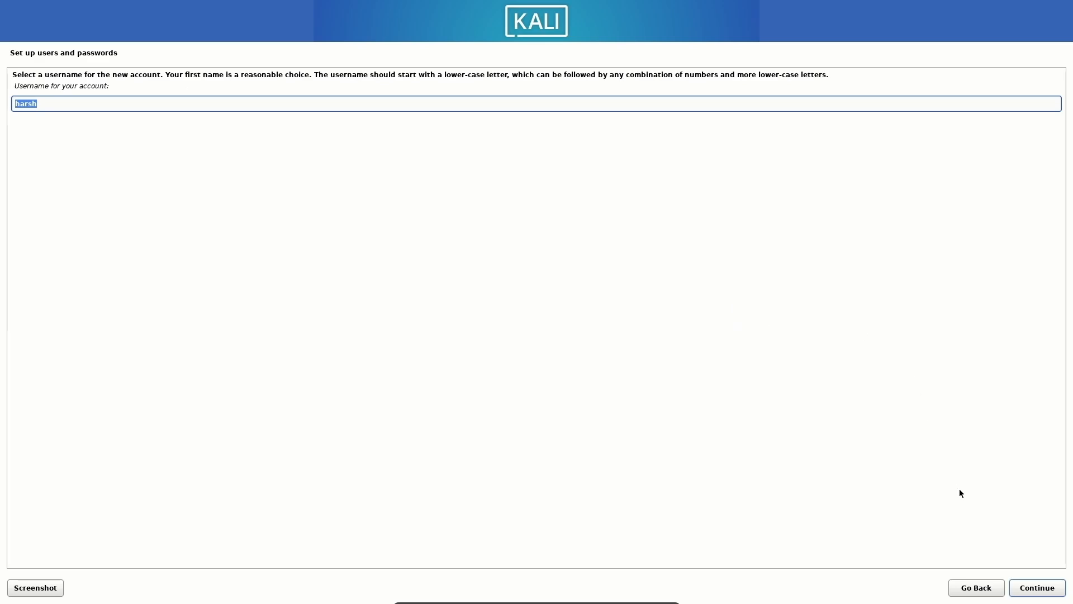
left_click(1040, 588)
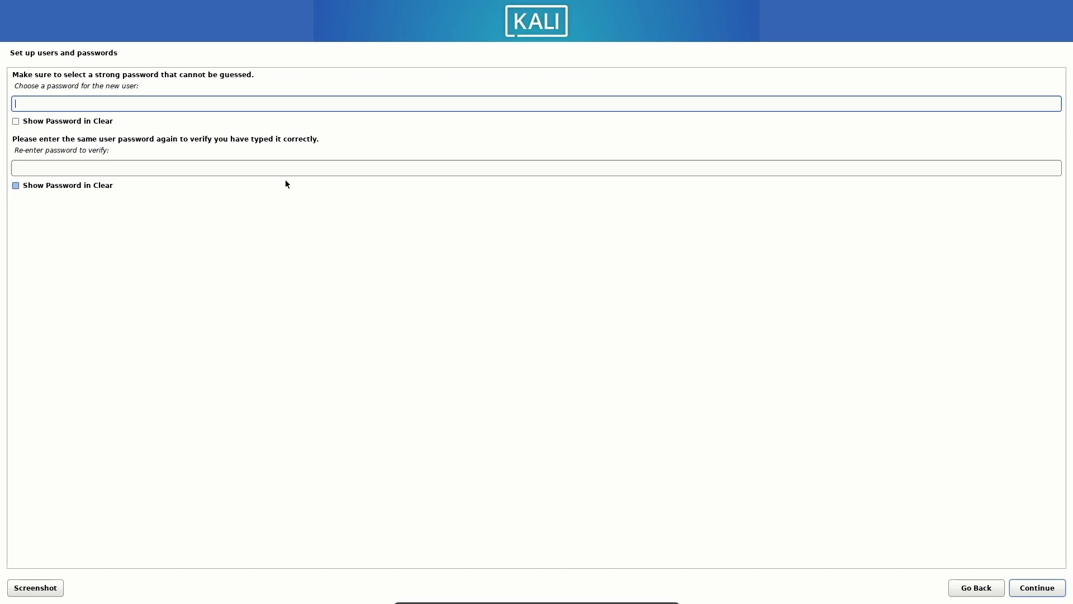
Step: Type the account password, re-enter it to confirm, and continue
type("kalikali1")
left_click(160, 167)
type("kal")
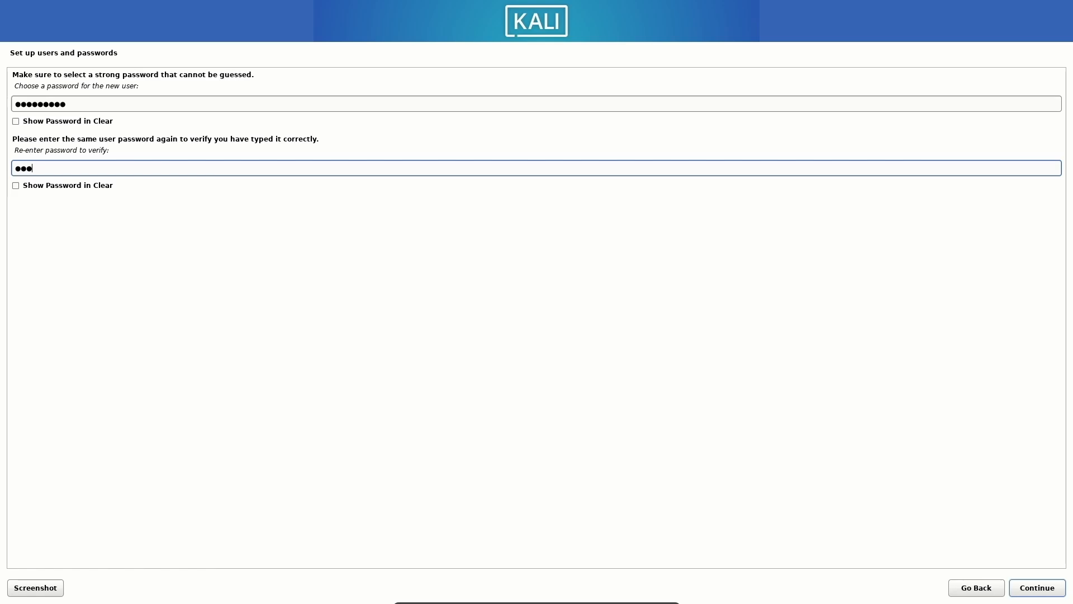
key("BackSpace")
key("BackSpace")
key("BackSpace")
type("kalilin")
key("Tab")
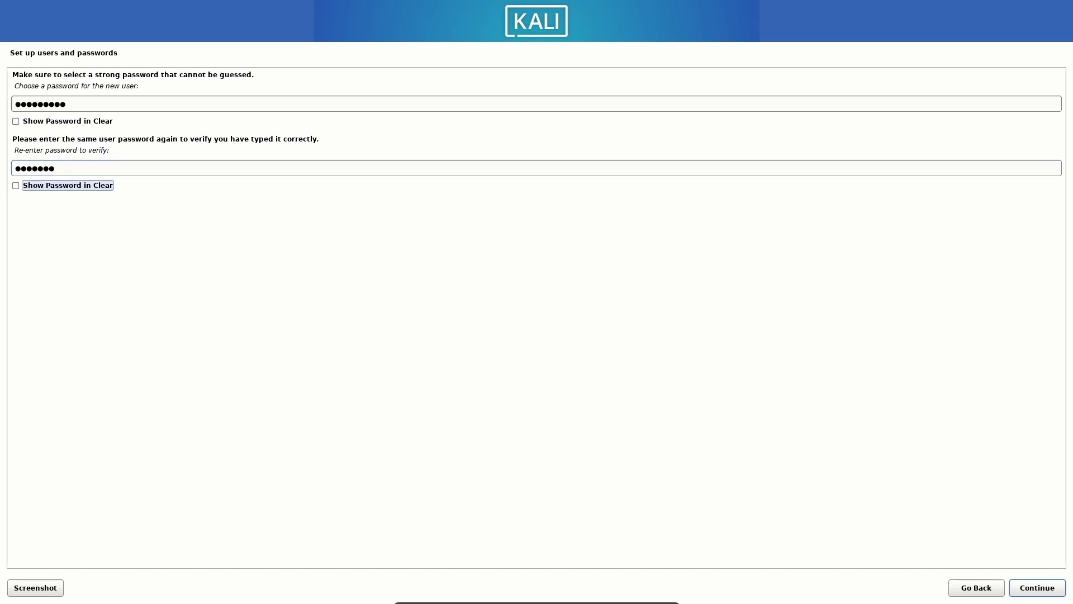
left_click(100, 170)
type("ud")
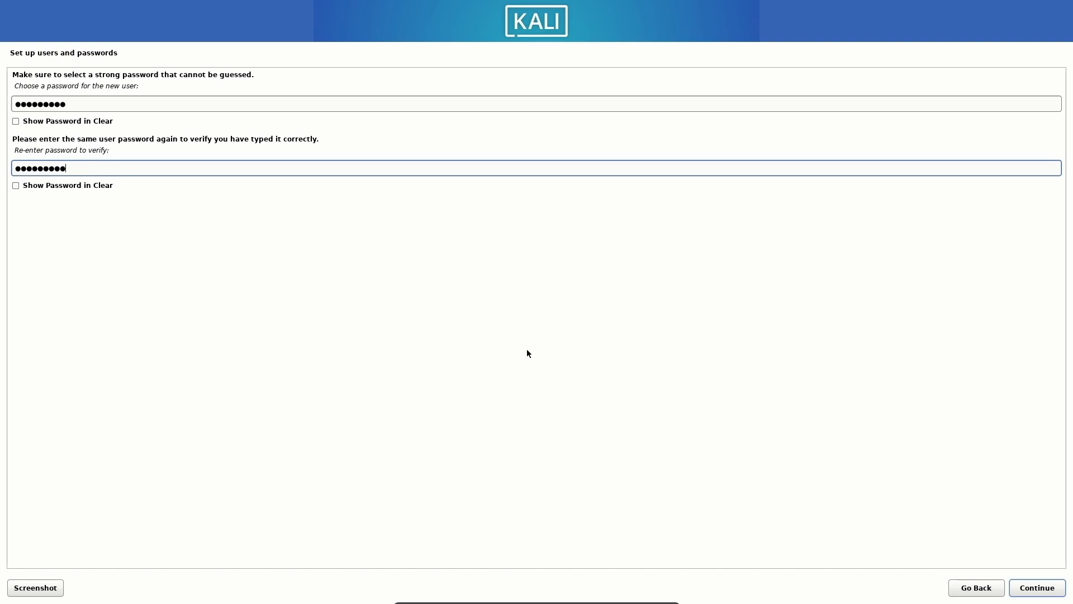
left_click(1036, 591)
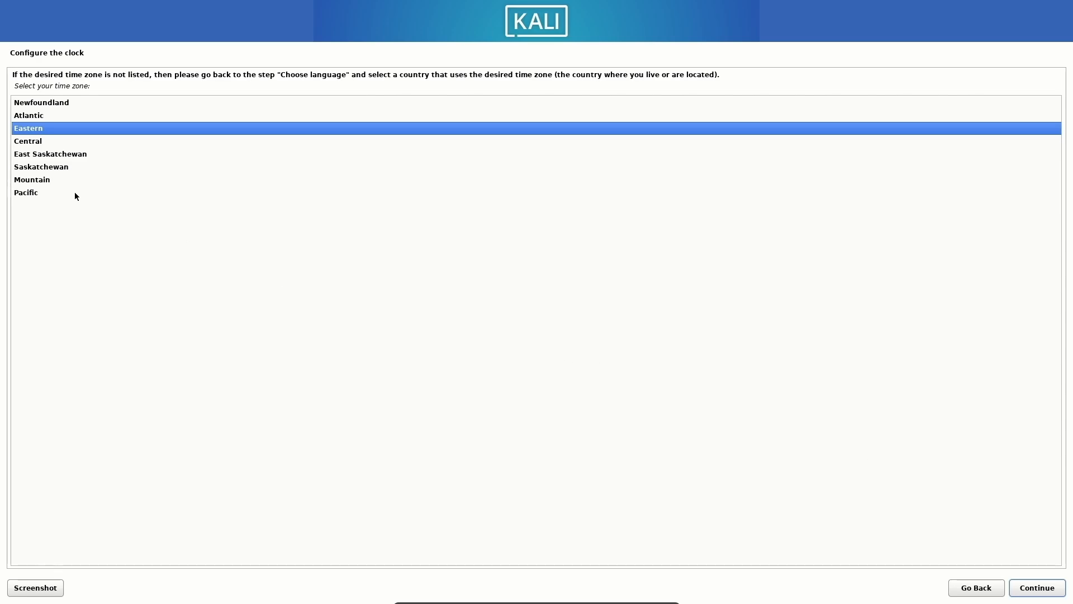
Step: Confirm Eastern as the installer's time zone and continue
left_click(32, 129)
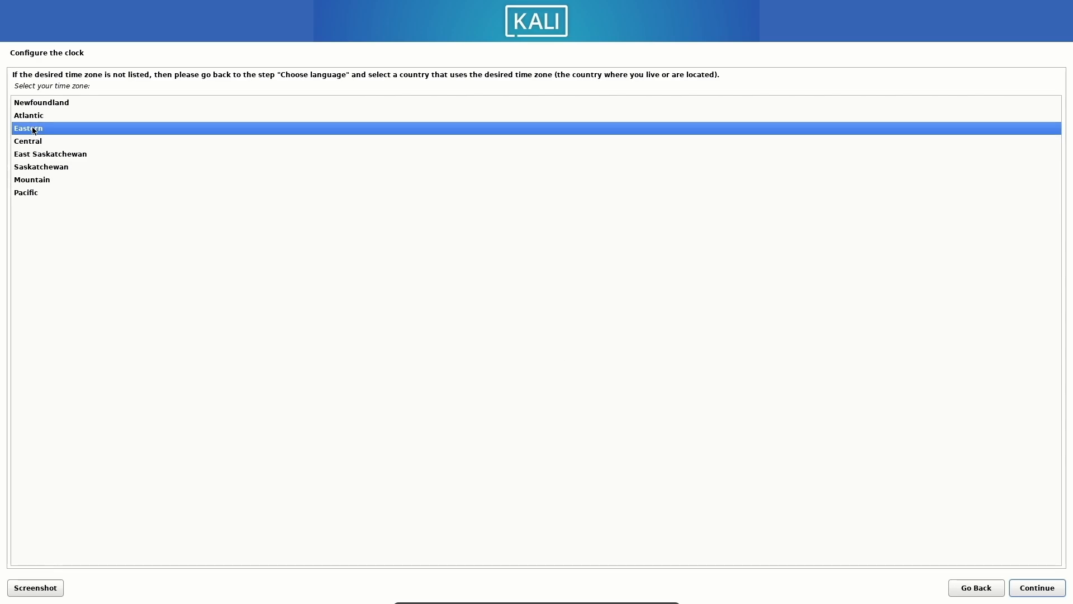
left_click(1028, 593)
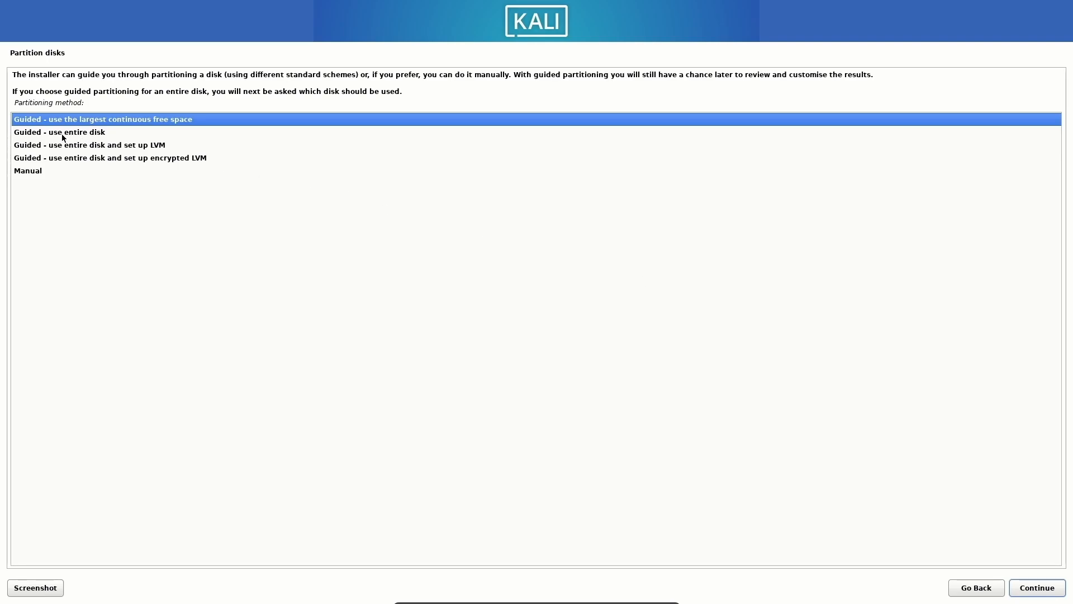
Step: Choose guided whole-disk partitioning on the 64.4 GB sda disk with all files in one partition
left_click(93, 134)
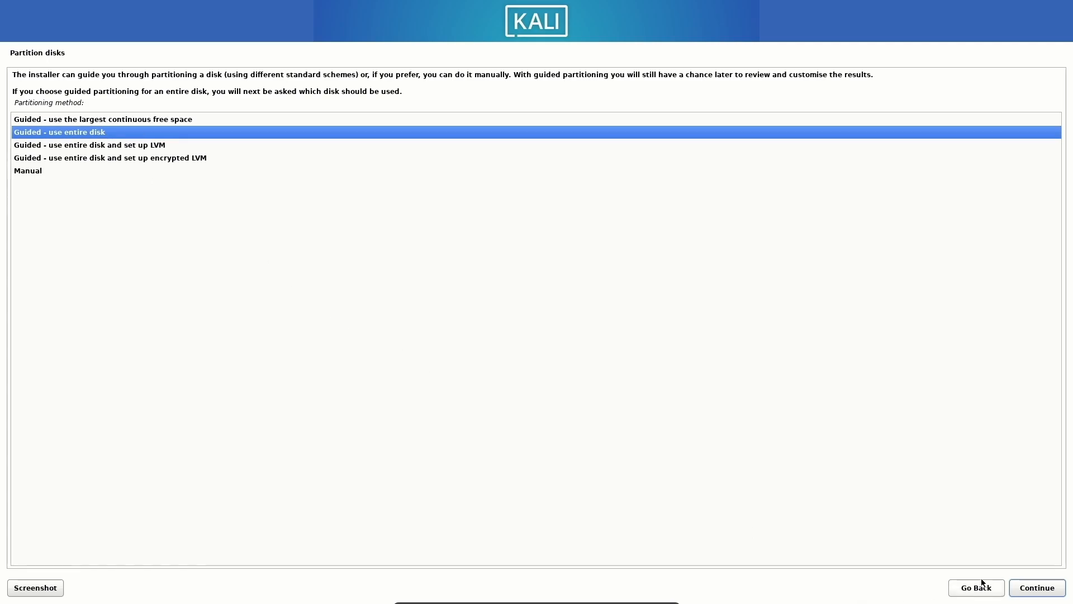
left_click(1020, 588)
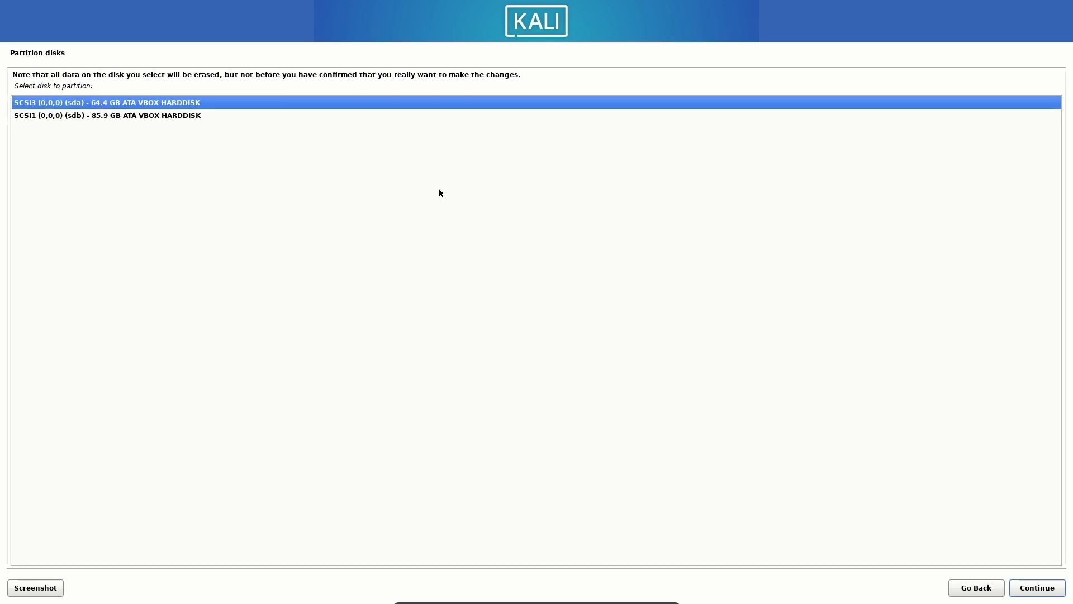
left_click(1029, 589)
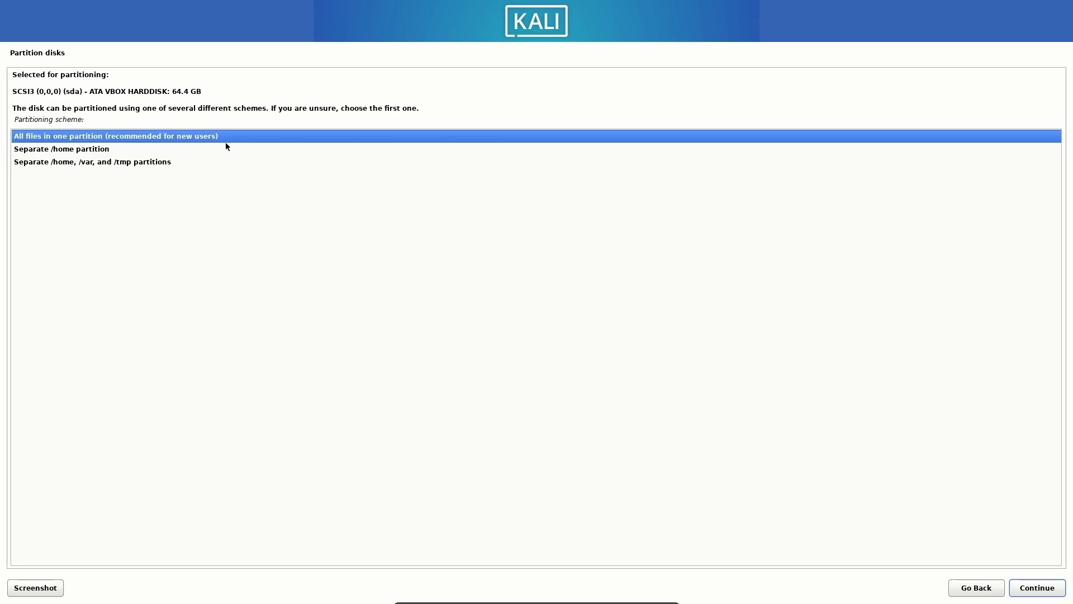
left_click(1055, 592)
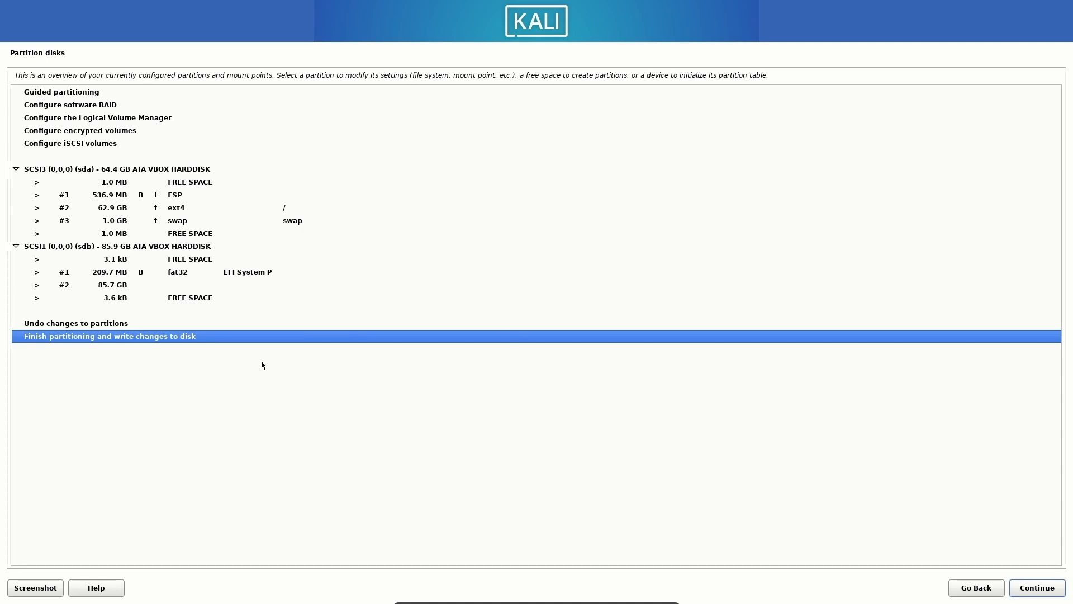
Step: Finish partitioning and answer Yes to writing the changes to disk
left_click(1031, 593)
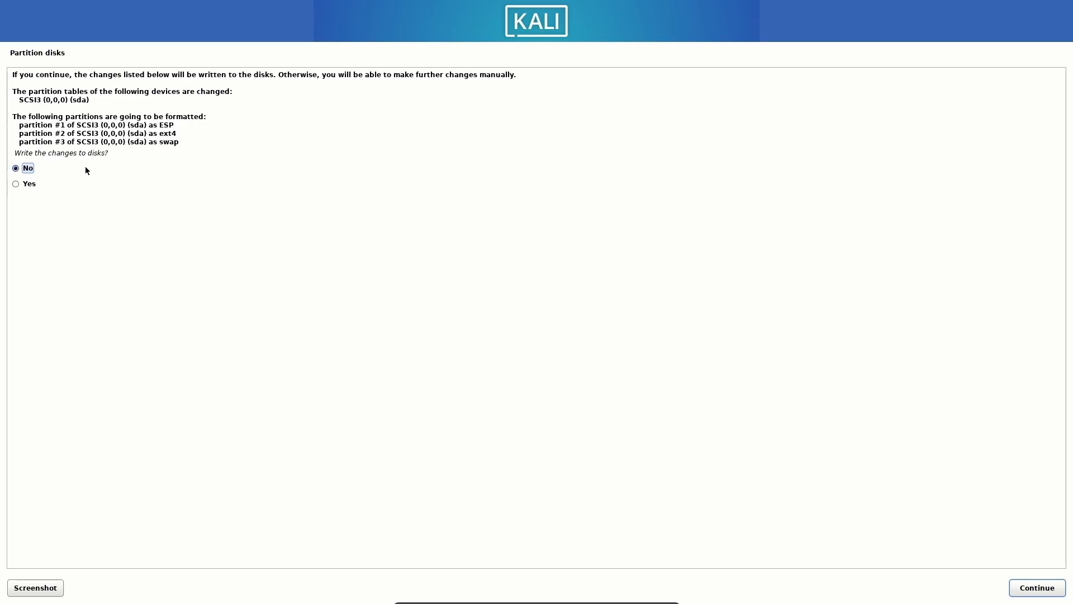
left_click(34, 184)
left_click(1038, 588)
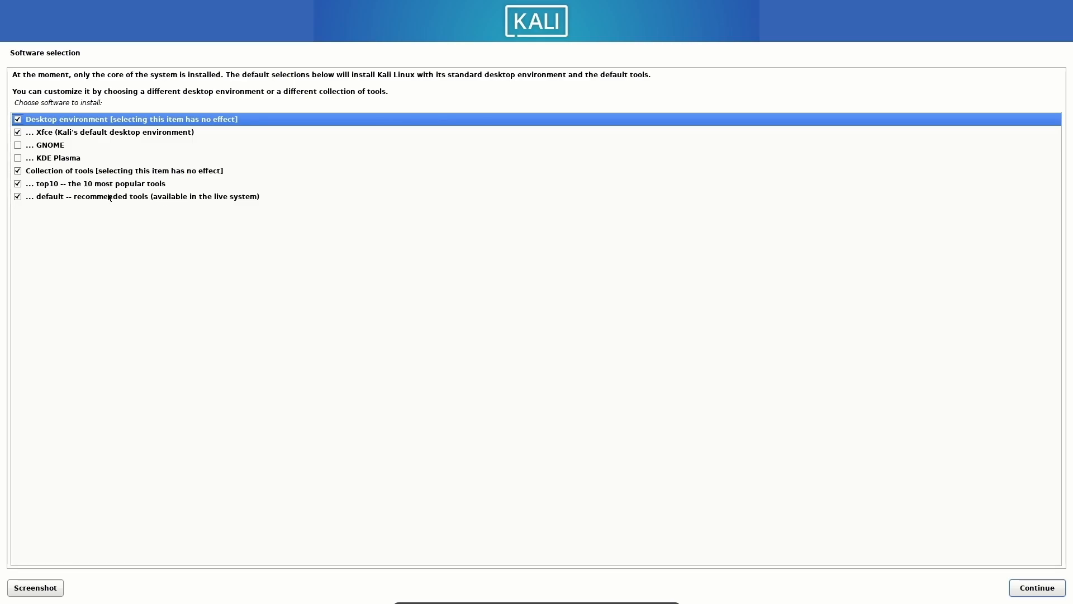
Step: Replace Xfce with GNOME in the software selection, install, and reboot when complete
left_click(18, 132)
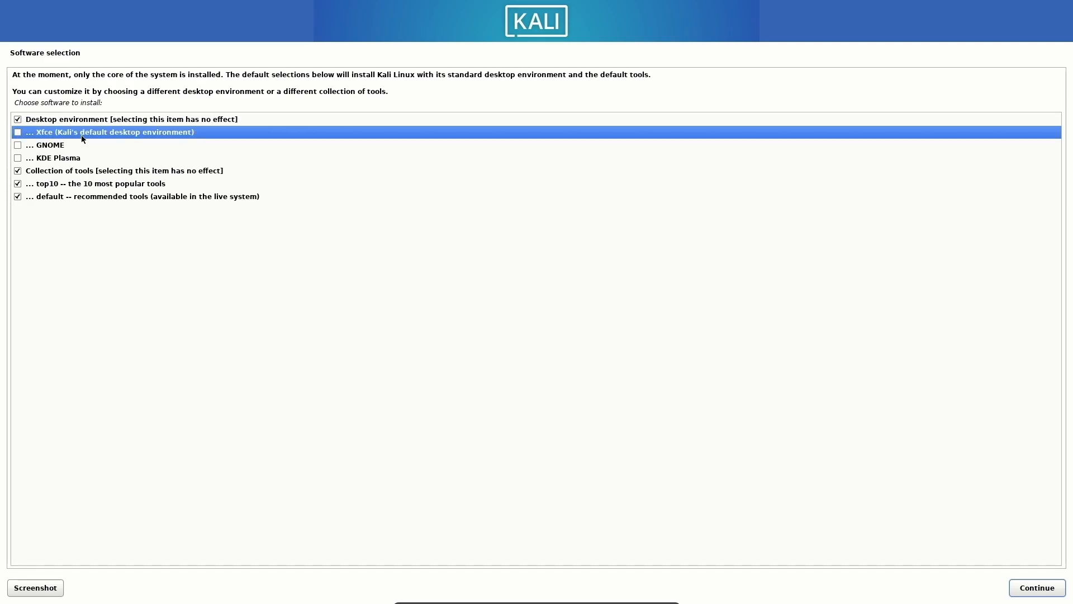
left_click(17, 146)
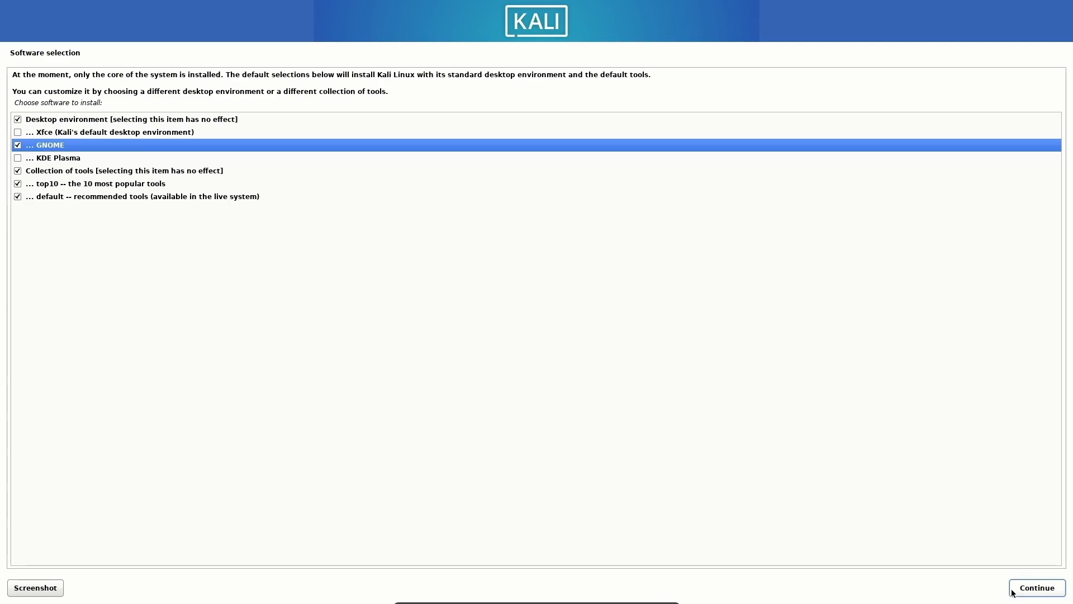
left_click(1036, 591)
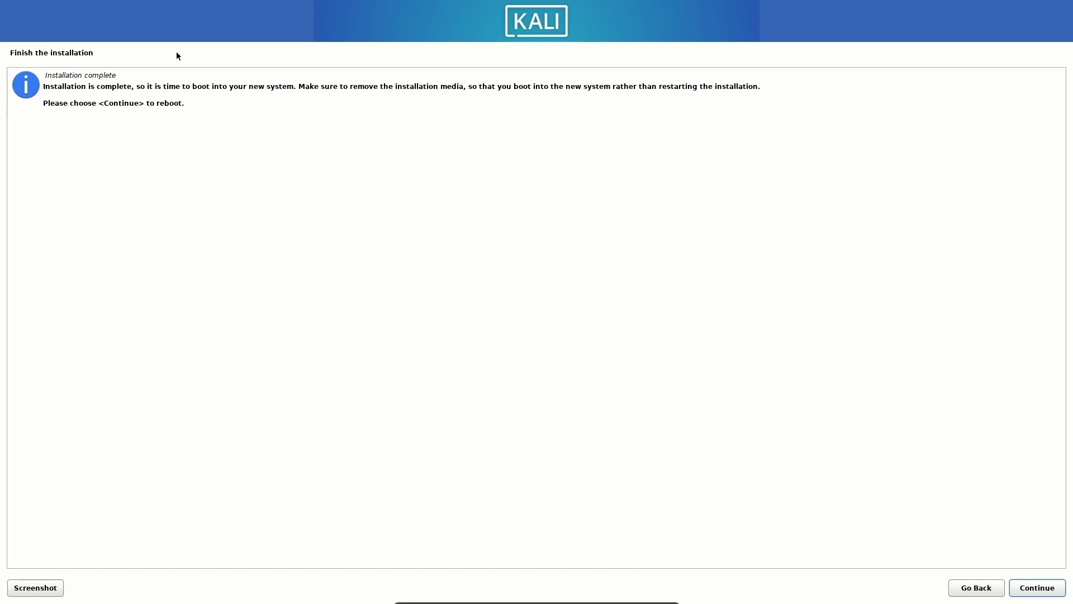
left_click(1044, 592)
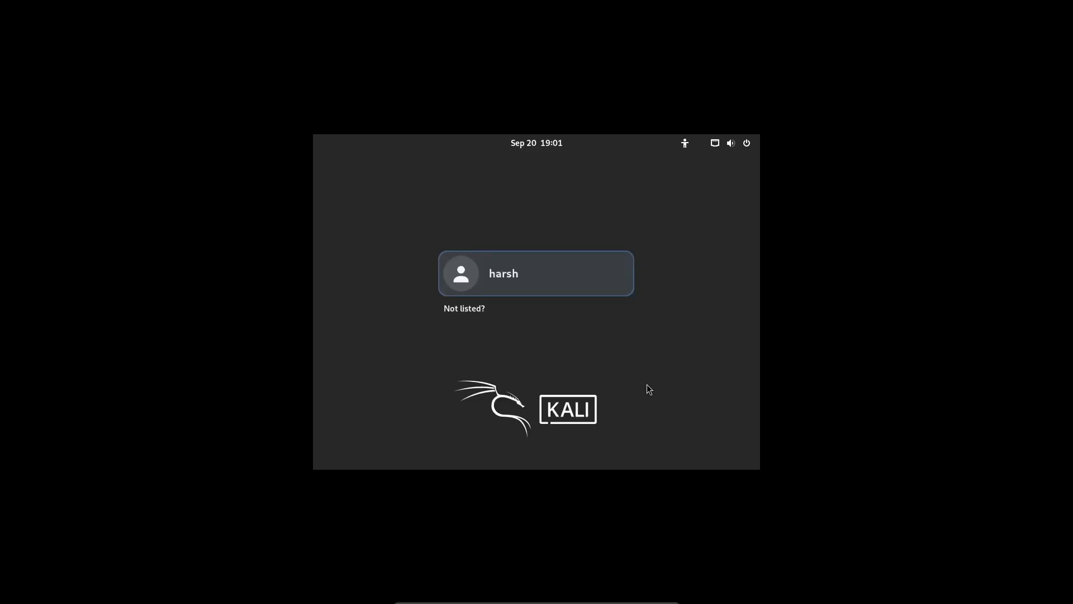
Step: Select the new user on the login screen and enter the account password
left_click(525, 278)
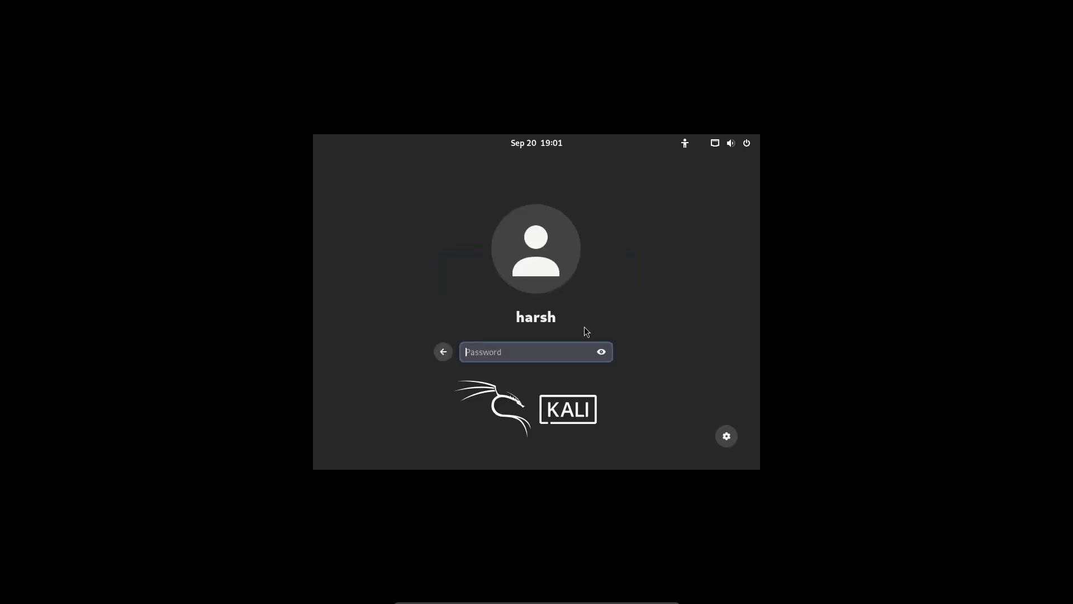
type("k********")
key("Return")
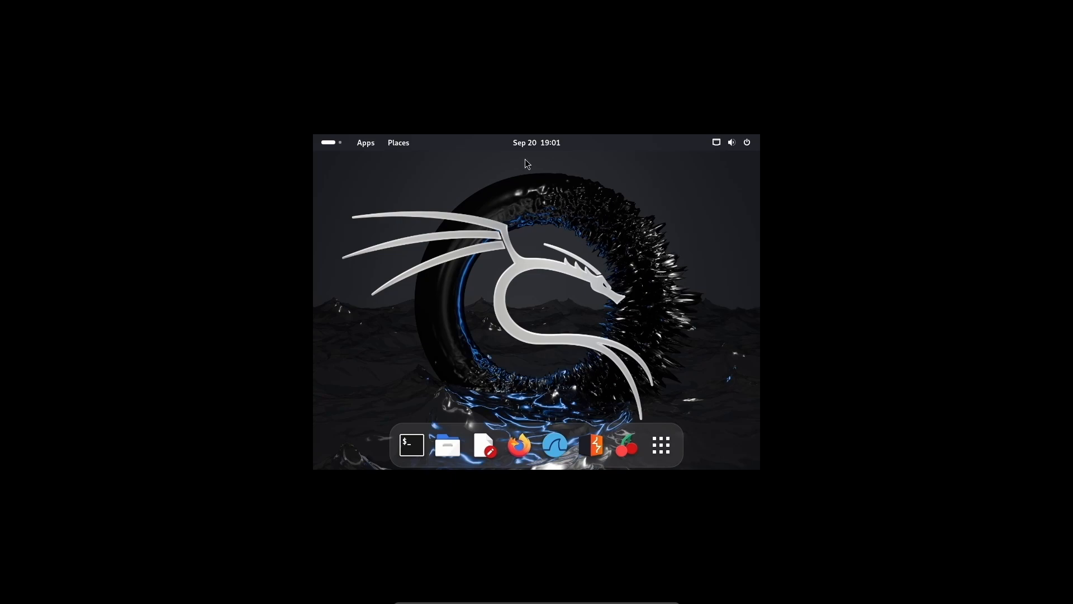
Step: Open Show Apps and page forward to the last app page, then back again
left_click(661, 446)
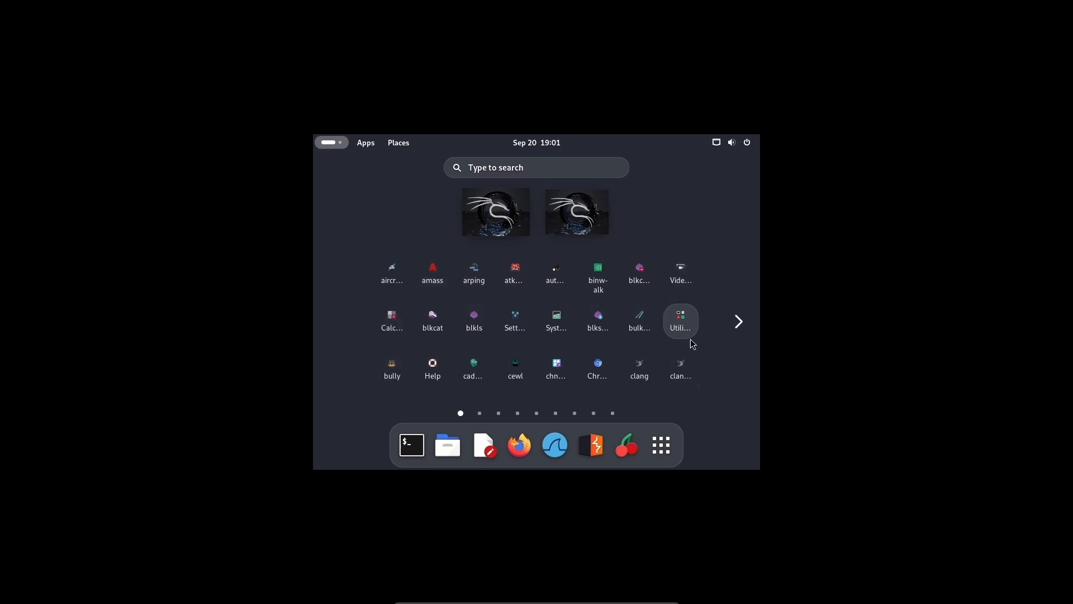
left_click(742, 318)
left_click(742, 318)
left_click(742, 317)
left_click(742, 318)
left_click(742, 318)
left_click(743, 318)
left_click(743, 318)
left_click(743, 322)
left_click(339, 327)
left_click(341, 330)
left_click(340, 330)
left_click(341, 330)
left_click(340, 330)
left_click(340, 330)
left_click(340, 330)
left_click(341, 330)
Step: Look inside the Utilities folder, then close the overview back to the desktop
left_click(680, 324)
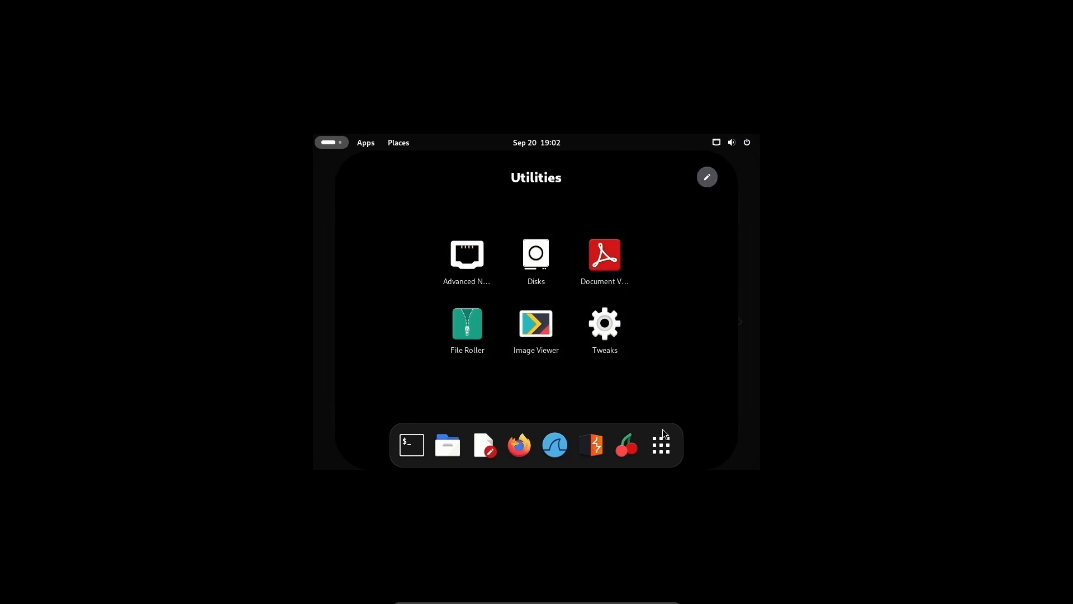
key("Escape")
left_click(659, 444)
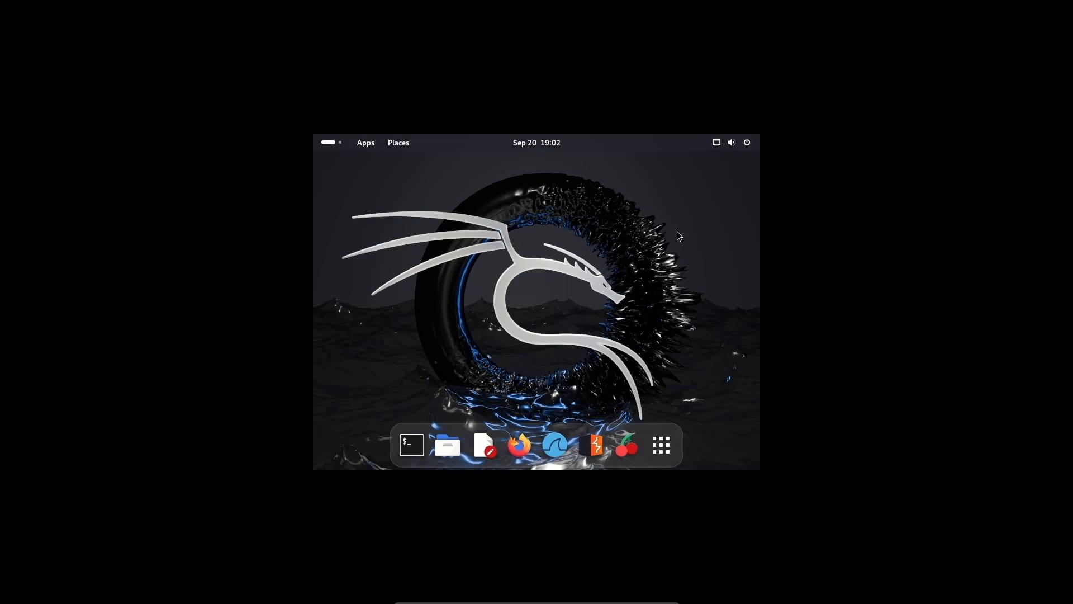
left_click(717, 142)
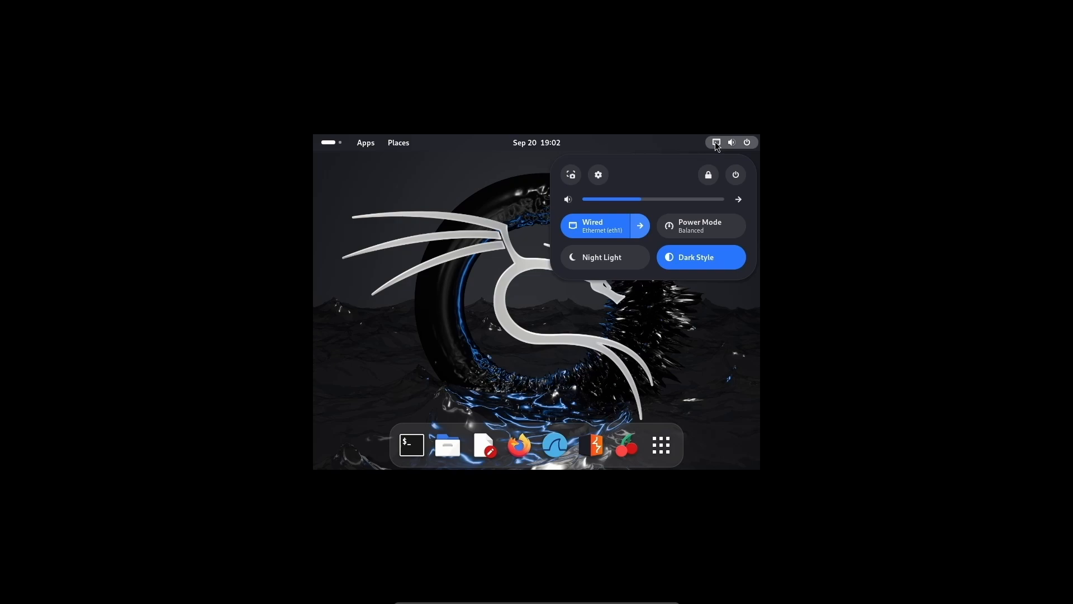
left_click(697, 230)
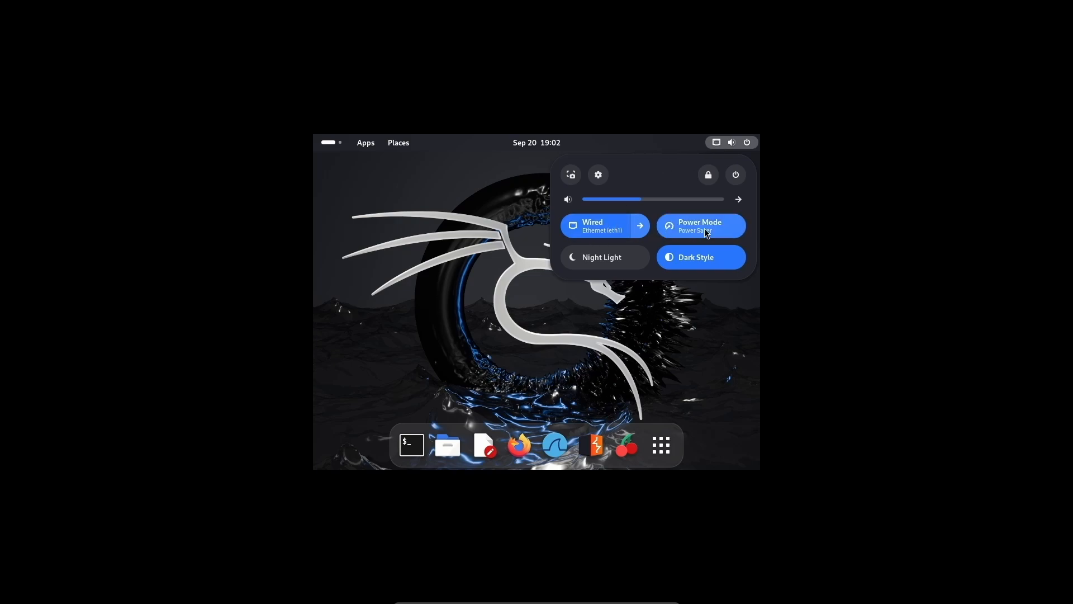
left_click(697, 229)
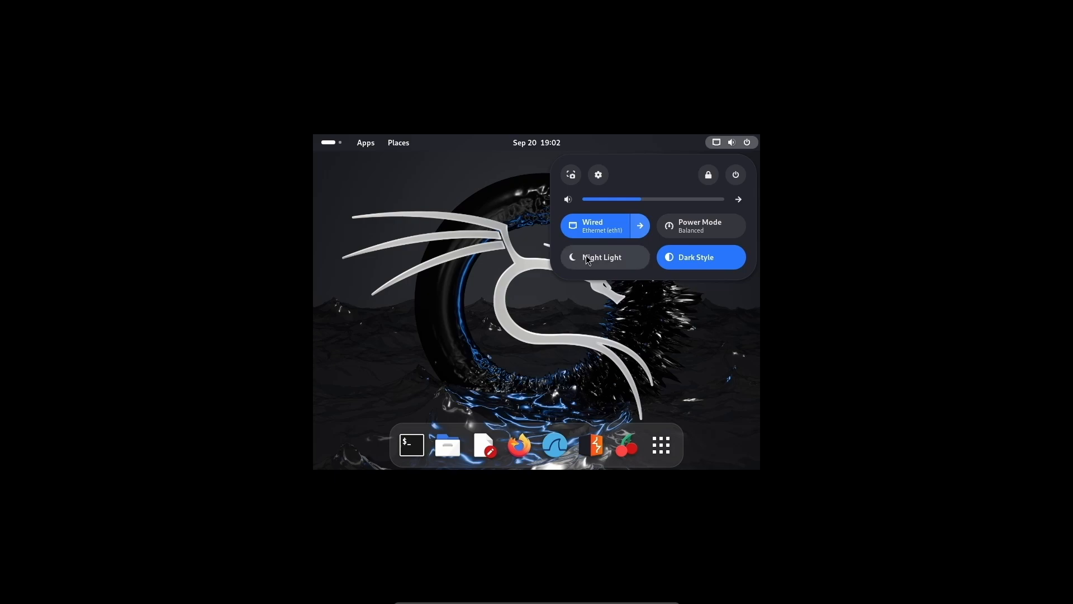
left_click(698, 258)
left_click(698, 259)
left_click(633, 258)
left_click(630, 255)
left_click(711, 338)
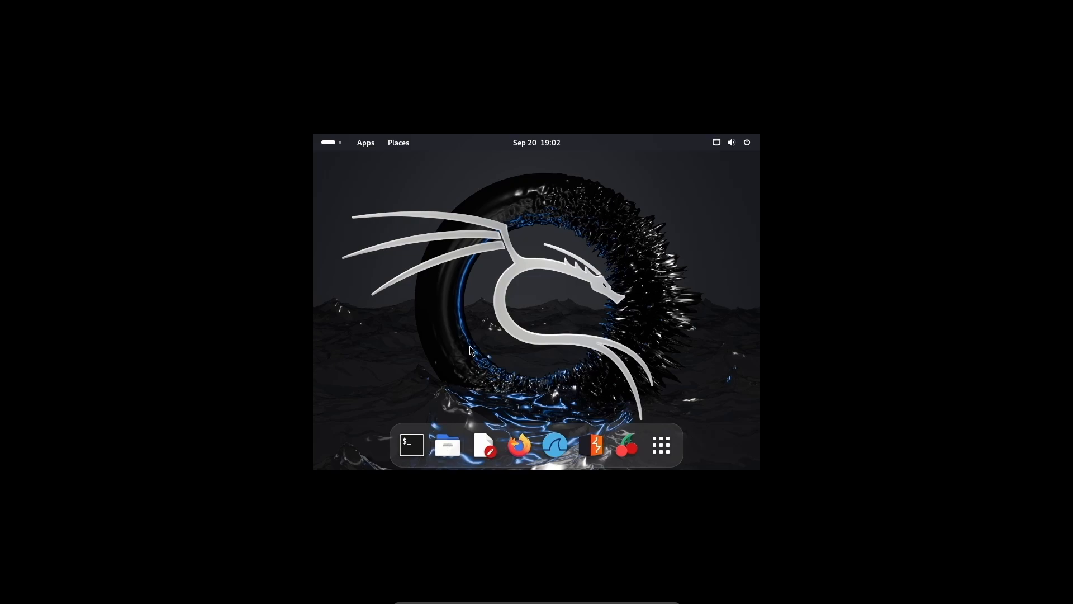
Step: Open Files and visit Documents, Downloads, Music, Pictures, Videos and Trash
left_click(447, 445)
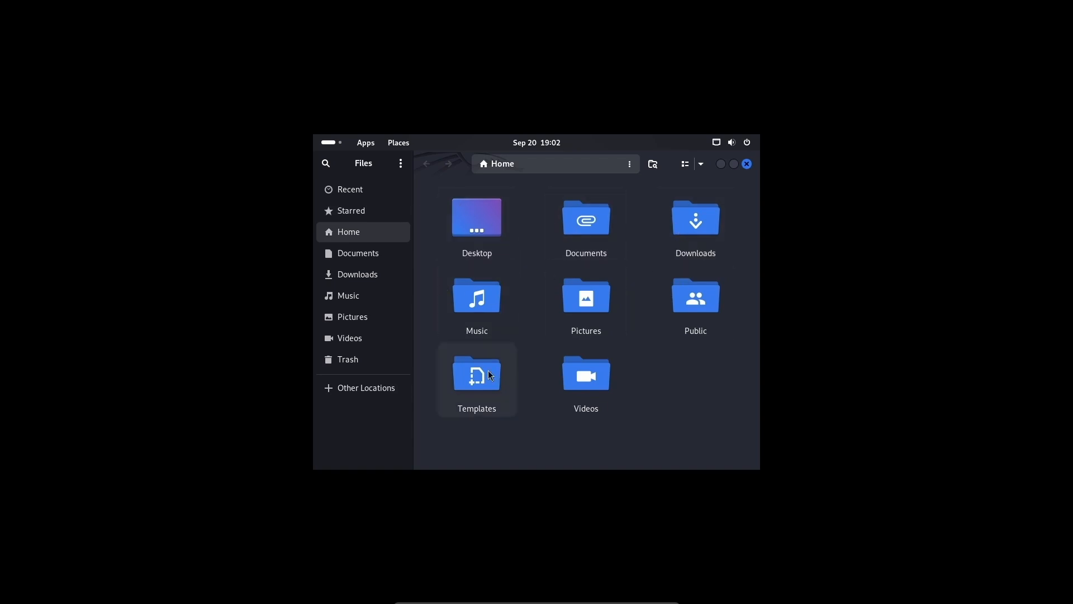
left_click(353, 255)
left_click(352, 274)
left_click(354, 295)
left_click(354, 324)
left_click(351, 337)
left_click(353, 357)
Step: View Starred, return Home, select the Desktop folder, and close Files
left_click(361, 211)
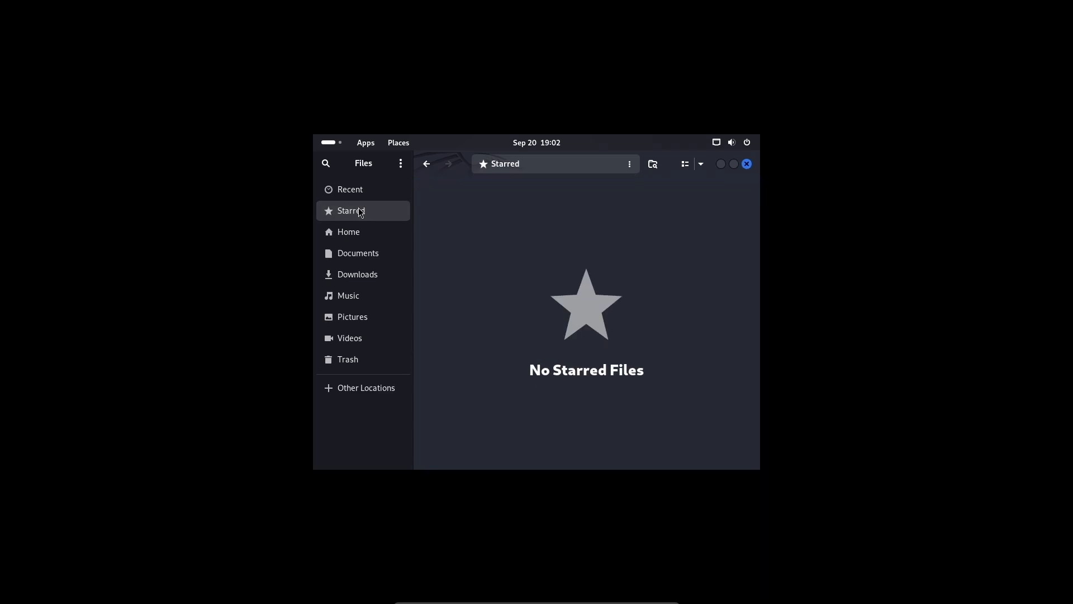
left_click(357, 233)
left_click(457, 230)
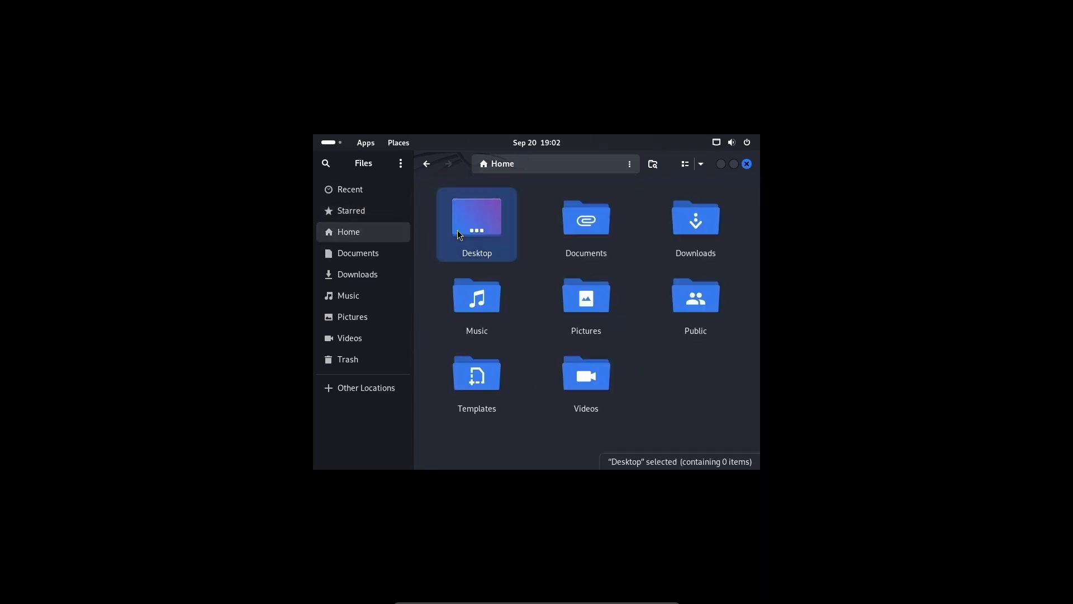
left_click(747, 164)
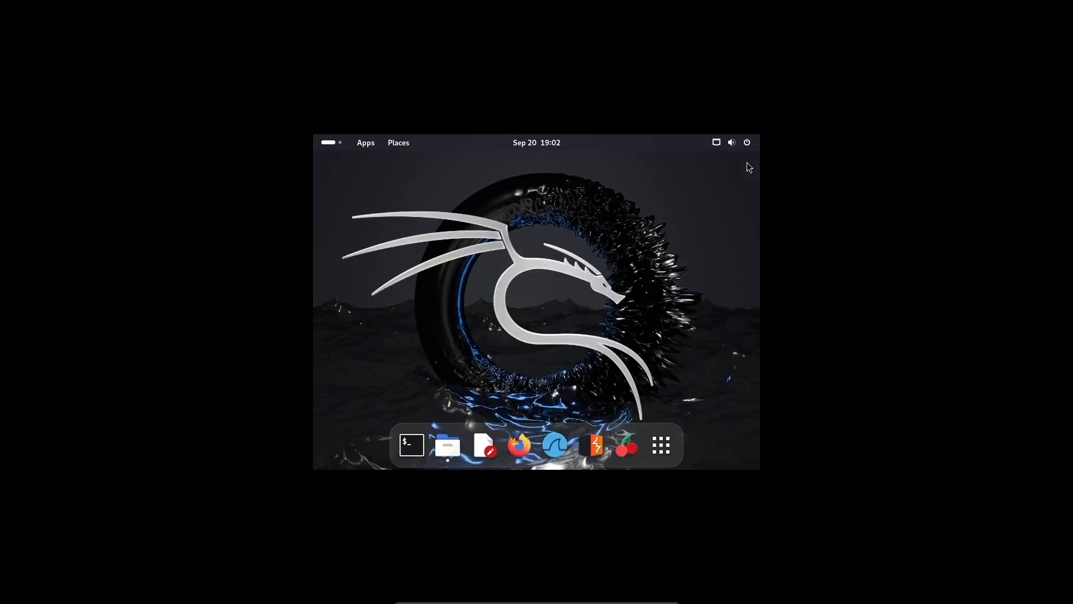
Step: Open Display Settings from the desktop's right-click menu
right_click(512, 317)
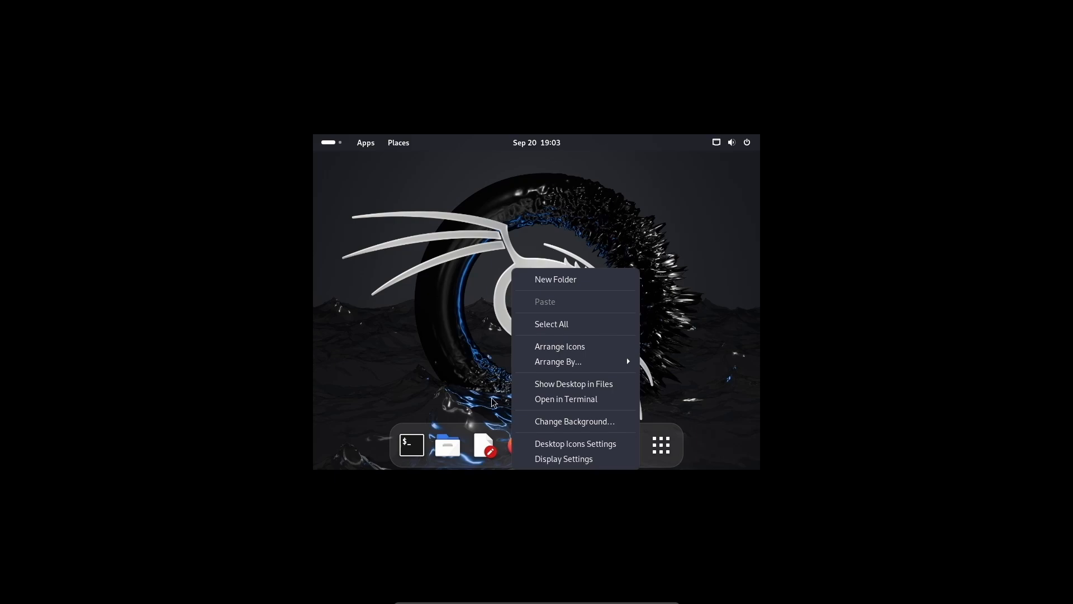
left_click(465, 241)
right_click(477, 216)
left_click(562, 406)
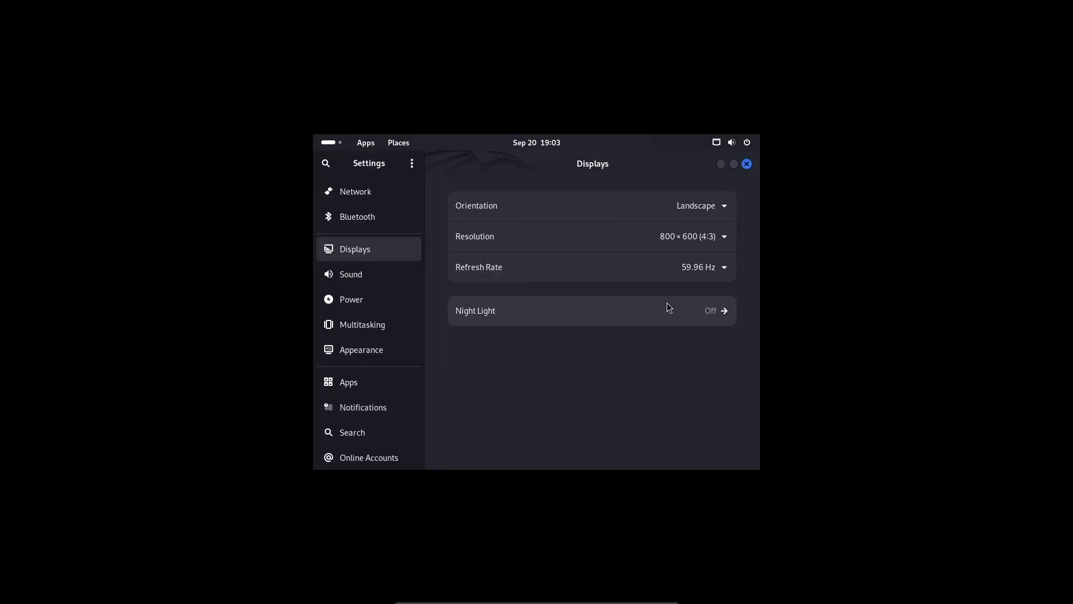
Step: Set resolution to 1920×1080 (16:9) at 100% scale, apply, and keep the changes
left_click(698, 233)
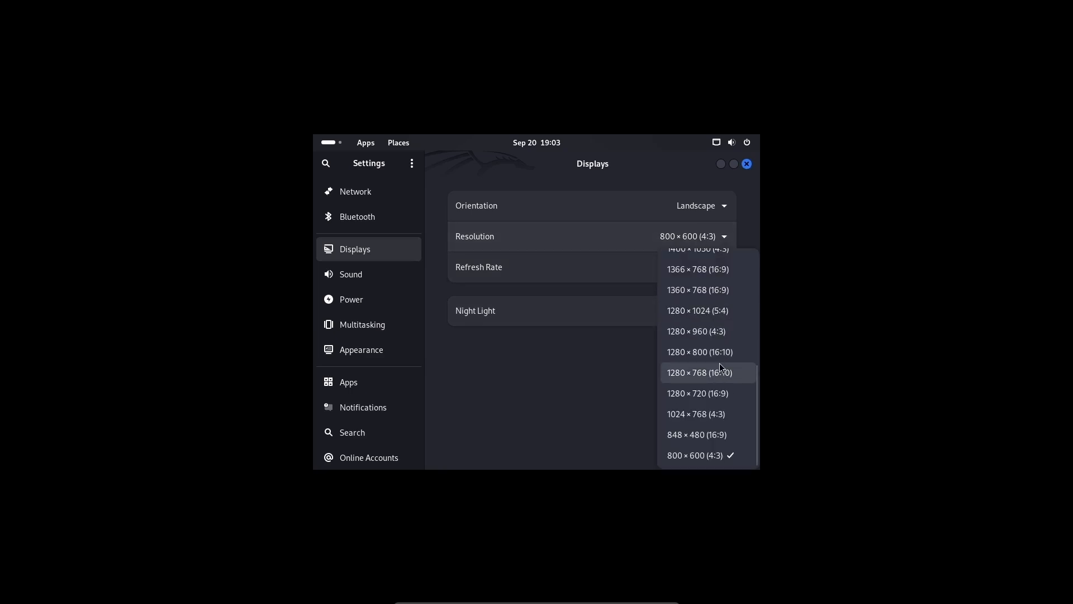
scroll(720, 363, "up", 3)
scroll(719, 363, "up", 2)
scroll(720, 366, "up", 1)
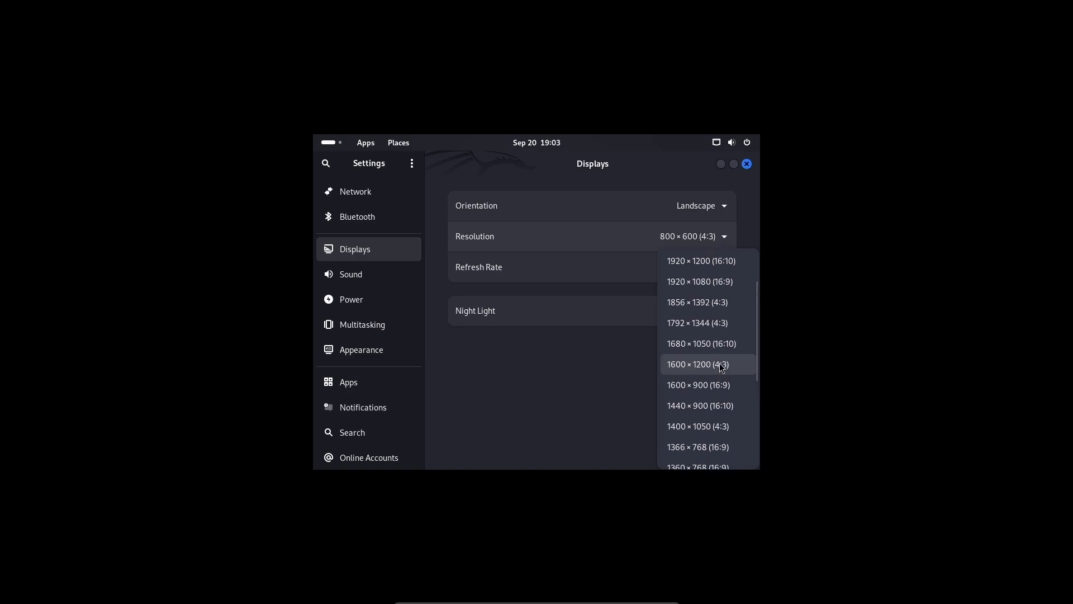
left_click(696, 282)
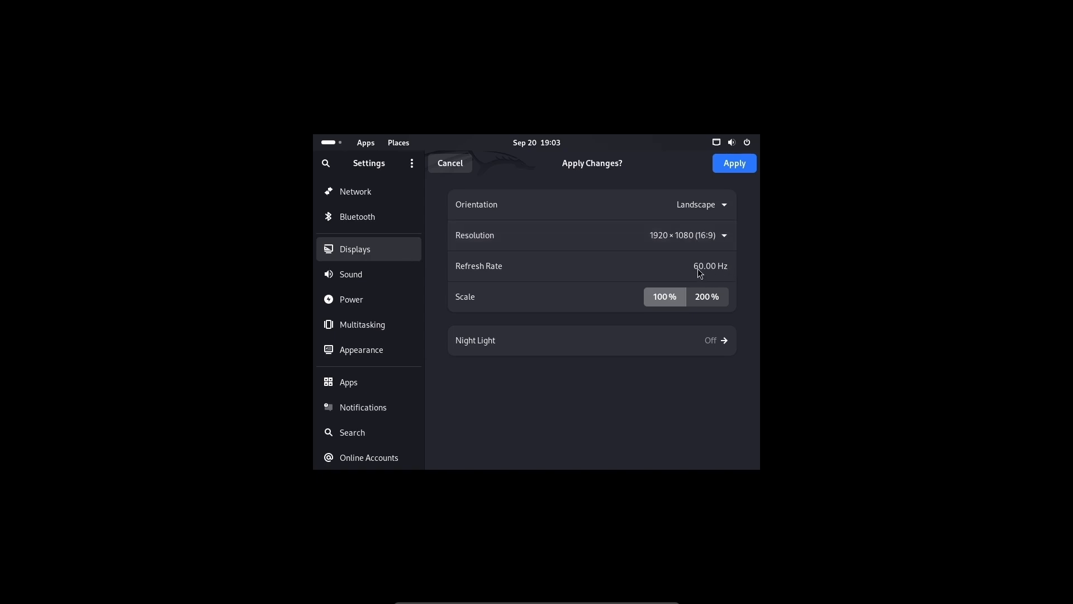
left_click(715, 295)
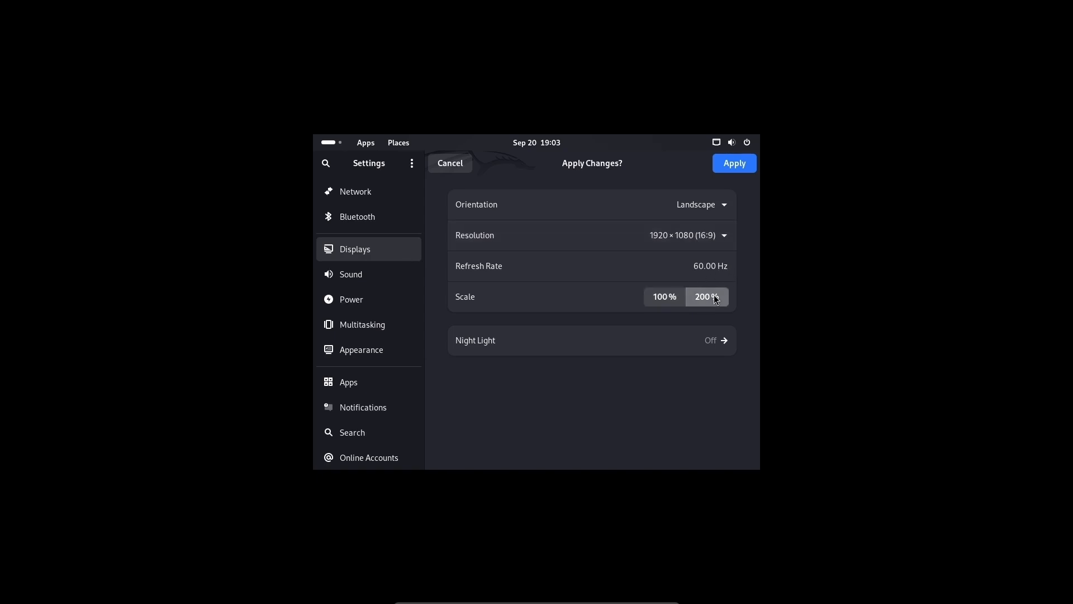
left_click(669, 300)
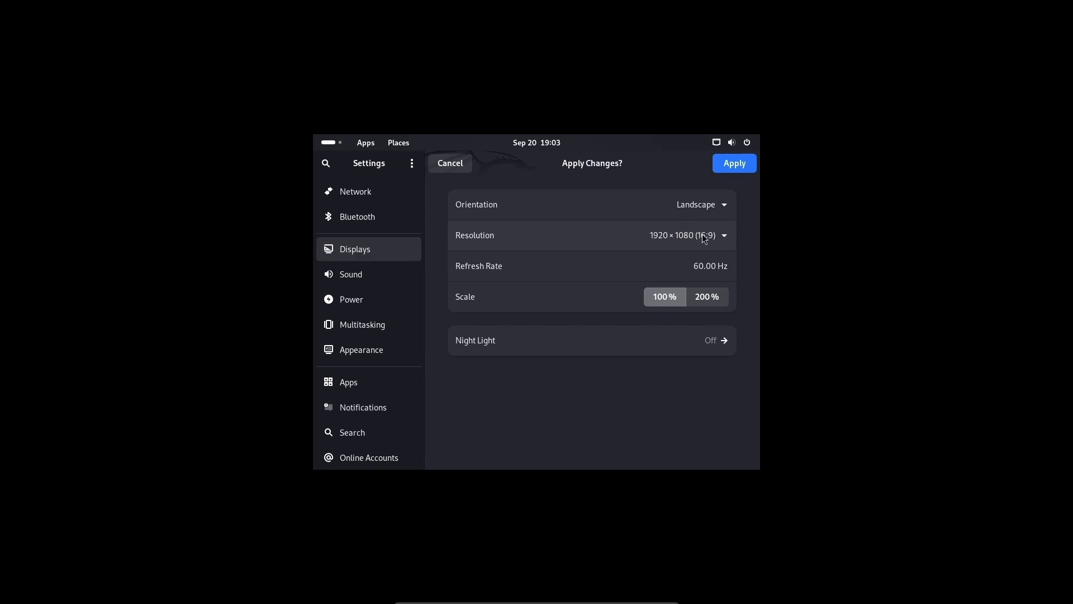
left_click(728, 166)
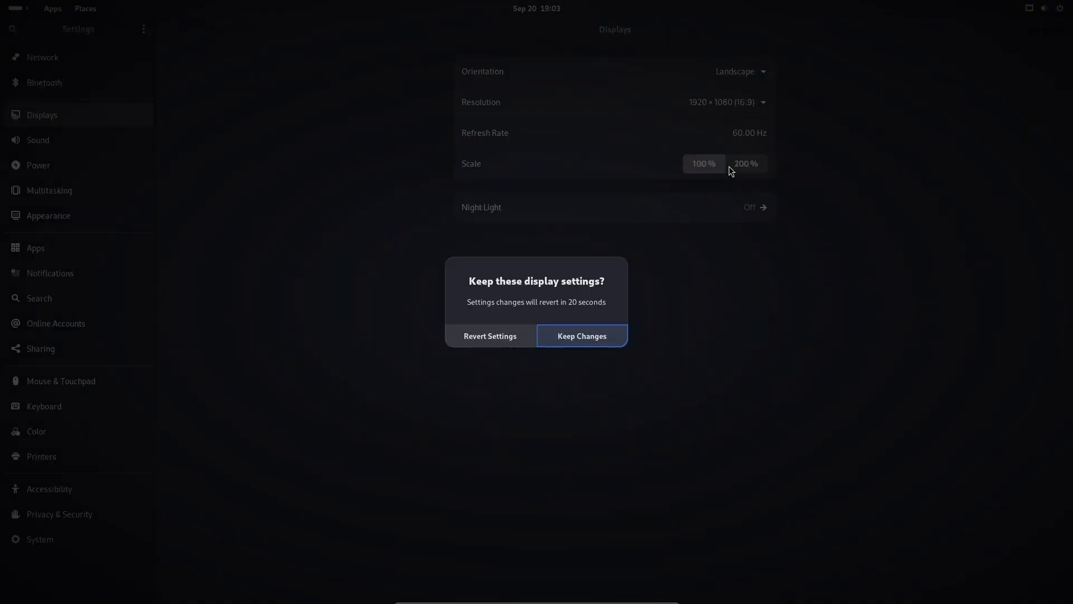
left_click(597, 341)
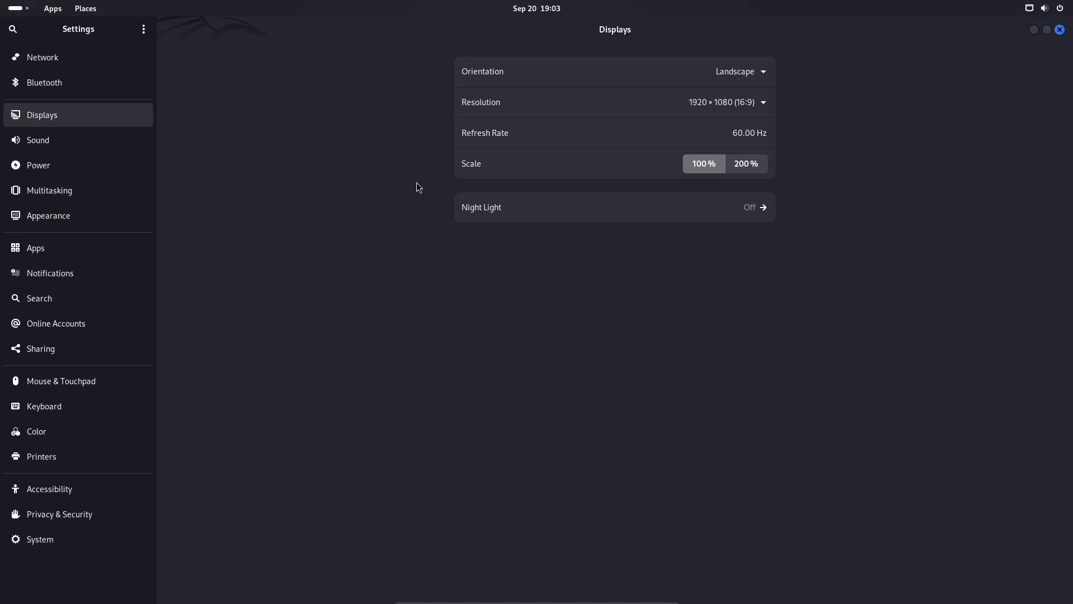
Step: Check the Sound output configuration, leaving it as Analog Stereo Output
left_click(103, 153)
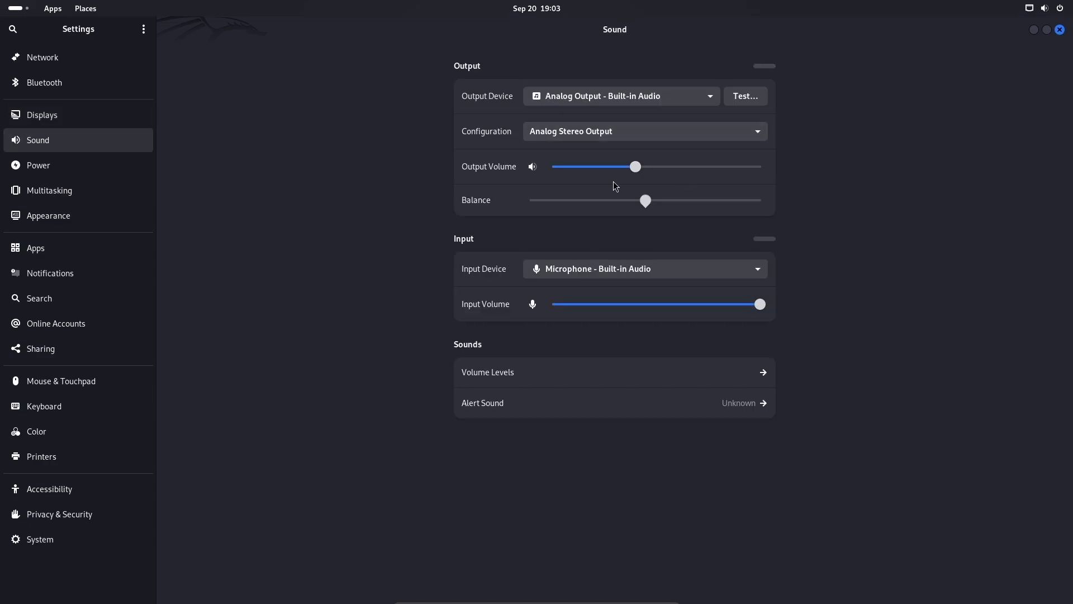
left_click(639, 134)
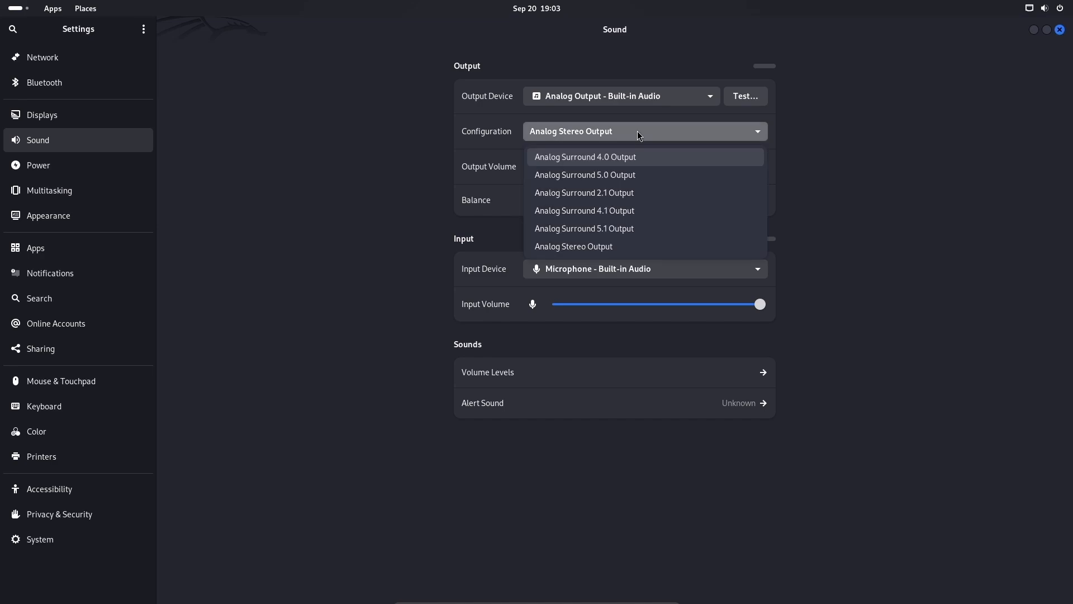
left_click(639, 134)
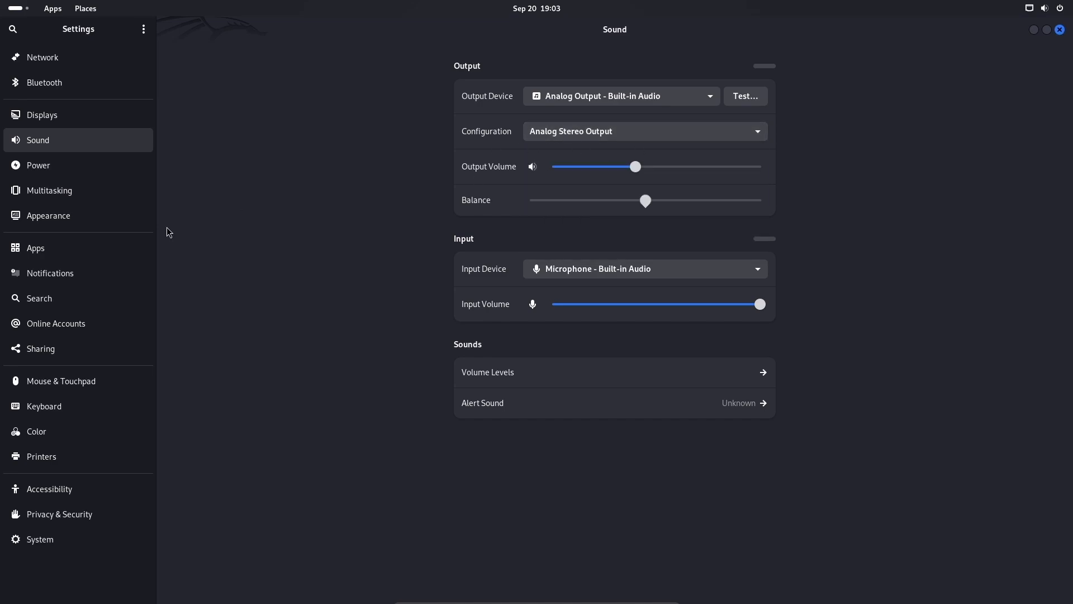
Step: Raise mouse pointer speed toward Fast, view Network settings, then close Settings
left_click(65, 408)
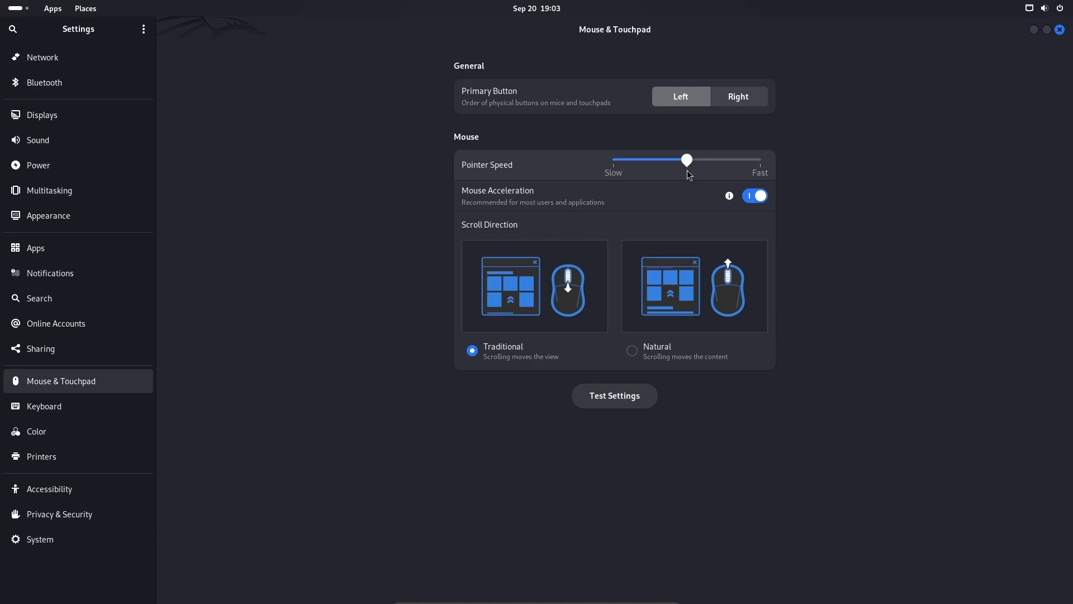
left_click_drag(686, 160, 722, 160)
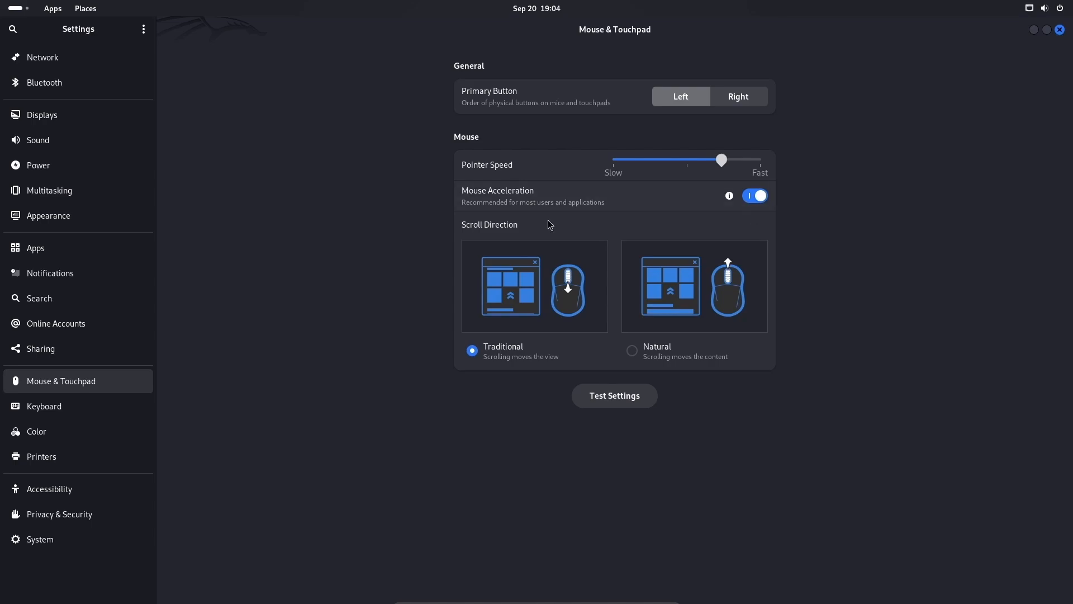
left_click(40, 58)
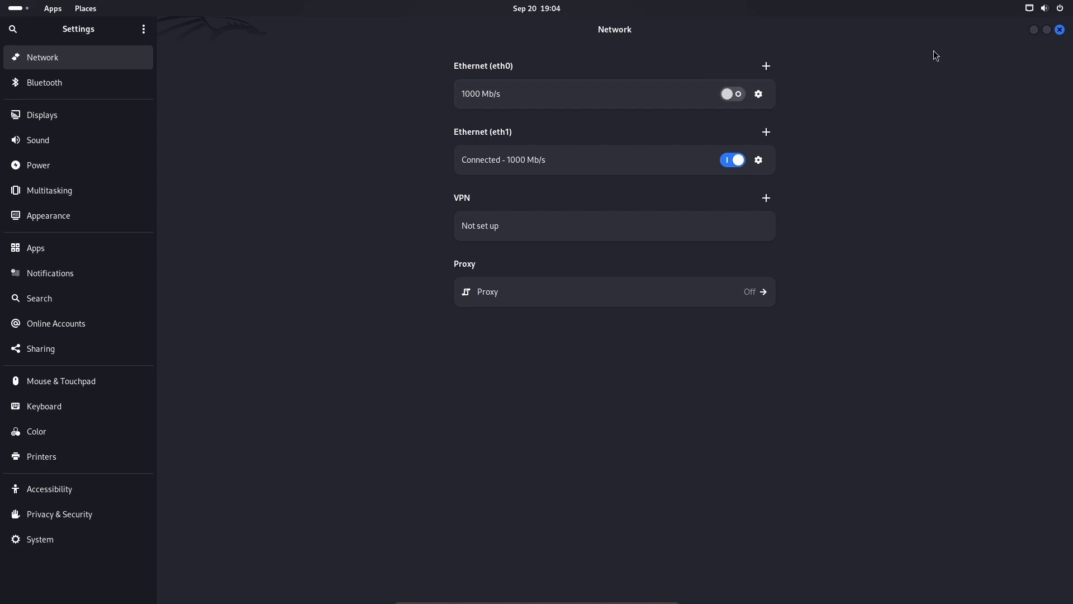
left_click(1060, 29)
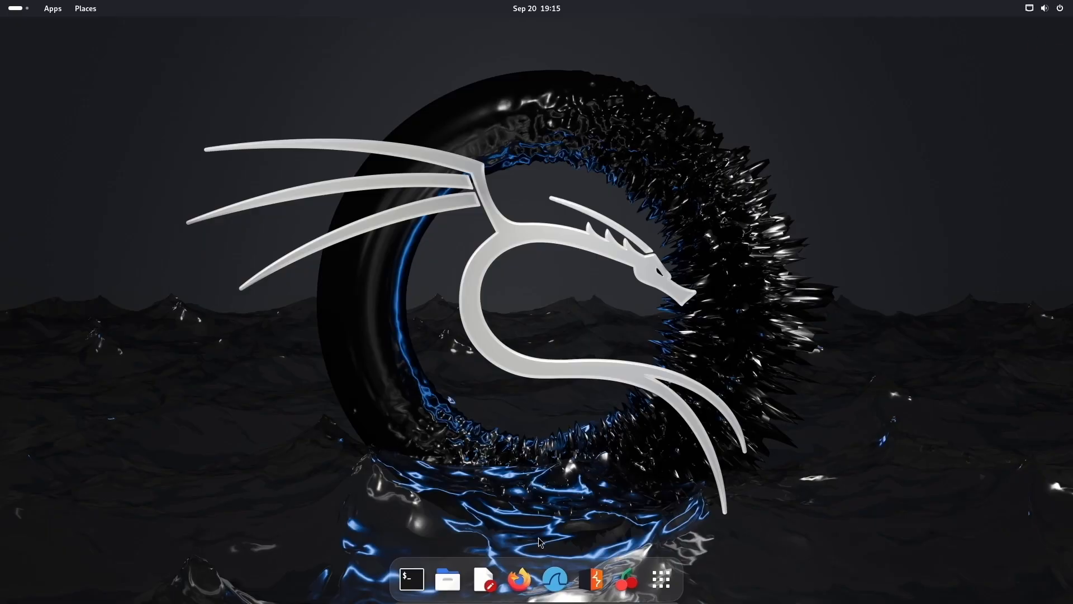
Step: Launch Firefox and search for 'google chrome'
left_click(521, 575)
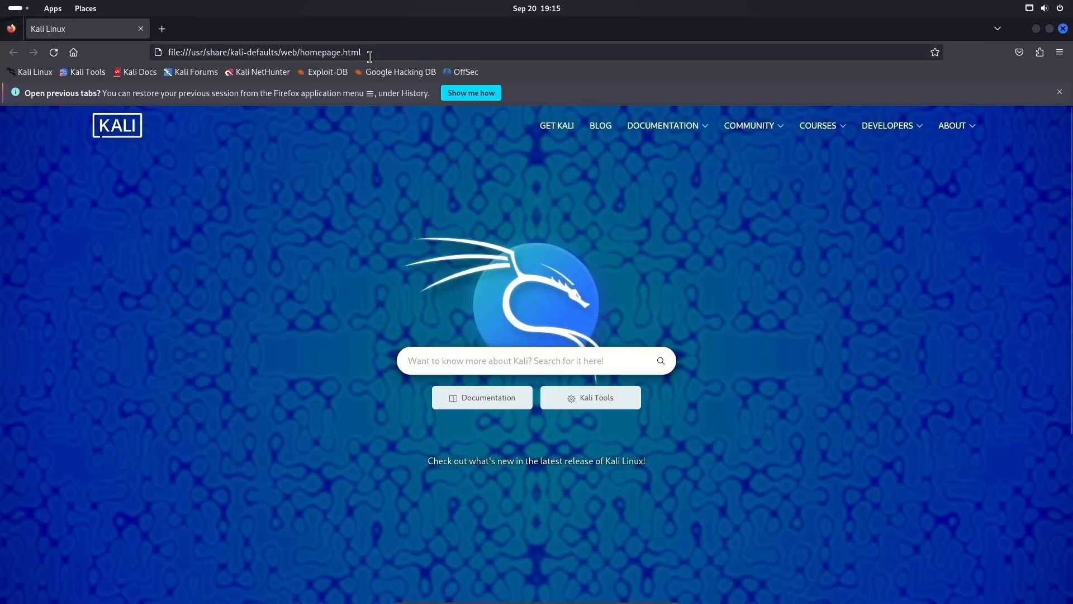
left_click(378, 50)
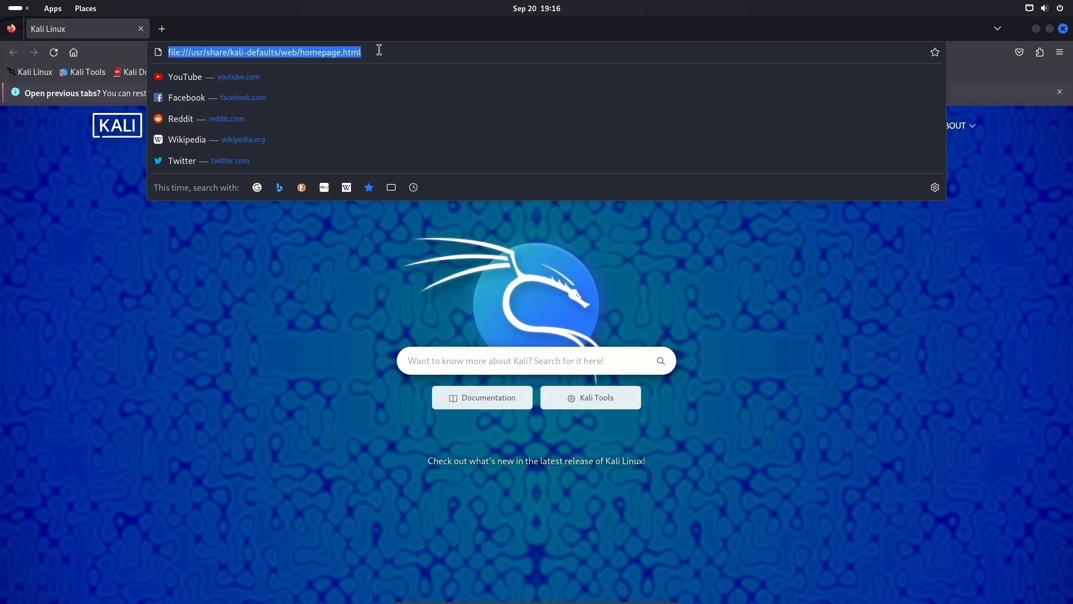
type("goggle")
key("BackSpace")
key("BackSpace")
key("BackSpace")
key("BackSpace")
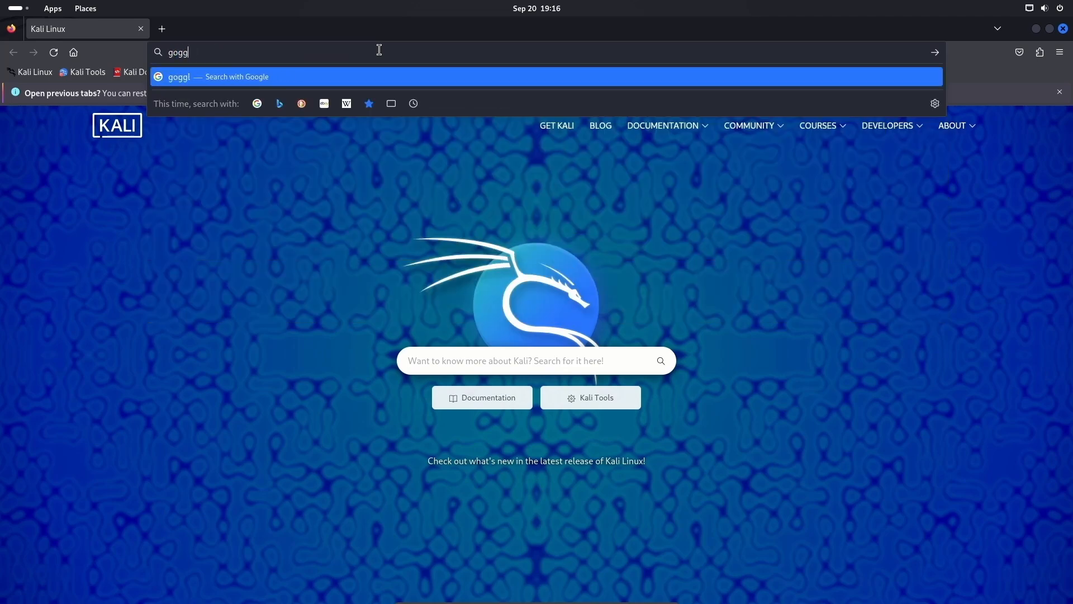
type("ogle clo")
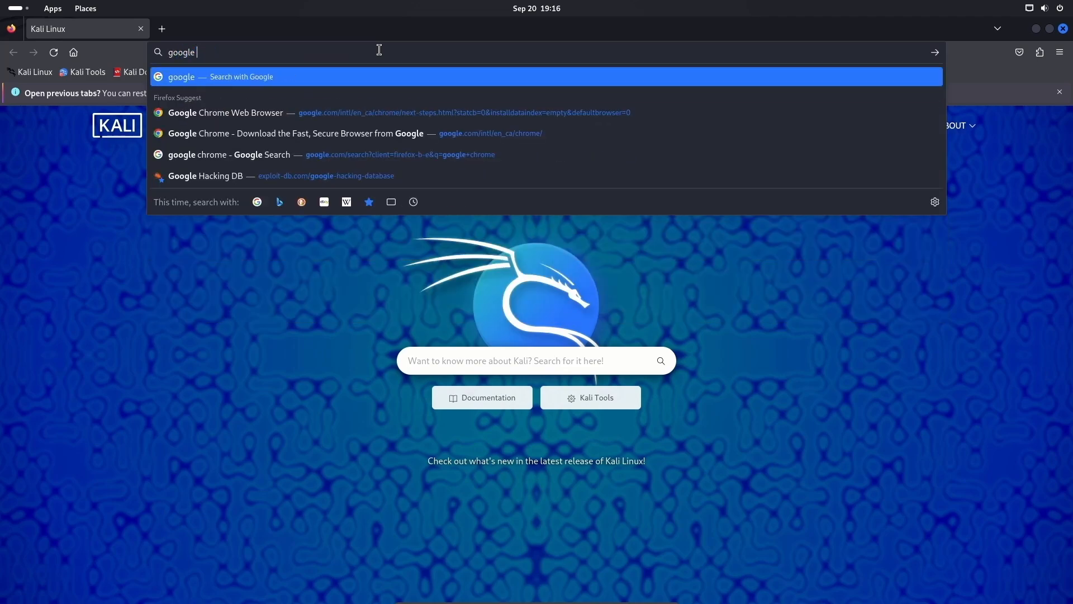
key("BackSpace")
key("BackSpace")
type("hrome")
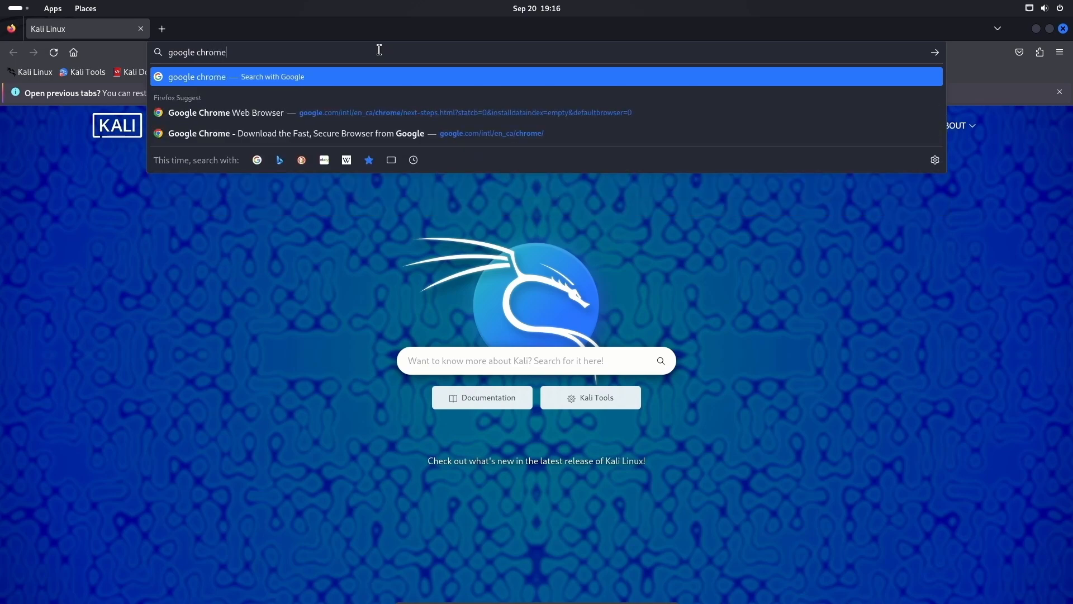
key("Return")
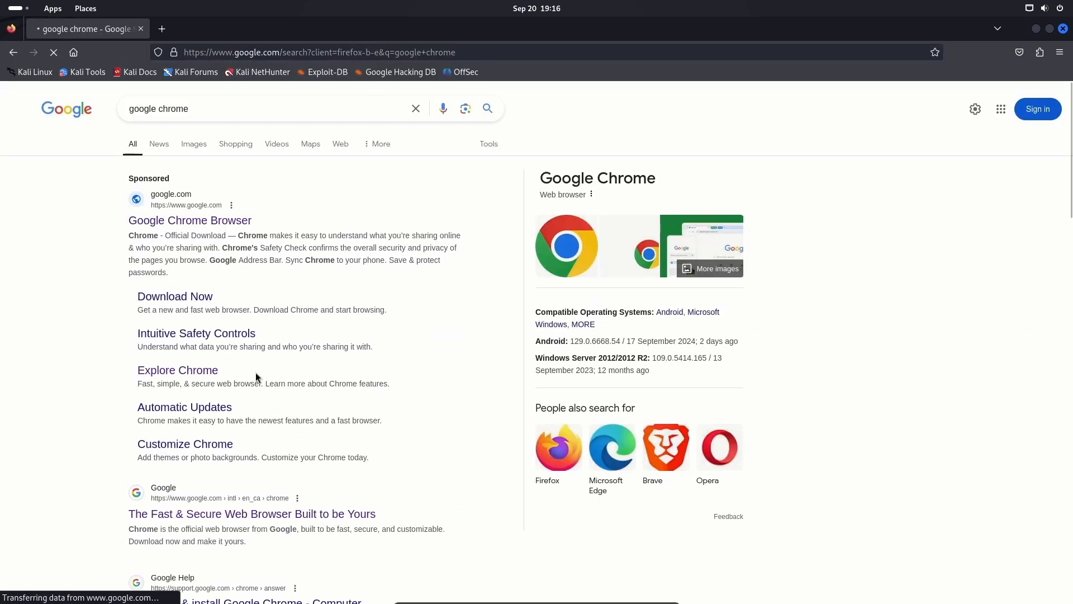
Step: Download Chrome's .deb package from Google's Chrome page and check the download completed
left_click(204, 515)
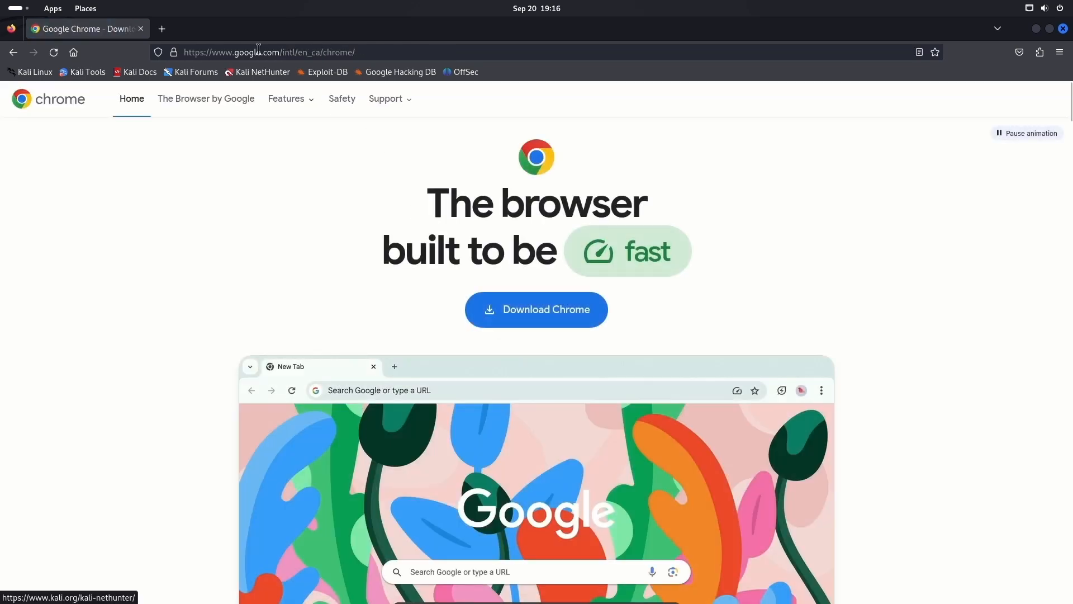
left_click(537, 322)
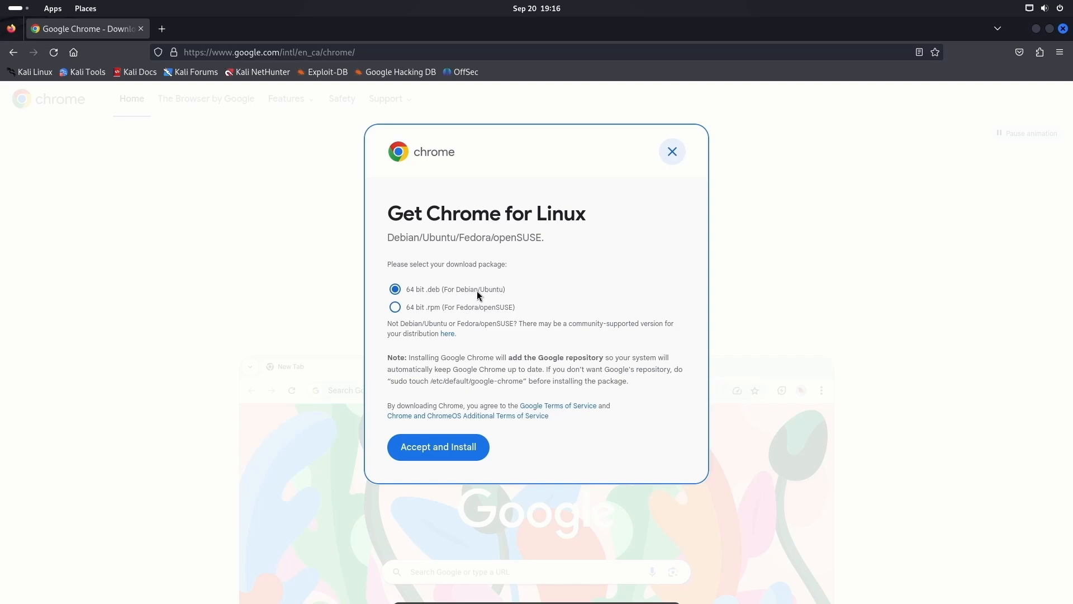
left_click(444, 448)
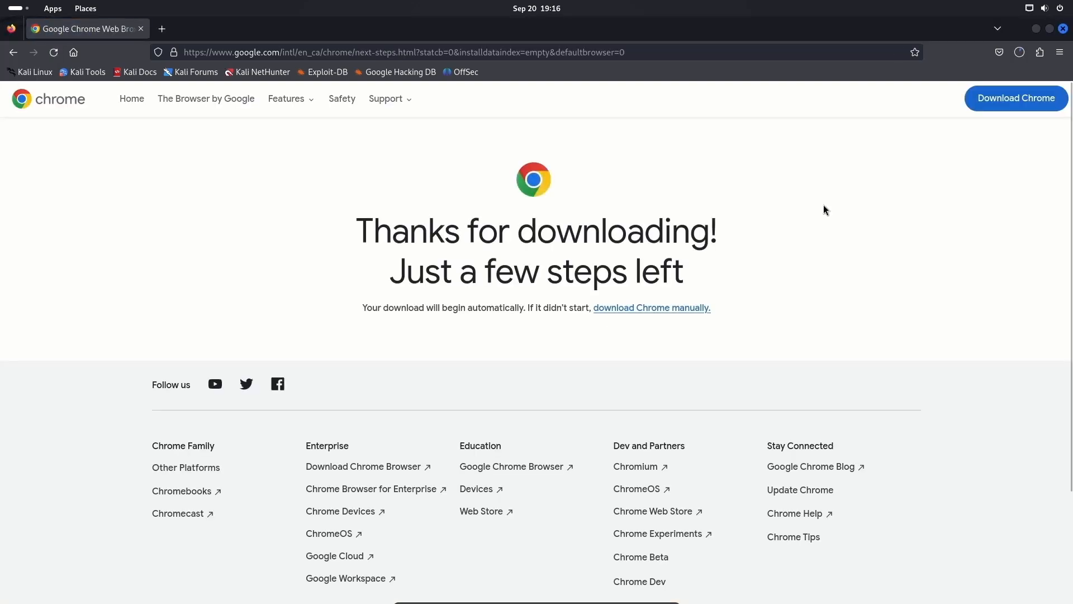
left_click(1019, 55)
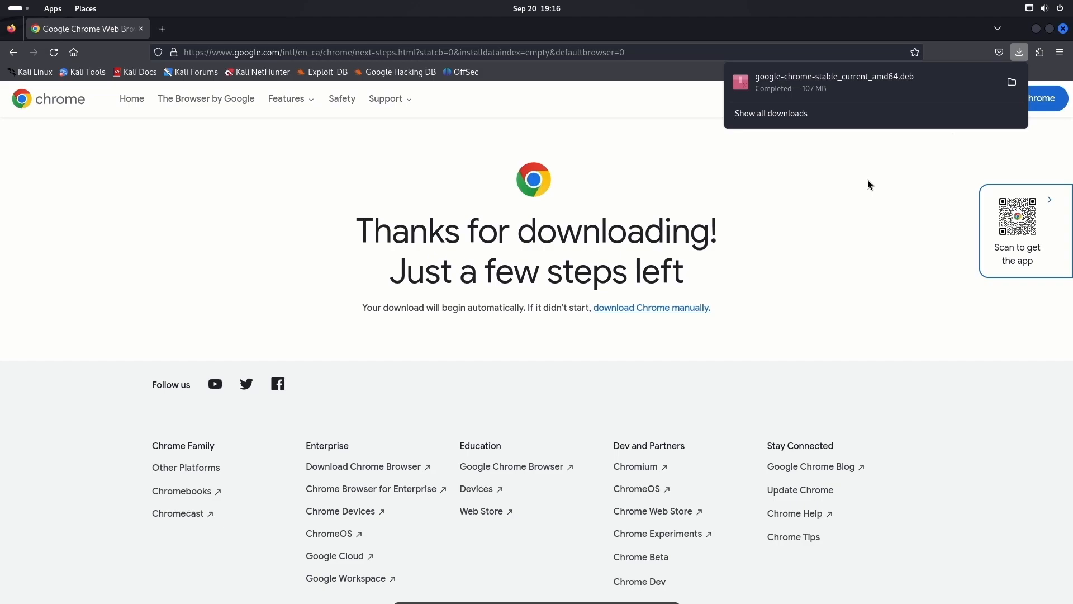
Step: Show the .deb in the Downloads folder and copy its name via Rename without changing it
left_click(1012, 82)
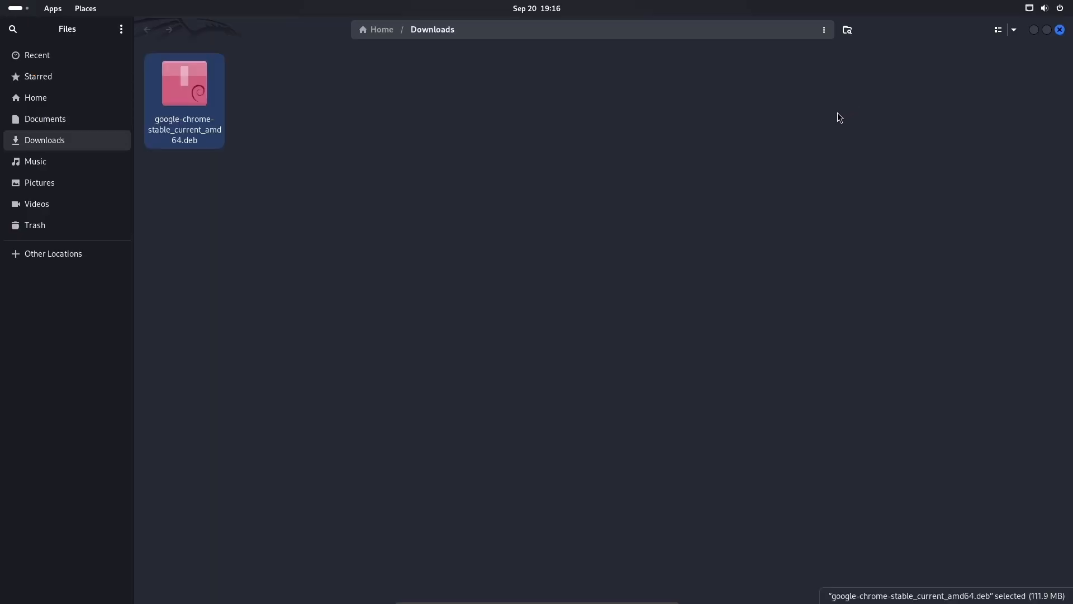
right_click(194, 133)
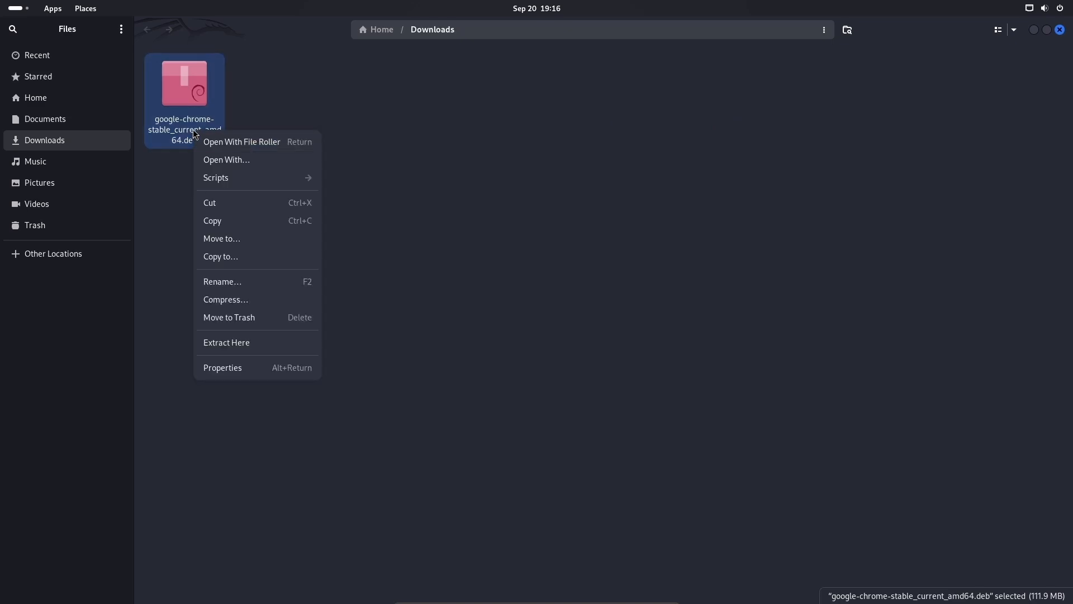
left_click(297, 281)
left_click_drag(262, 202, 81, 203)
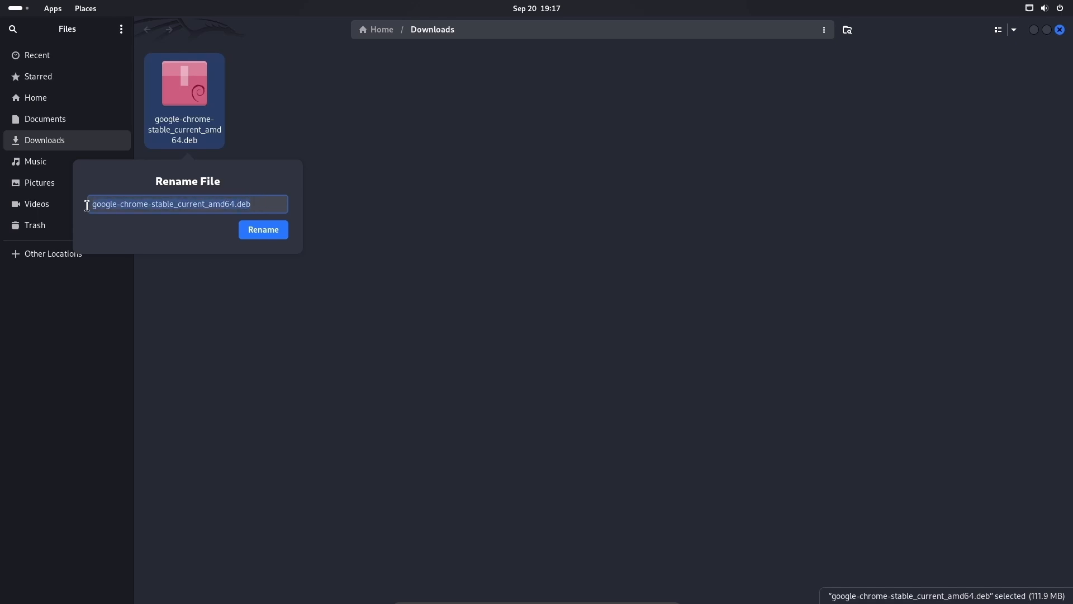
left_click(292, 267)
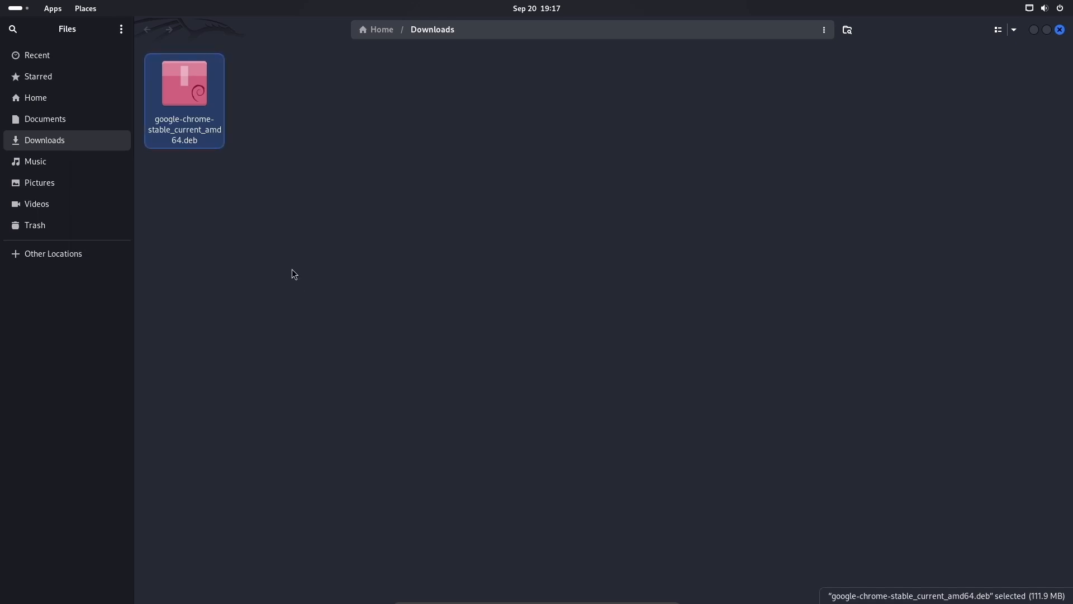
Step: Close Files and Firefox, and enter 'cd Downloads' in the terminal
left_click(1059, 32)
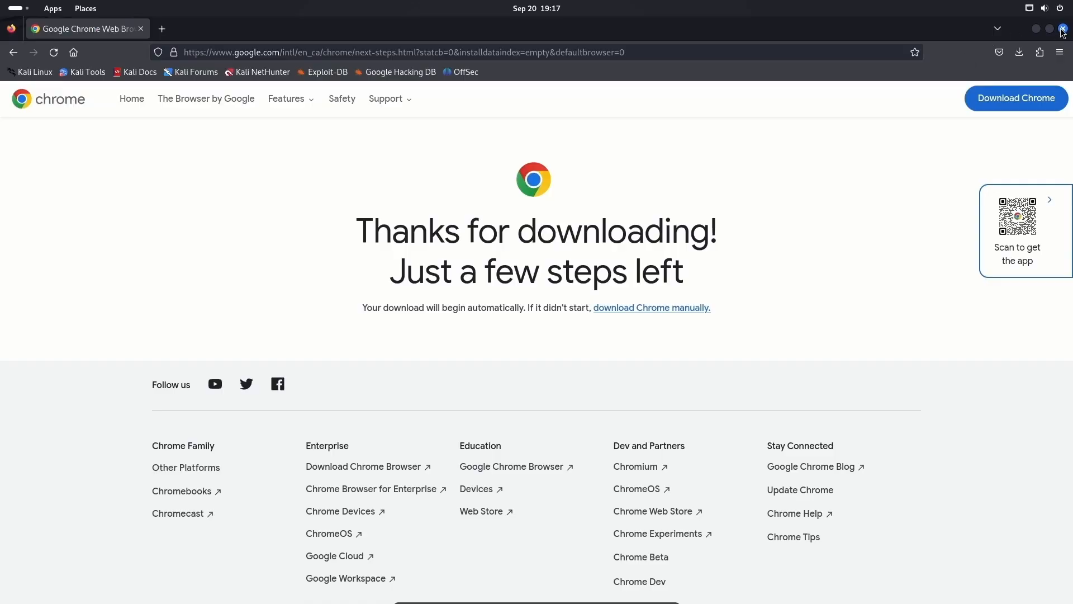
left_click(1062, 28)
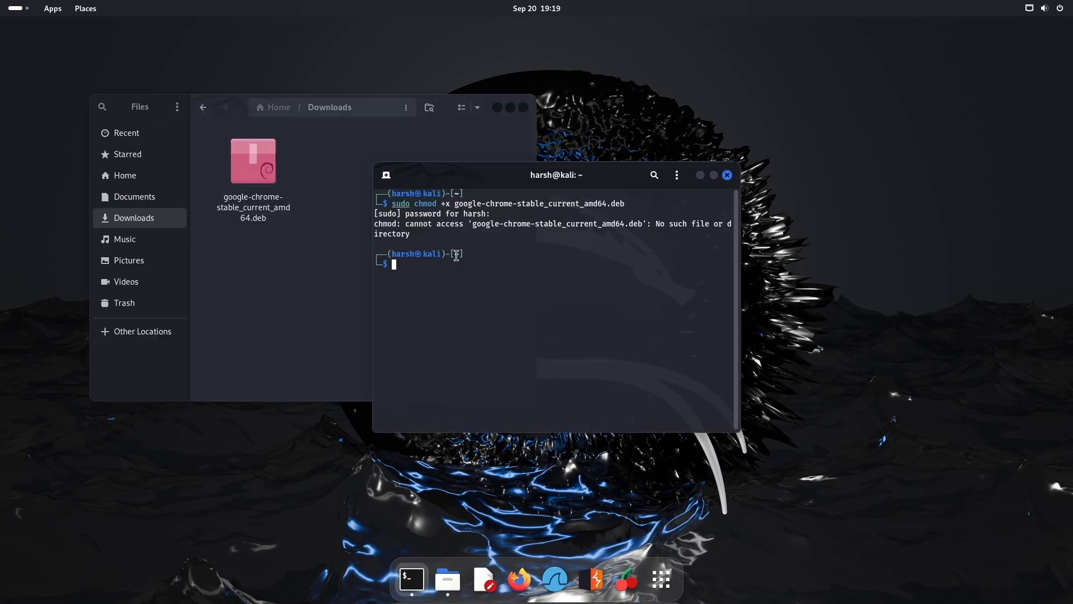
type("cd Downloads")
Step: Change into the Downloads folder and list its files
key("Tab")
key("Return")
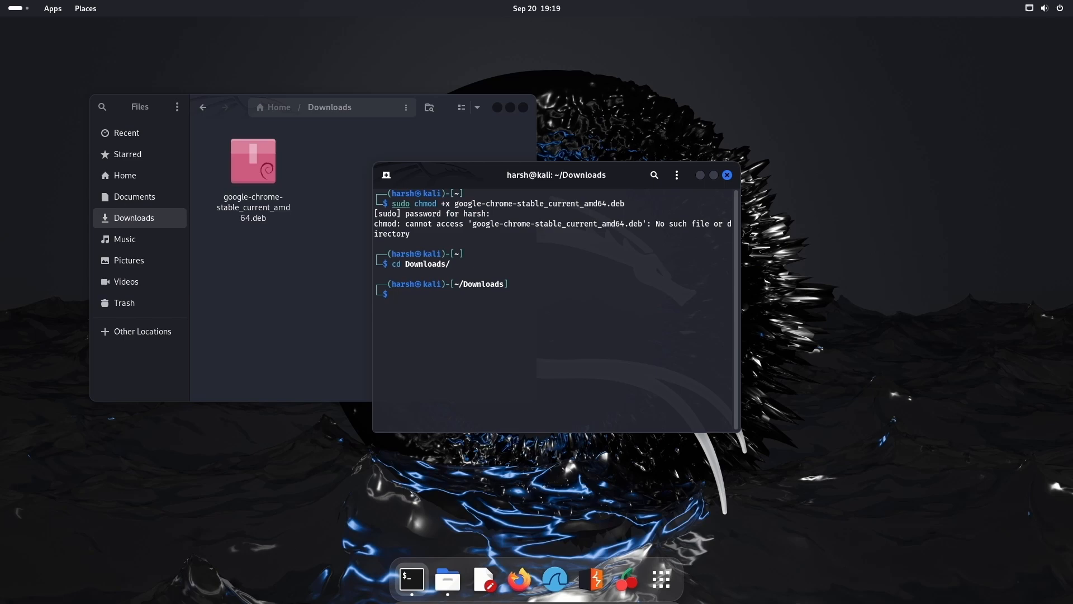
type("ls")
key("Return")
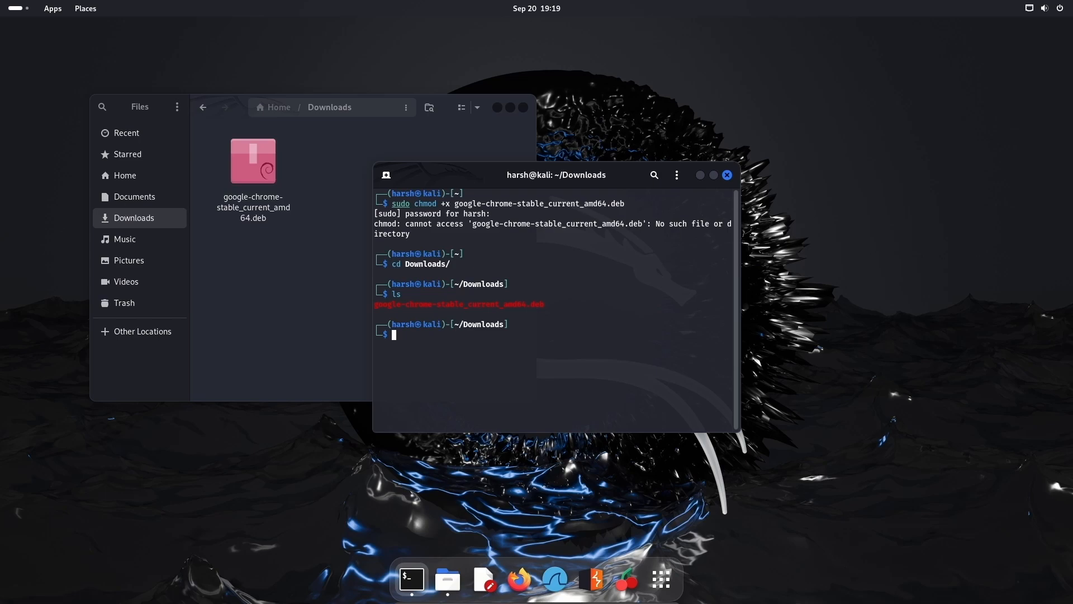
Step: Make google-chrome-stable_current_amd64.deb executable with sudo chmod +x
type("sudo")
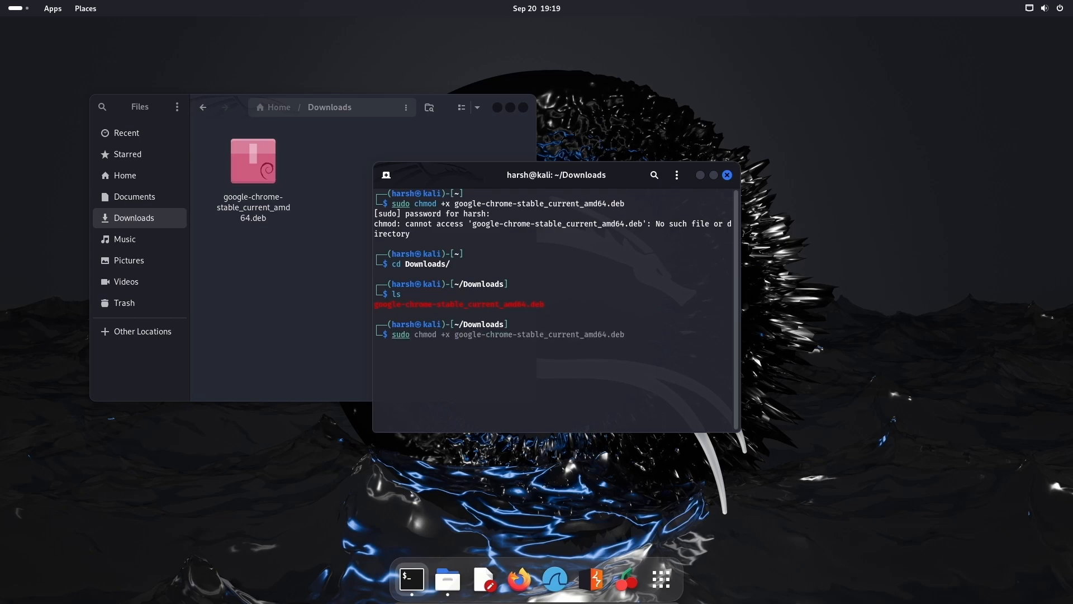
key("Tab")
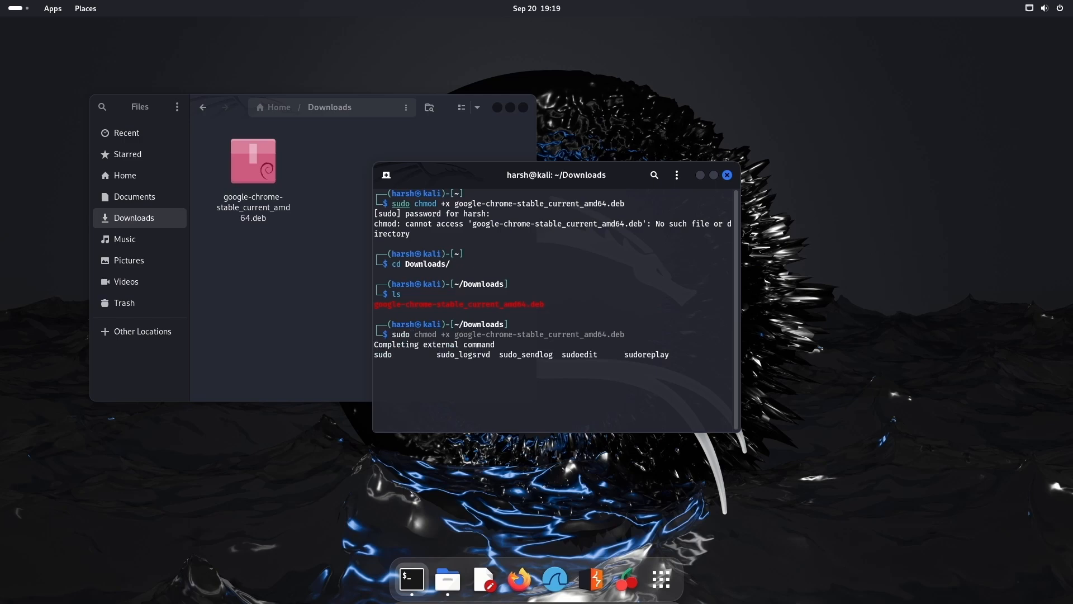
left_click_drag(412, 335, 638, 334)
left_click(634, 334)
type("chmod +x google-chrome-stable_cu")
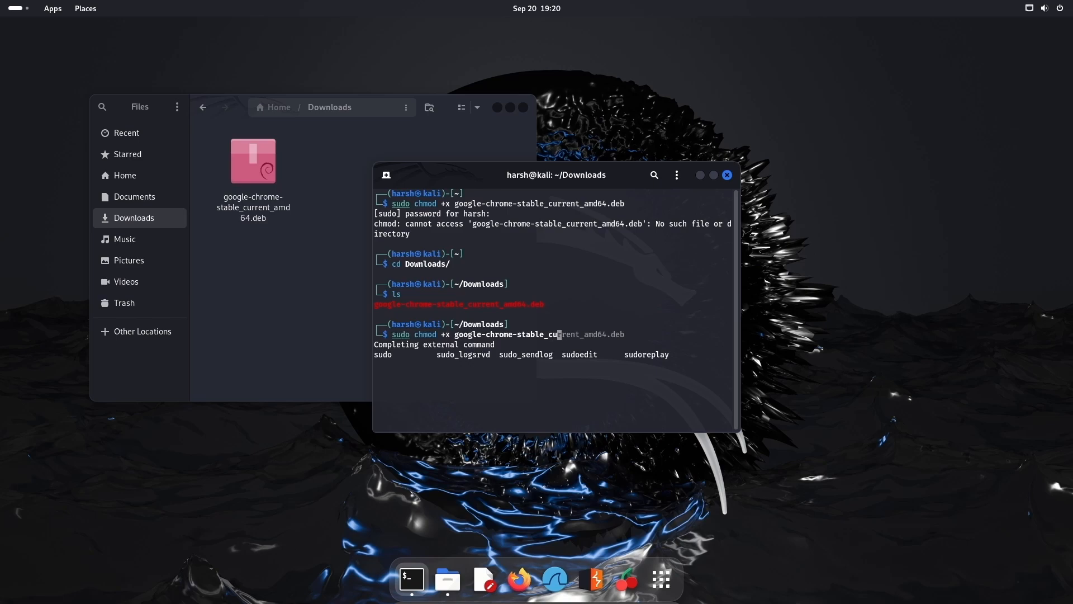
type("rrent_amd64.deb")
key("Return")
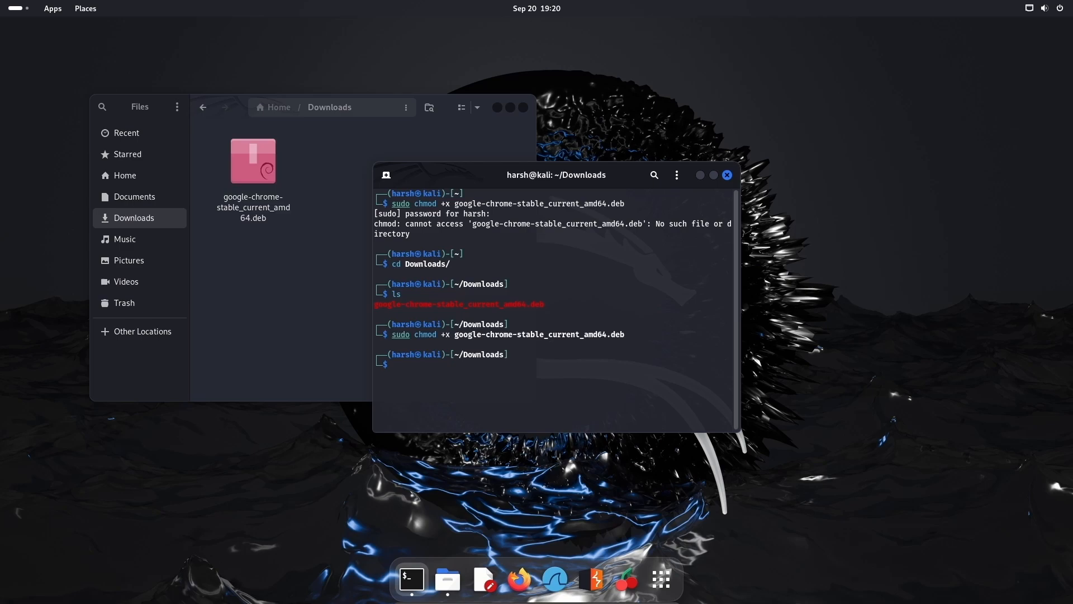
Step: List Downloads again to confirm the .deb file is now executable
type("ls")
key("Return")
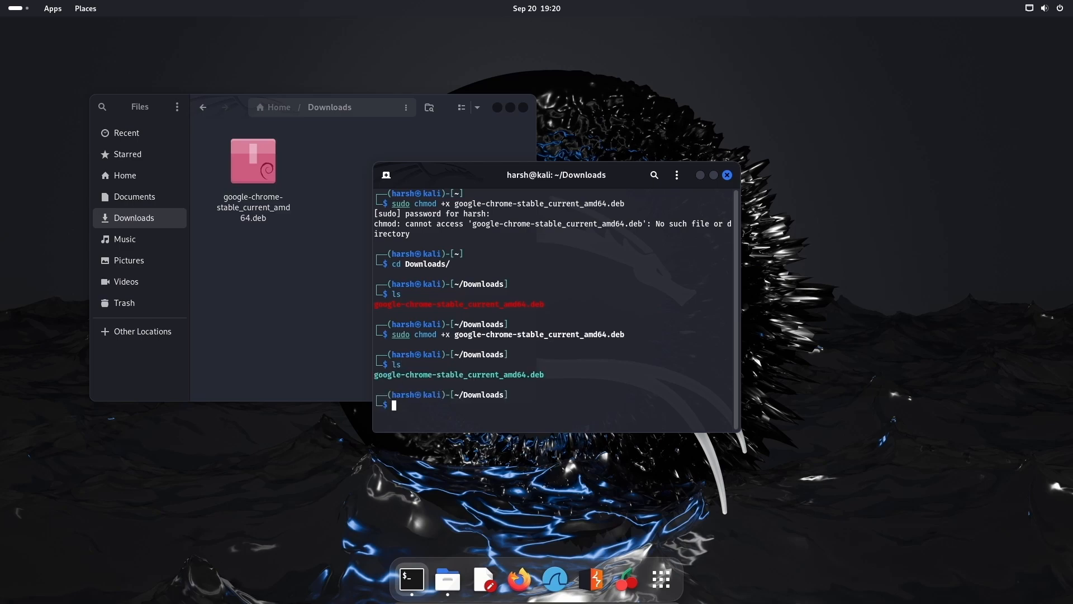
type("sudo")
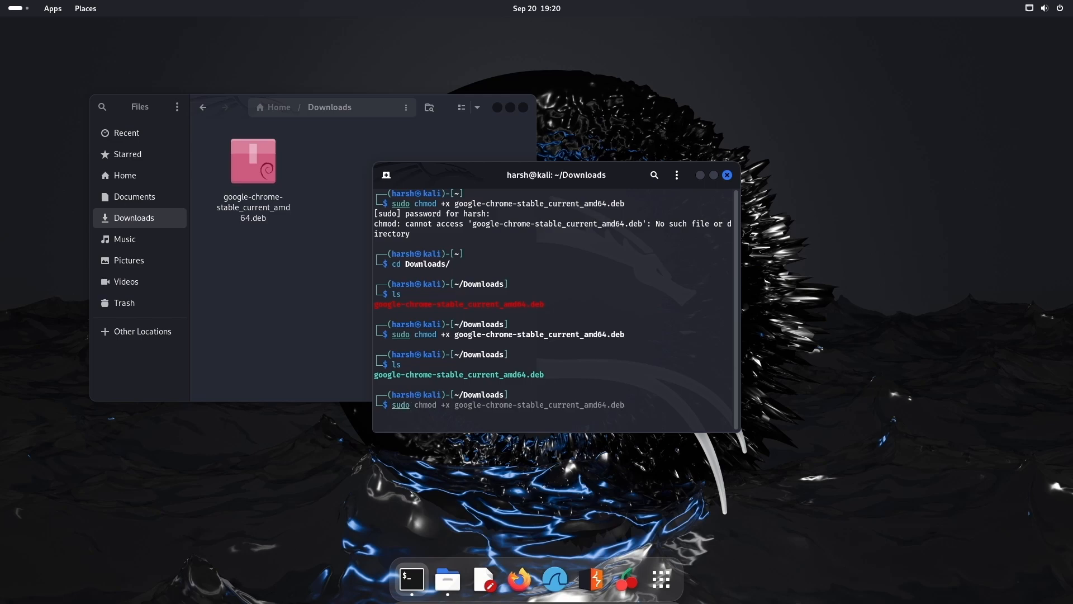
Step: Run sudo dpkg -i on the Chrome .deb, which fails due to a file-name typo
type("d")
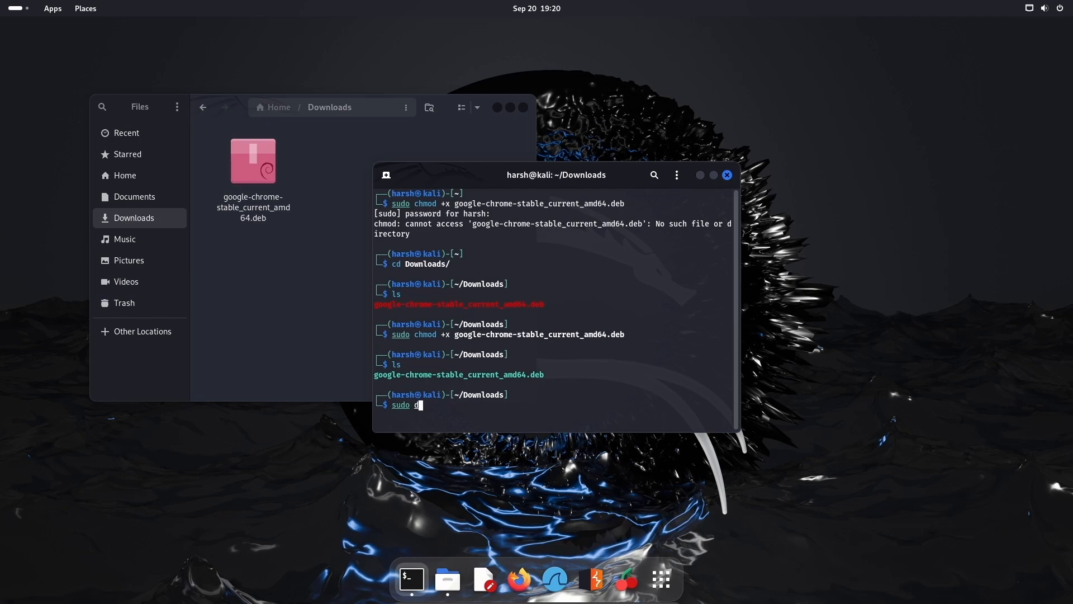
type("p")
type("kg")
type(" -i ")
type("google")
type("=chrome")
type("-sta")
type("bler")
type("e")
type("_")
type("curr")
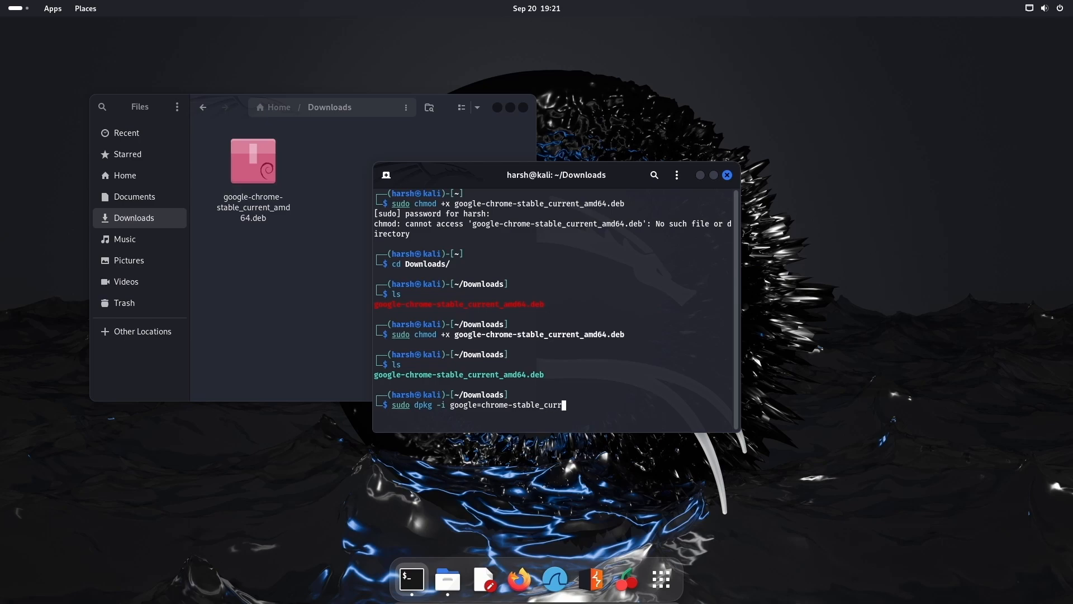
type("ent_amd64.deb")
key("Return")
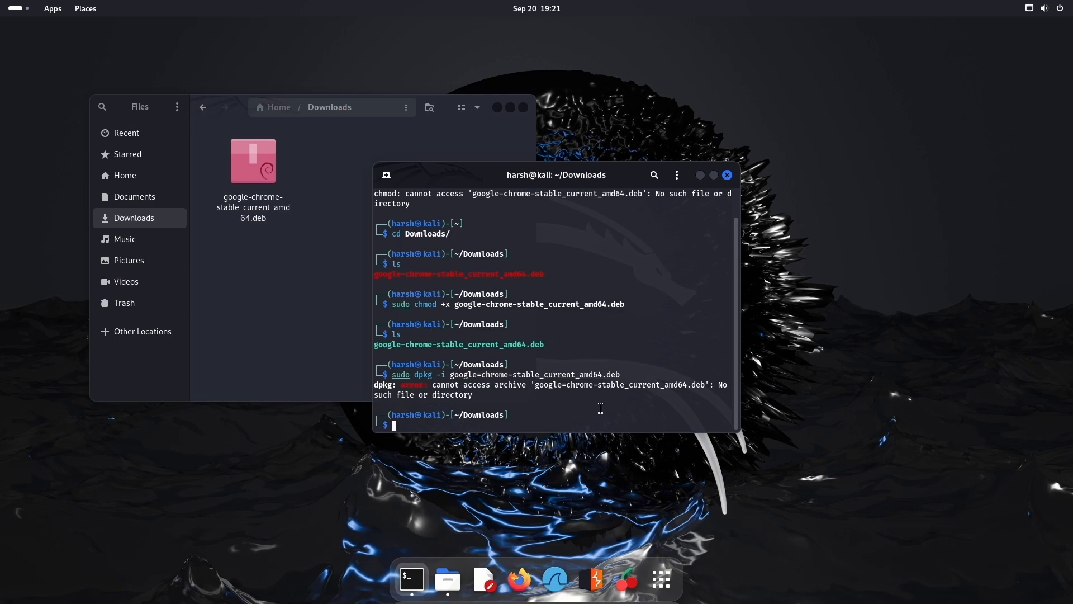
Step: Fix the '=' typo to '-' and rerun dpkg to install google-chrome-stable 129.0.6668.58-1
key("Up")
key("Left")
key("Left")
key("Left")
key("Left")
key("Left")
key("Left")
key("Left")
key("Left")
key("Left")
key("Left")
key("Left")
key("Left")
key("Left")
key("Left")
key("Left")
key("Left")
key("Left")
key("Left")
key("Left")
key("Left")
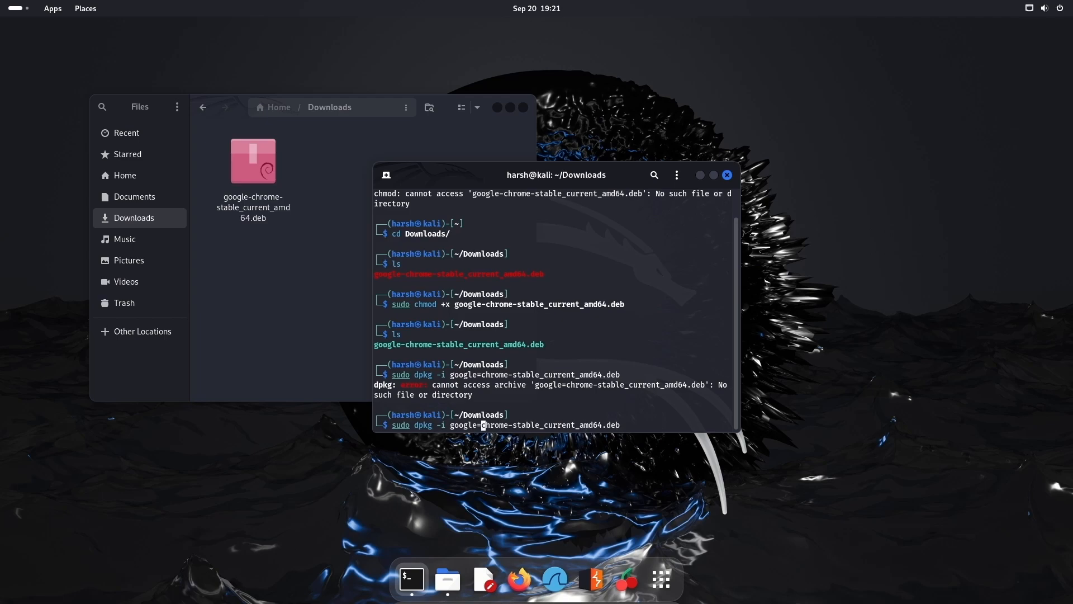
key("BackSpace")
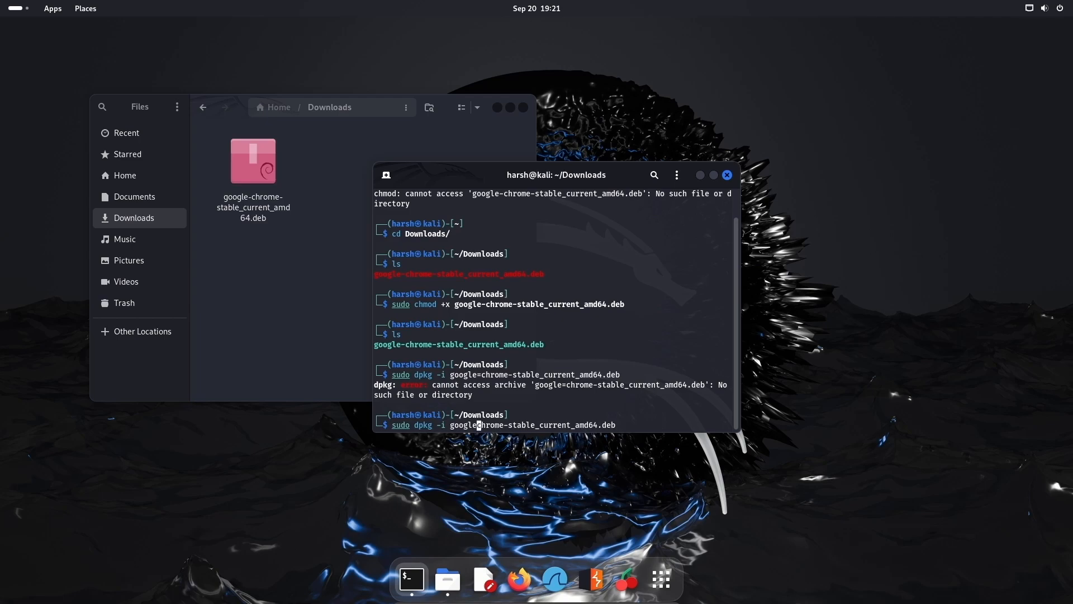
type("-")
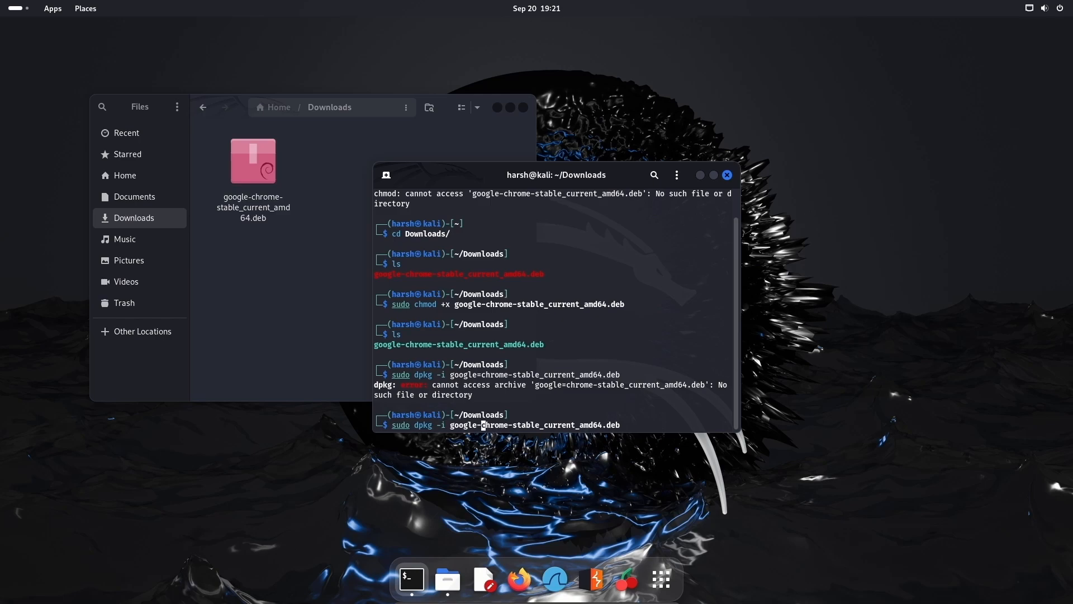
key("Return")
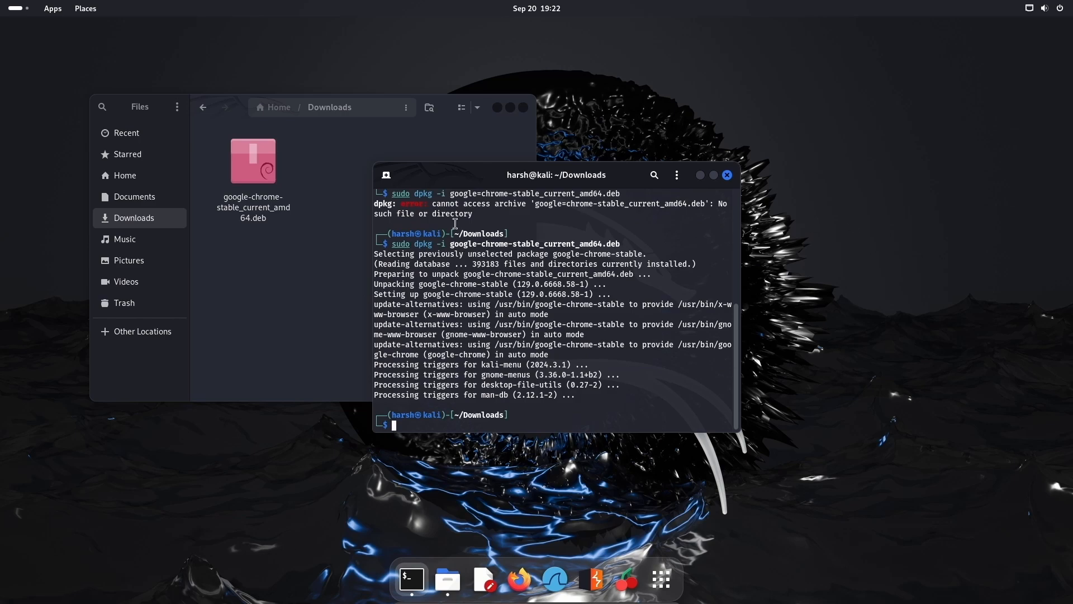
left_click(364, 177)
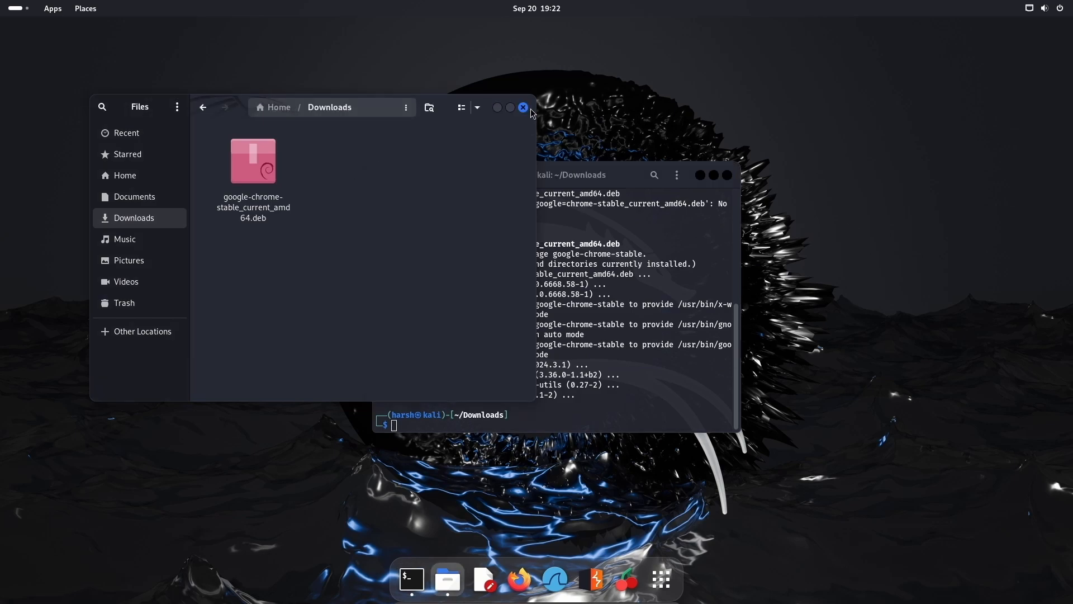
Step: Close the file browser and terminal, then pin Google Chrome to the dash
left_click(523, 108)
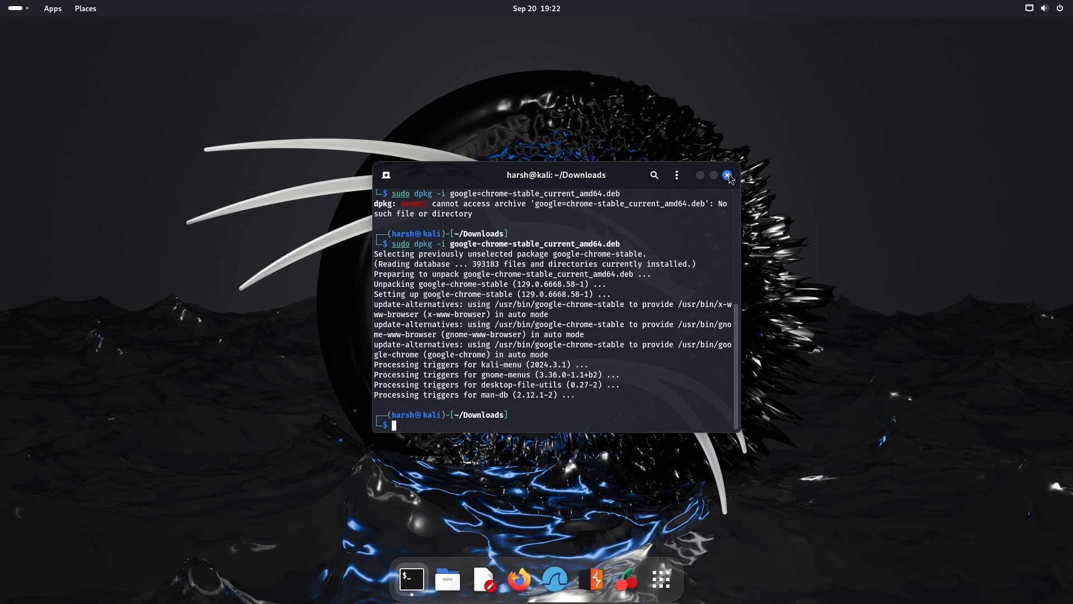
left_click(727, 176)
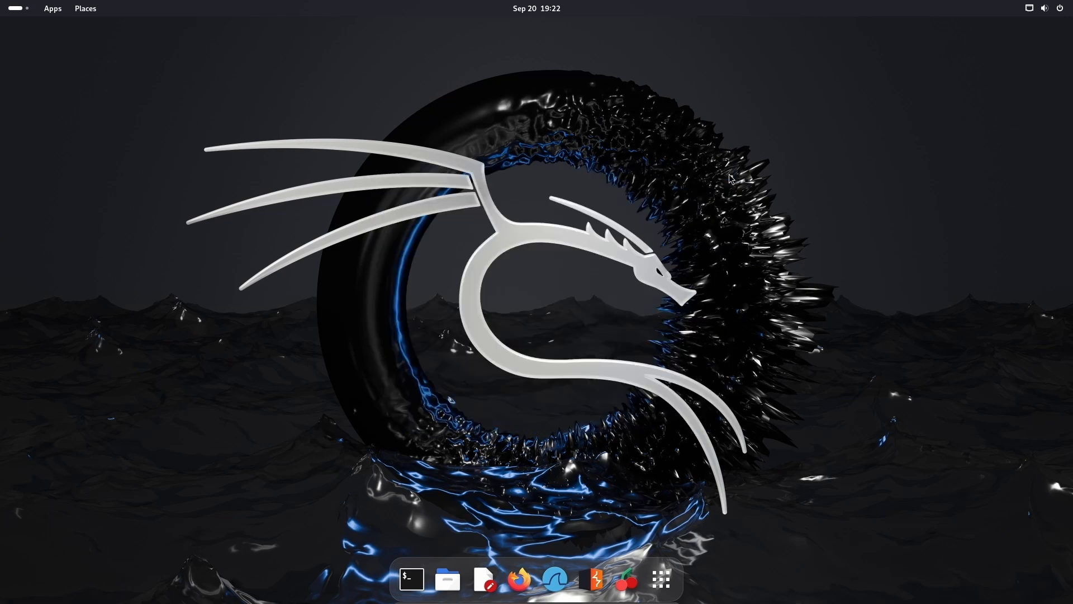
left_click(659, 582)
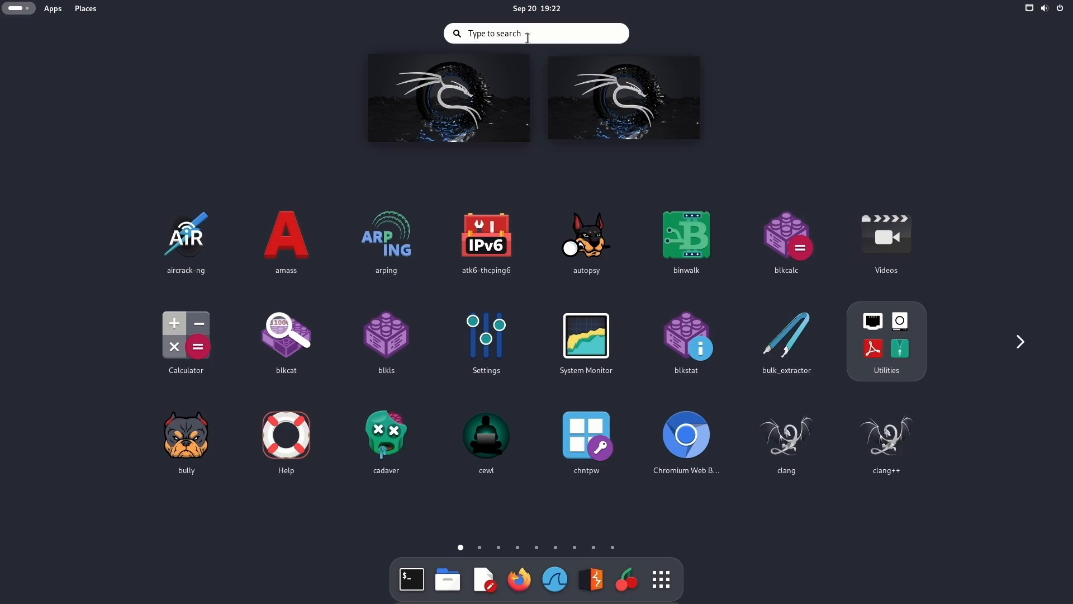
type("goog")
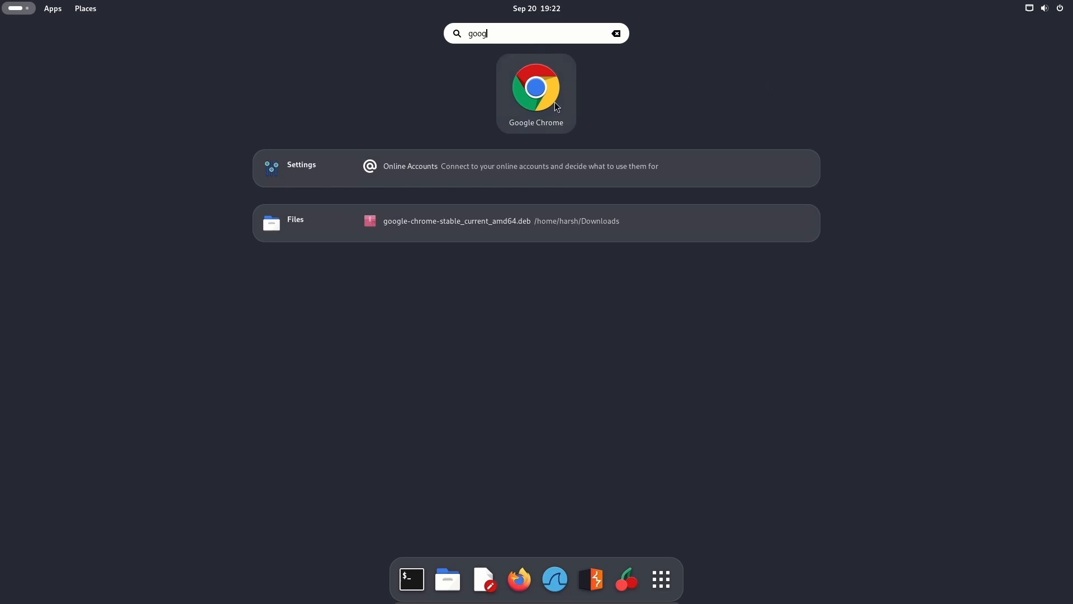
left_click_drag(557, 107, 536, 583)
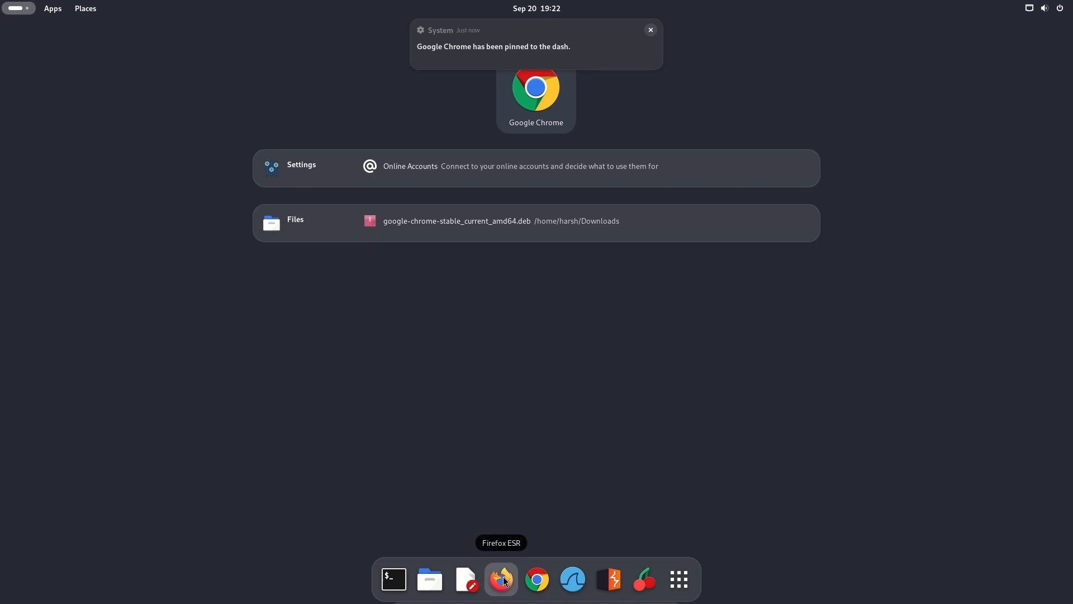
Step: Unpin Firefox ESR from the dash favourites
right_click(500, 573)
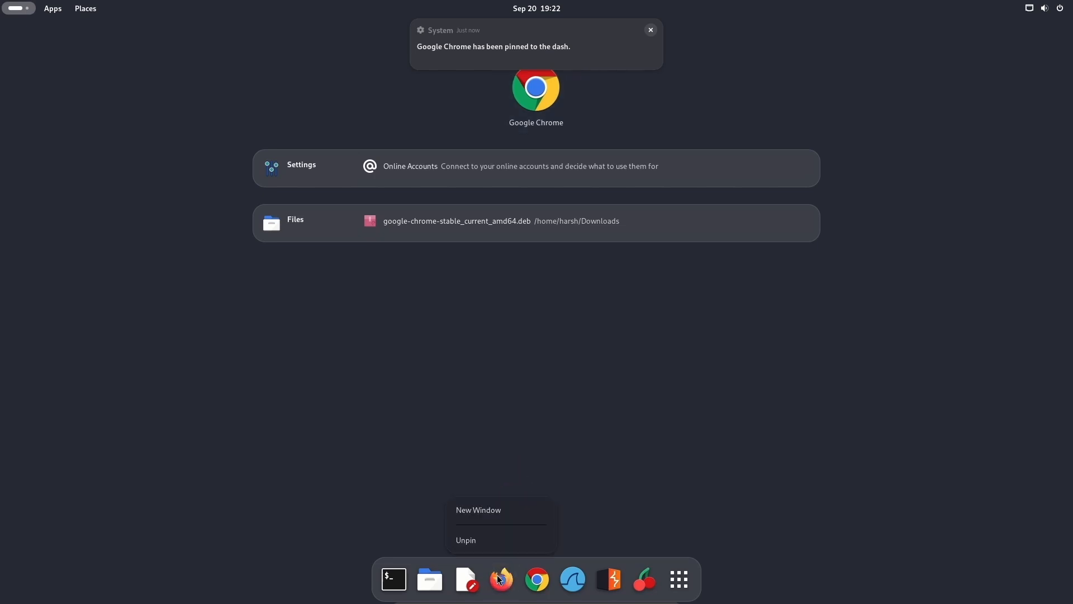
left_click(498, 541)
key("Escape")
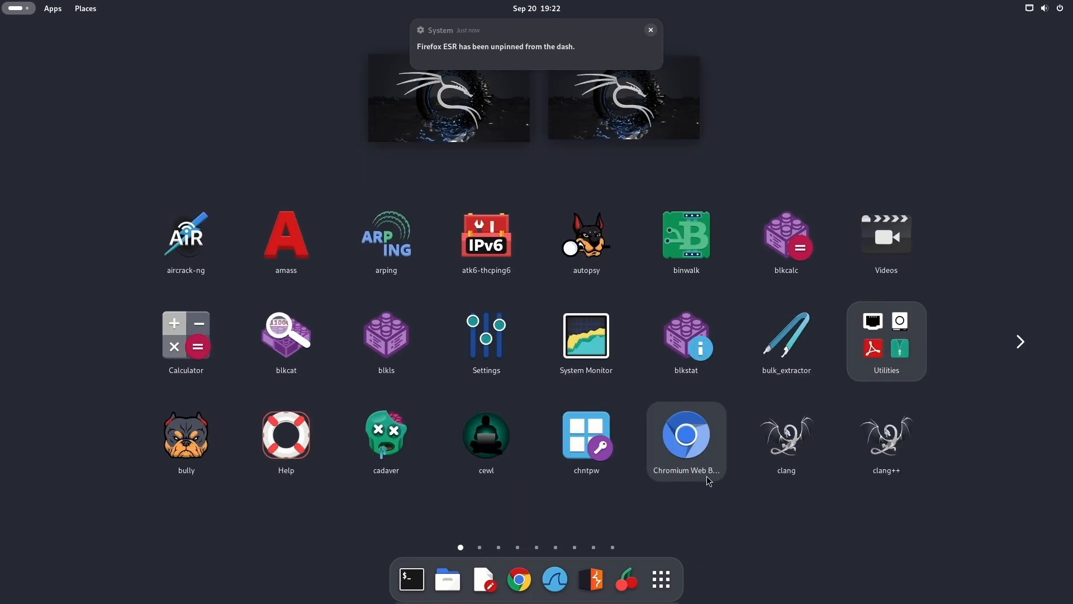
Step: Launch Google Chrome and decline sending usage statistics on the welcome screen
left_click(466, 123)
left_click(519, 579)
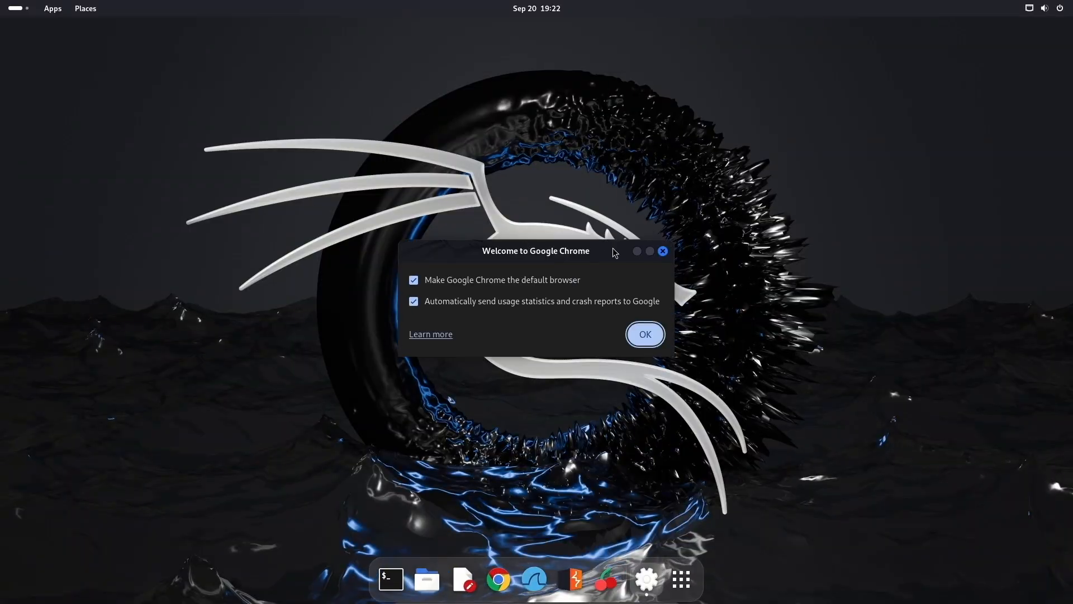
left_click(413, 302)
left_click(645, 335)
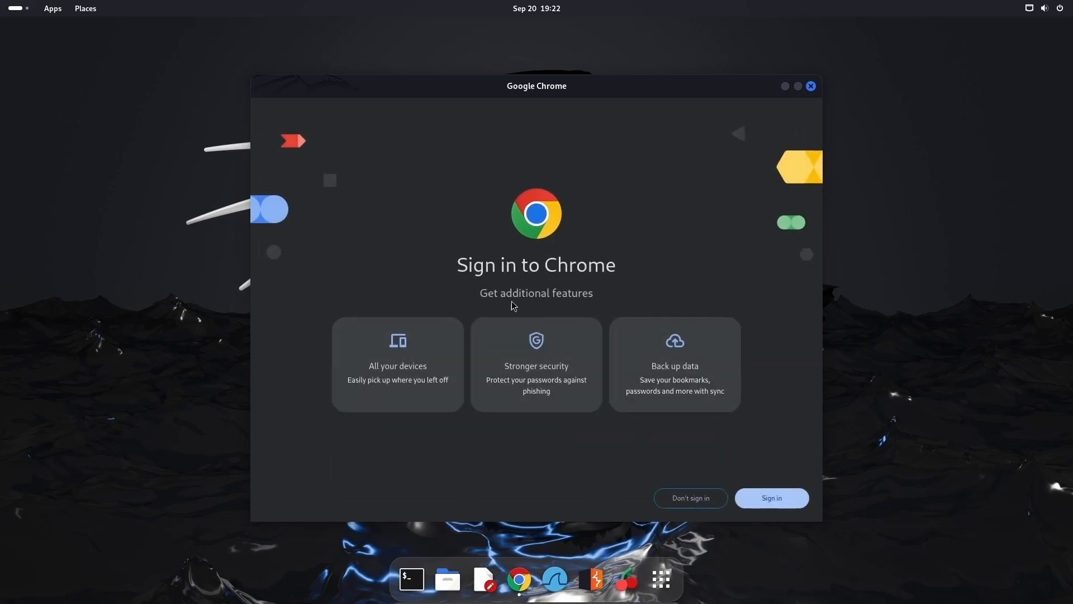
Step: Skip Chrome sign-in, dismiss the ad privacy notice, then maximise and minimise the window
left_click(706, 497)
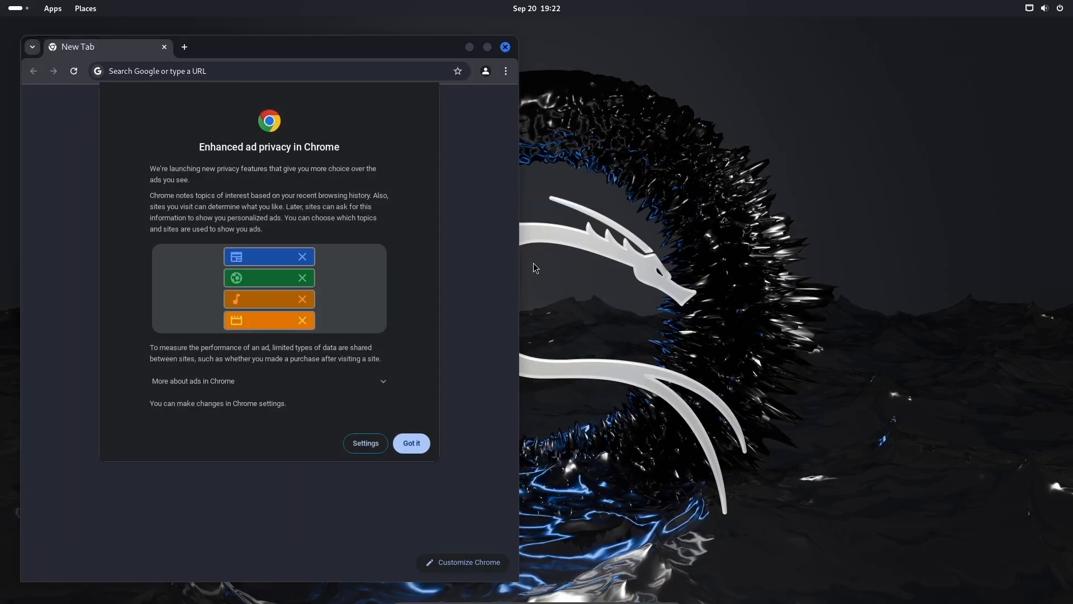
left_click(408, 442)
left_click_drag(348, 58, 679, 5)
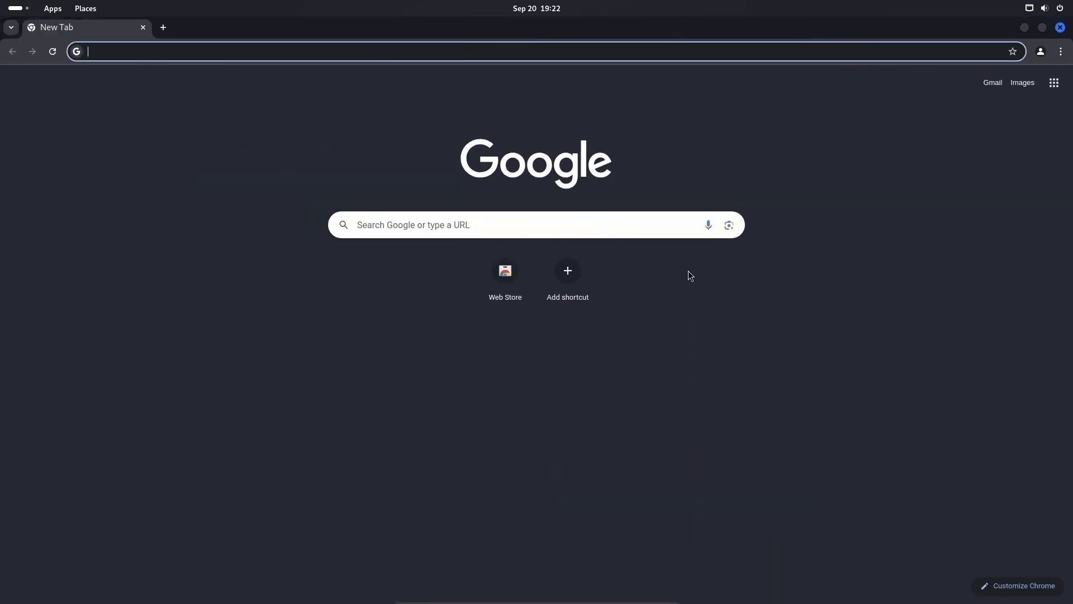
left_click(1025, 28)
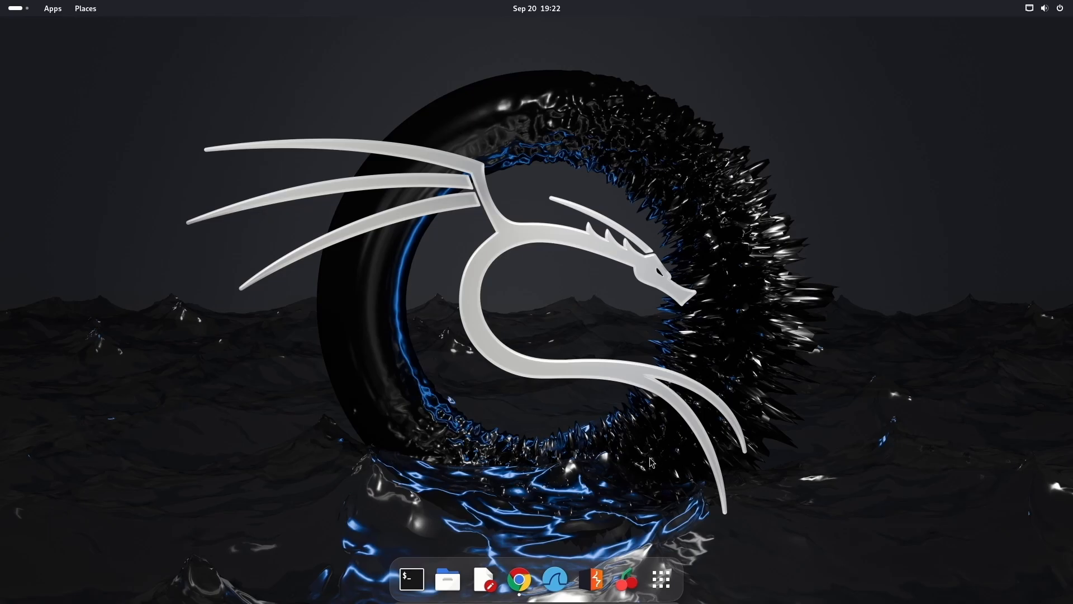
left_click(519, 579)
Step: Choose Power Off from the quick settings power menu and confirm the shutdown
left_click(178, 177)
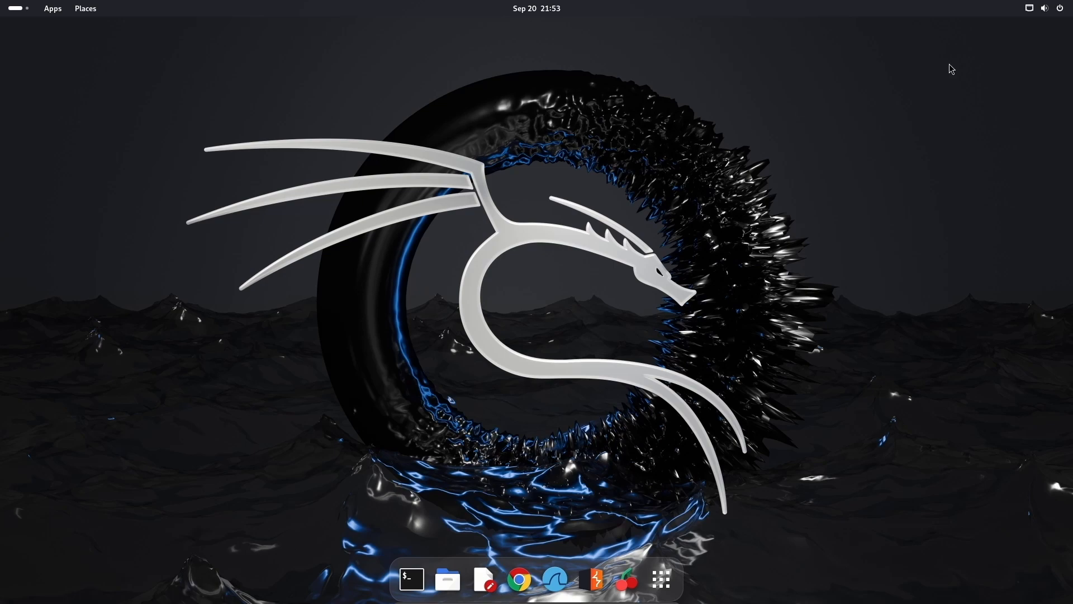
left_click(1061, 12)
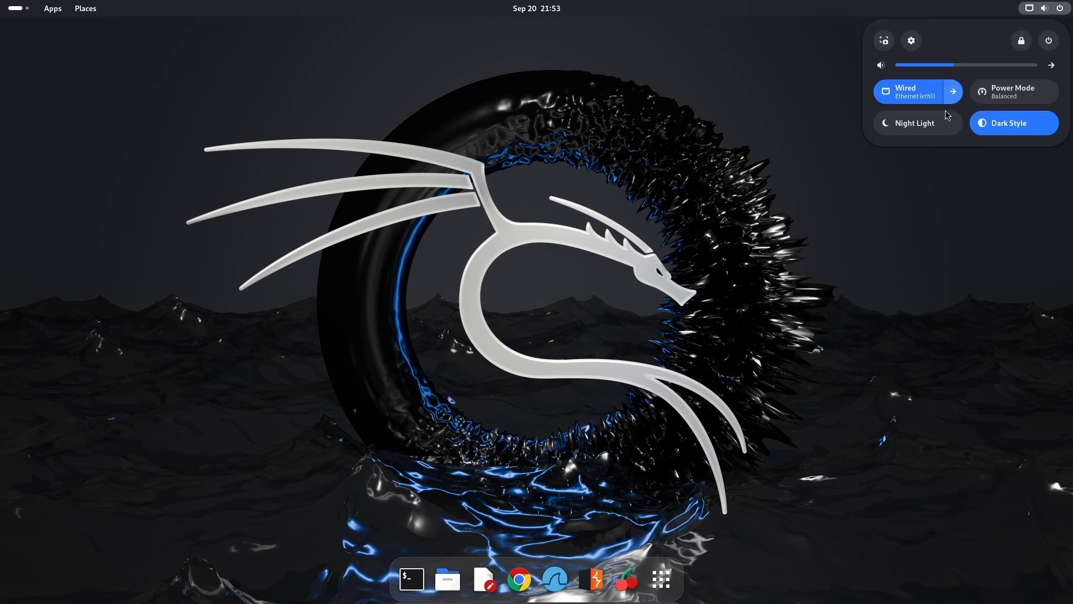
left_click(1048, 40)
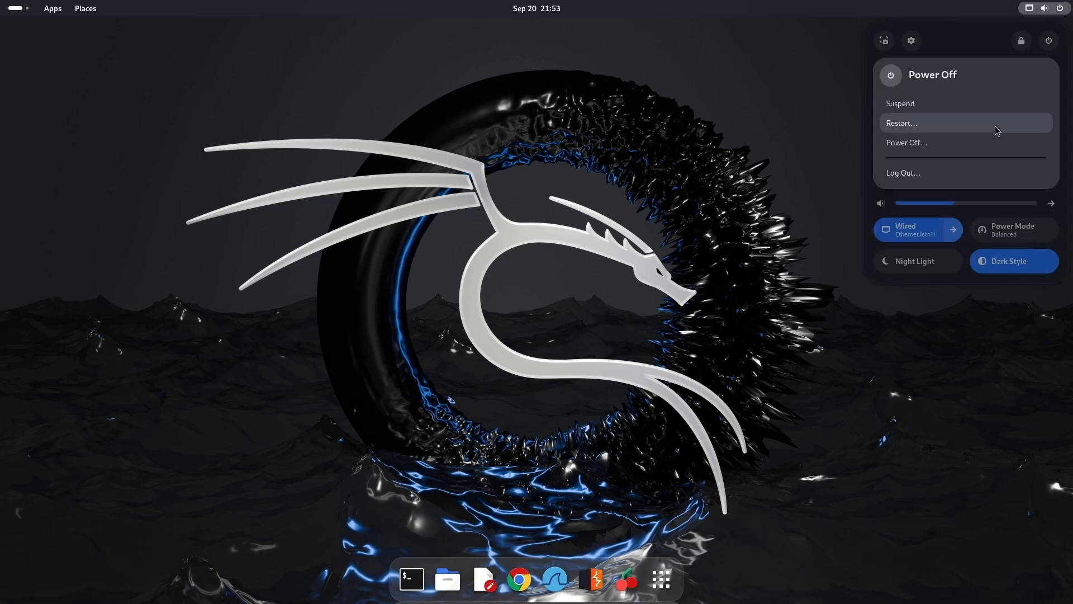
left_click(929, 146)
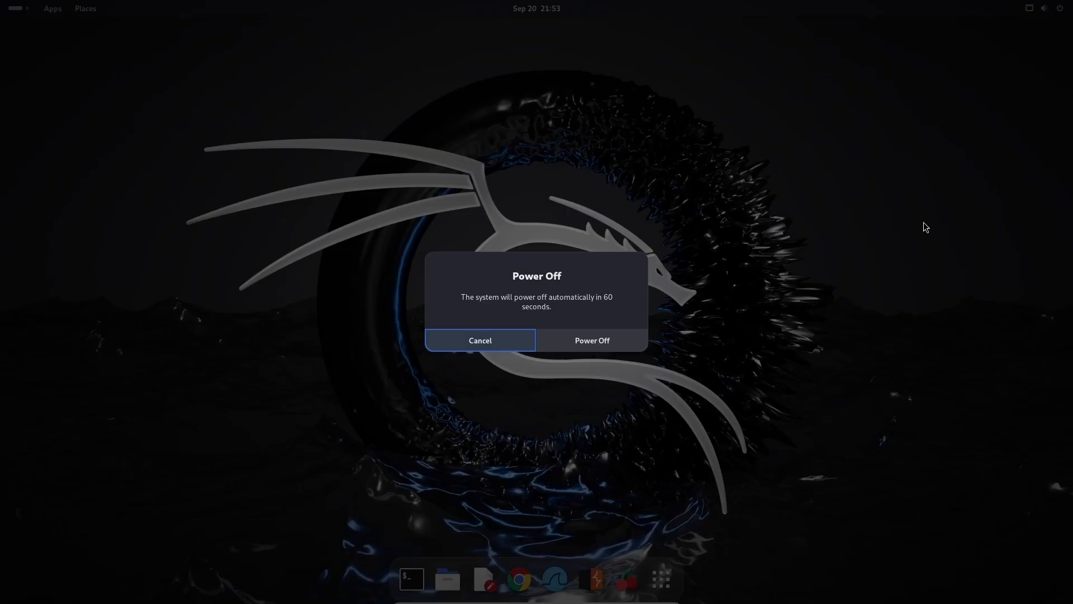
left_click(581, 338)
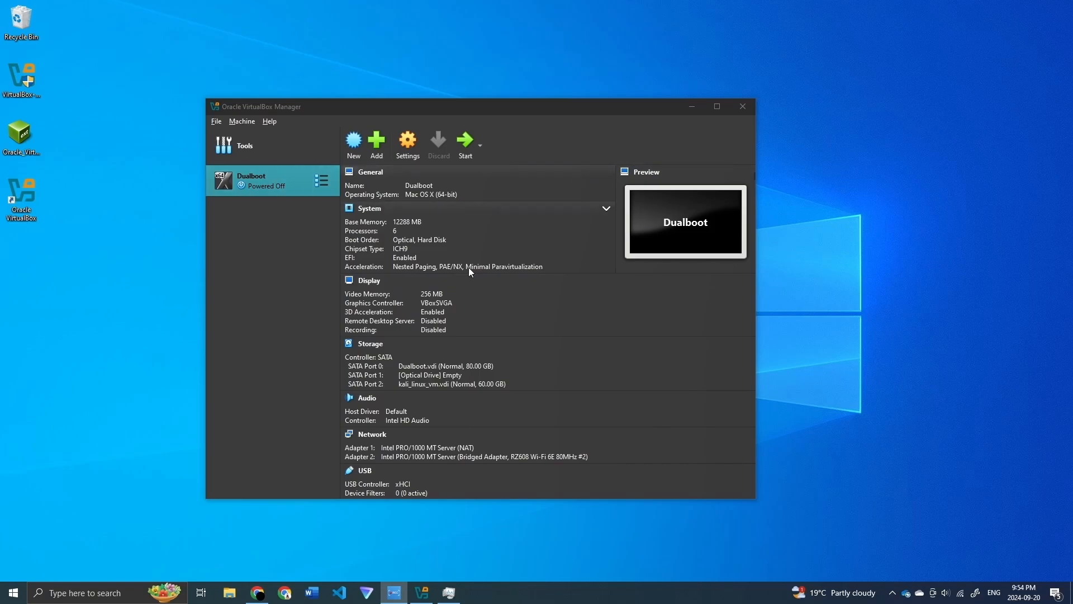
Step: Start the Dualboot VM and boot Mac OS X via GRUB's UEFI Firmware Settings Boot Manager
left_click(465, 143)
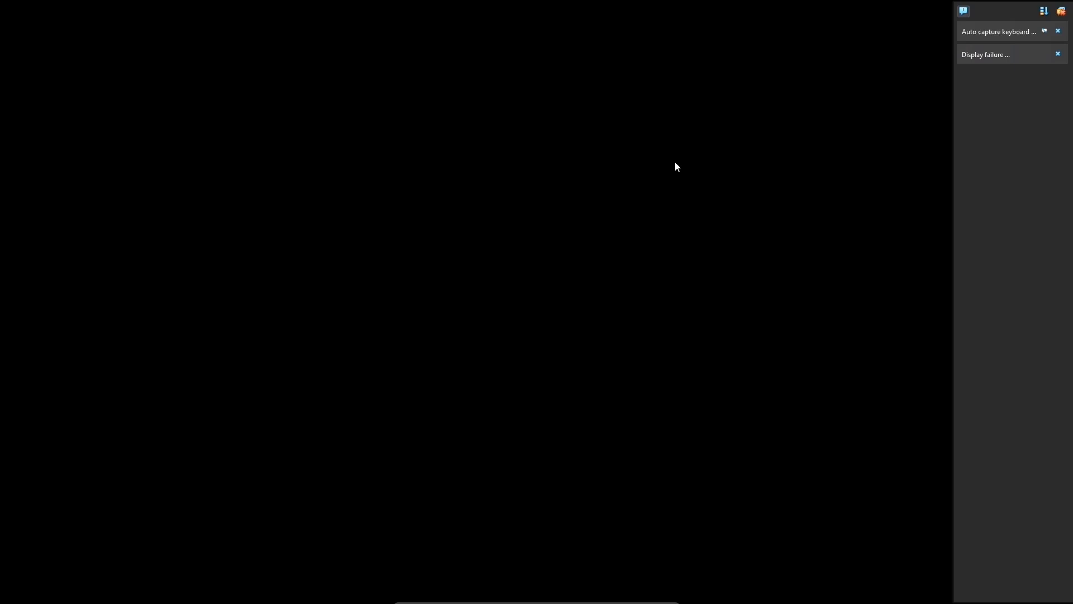
key("Down")
key("Down")
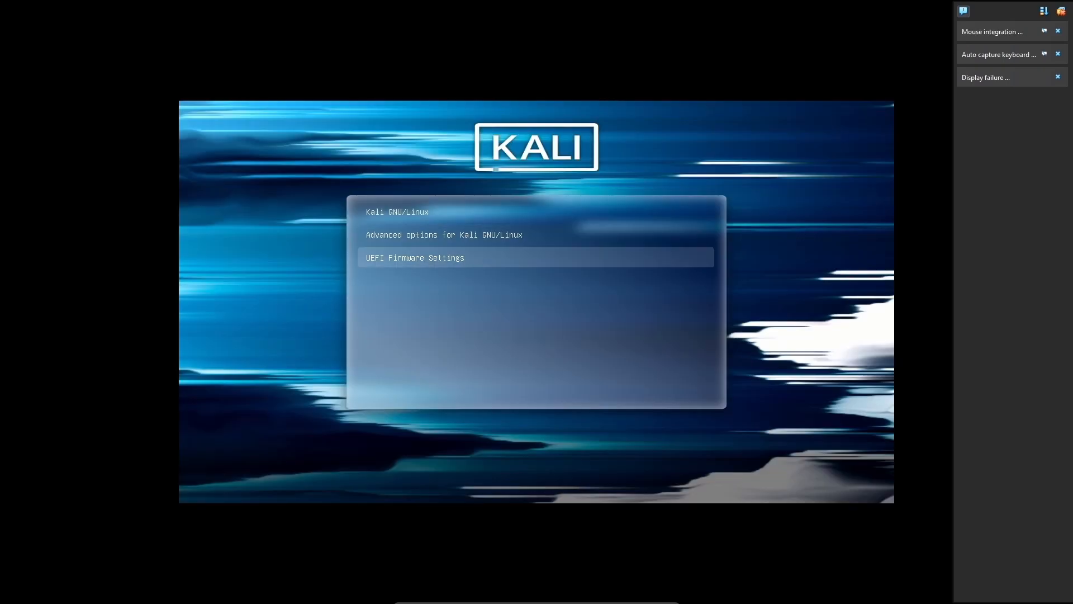
key("Return")
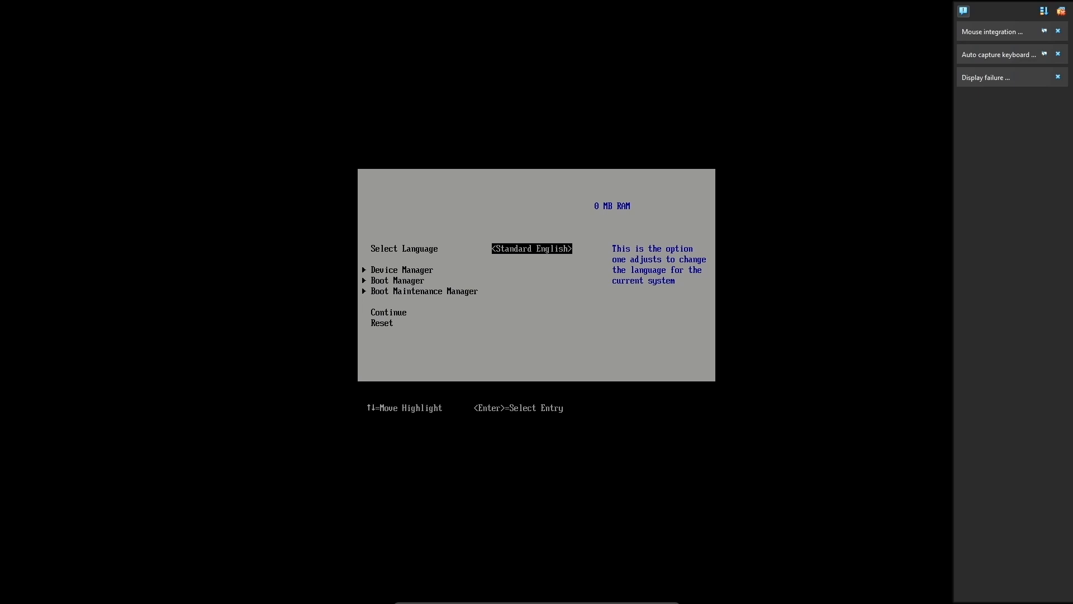
key("Down")
key("Down")
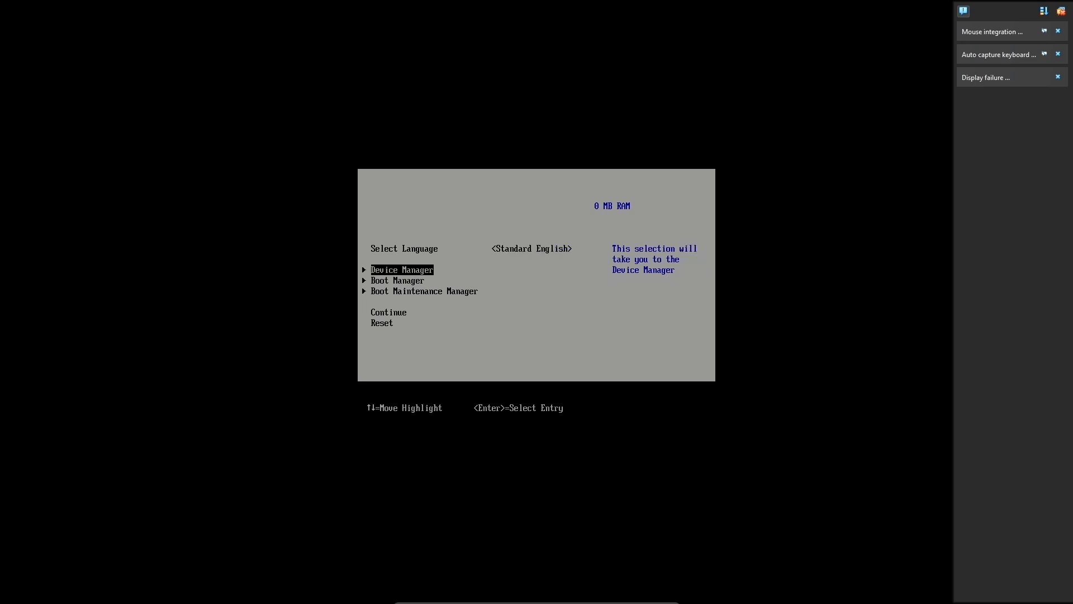
key("Return")
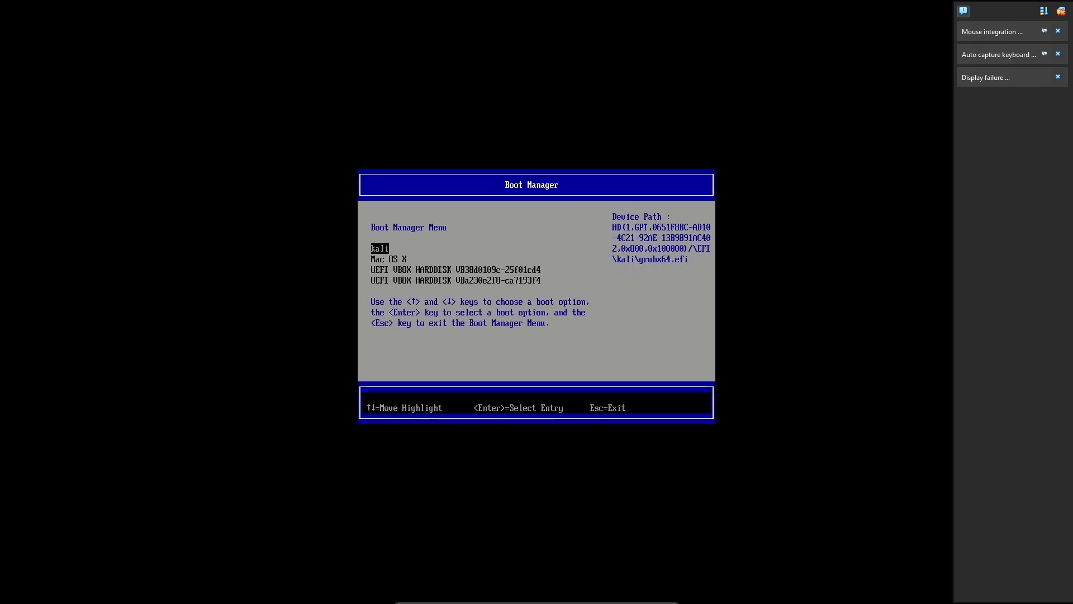
key("Down")
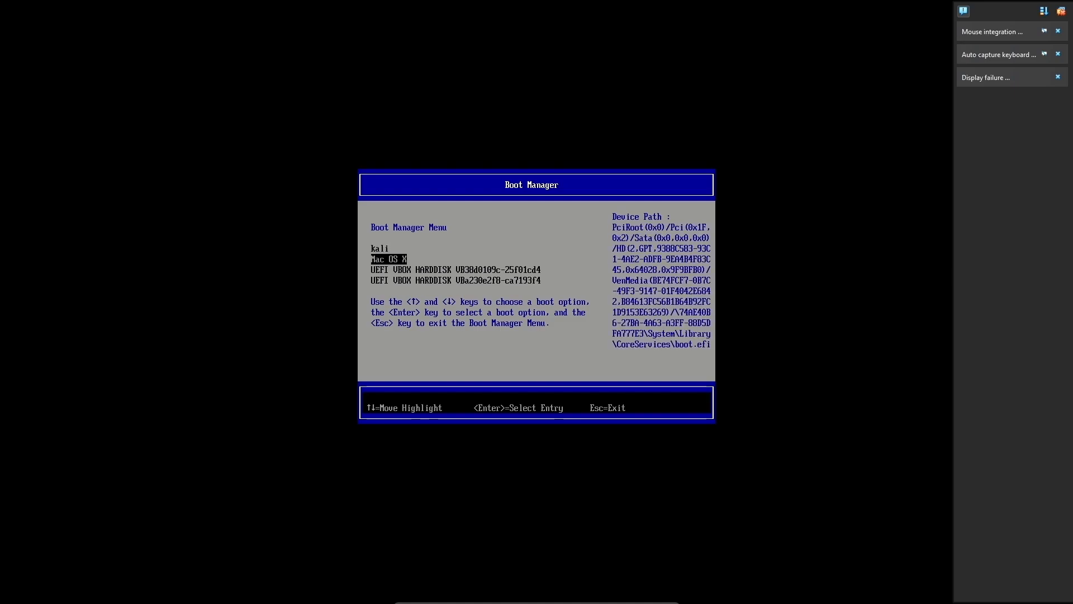
key("Return")
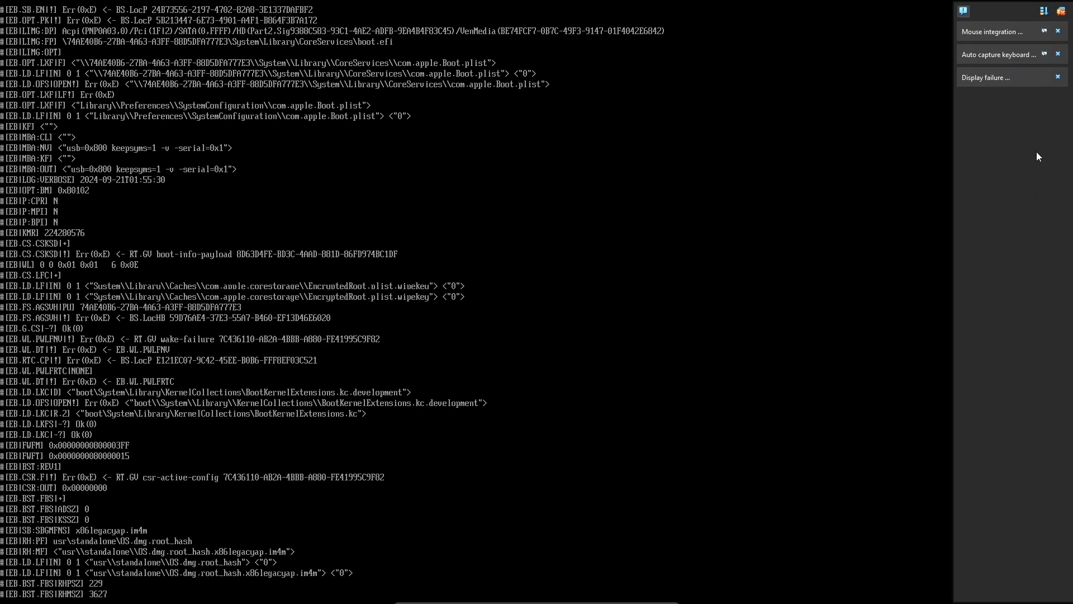
left_click(1060, 12)
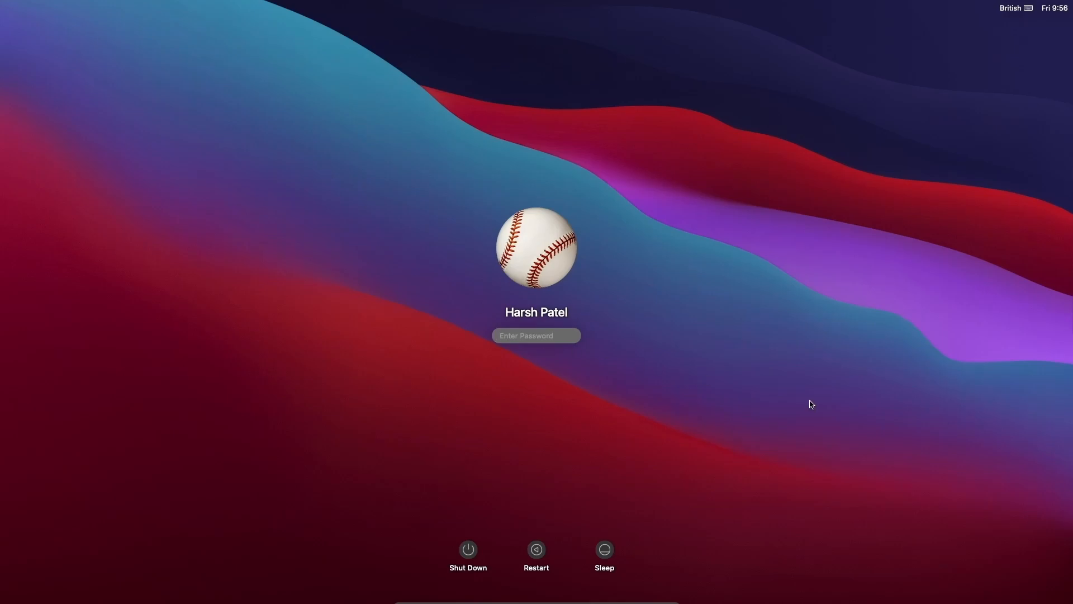
Step: Enter the account password on the macOS Big Sur login screen to log in
type("*")
key("BackSpace")
type("*")
key("BackSpace")
key("BackSpace")
type("*********")
key("Return")
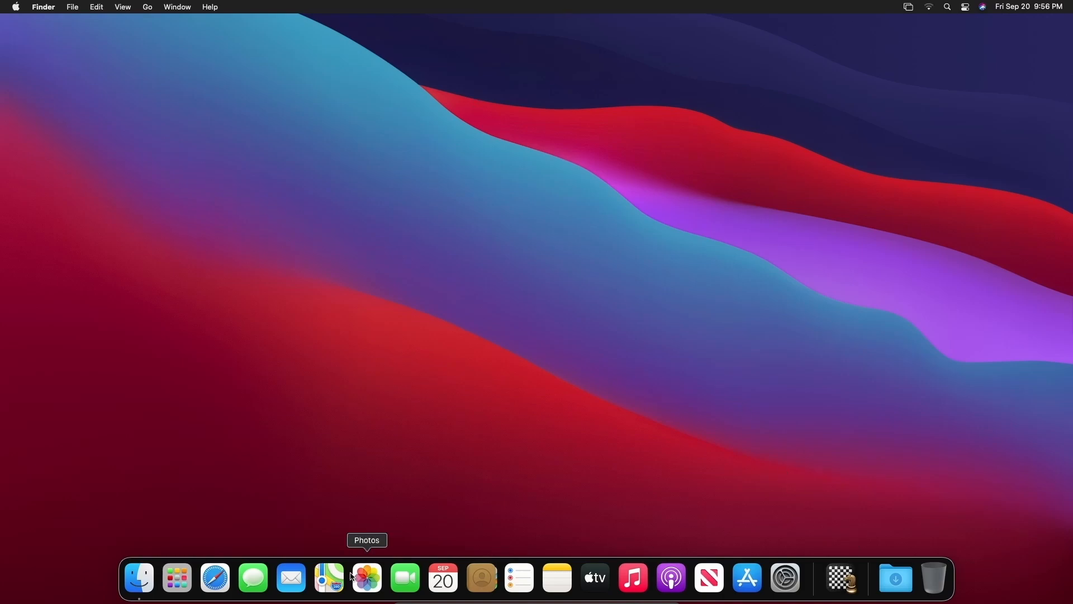
Step: Browse the installed apps in Launchpad, then restart the Mac from the Apple menu
left_click(175, 576)
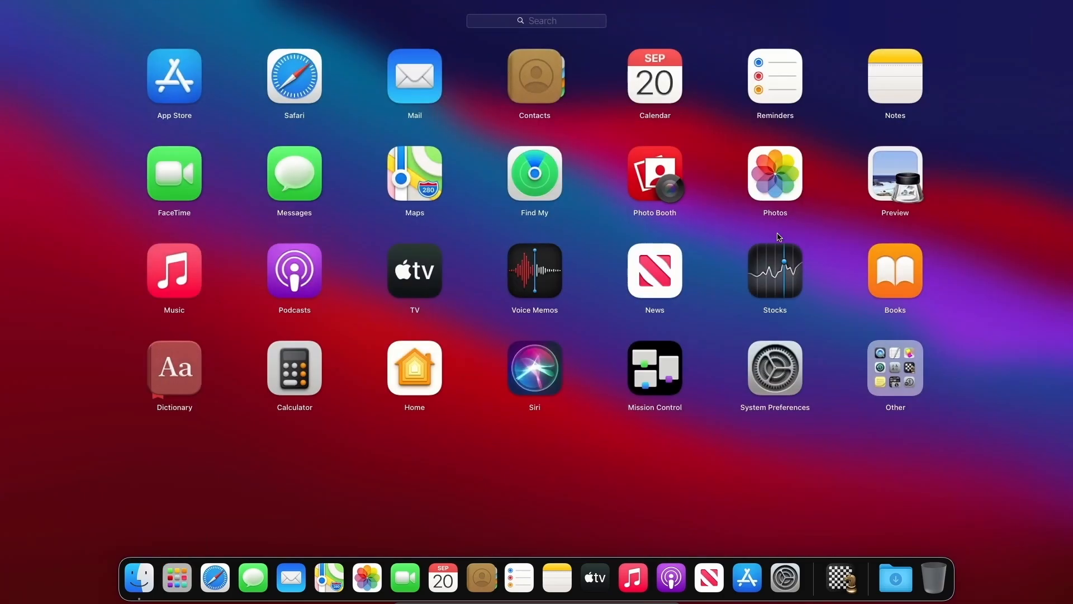
left_click(791, 506)
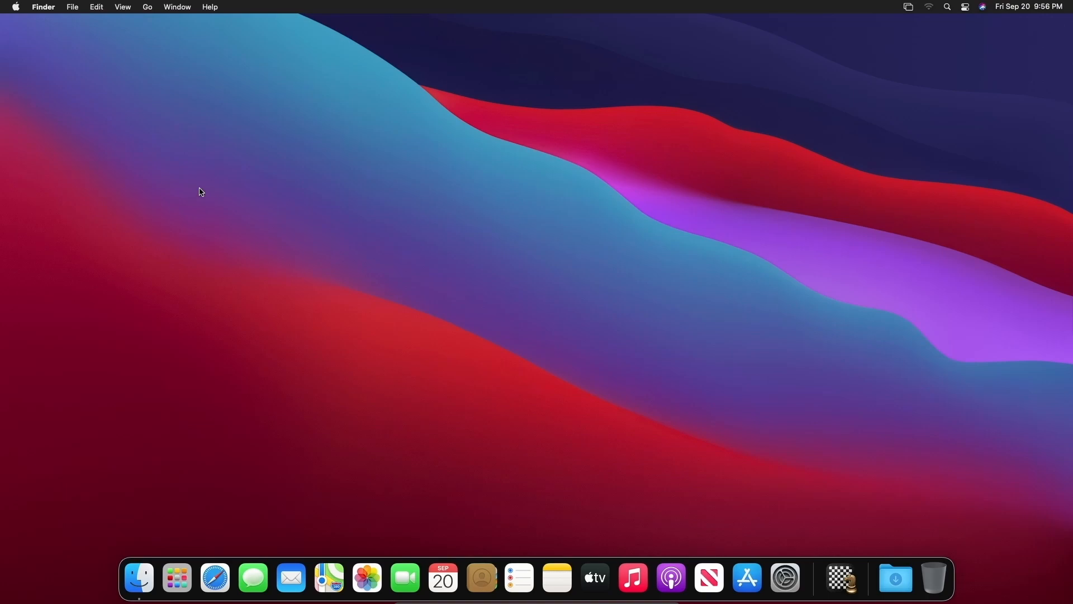
left_click(16, 8)
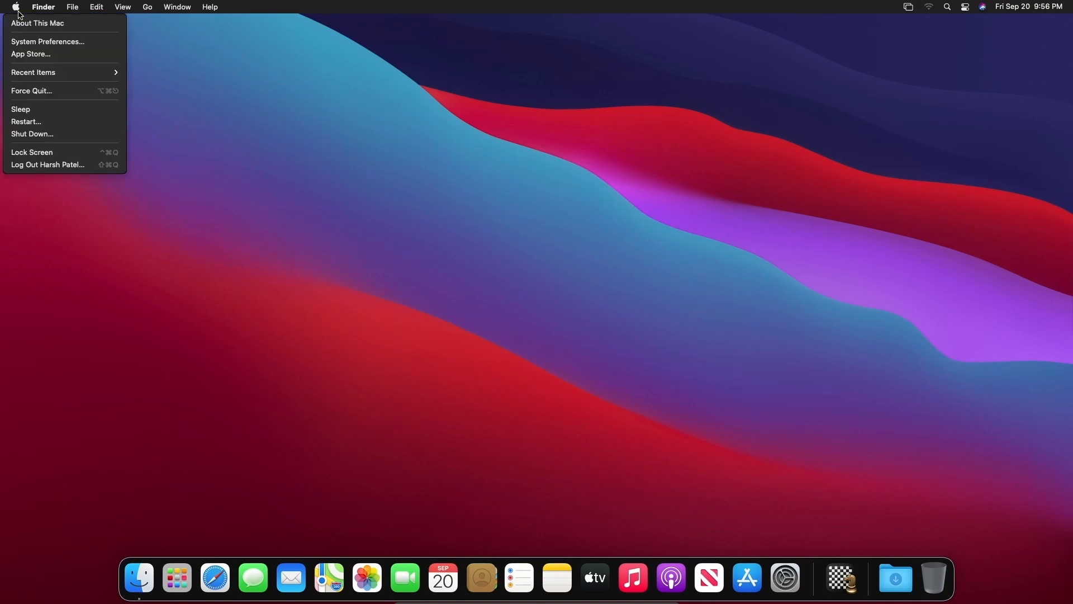
left_click(53, 126)
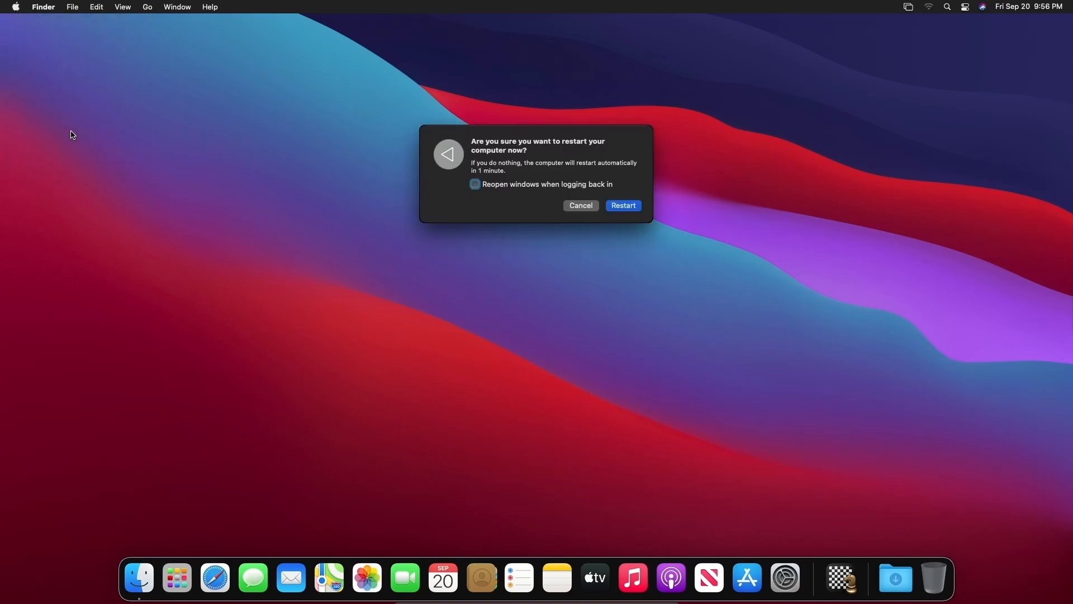
left_click(637, 208)
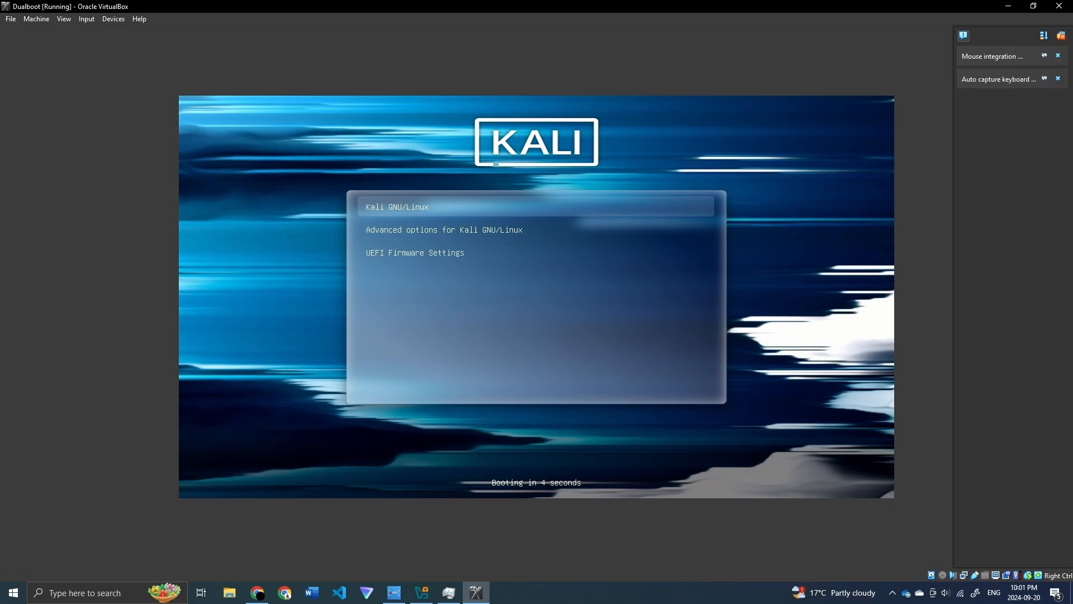
Step: Boot Kali, switch the VM to full screen, and log in with the user's password
key("Return")
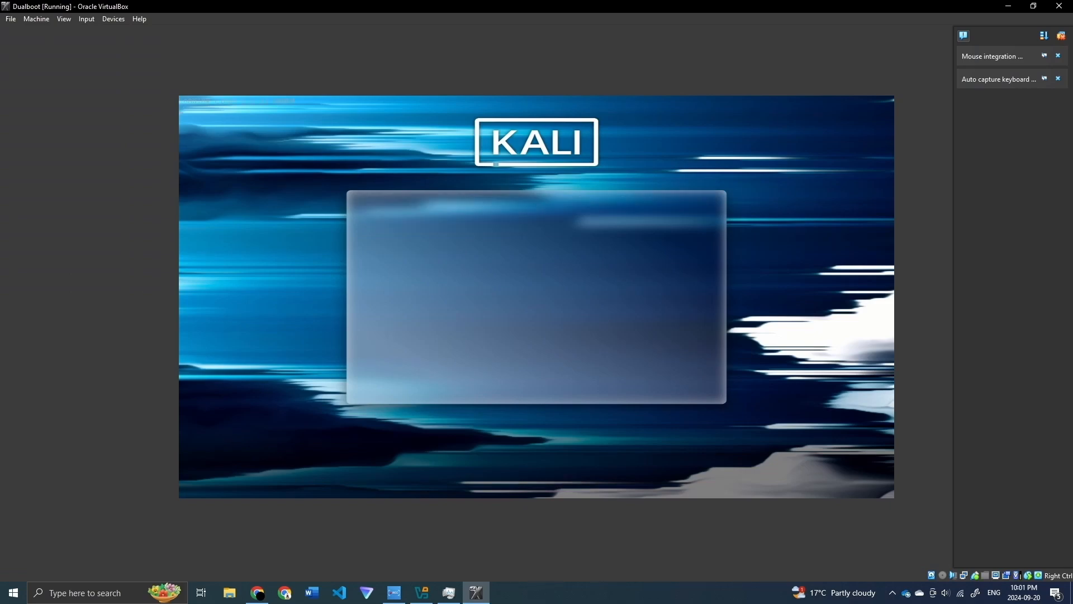
left_click(1062, 36)
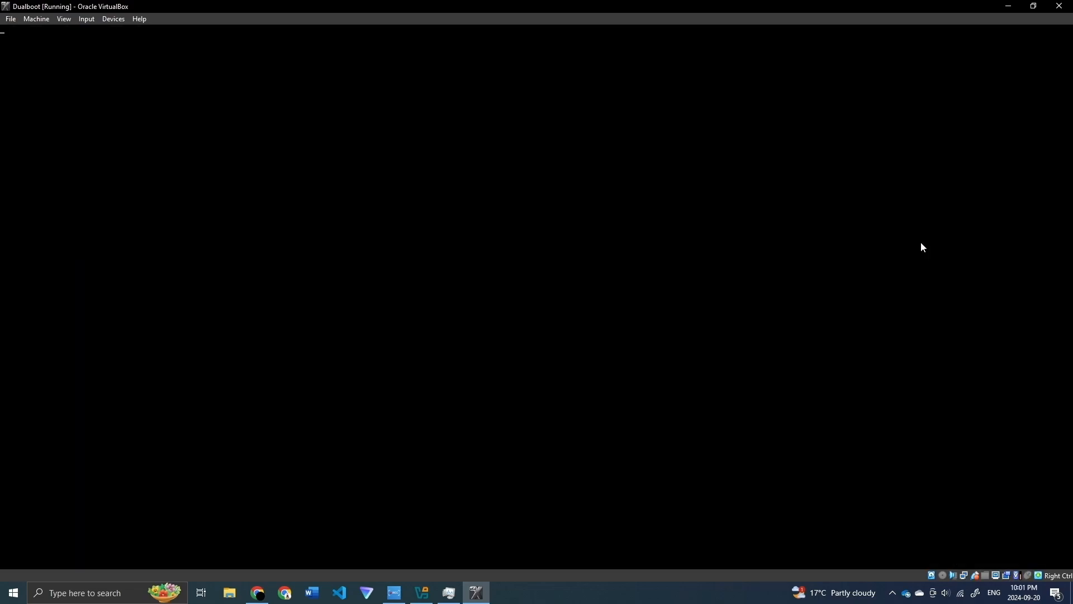
key("ctrl+f")
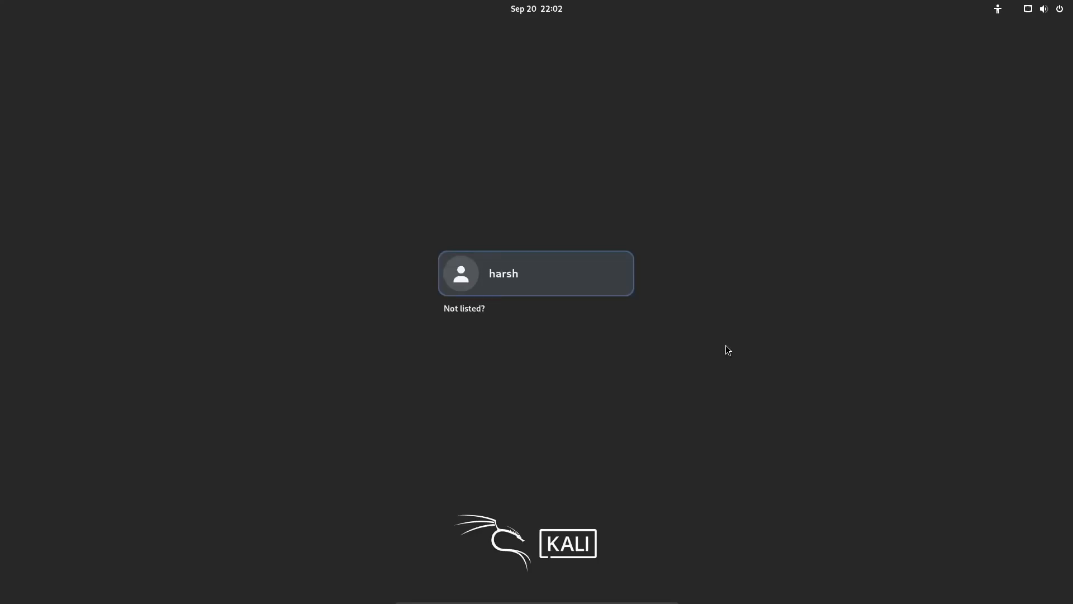
left_click(579, 274)
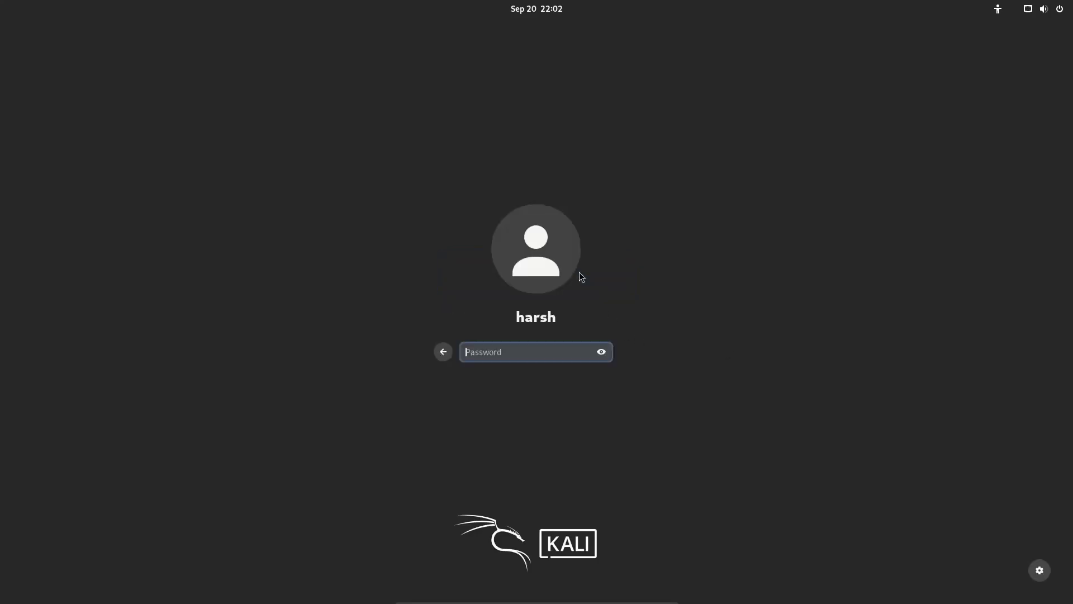
type("kali12345")
key("Return")
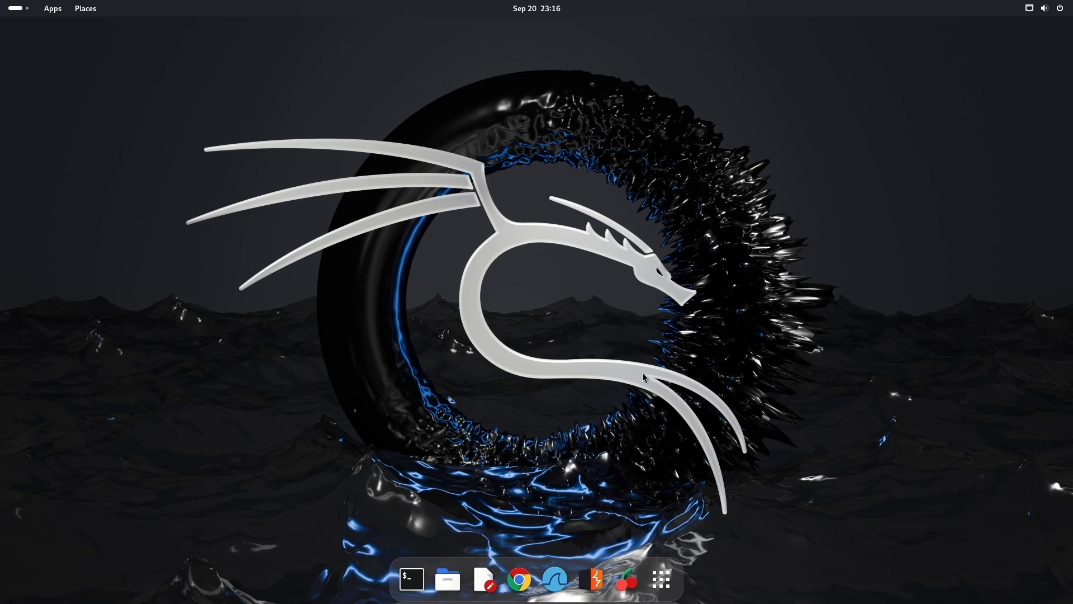
Step: In a new terminal, install VLC with 'sudo apt install vlc', then launch it with 'vlc'
left_click(412, 579)
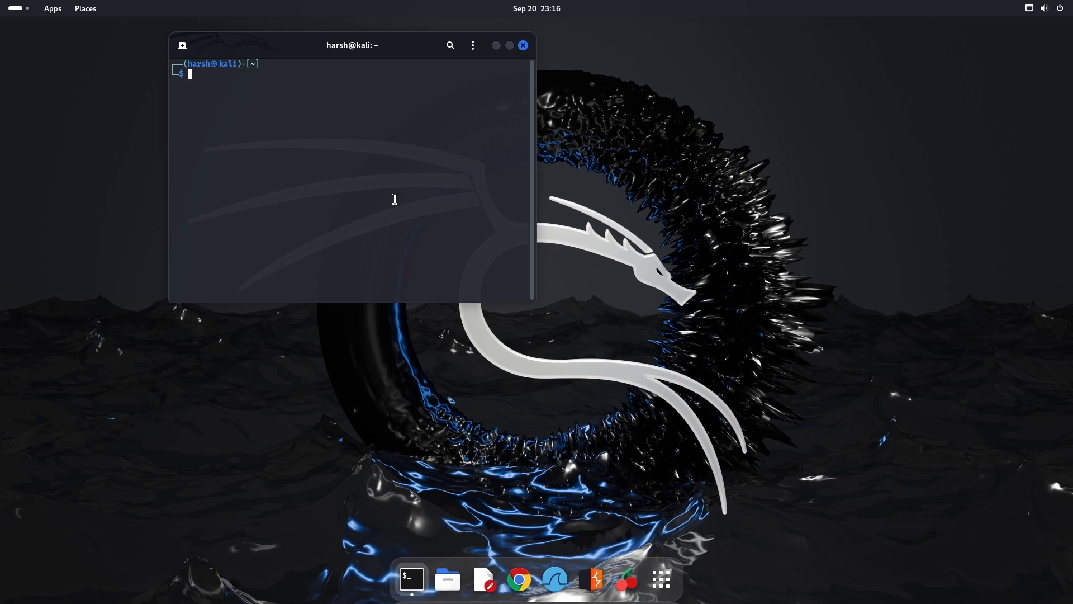
type("sudo apt install vlc")
key("Return")
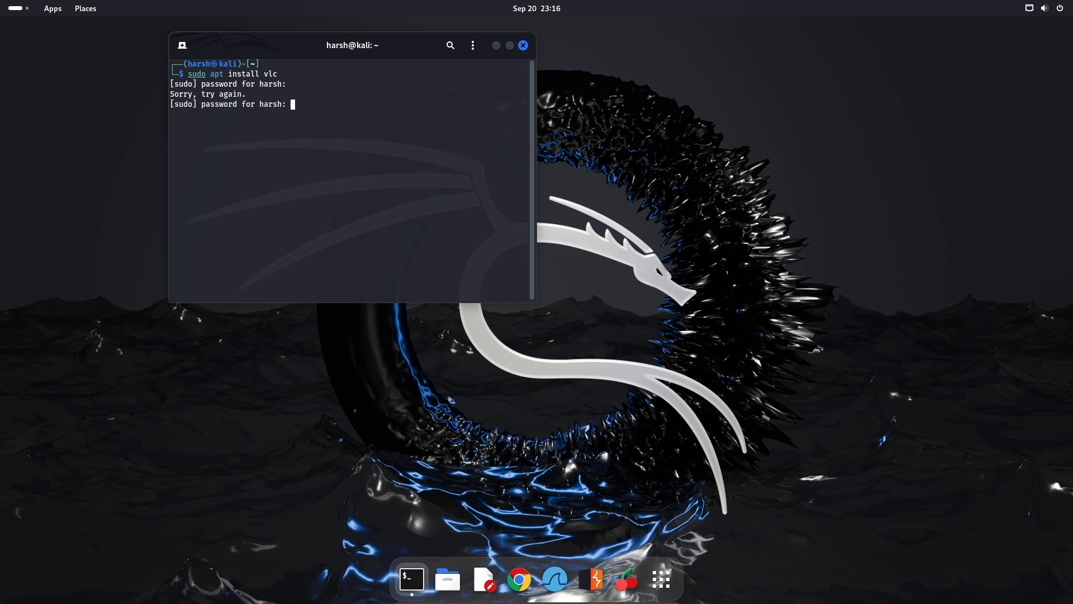
key("Return")
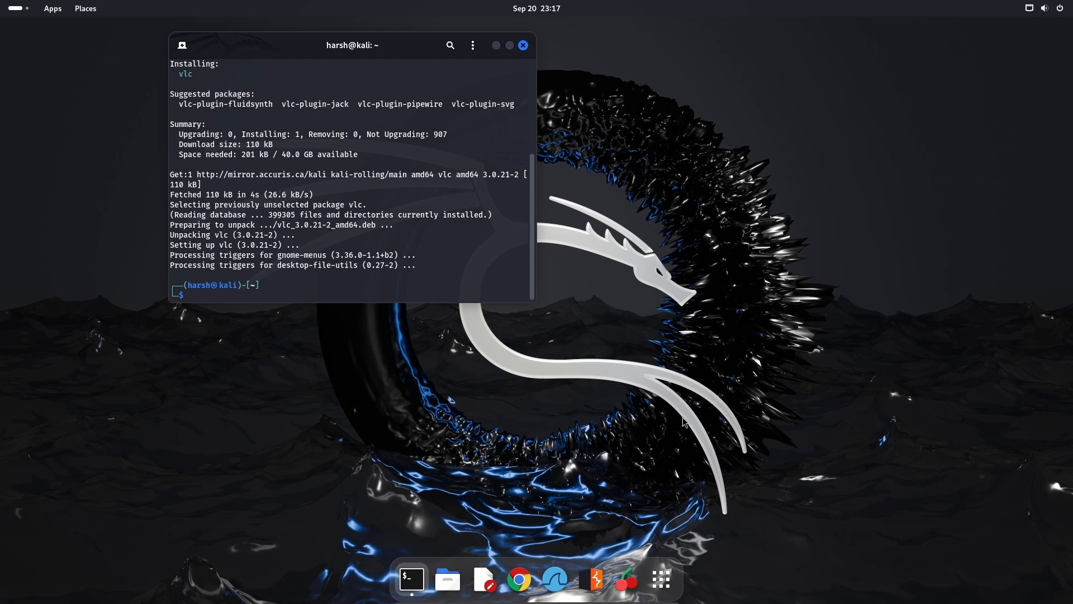
type("vlc")
key("Return")
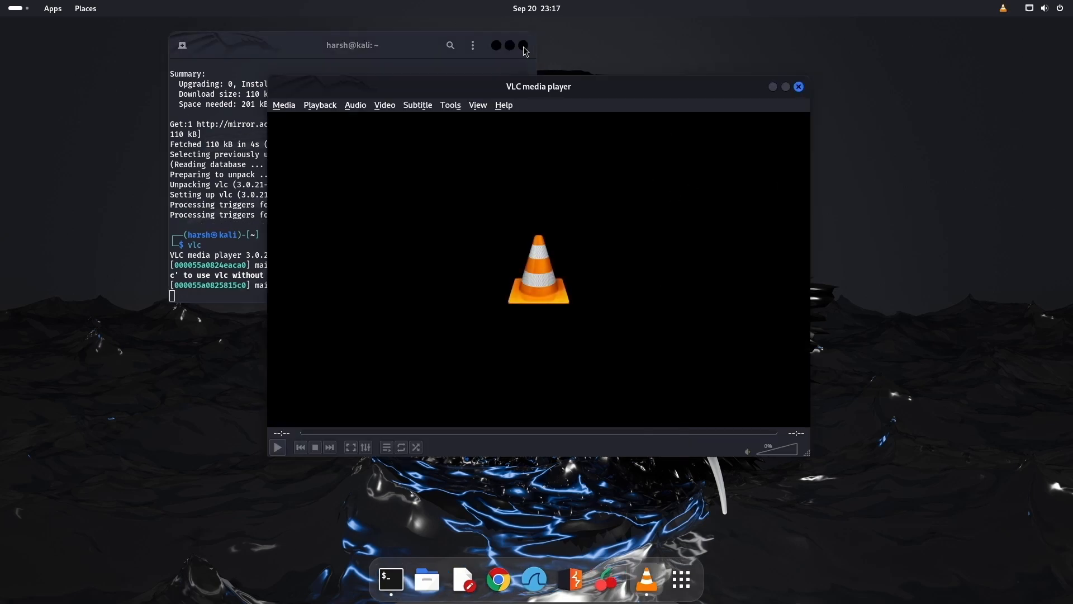
Step: Close the terminal and launch VLC media player by searching 'vl' in the app grid
left_click(436, 50)
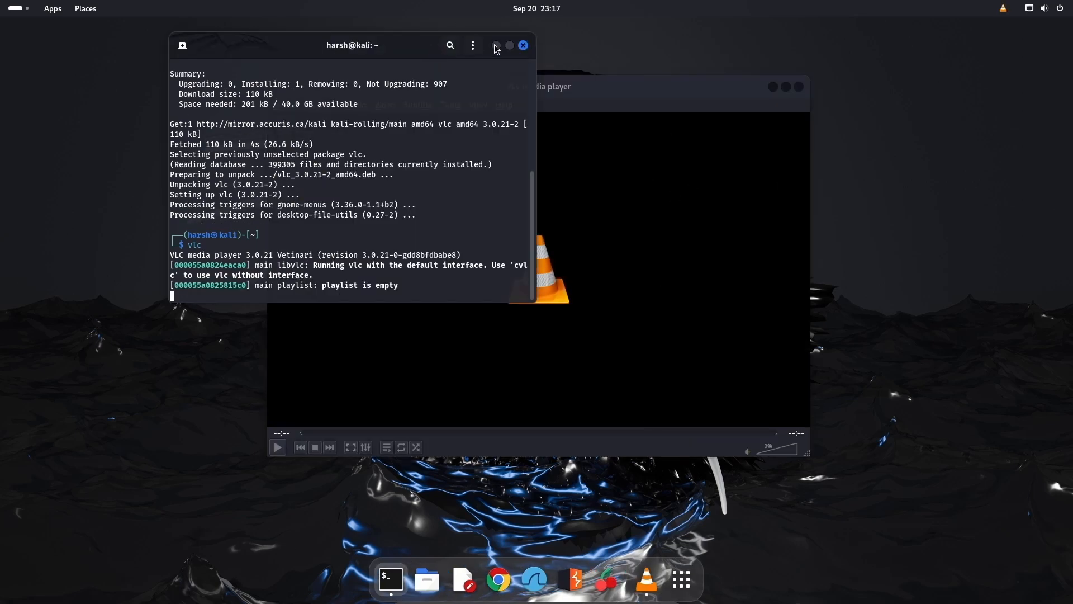
left_click(524, 45)
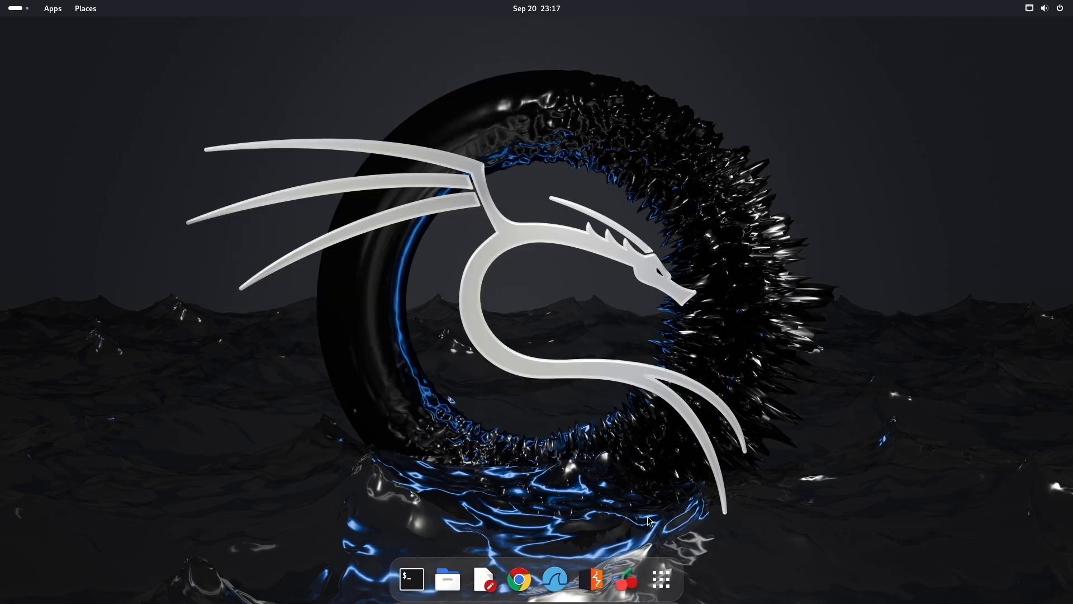
left_click(670, 585)
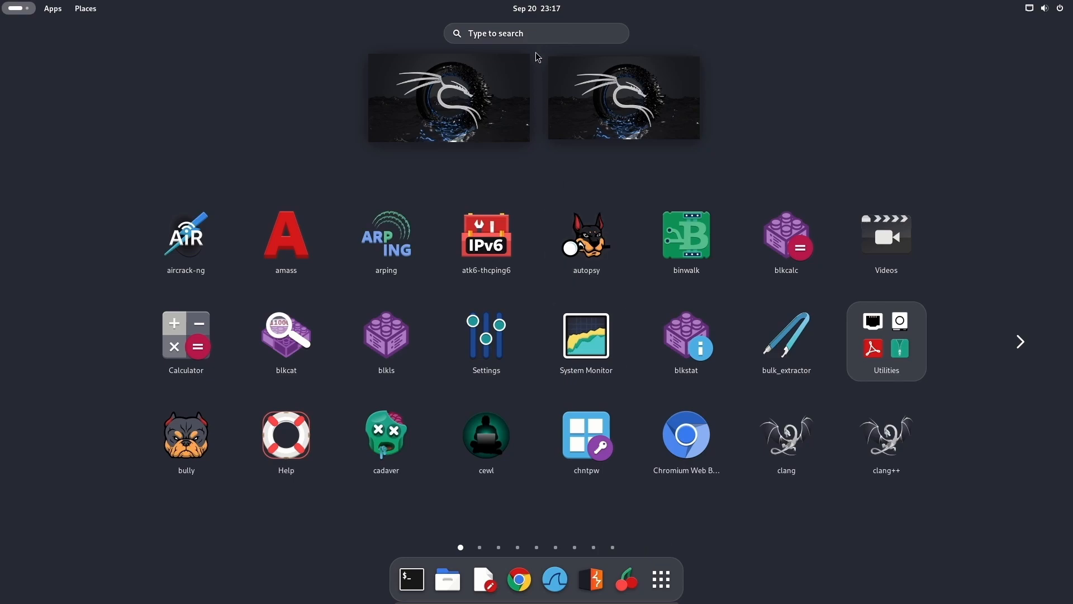
left_click(536, 34)
type("vl")
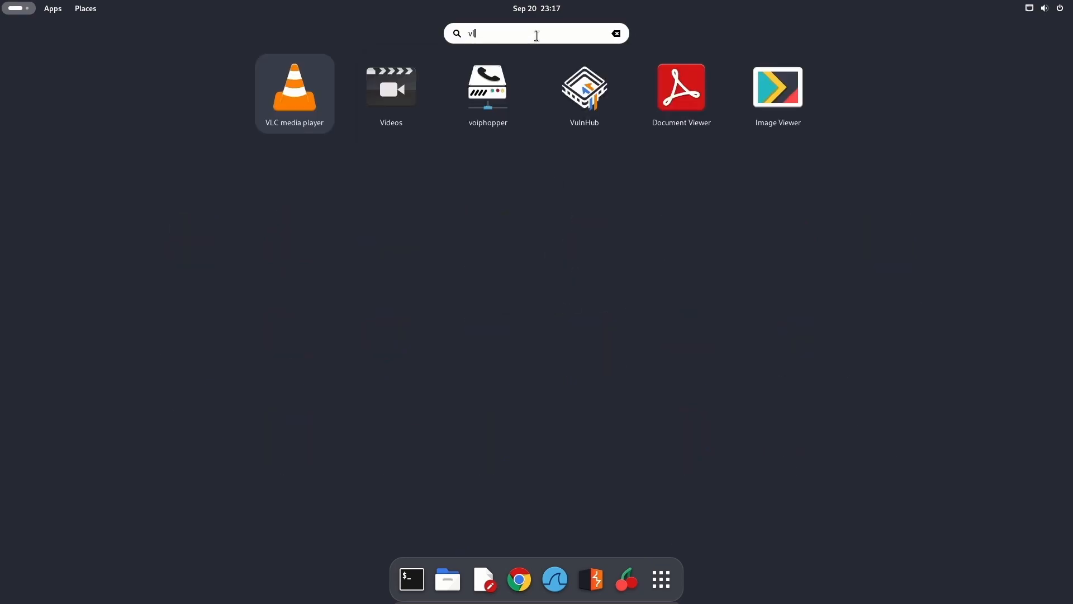
left_click(549, 100)
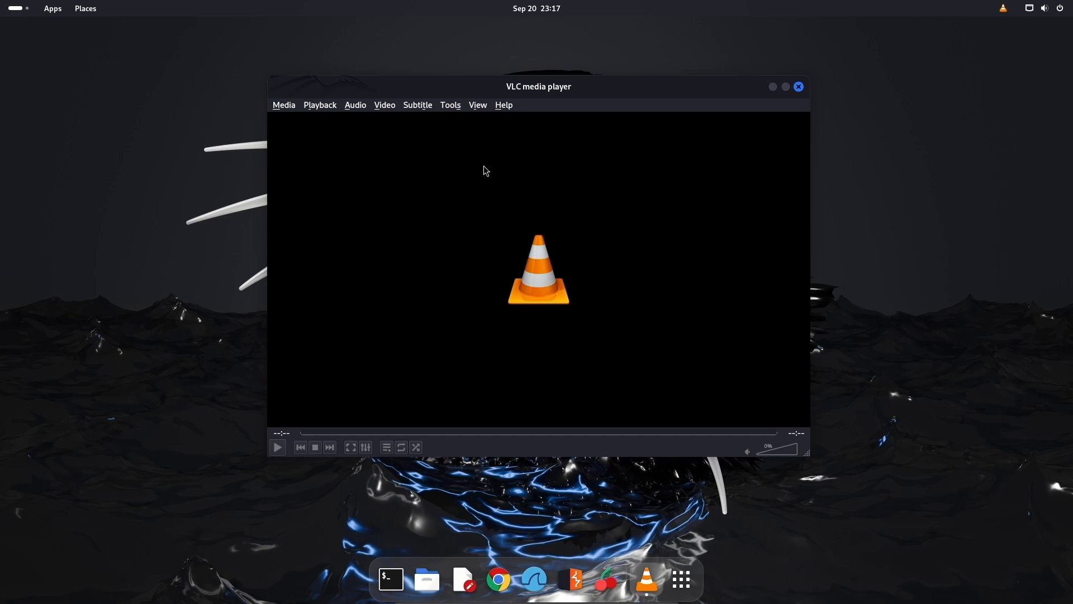
Step: Open Cars.mp4 from the Downloads folder via Media > Open File
left_click(288, 107)
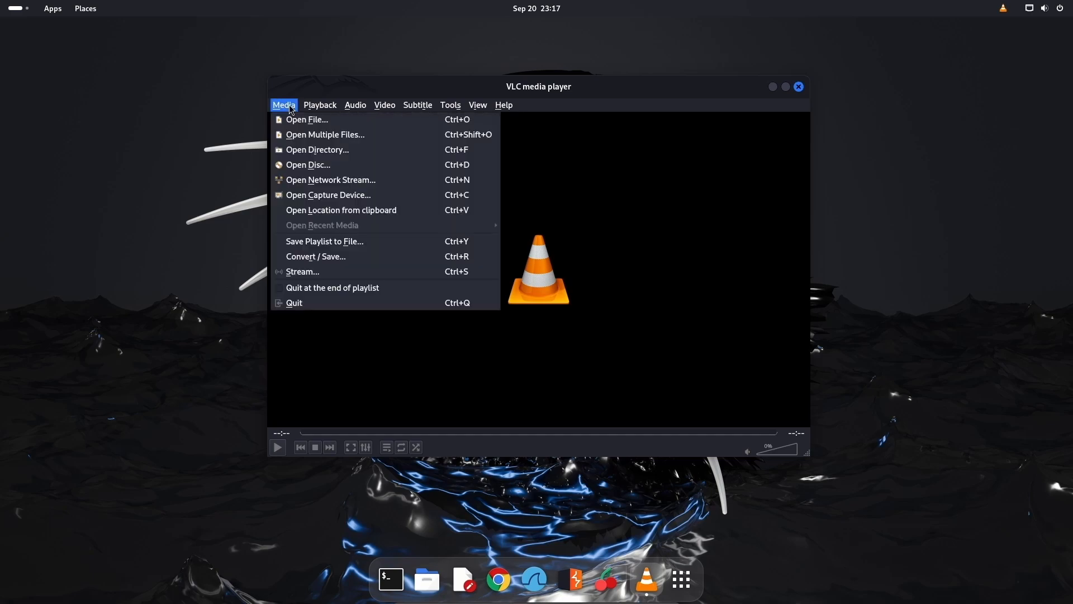
left_click(302, 121)
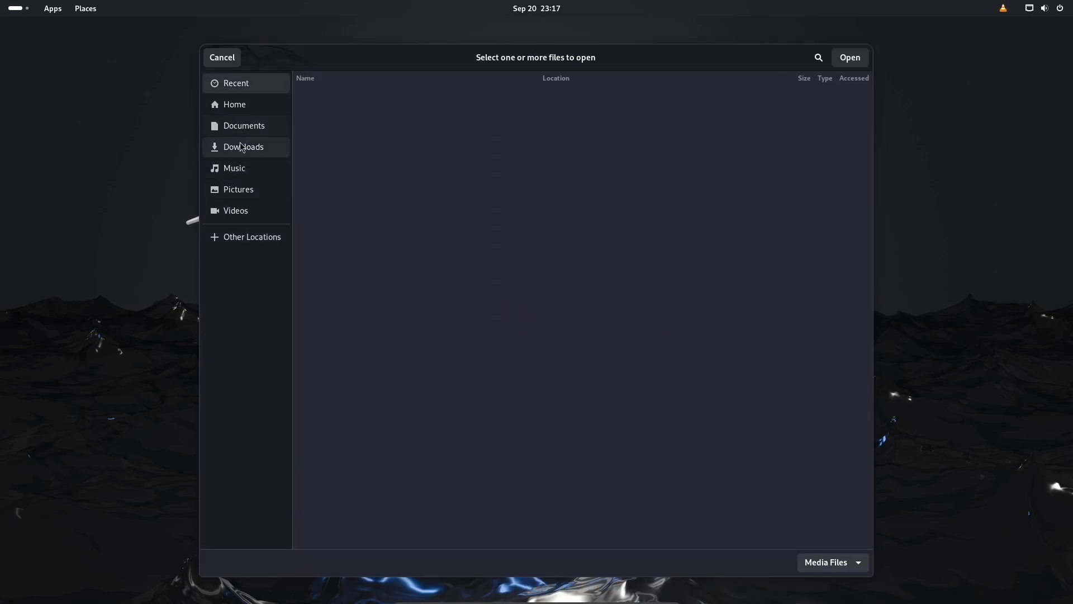
left_click(242, 147)
left_click(344, 134)
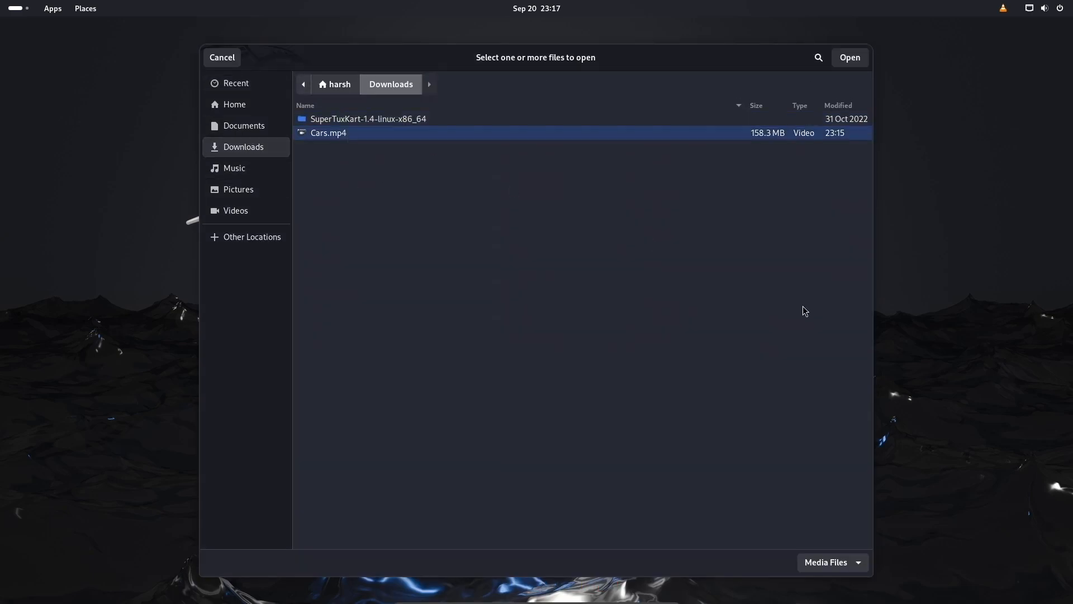
left_click(861, 58)
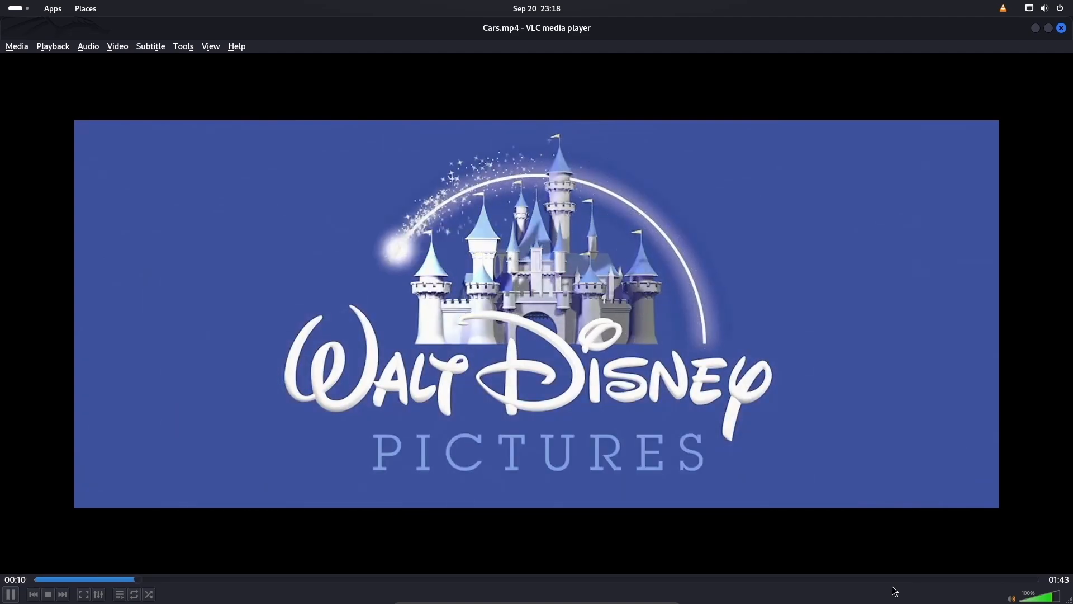
Step: Raise the system volume from the quick settings panel and the host volume key
left_click(1044, 9)
left_click(1002, 65)
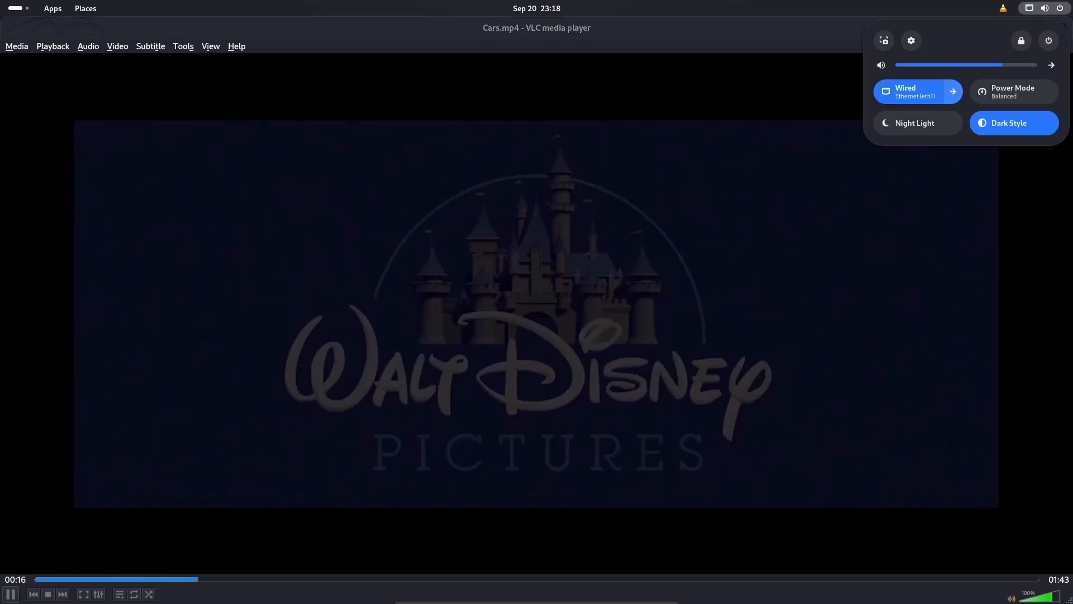
key("XF86AudioRaiseVolume")
key("XF86AudioRaiseVolume")
key("XF86AudioRaiseVolume")
key("XF86AudioRaiseVolume")
key("XF86AudioRaiseVolume")
key("XF86AudioRaiseVolume")
key("XF86AudioRaiseVolume")
key("XF86AudioRaiseVolume")
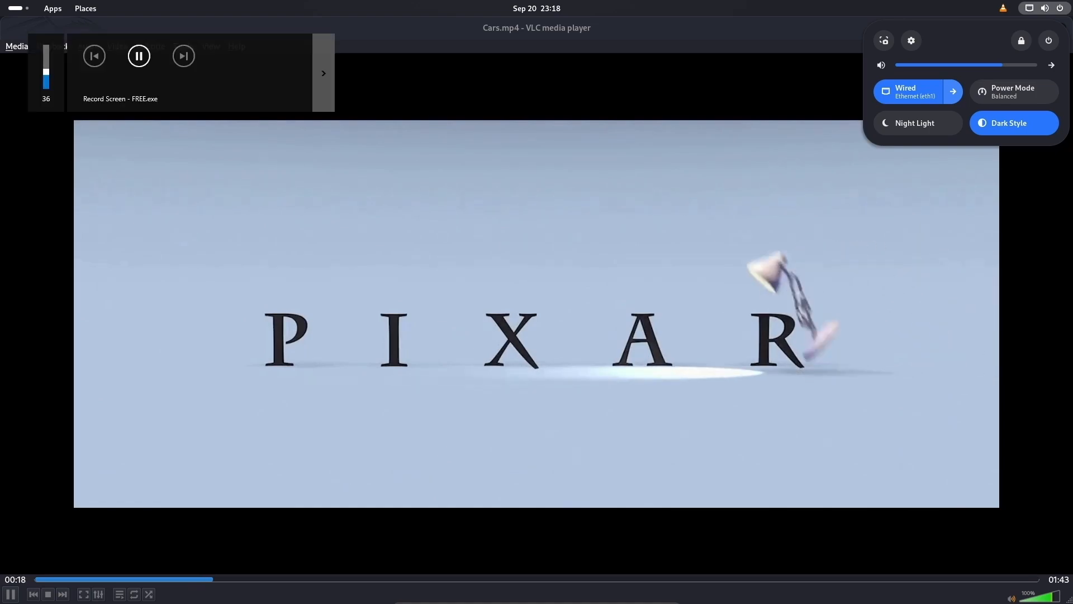
left_click(186, 250)
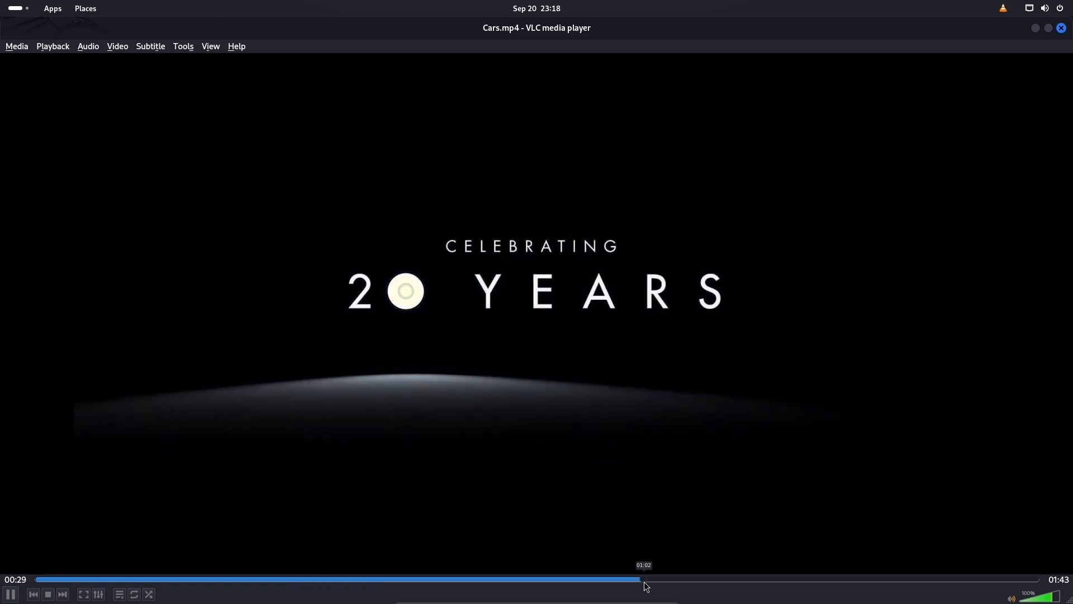
Step: Skip Cars.mp4 ahead to about 01:02, pause it, and close VLC
left_click(645, 580)
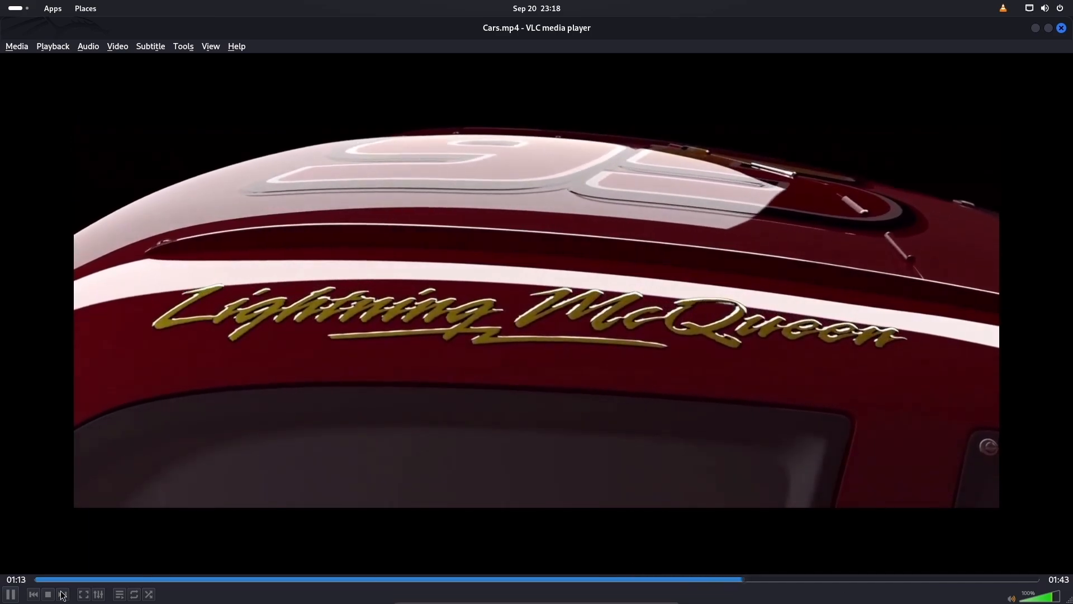
key("space")
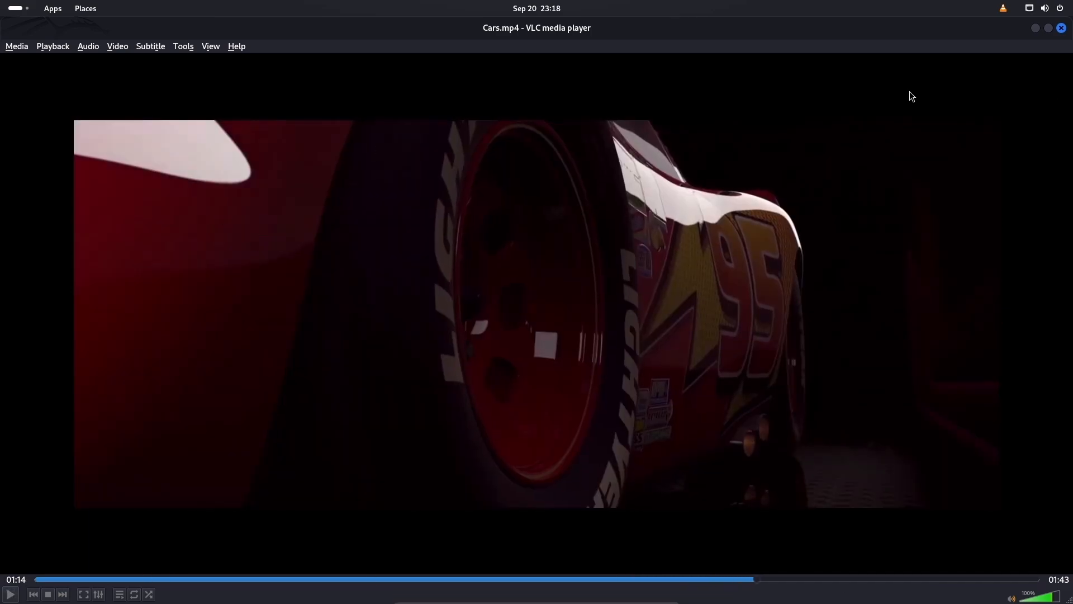
left_click(1061, 28)
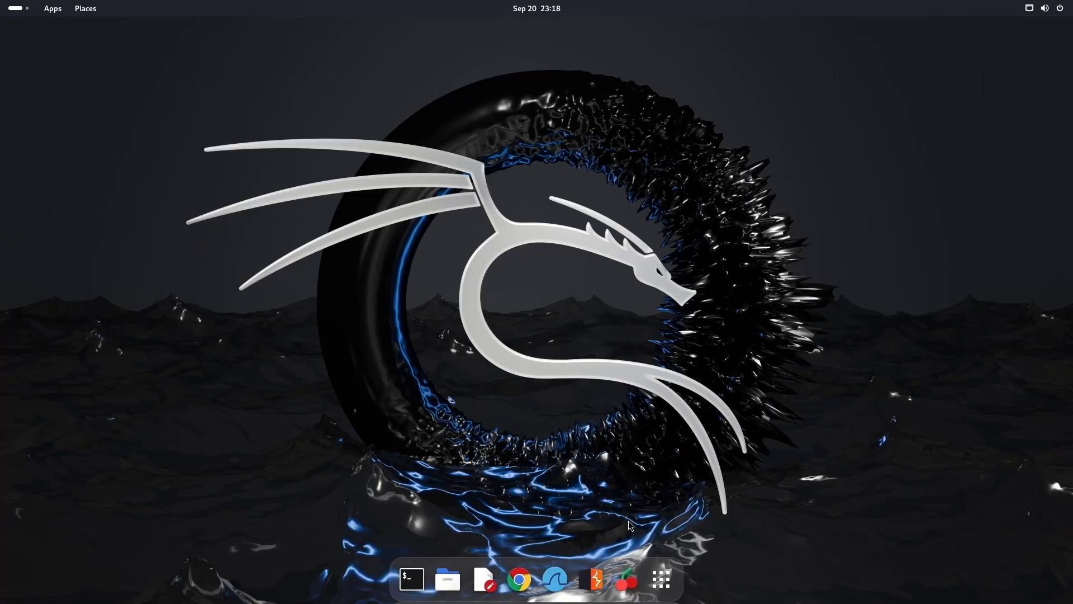
Step: Open the full app grid and page forward to page 7, which lists nikto, nmap, PowerShell and reaver
left_click(654, 586)
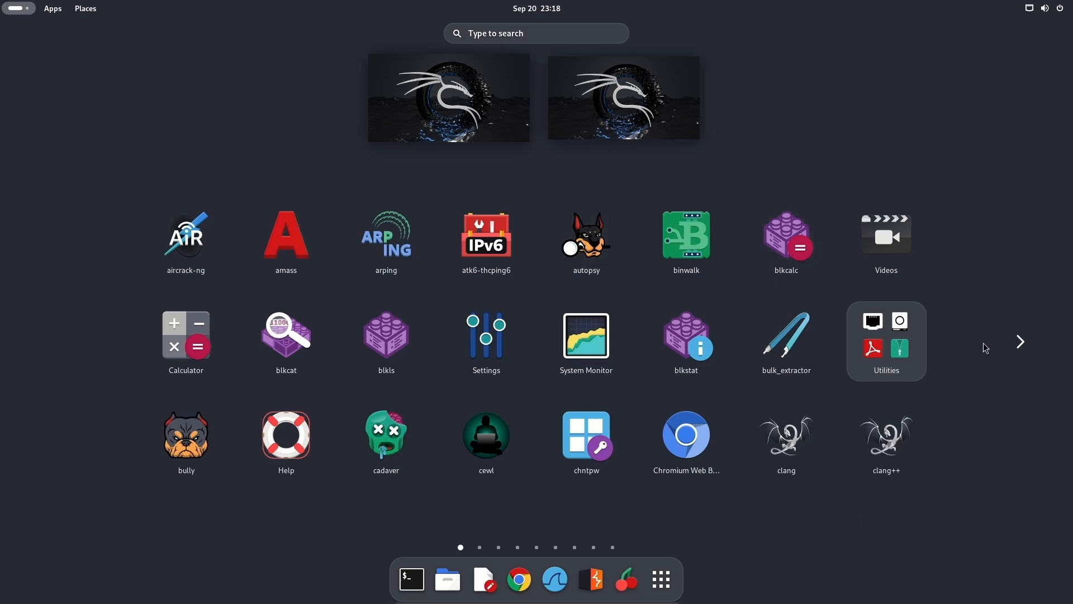
left_click(1018, 344)
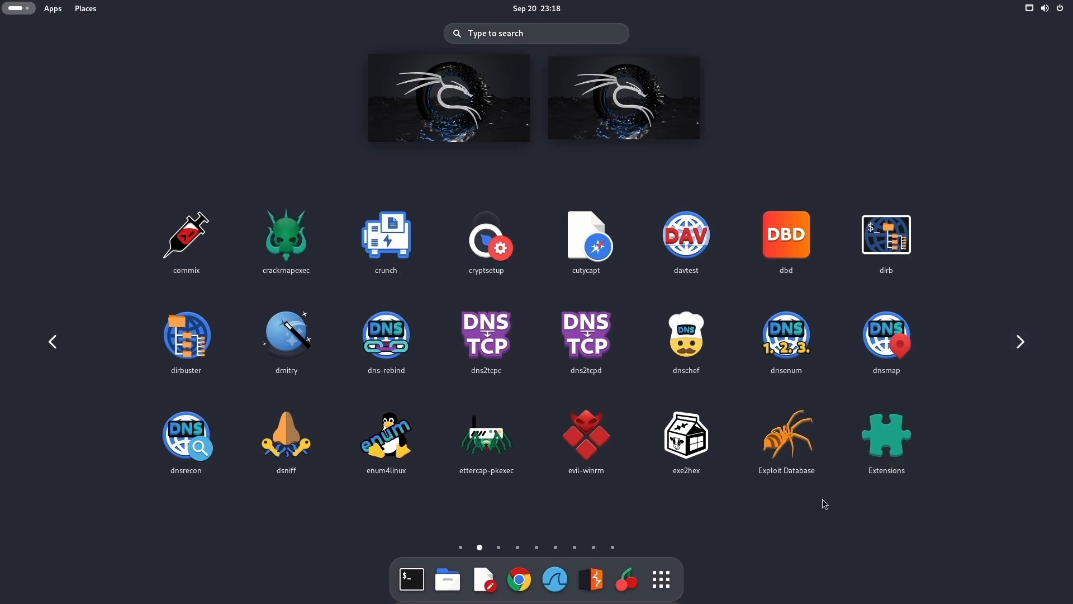
left_click(1020, 343)
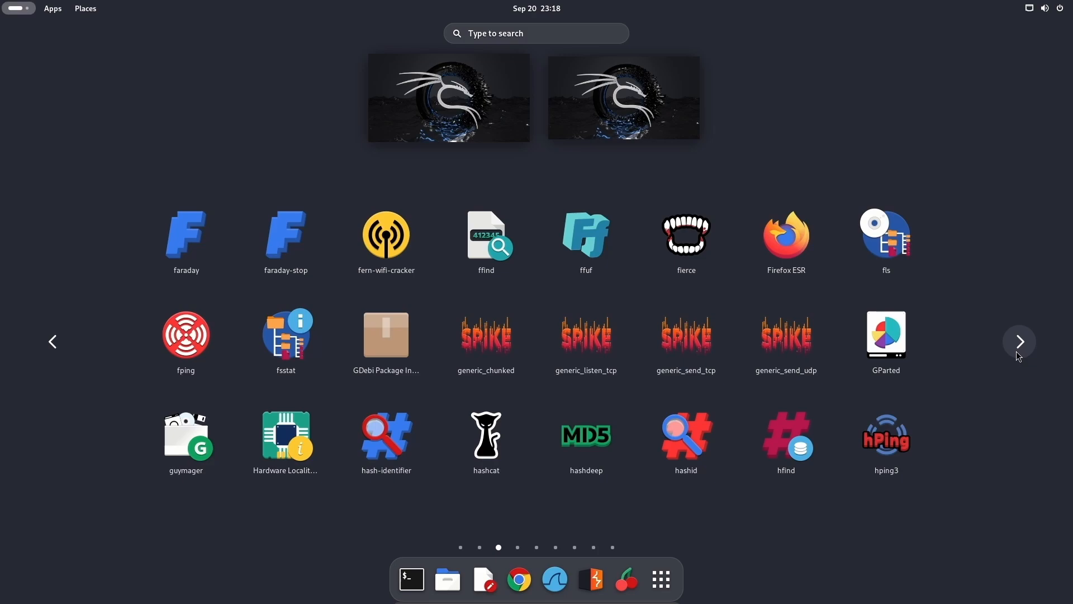
left_click(1018, 356)
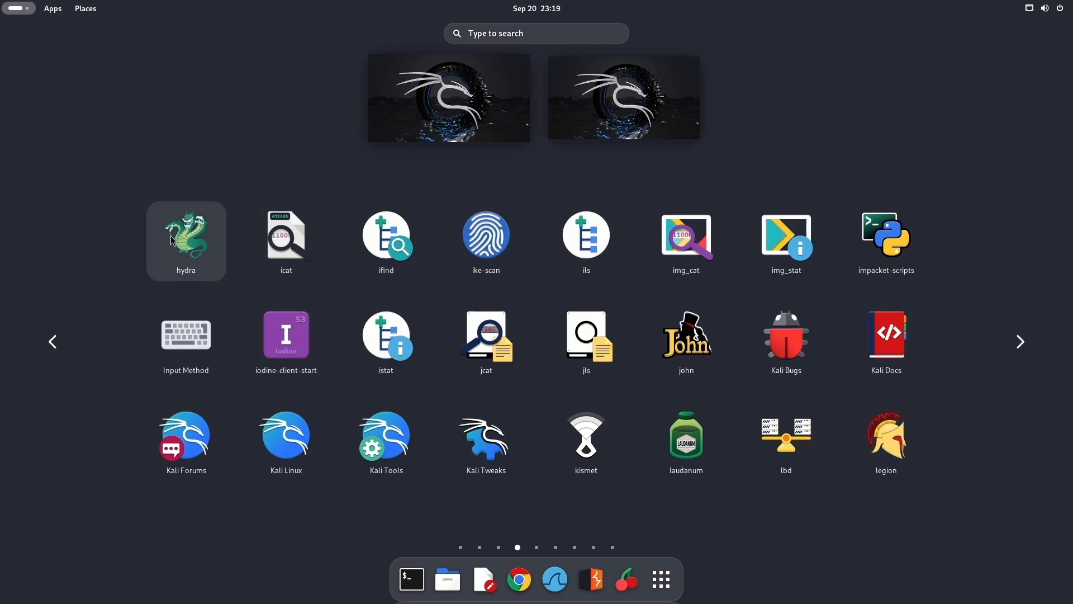
left_click(1019, 341)
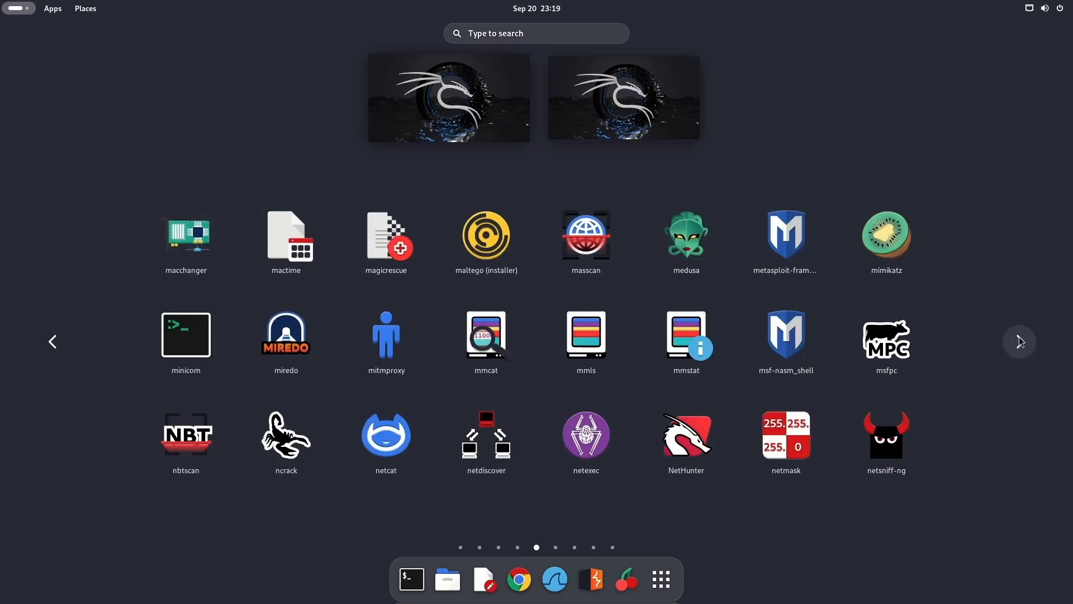
left_click(1020, 341)
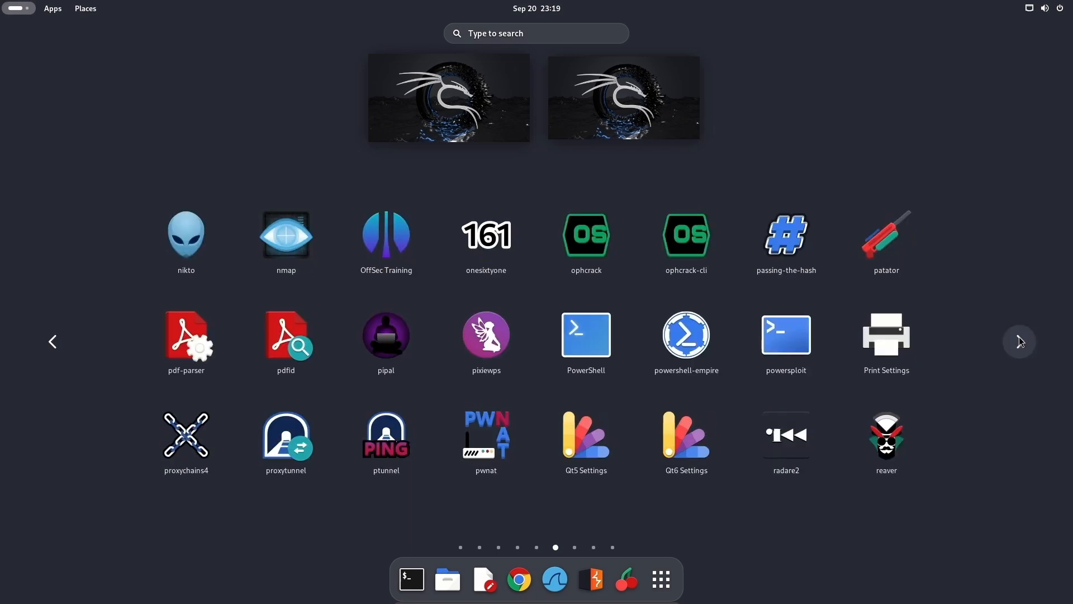
left_click(1019, 341)
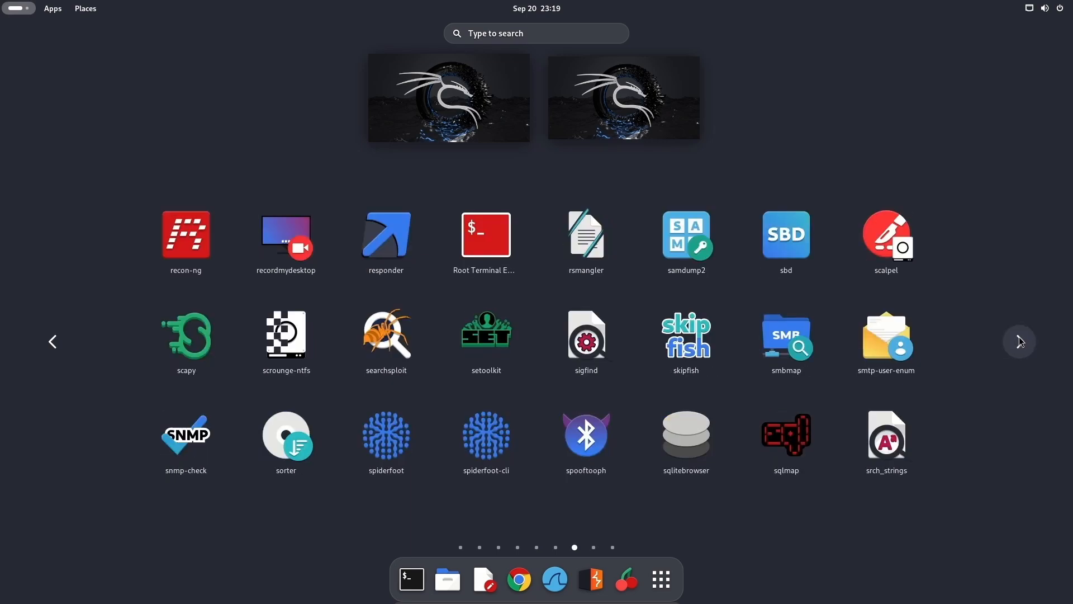